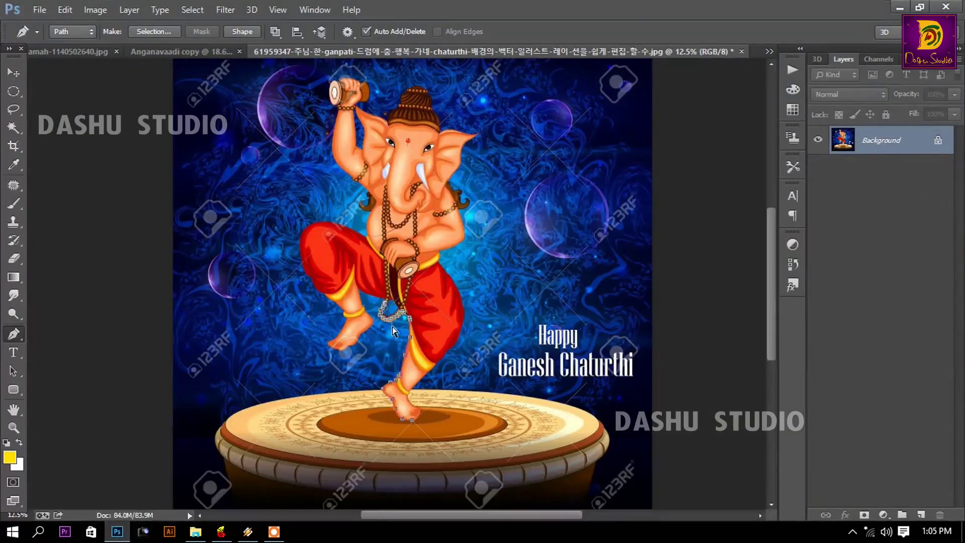
- Curve the outline path along the bead loop and the dhoti's lower edge
scroll(393, 331, "up", 1)
scroll(395, 347, "up", 2)
scroll(400, 377, "up", 2)
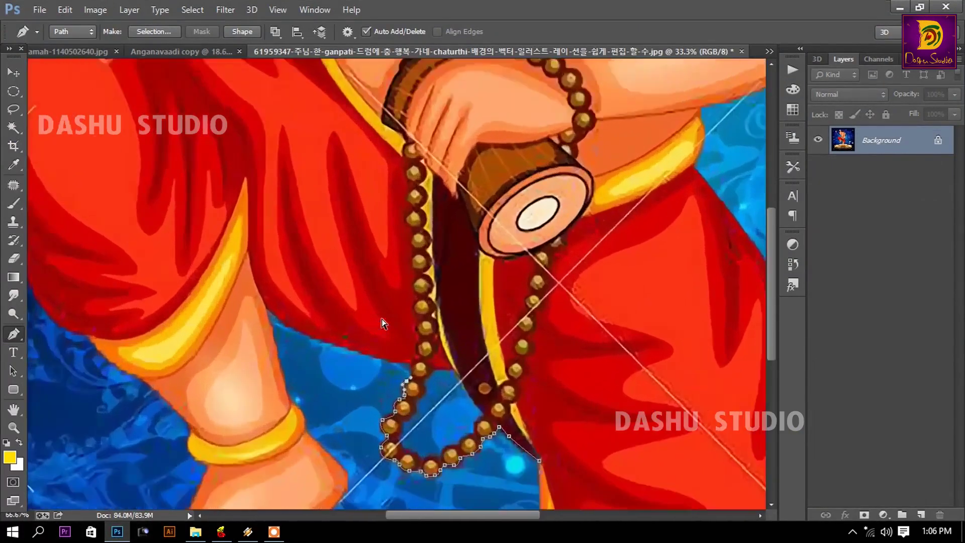
scroll(408, 411, "up", 2)
left_click_drag(423, 406, 412, 405)
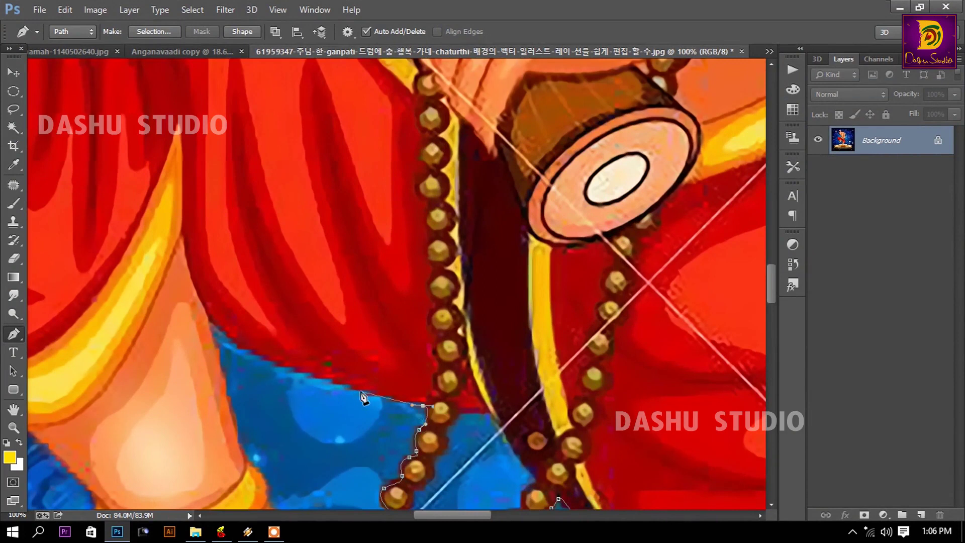
scroll(323, 358, "up", 2)
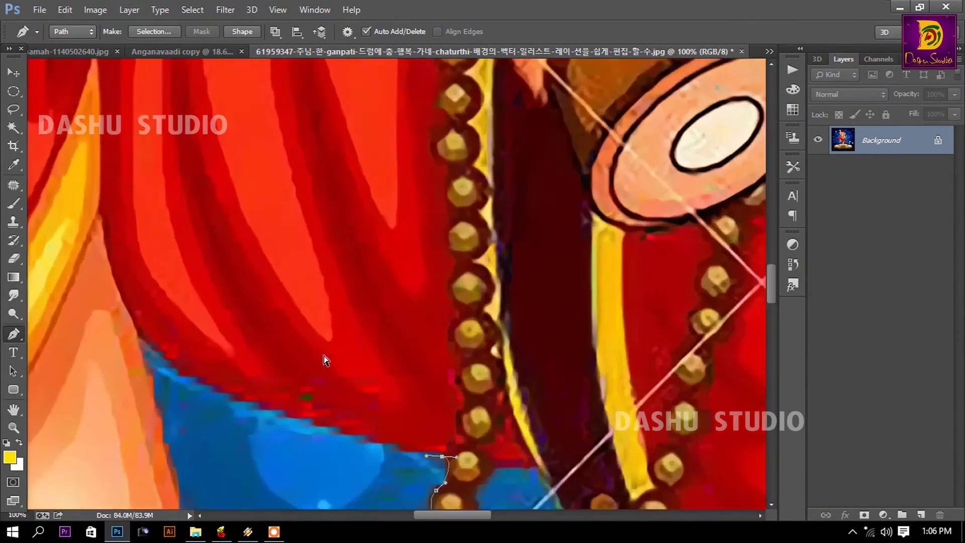
scroll(263, 424, "up", 1)
left_click_drag(245, 277, 184, 243)
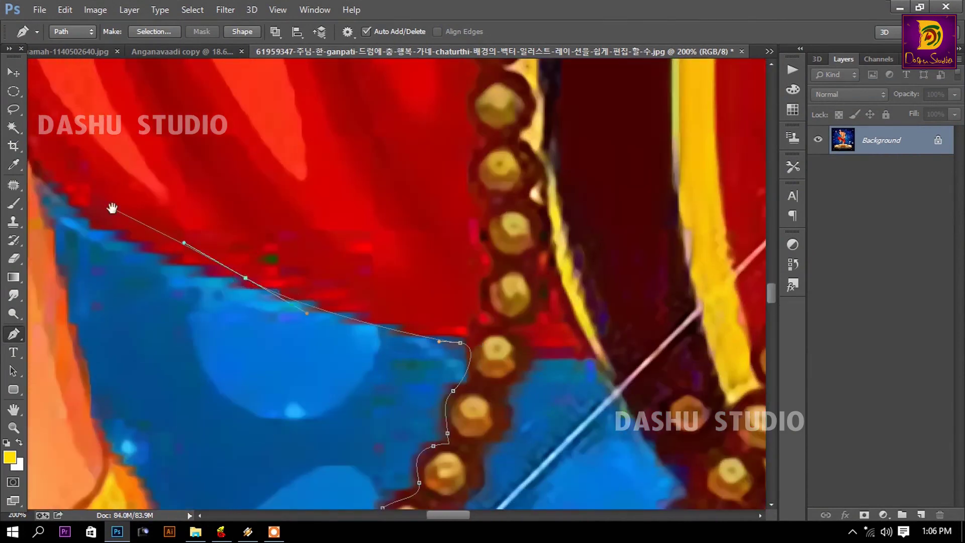
left_click_drag(86, 211, 352, 342)
left_click_drag(314, 313, 296, 302)
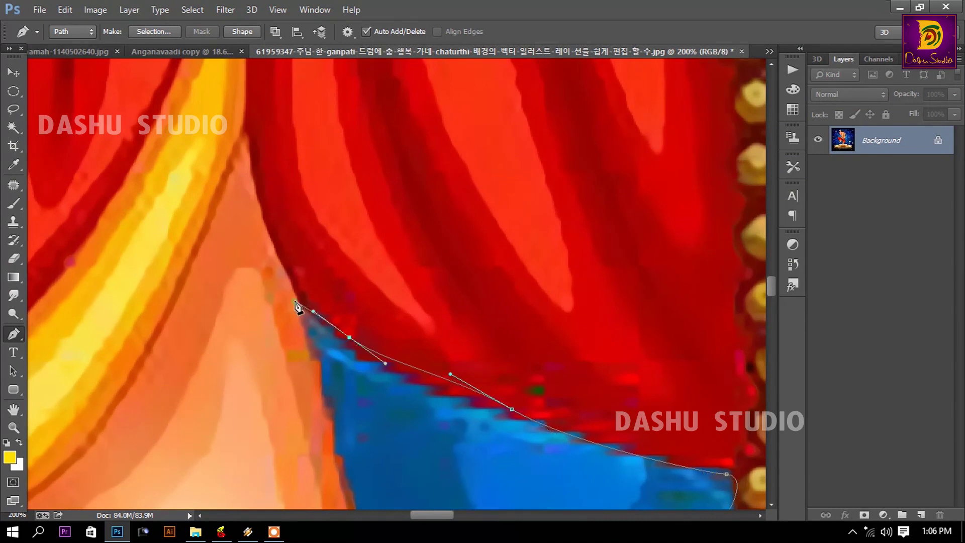
- Bring the path onto the leg's edge and continue it down toward the foot
scroll(336, 377, "down", 5)
left_click_drag(358, 348, 367, 356)
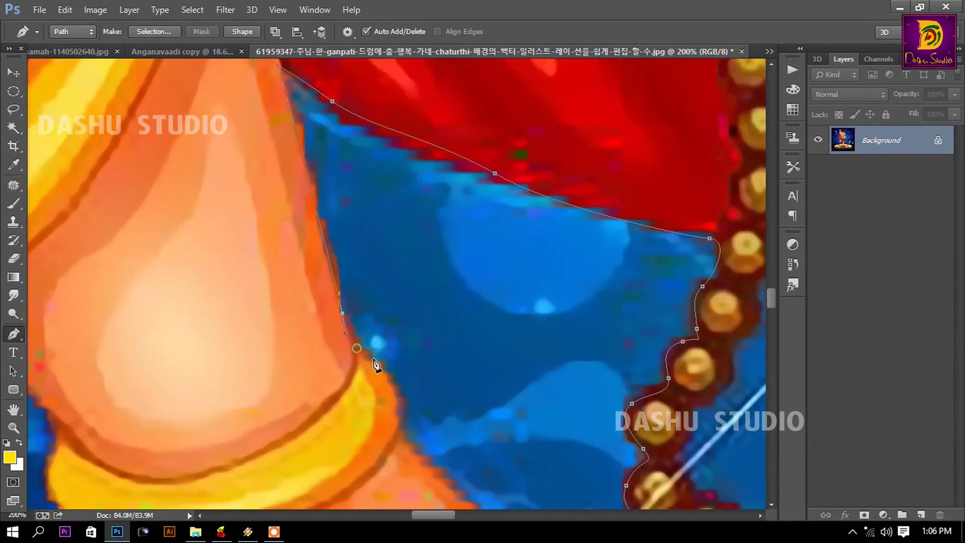
left_click_drag(431, 472, 233, 165)
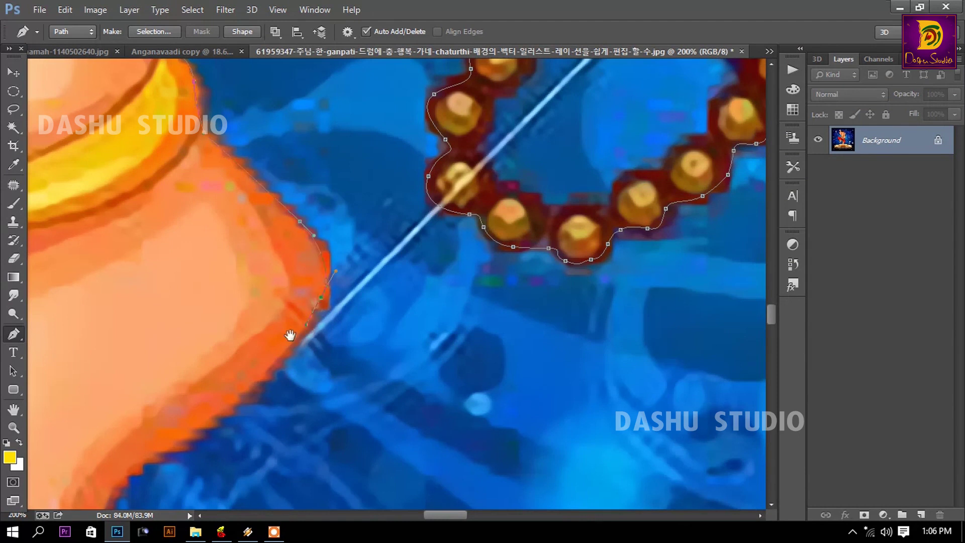
scroll(291, 334, "down", 3)
scroll(291, 334, "left", 2)
left_click_drag(230, 304, 516, 140)
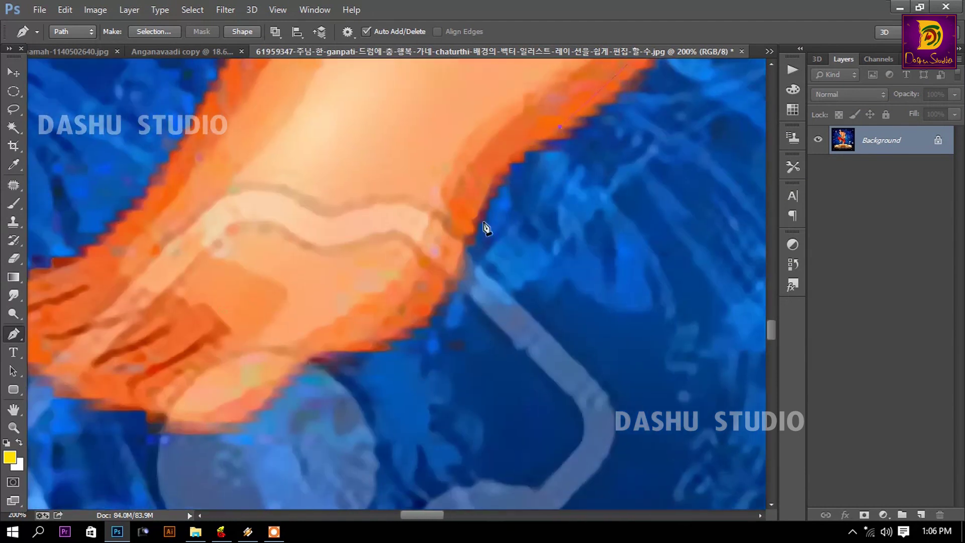
left_click_drag(477, 217, 446, 275)
- Curve the path around the toes and along the sole to the back of the foot
scroll(445, 275, "down", 2)
scroll(445, 276, "left", 3)
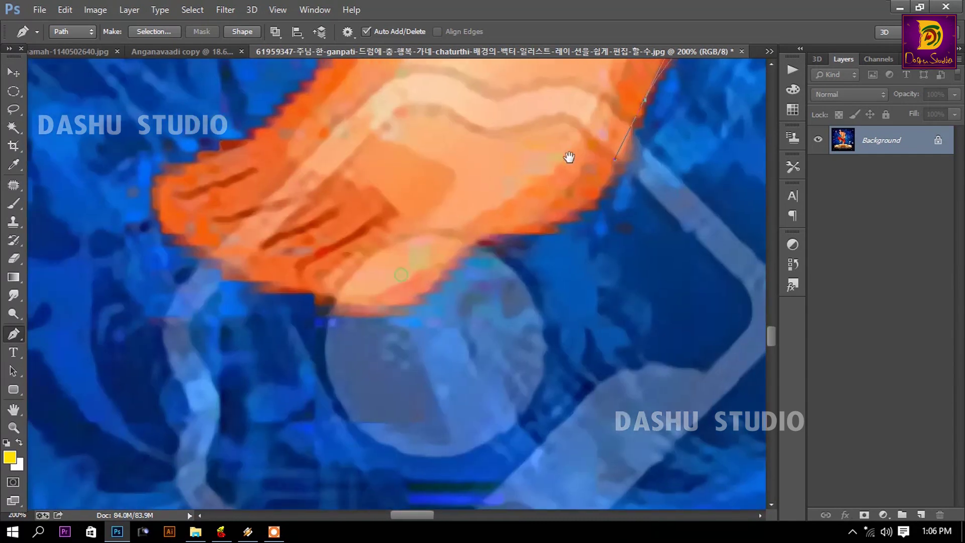
left_click_drag(435, 273, 414, 292)
left_click_drag(335, 300, 305, 291)
left_click_drag(159, 211, 157, 191)
left_click_drag(251, 138, 245, 276)
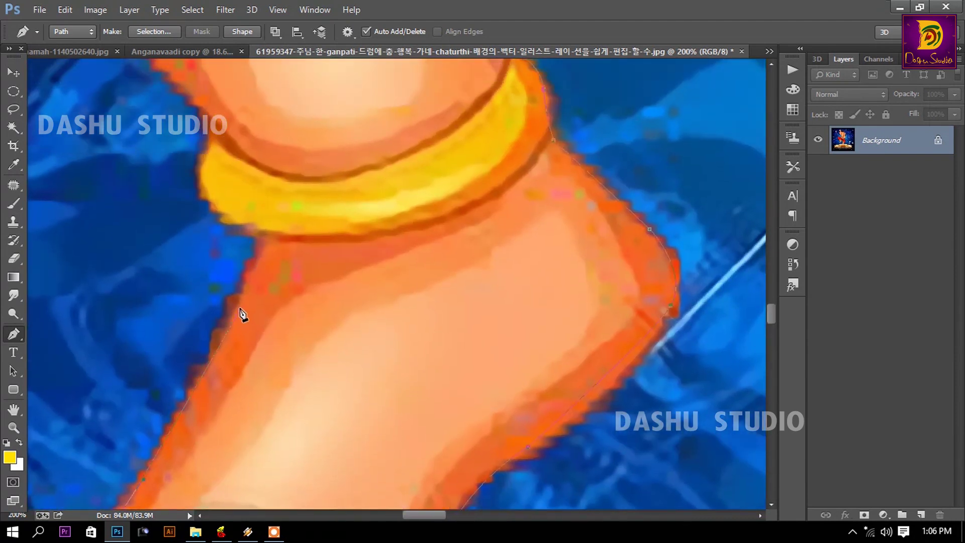
- Anchor the path at the anklet's lower edge and curve it up the side of the leg
left_click(254, 237)
mouse_move(251, 231)
left_mouse_down()
mouse_move(203, 334)
mouse_move(202, 293)
left_mouse_up()
left_click_drag(167, 223, 216, 372)
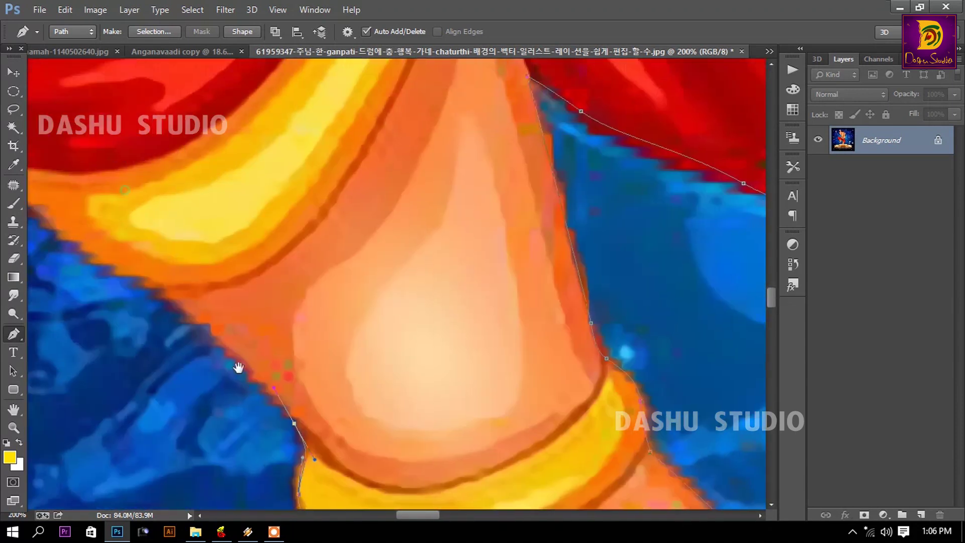
left_click_drag(153, 292, 87, 259)
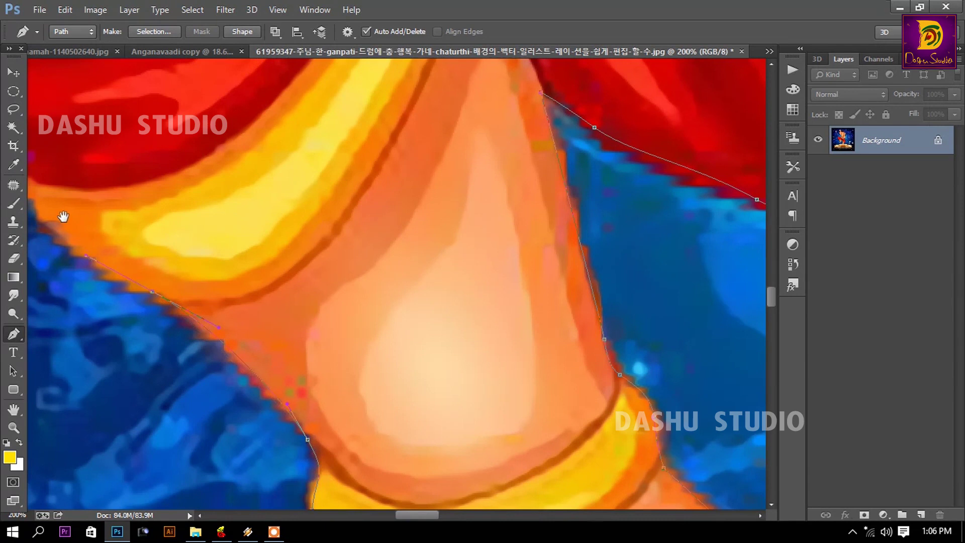
left_click_drag(63, 216, 297, 433)
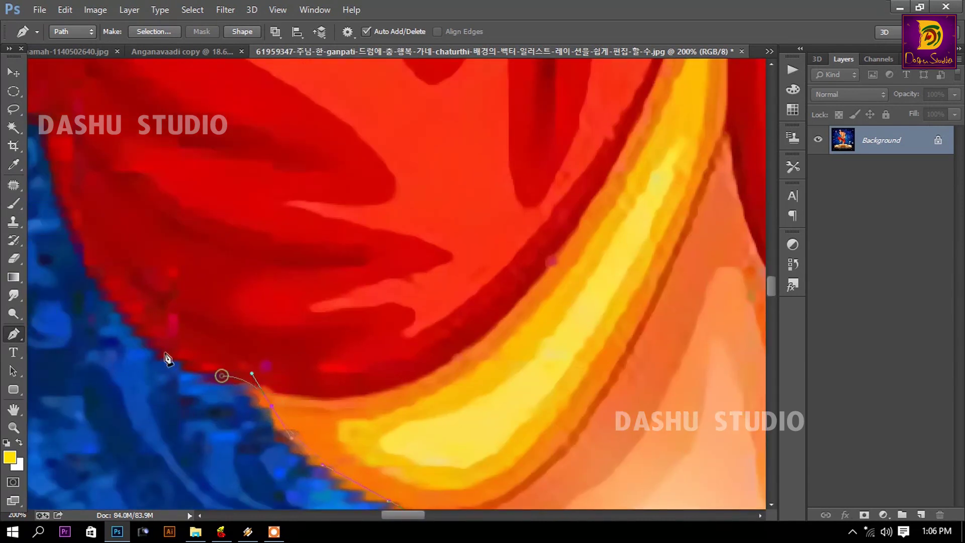
left_click_drag(179, 327, 476, 460)
- Trace the red dhoti's outer edge upward and along its top
left_click(374, 383)
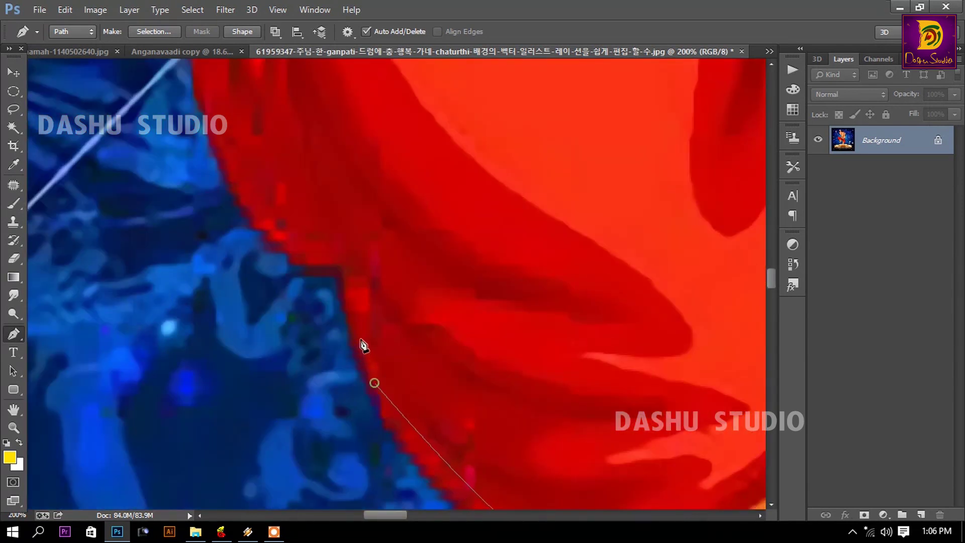
left_click_drag(362, 345, 352, 309)
mouse_move(331, 270)
left_mouse_down()
mouse_move(304, 268)
mouse_move(362, 438)
left_mouse_up()
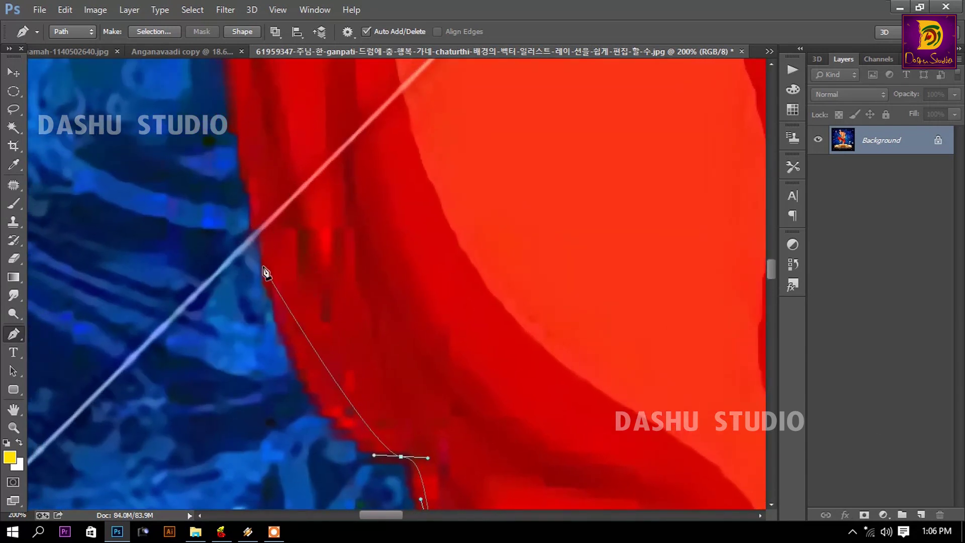
mouse_move(282, 312)
left_mouse_down()
mouse_move(243, 150)
mouse_move(302, 506)
left_mouse_up()
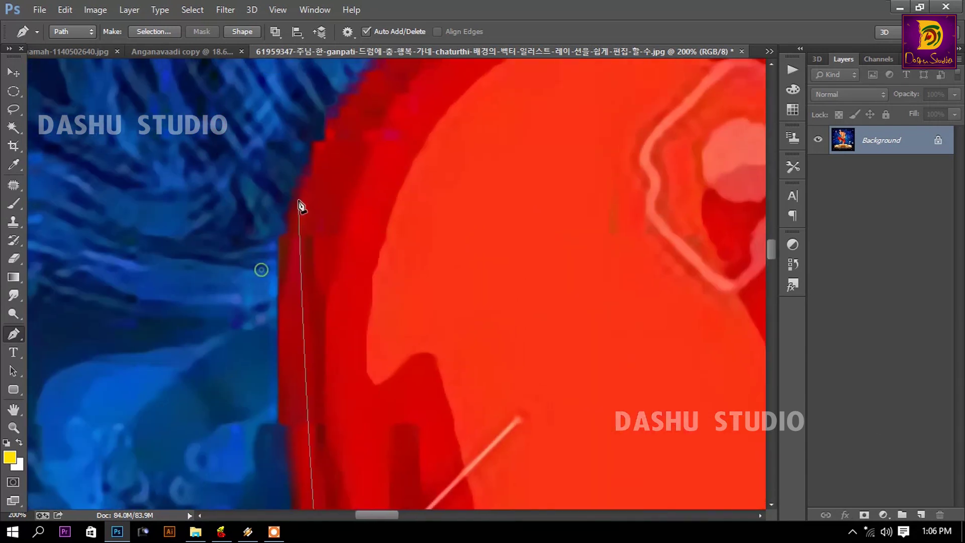
left_click_drag(307, 143, 302, 151)
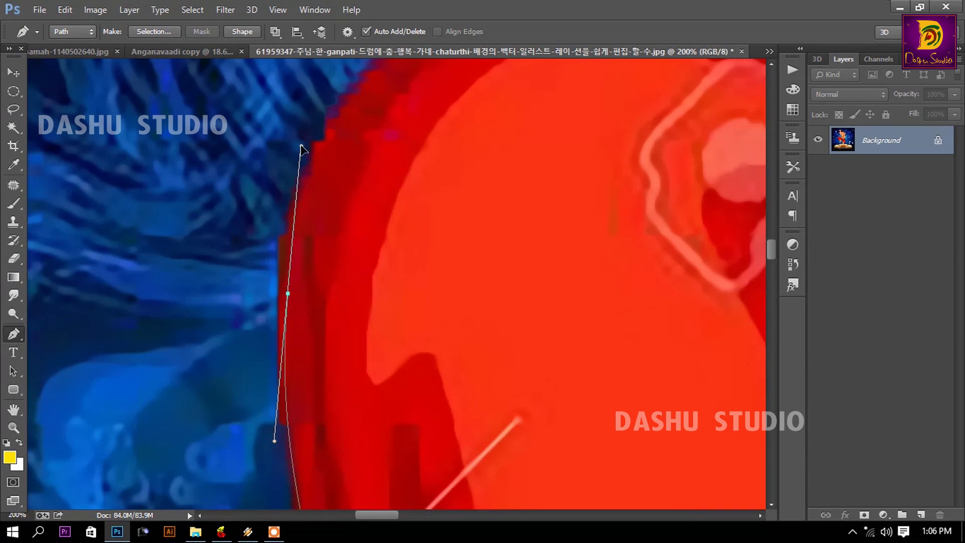
mouse_move(618, 61)
left_mouse_down()
mouse_move(501, 226)
mouse_move(501, 249)
left_mouse_up()
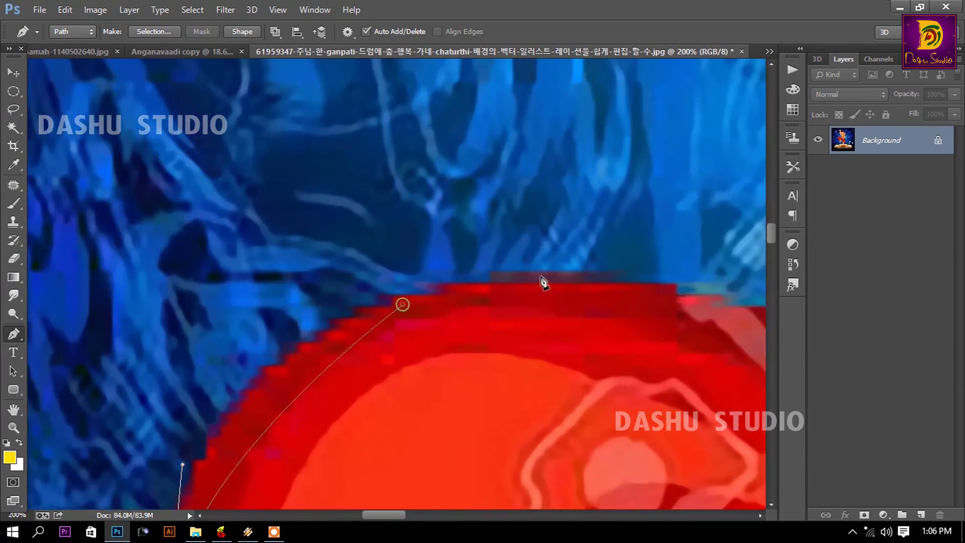
left_click(564, 275)
mouse_move(668, 290)
left_mouse_down()
mouse_move(722, 312)
mouse_move(133, 297)
left_mouse_up()
mouse_move(429, 403)
left_mouse_down()
mouse_move(591, 487)
mouse_move(186, 287)
left_mouse_up()
- Place anchors up the red-blue boundary to where the dhoti meets the belly's outer edge
left_click(228, 273)
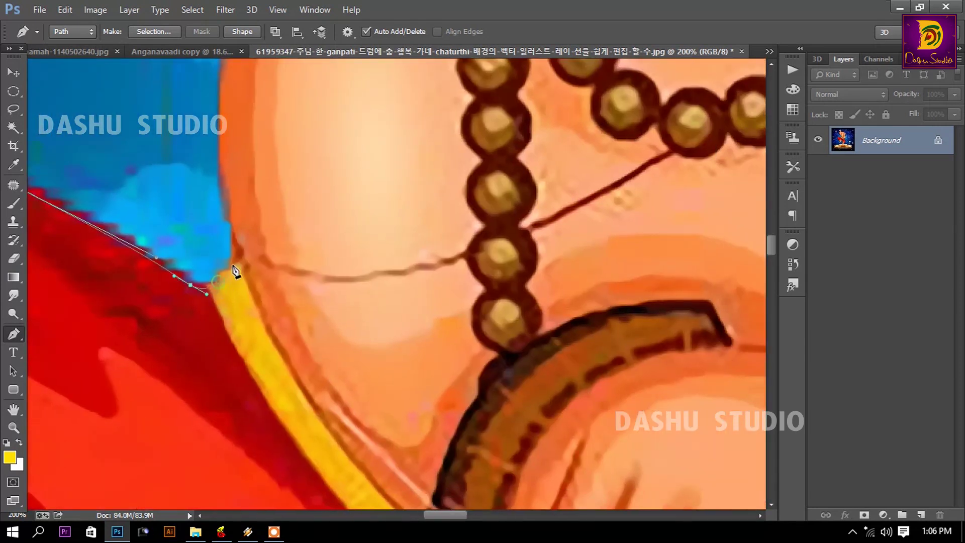
left_click(235, 246)
left_click(224, 215)
left_click_drag(217, 168, 232, 382)
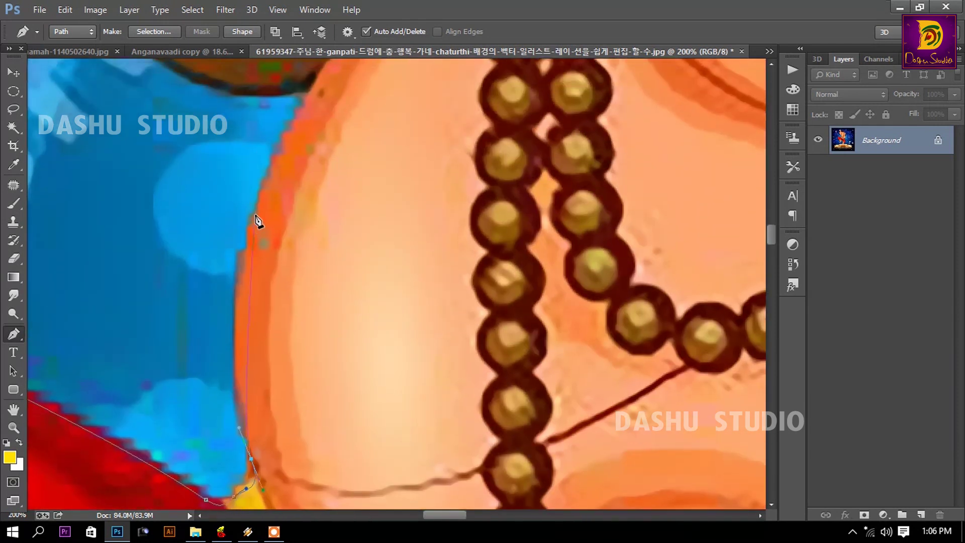
left_click(278, 161)
left_click_drag(312, 85, 262, 262)
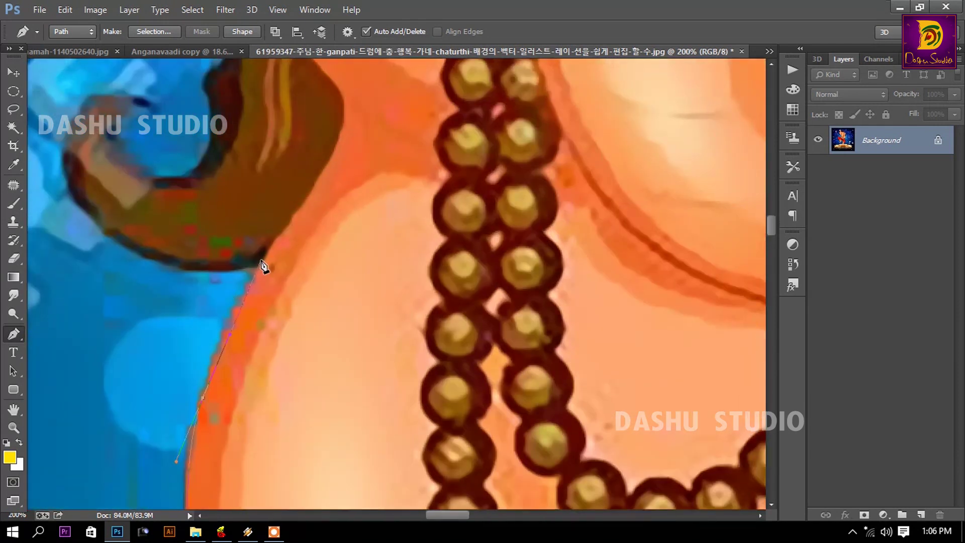
left_click(261, 269)
- Trace around the brown curl beside the belly, undoing one misplaced anchor
left_click(126, 240)
left_click_drag(115, 211, 261, 373)
mouse_move(218, 326)
left_mouse_down()
mouse_move(222, 267)
mouse_move(270, 256)
left_mouse_up()
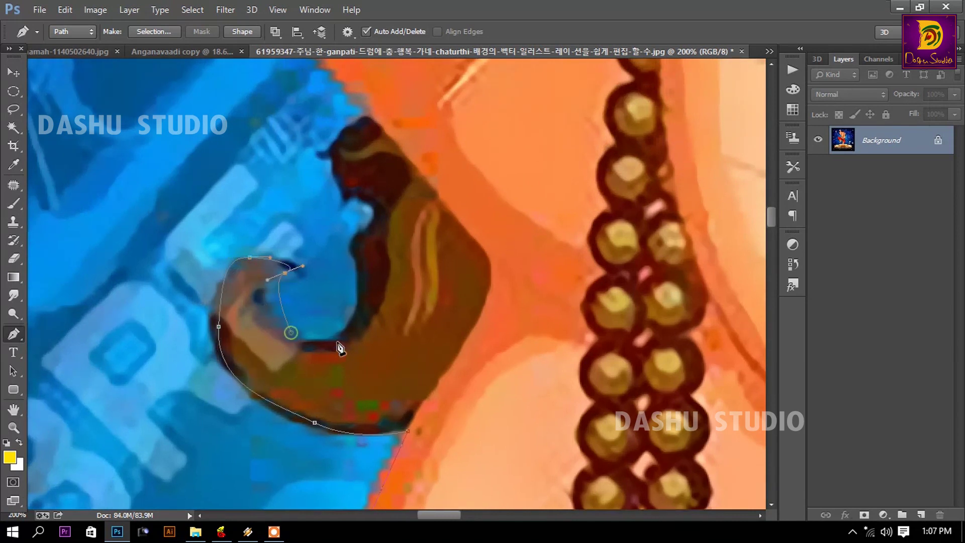
left_click_drag(290, 332, 340, 342)
left_click_drag(361, 299, 359, 259)
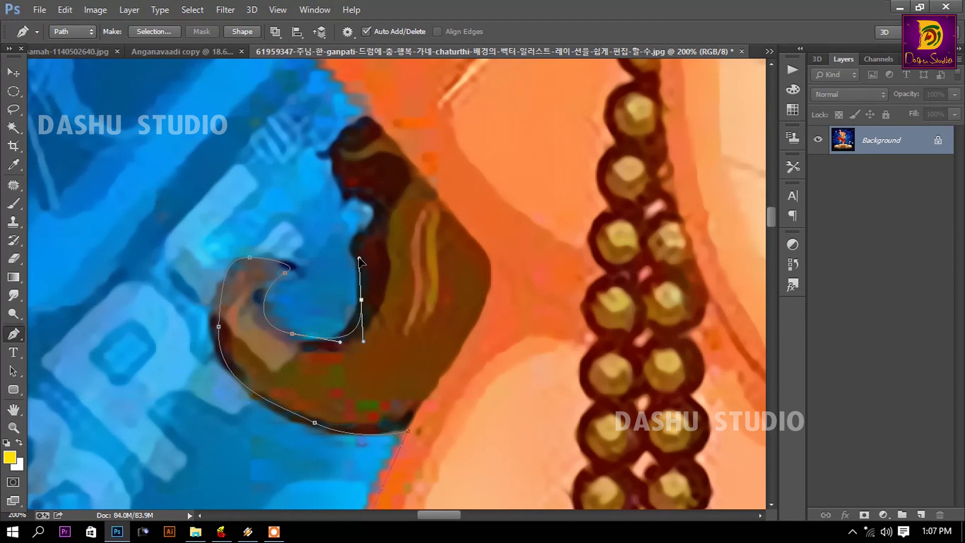
key("ctrl+z")
key("ctrl+z")
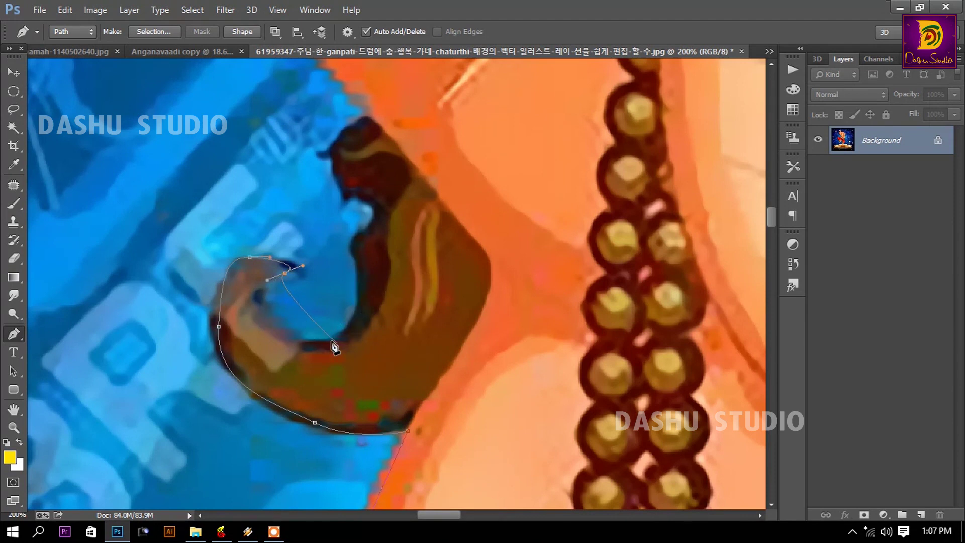
left_click(312, 346)
left_click_drag(349, 332, 362, 315)
left_click(365, 236)
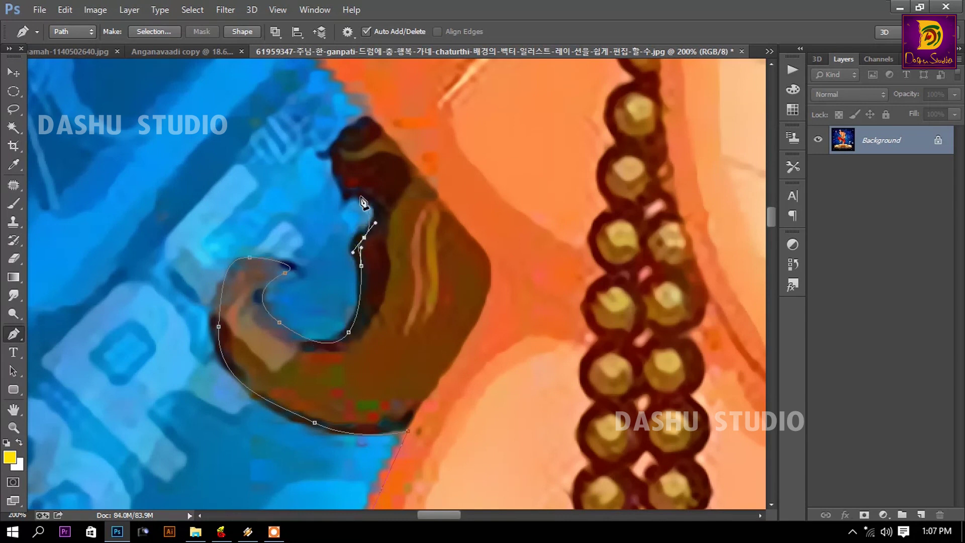
- Follow the bead chain and arm edge up to the beaded bracelet
mouse_move(365, 200)
left_mouse_down()
mouse_move(350, 188)
mouse_move(357, 333)
mouse_move(322, 284)
mouse_move(358, 278)
left_mouse_up()
left_click_drag(309, 200, 367, 425)
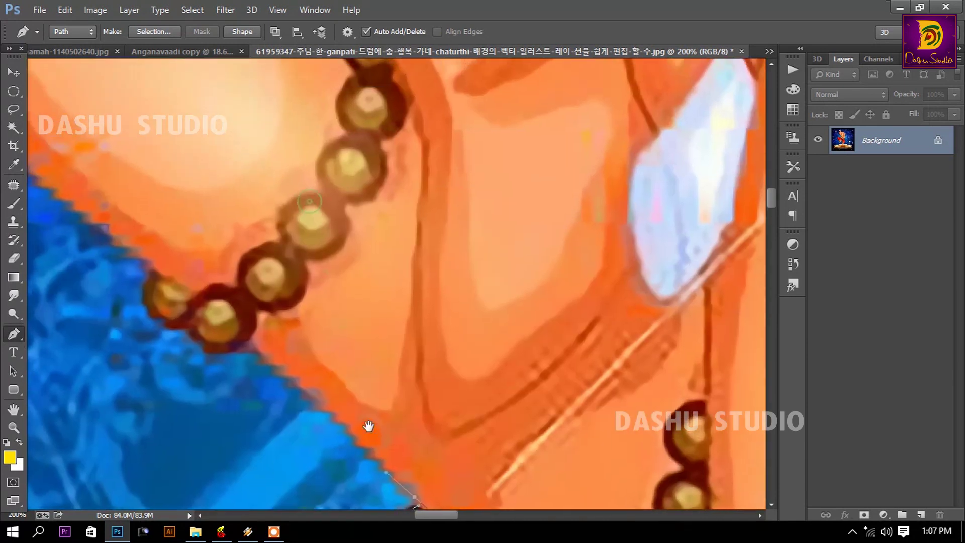
left_click(271, 367)
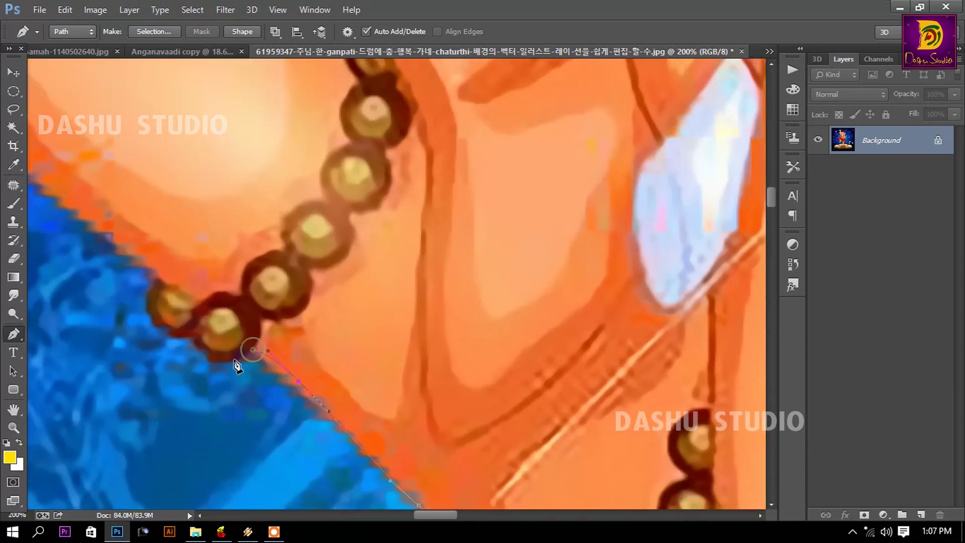
left_click_drag(228, 361, 213, 362)
left_click(181, 335)
mouse_move(155, 317)
left_mouse_down()
mouse_move(151, 271)
mouse_move(360, 475)
left_mouse_up()
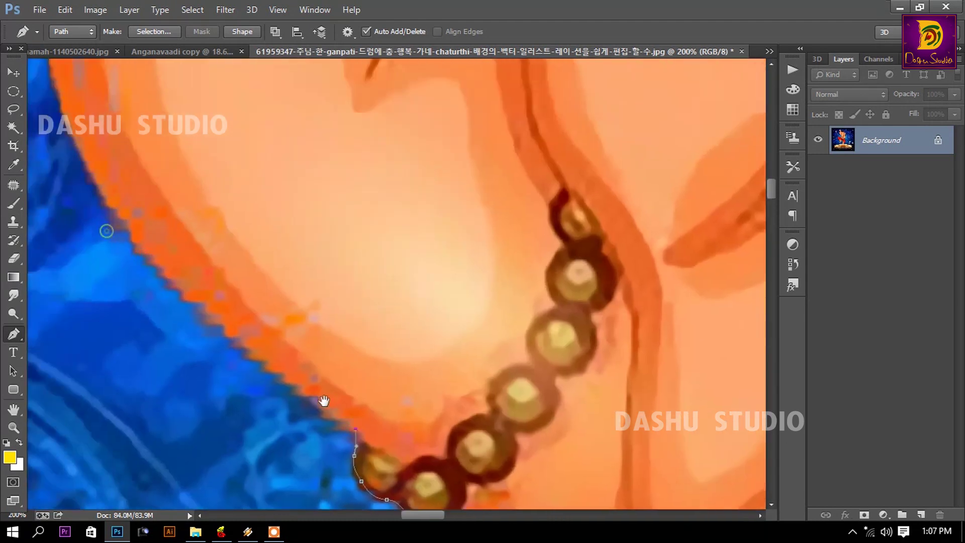
left_click(356, 426)
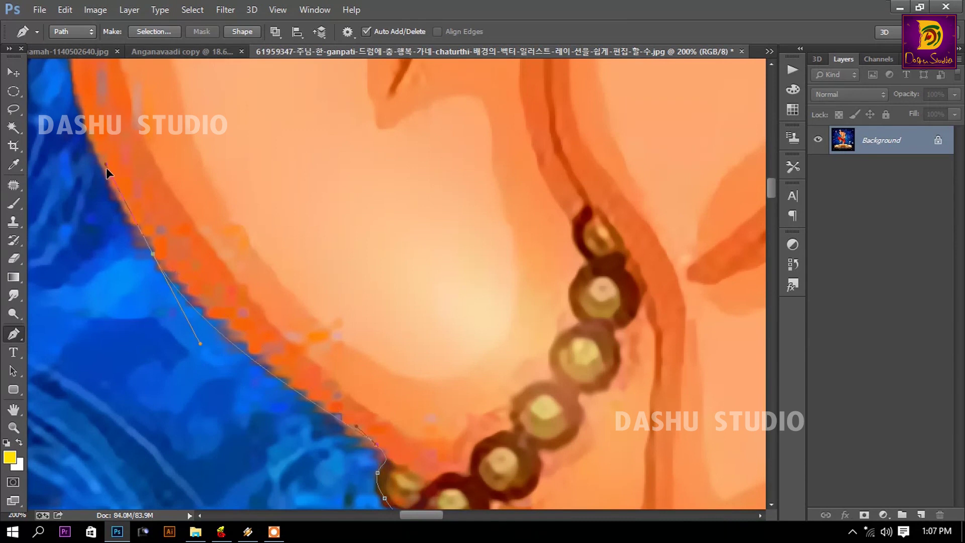
left_click_drag(122, 203, 256, 428)
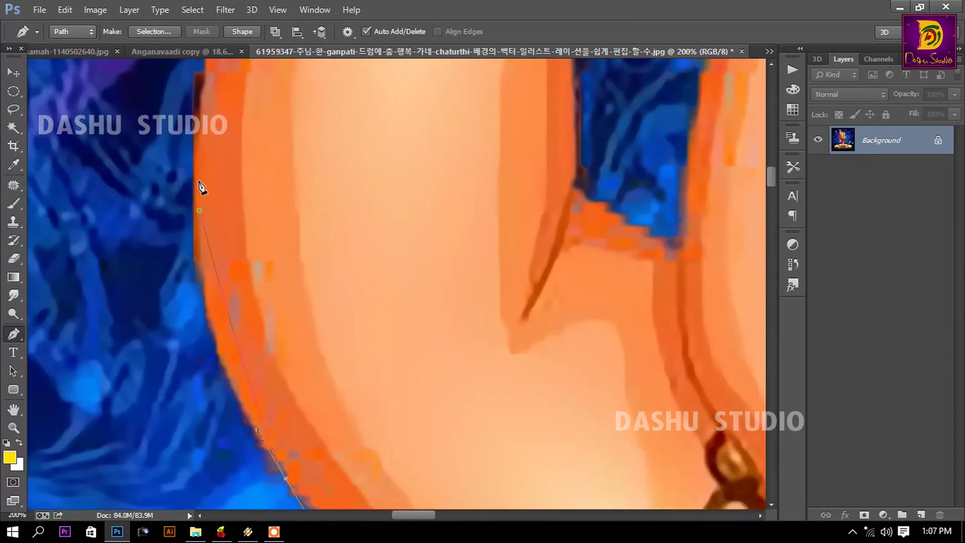
left_click_drag(198, 98, 150, 332)
left_click(176, 263)
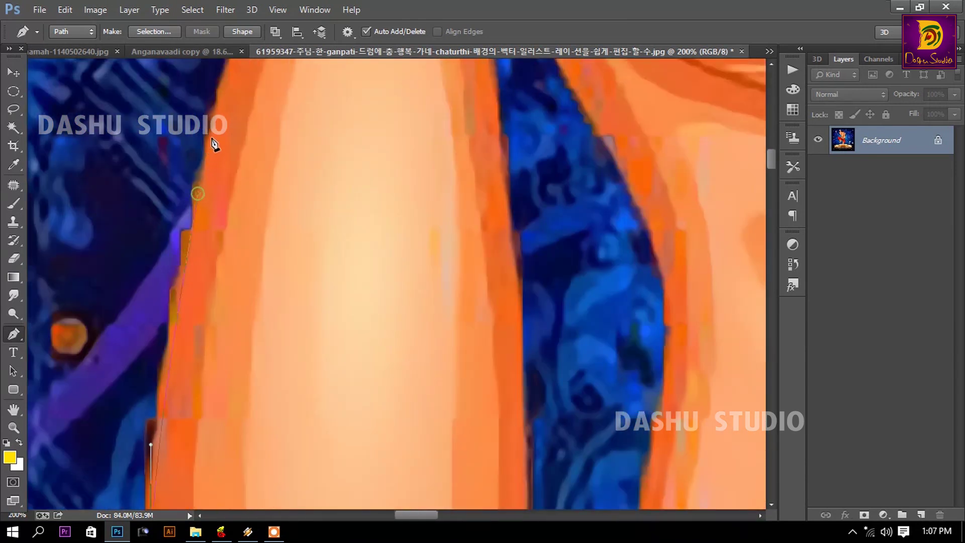
left_click_drag(215, 145, 162, 310)
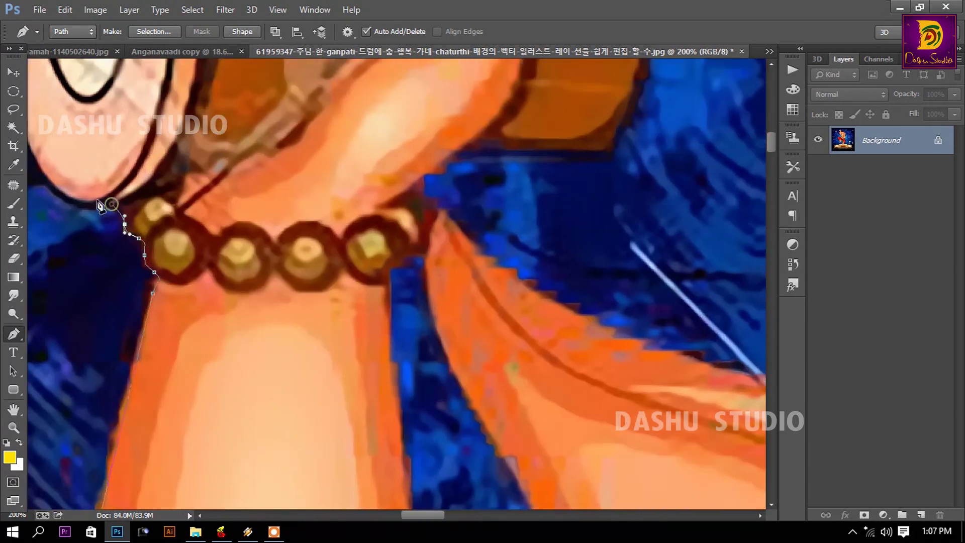
- Curve the path up to the drum's upper-left edge and over its top
left_click_drag(107, 211, 416, 343)
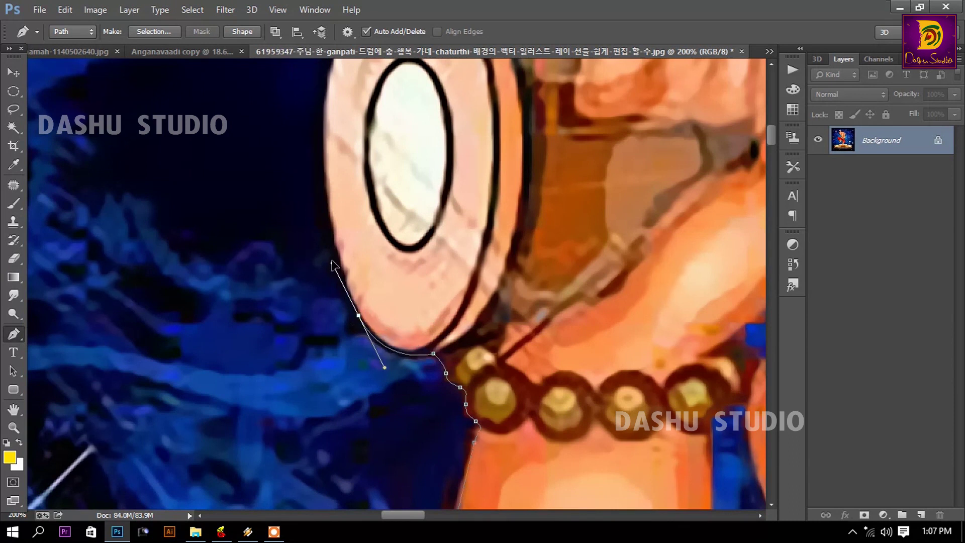
mouse_move(333, 262)
left_mouse_down()
mouse_move(329, 217)
mouse_move(356, 451)
left_mouse_up()
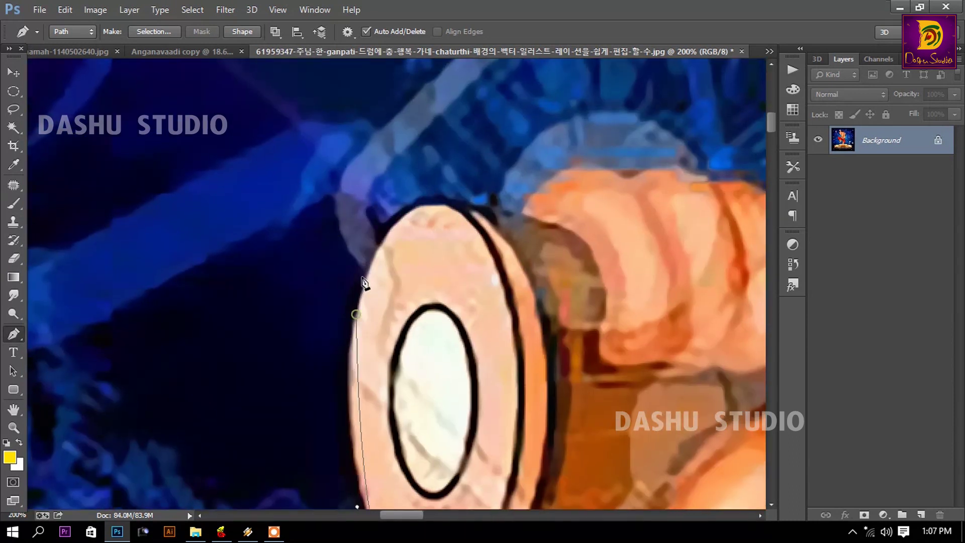
left_click(374, 222)
mouse_move(437, 203)
left_mouse_down()
mouse_move(535, 211)
mouse_move(576, 172)
left_mouse_up()
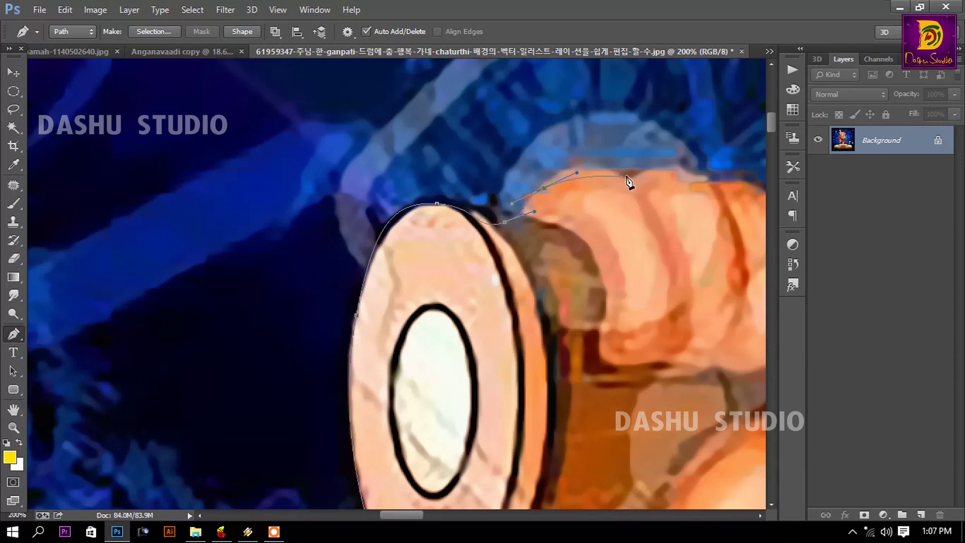
left_click_drag(704, 183, 272, 303)
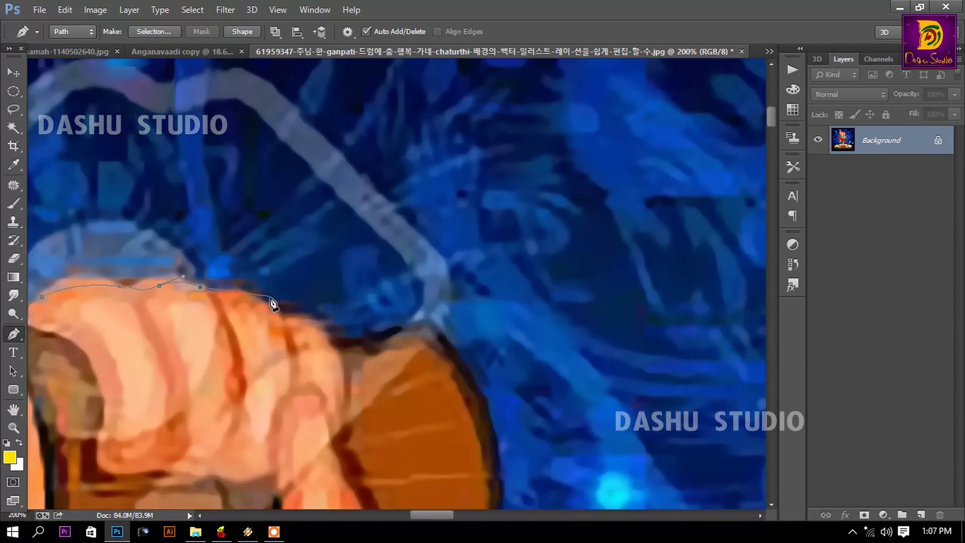
- Trace the gripping hand's top edge, around the drum's far side and bottom, into the arm
left_click(300, 318)
left_click(330, 334)
left_click_drag(357, 341, 375, 334)
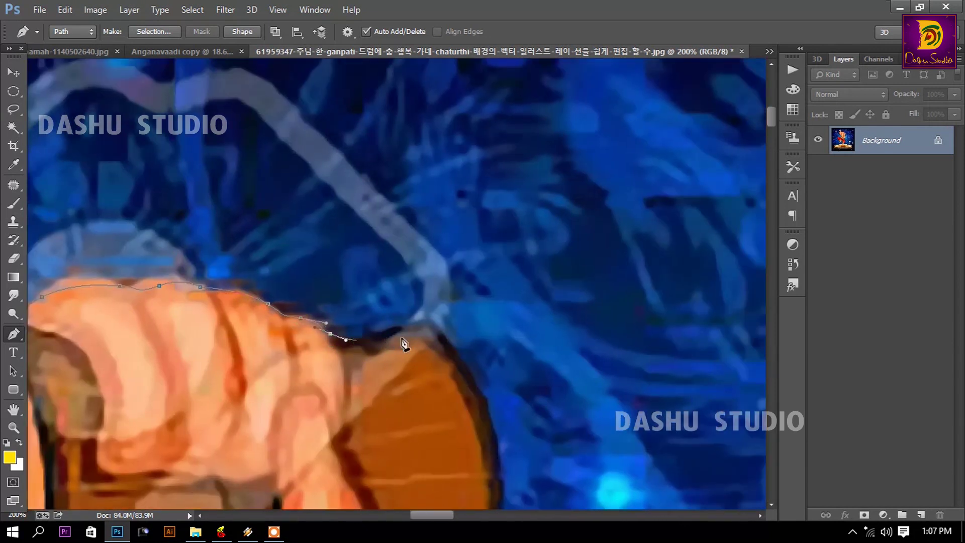
mouse_move(464, 362)
left_mouse_down()
mouse_move(491, 400)
mouse_move(379, 306)
mouse_move(348, 362)
left_mouse_up()
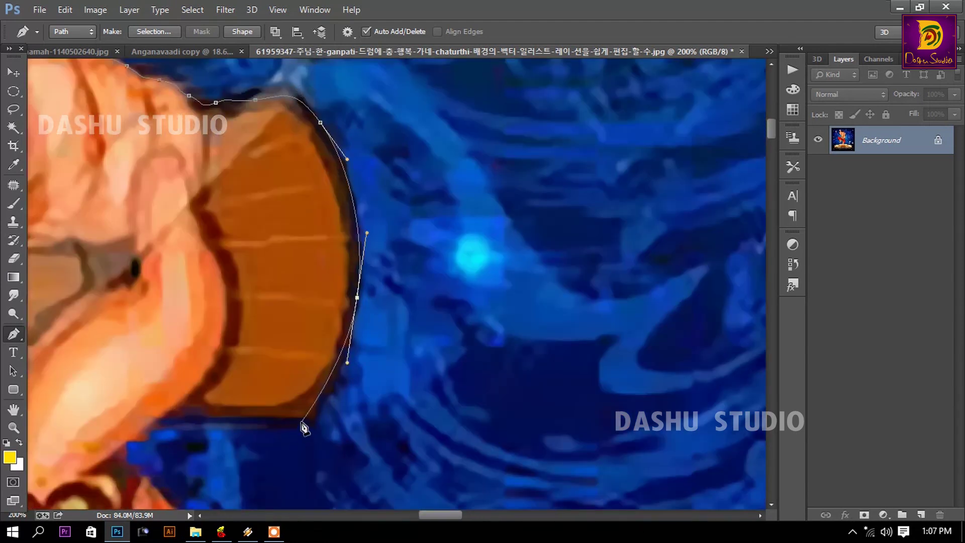
left_click_drag(285, 426, 451, 329)
mouse_move(356, 318)
left_mouse_down()
mouse_move(317, 321)
mouse_move(288, 350)
left_mouse_up()
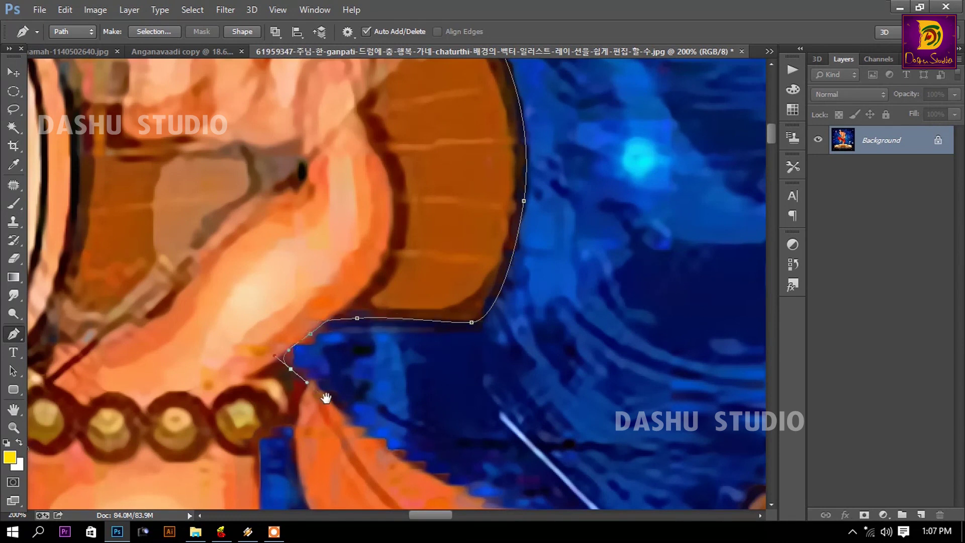
left_click_drag(324, 398, 137, 159)
left_click_drag(236, 236, 313, 273)
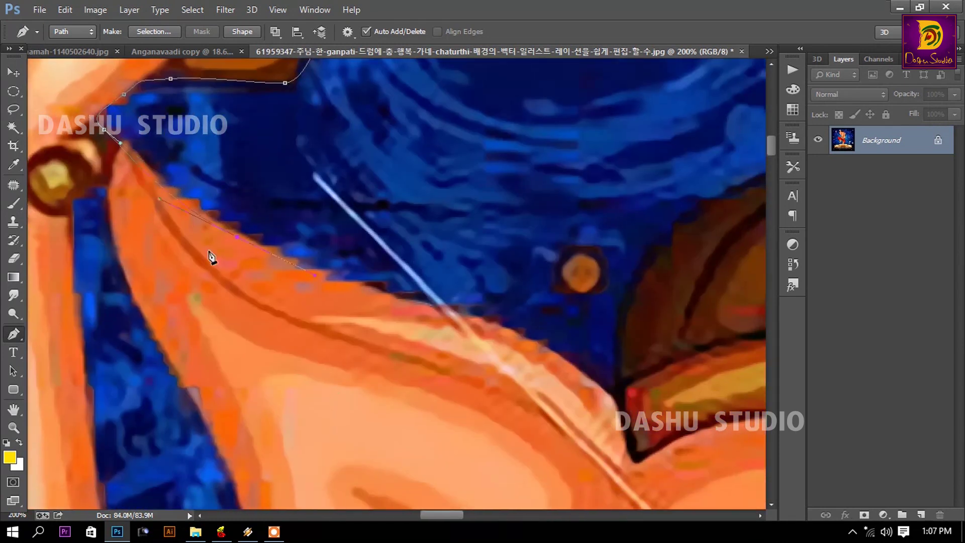
- Follow the arm's outer edge up the crown's left side and around the lower bead row
left_click_drag(481, 324, 538, 339)
left_click_drag(622, 375, 618, 366)
scroll(541, 366, "right", 5)
scroll(361, 278, "up", 1)
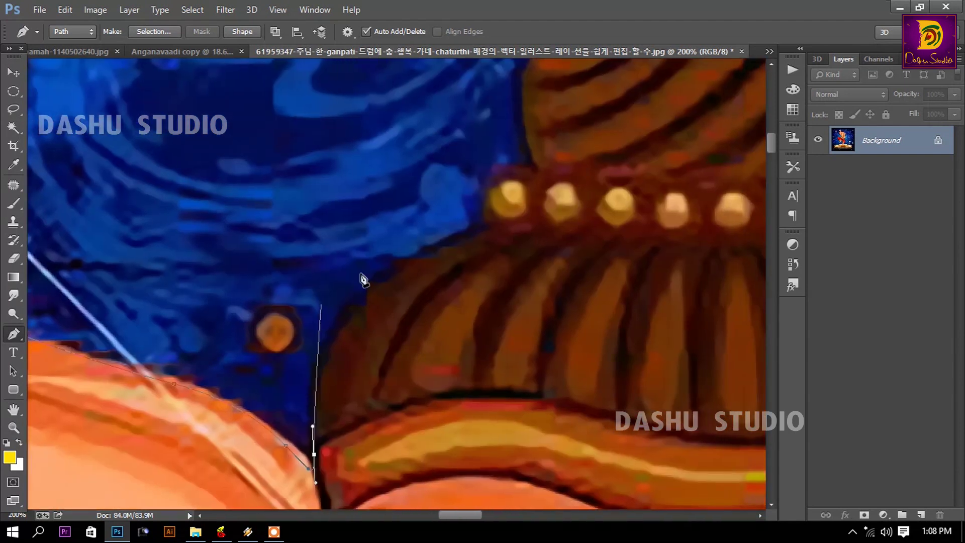
left_click_drag(384, 283, 460, 239)
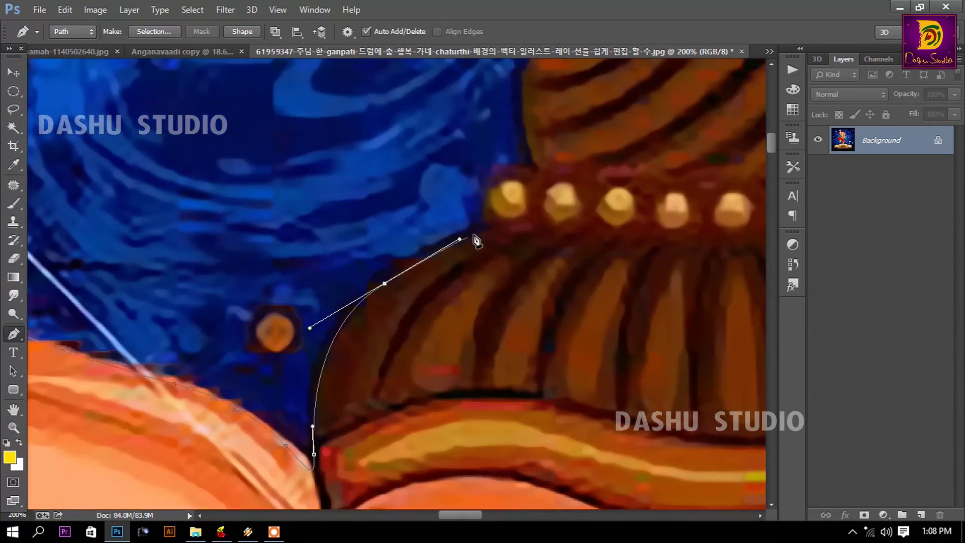
left_click(491, 229)
scroll(397, 352, "up", 3)
scroll(397, 351, "right", 2)
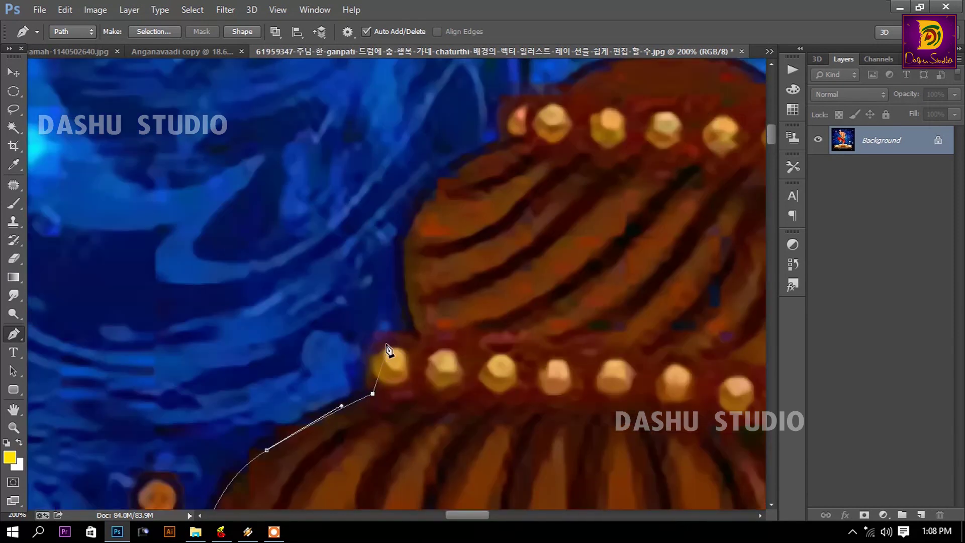
left_click_drag(380, 345, 416, 325)
left_click(421, 335)
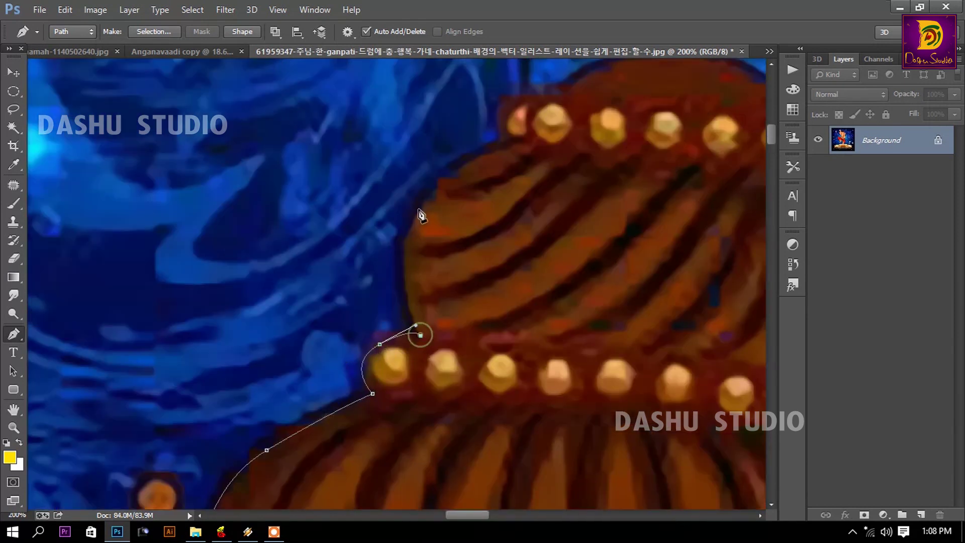
left_click_drag(412, 228, 441, 184)
scroll(453, 172, "up", 5)
scroll(452, 172, "right", 5)
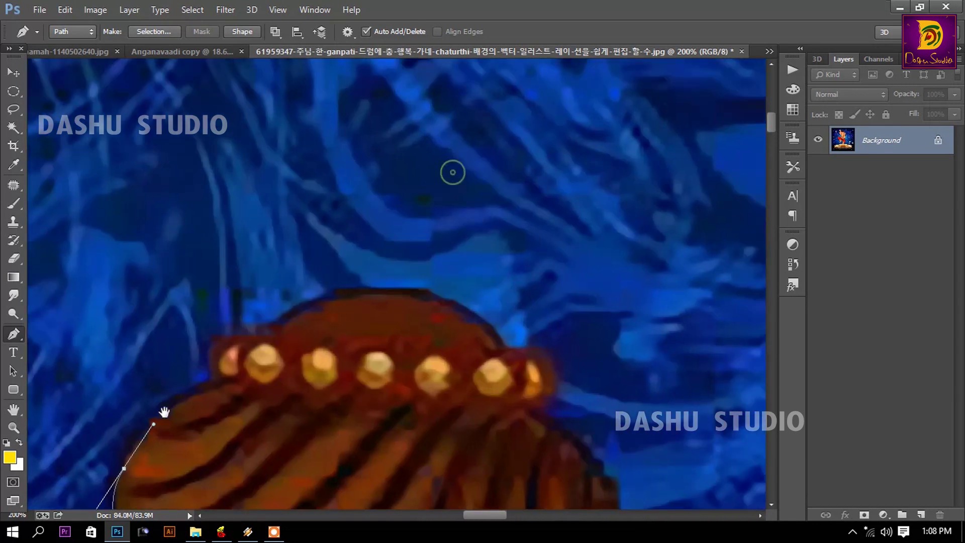
- Arc the path over the crown's rounded top, undoing one anchor, and down its right side
left_click_drag(199, 390, 210, 378)
left_click(211, 377)
left_click(225, 340)
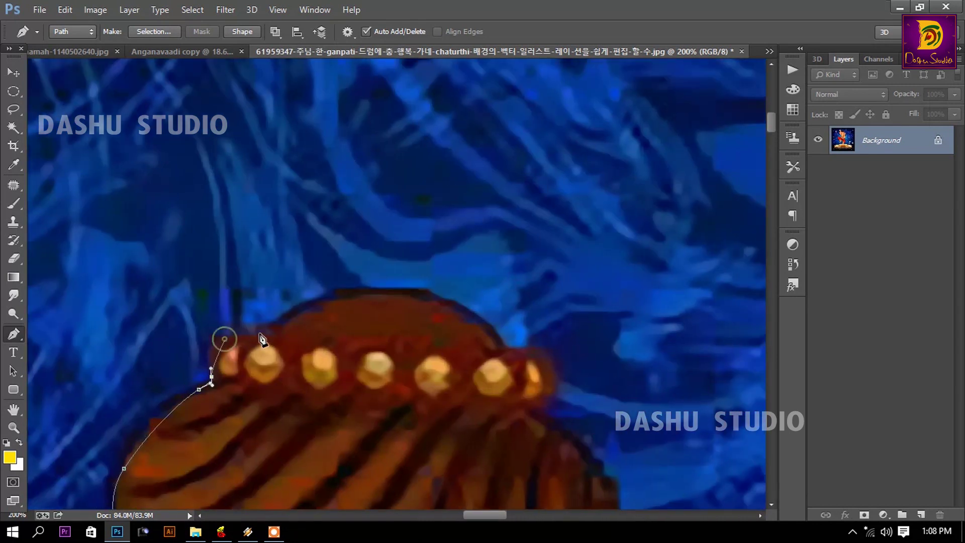
left_click_drag(278, 326, 294, 317)
left_click_drag(347, 299, 413, 297)
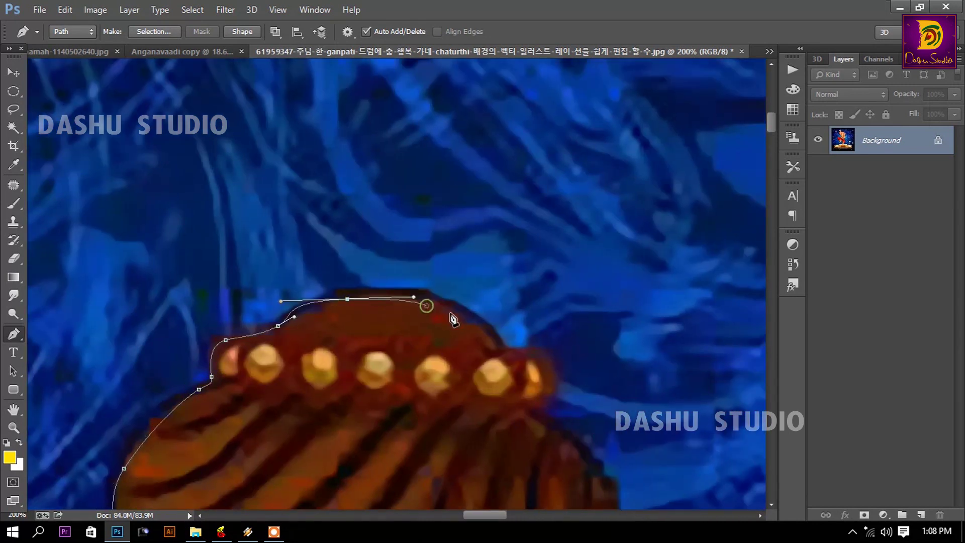
key("ctrl+z")
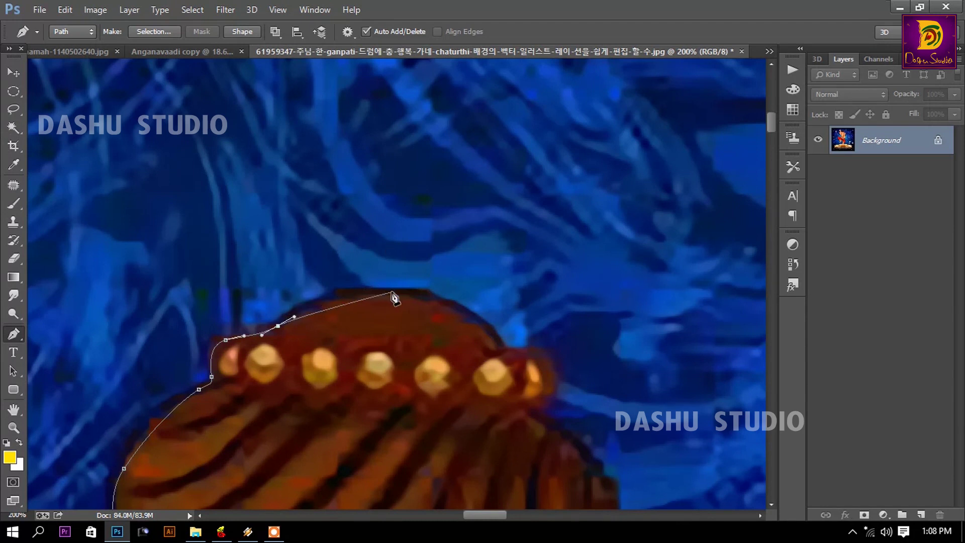
left_click_drag(395, 297, 447, 309)
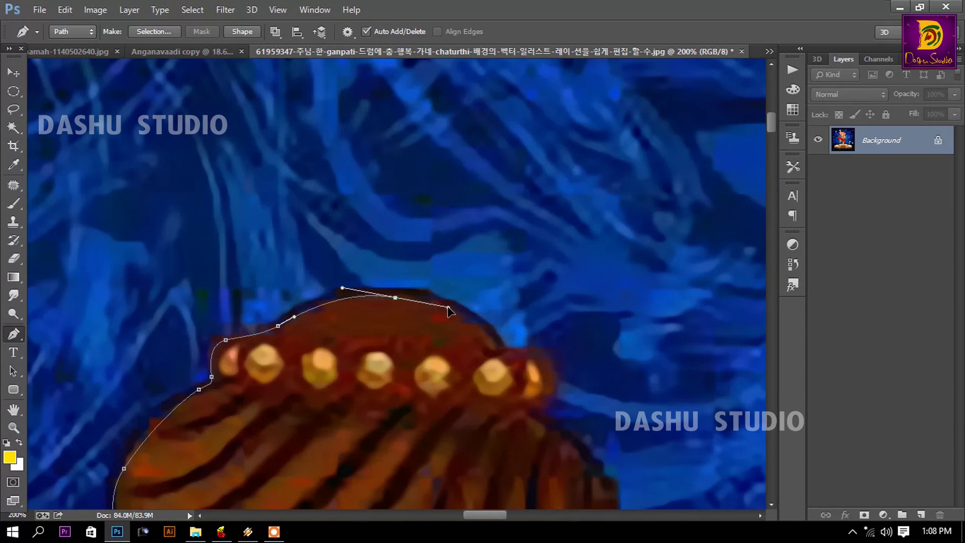
left_click(491, 335)
left_click_drag(507, 349, 520, 350)
left_click(547, 372)
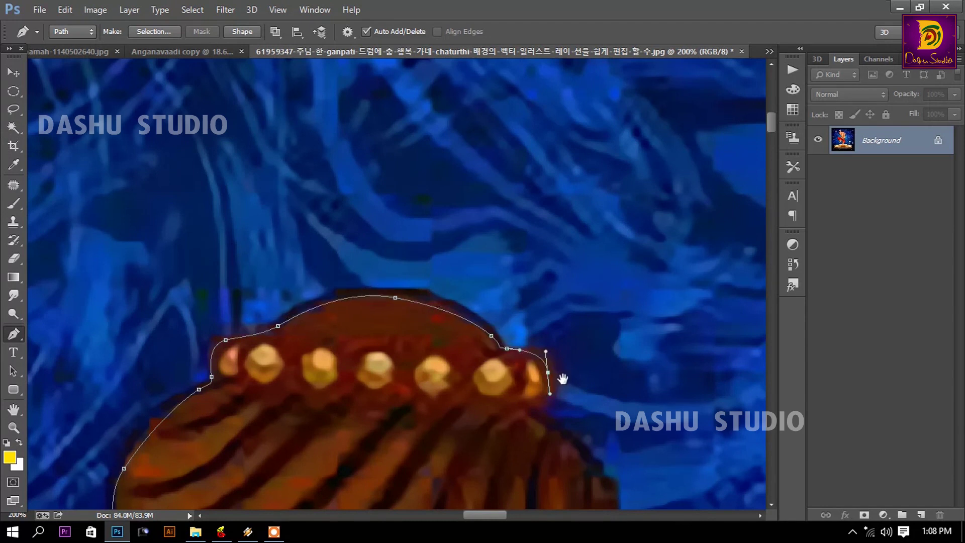
mouse_move(553, 394)
left_mouse_down()
mouse_move(450, 249)
mouse_move(463, 289)
left_mouse_up()
left_click(447, 247)
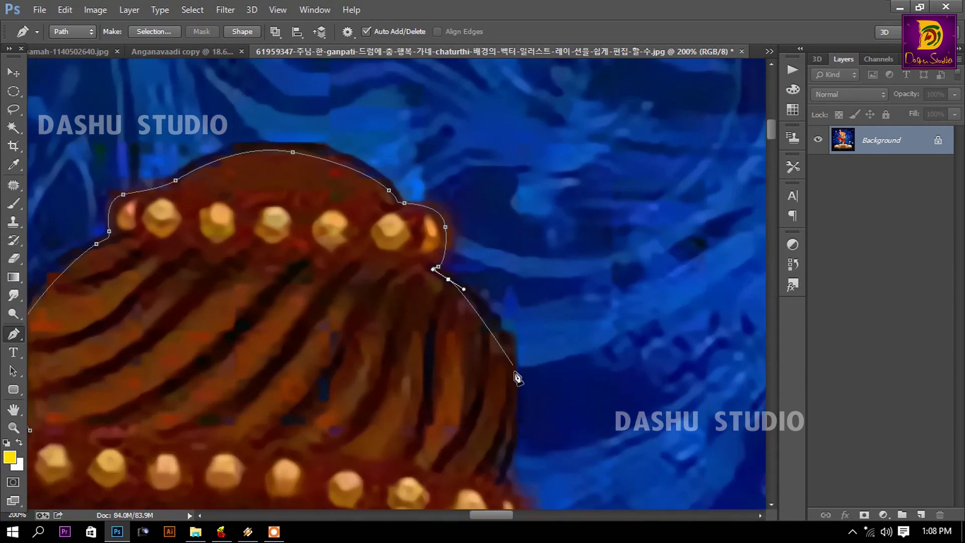
- Bring the path down the crown's right edge, around the lower bead row, to the head
left_click_drag(513, 365, 519, 419)
scroll(502, 302, "down", 1)
scroll(500, 263, "down", 6)
left_click(475, 223)
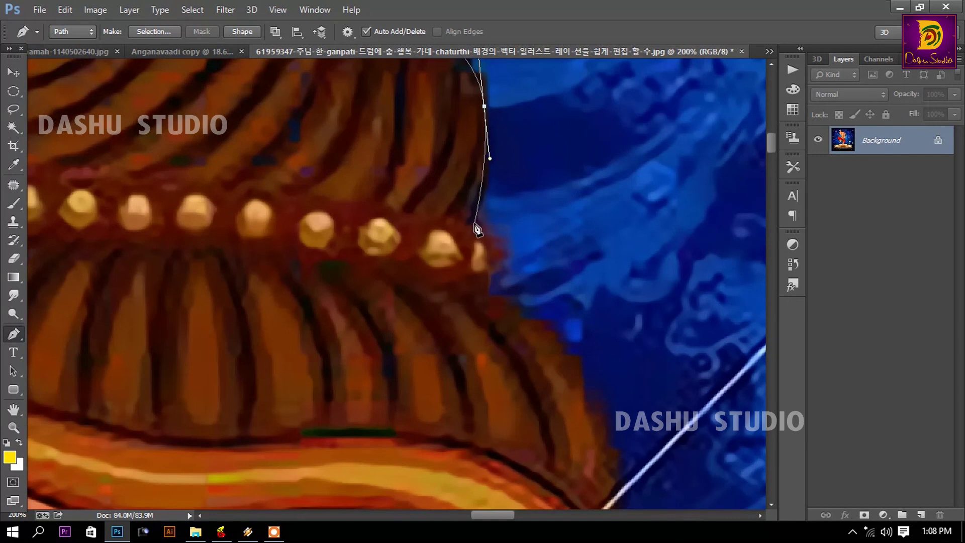
left_click_drag(500, 303, 535, 329)
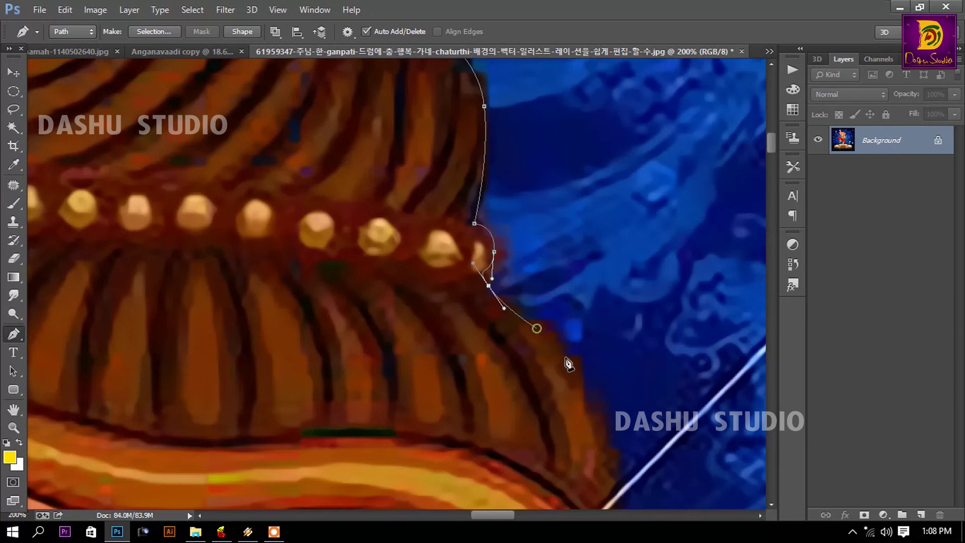
scroll(553, 352, "down", 10)
left_click_drag(372, 140, 385, 226)
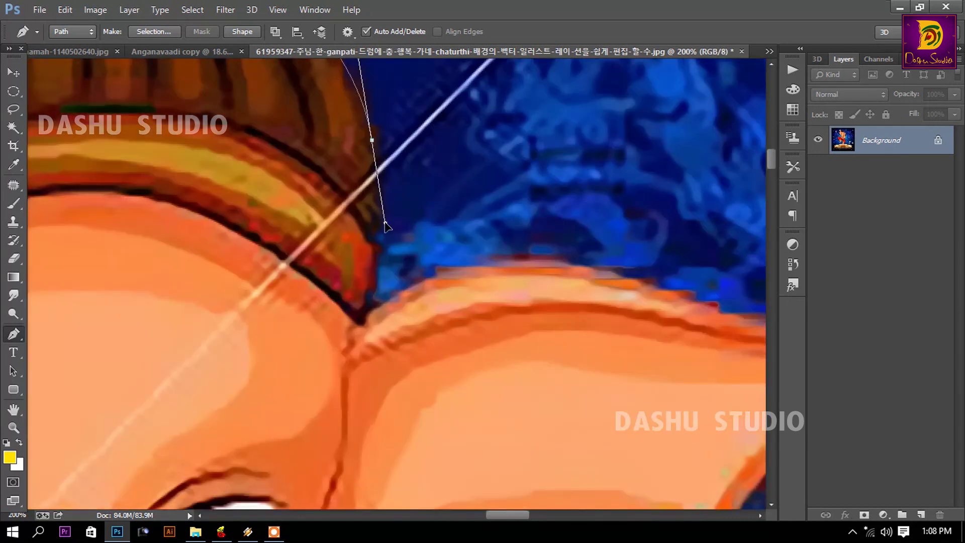
left_click(369, 311)
- Trace the head's upper edge to the pointed tip and onto the face's edge
left_click_drag(506, 275, 118, 201)
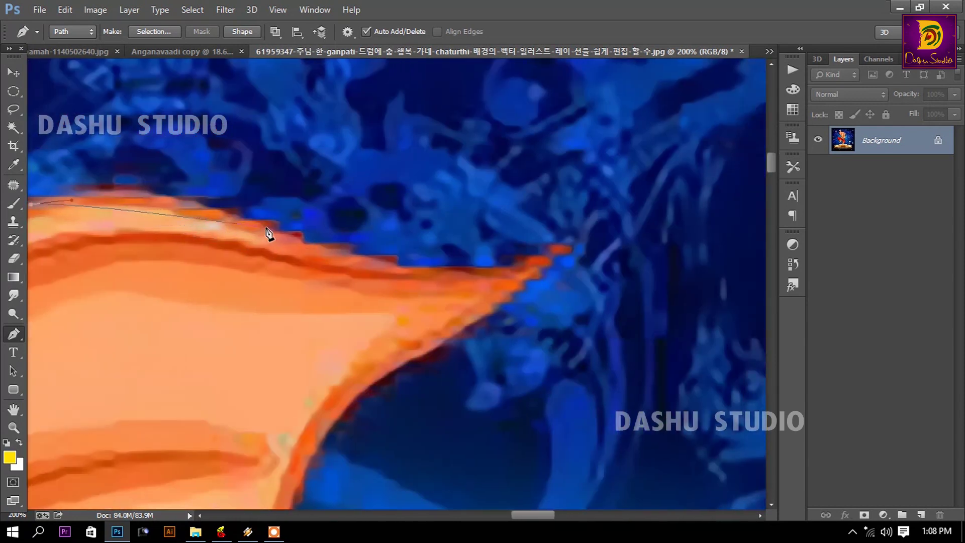
left_click_drag(481, 271, 507, 268)
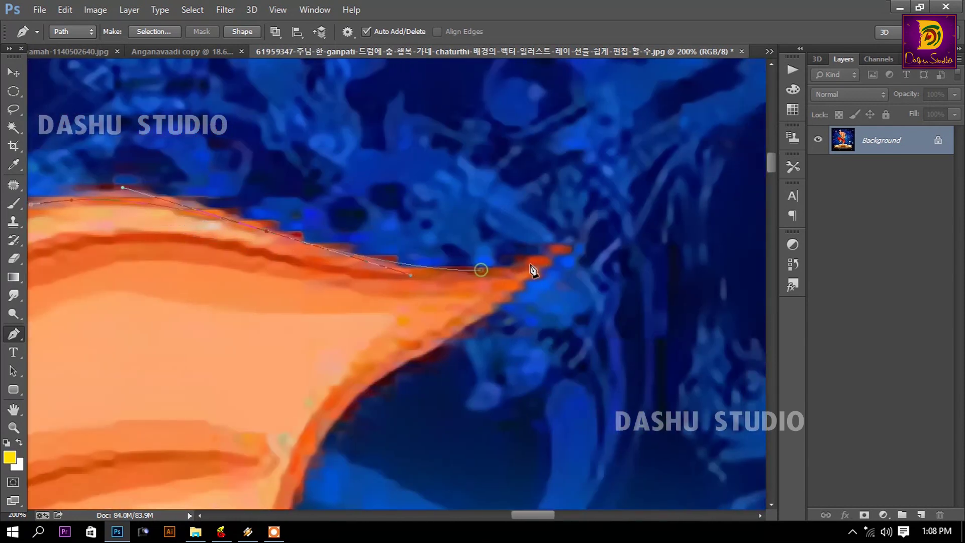
left_click(562, 250)
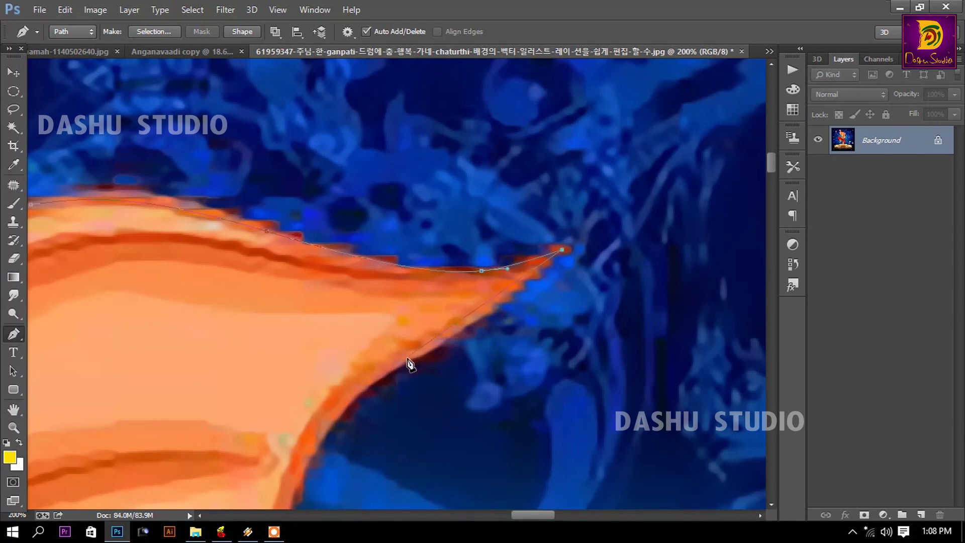
scroll(342, 385, "down", 5)
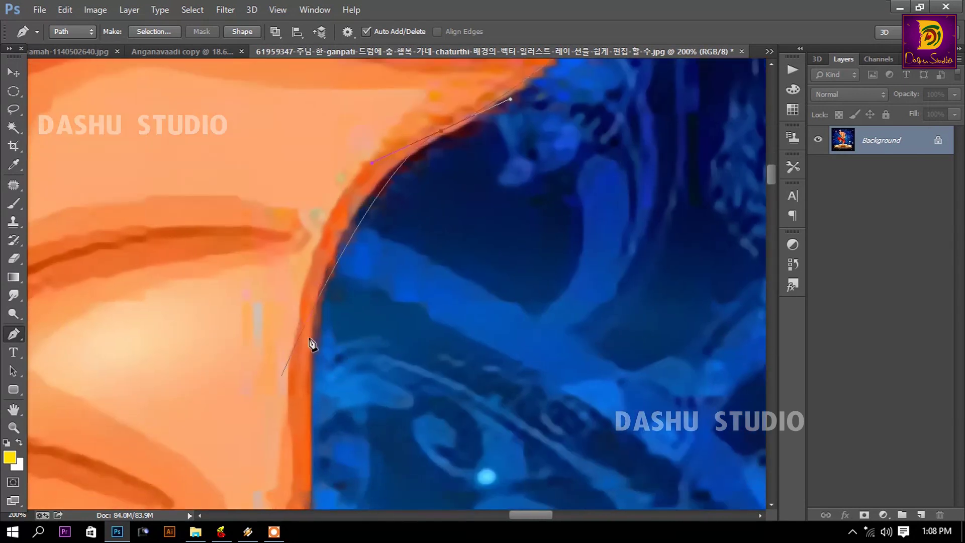
left_click(301, 376)
scroll(301, 375, "down", 2)
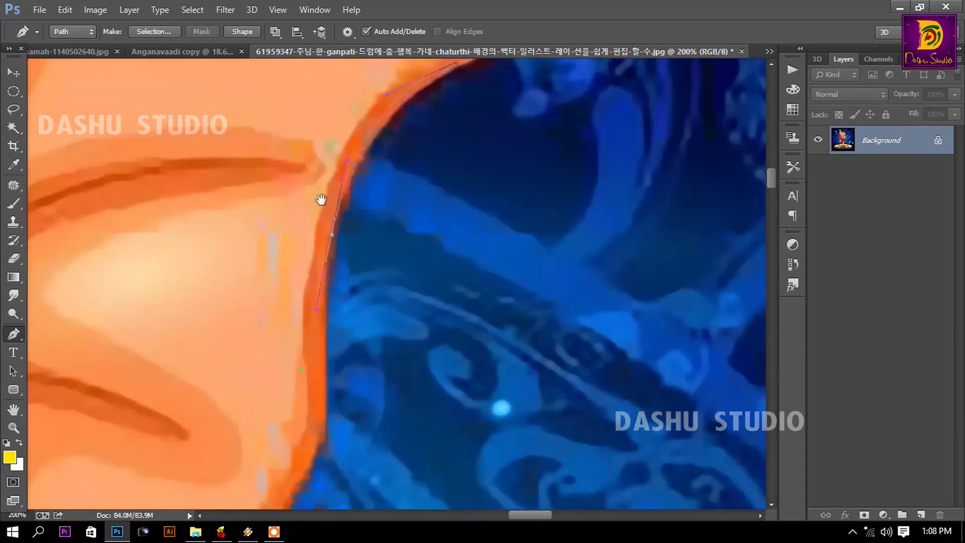
scroll(292, 367, "down", 4)
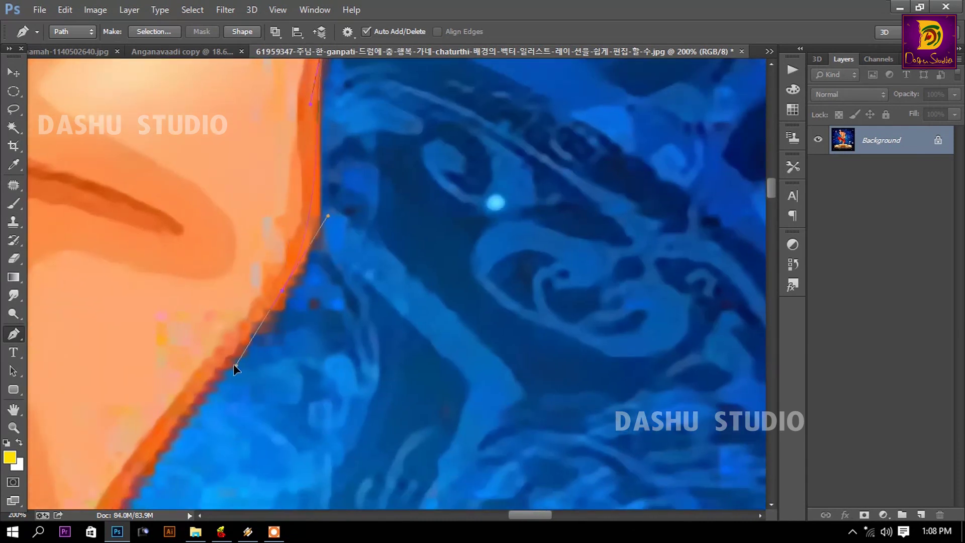
- Continue down the face's edge to the curled brown shape, then zoom out
left_click_drag(223, 354, 552, 66)
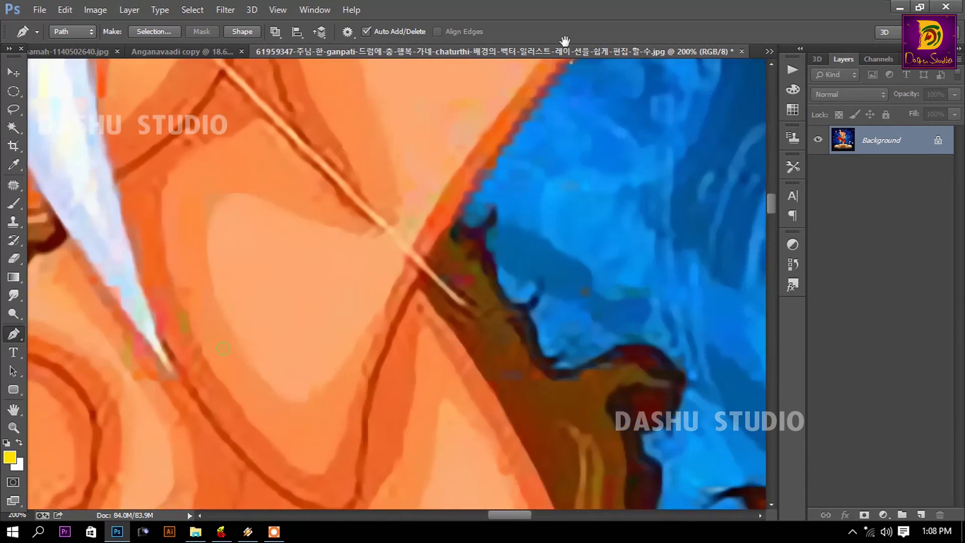
left_click(449, 225)
left_click(520, 308)
left_click(576, 375)
left_click_drag(702, 428, 336, 220)
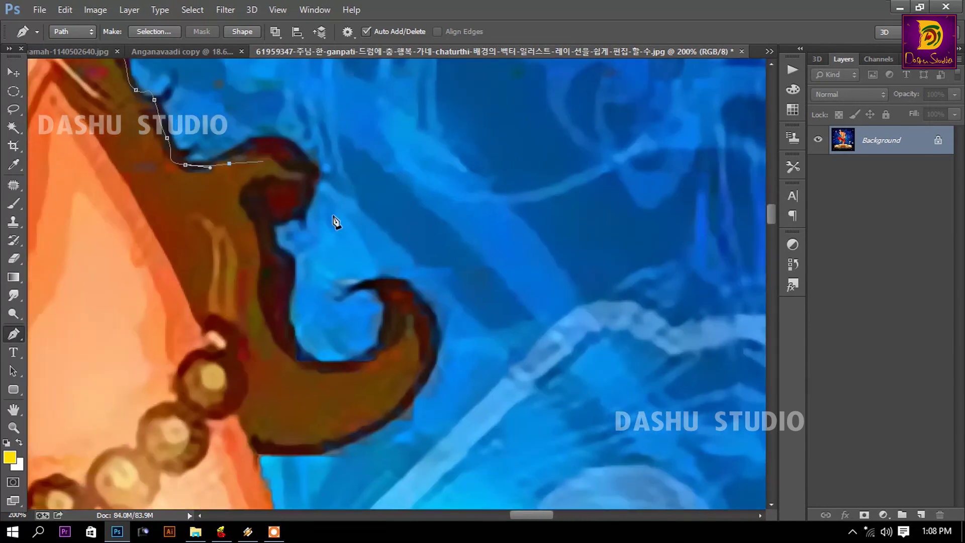
key("ctrl+minus")
key("ctrl+minus")
key("ctrl+minus")
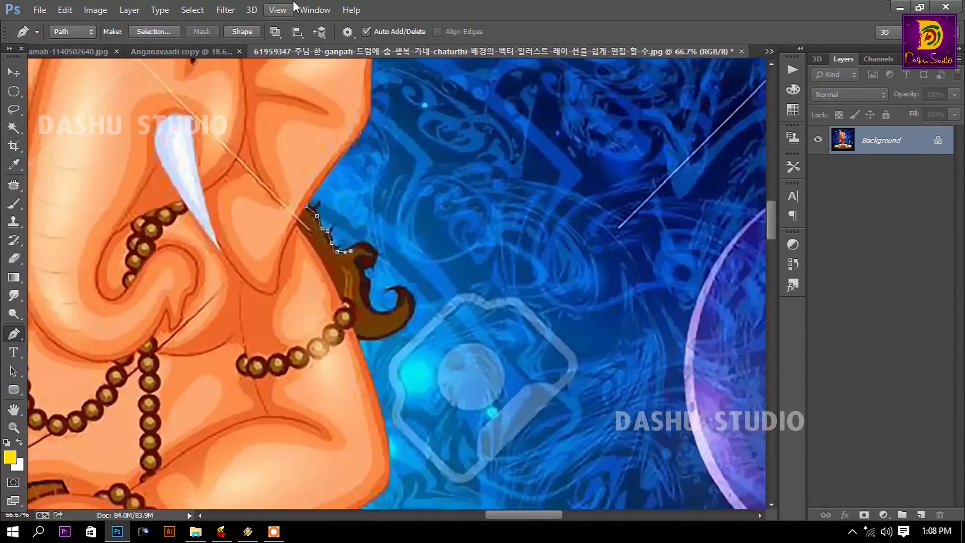
- Zoom to 300% and wrap the path around the dark curl's tip and down its outer edge
key("ctrl+plus")
key("ctrl+plus")
key("ctrl+plus")
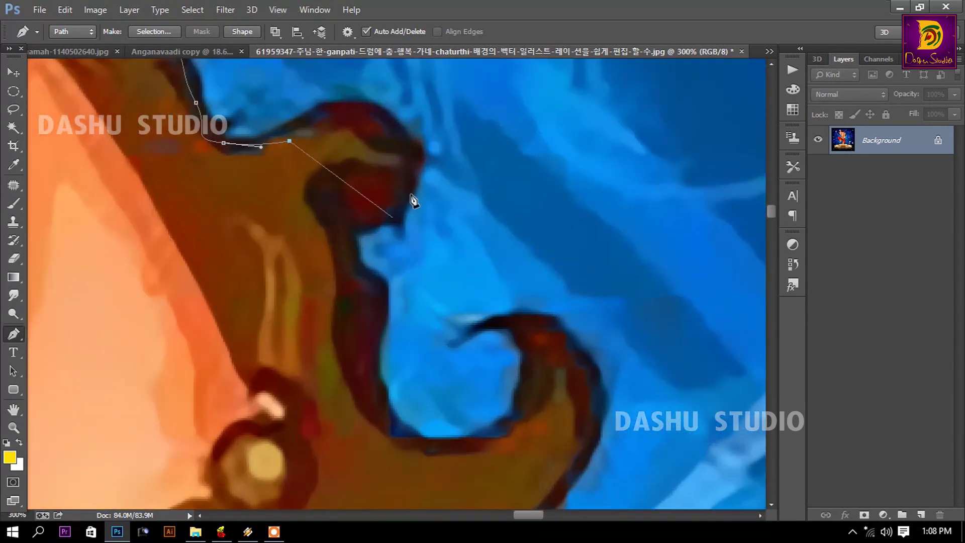
left_click_drag(342, 108, 395, 114)
left_click_drag(410, 170, 400, 207)
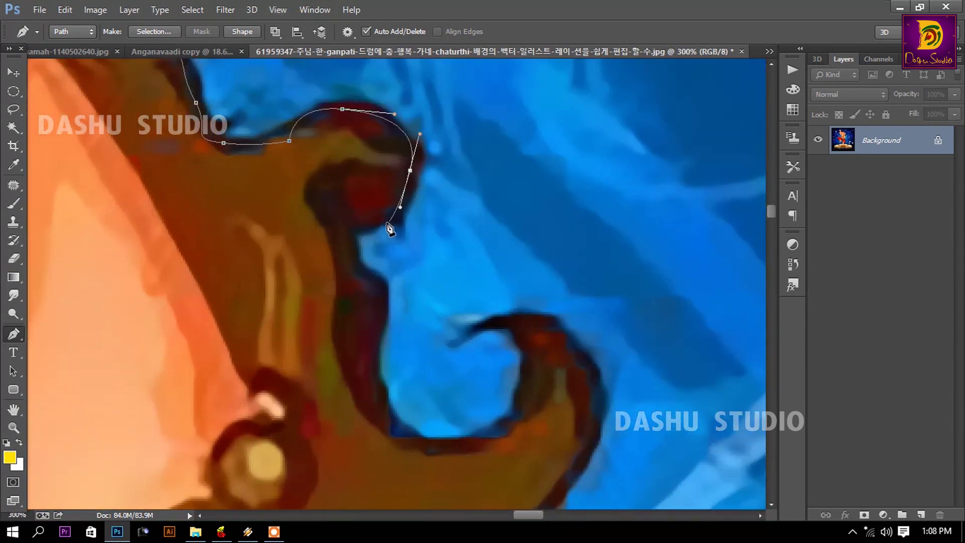
left_click(355, 258)
left_click_drag(380, 295, 375, 335)
mouse_move(372, 374)
left_mouse_down()
mouse_move(377, 405)
mouse_move(435, 452)
mouse_move(492, 442)
mouse_move(531, 383)
left_mouse_up()
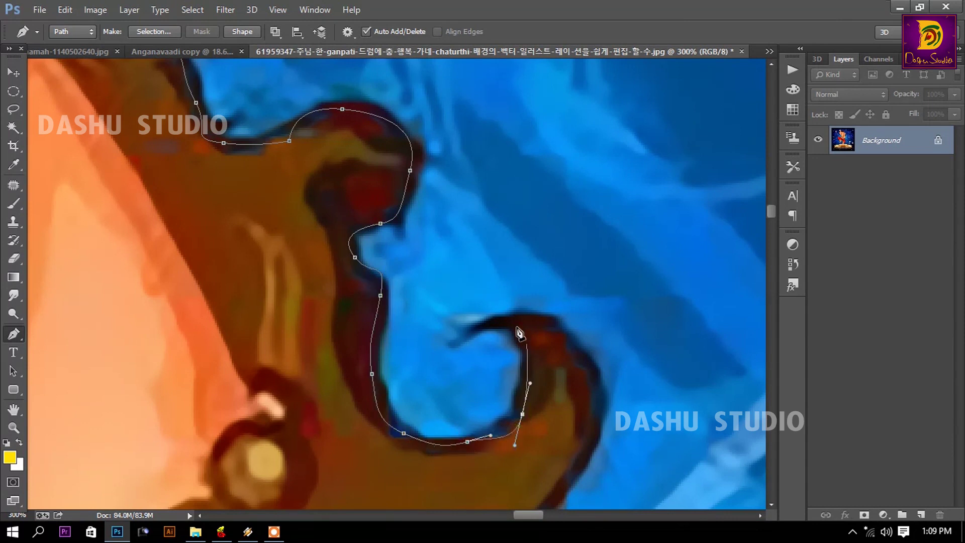
mouse_move(526, 344)
left_mouse_down()
mouse_move(509, 324)
mouse_move(563, 321)
left_mouse_up()
left_click_drag(591, 433, 570, 494)
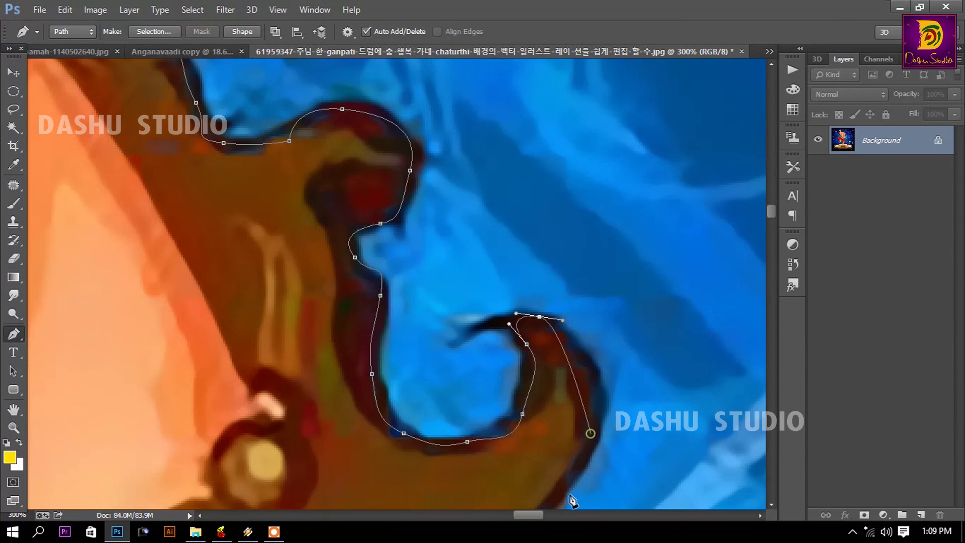
left_click_drag(573, 423, 583, 179)
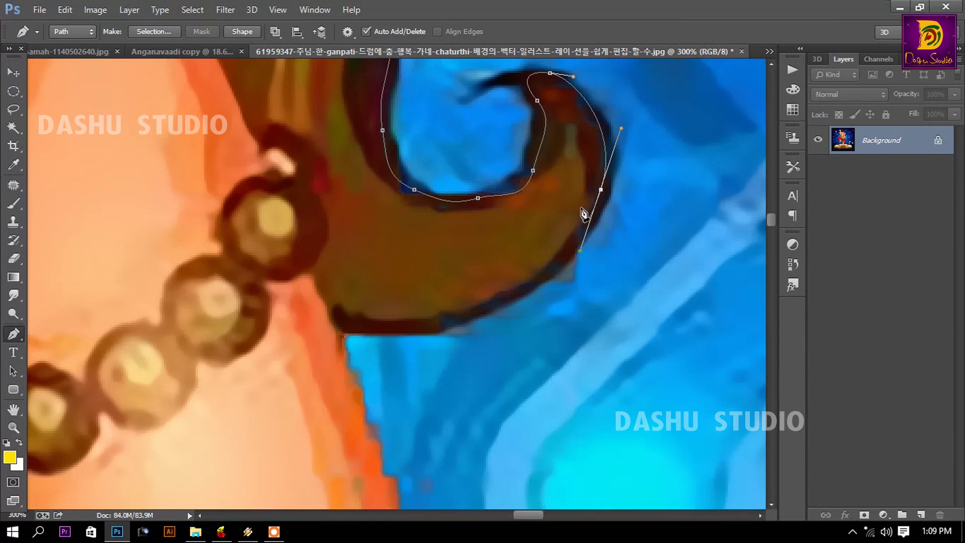
left_click(471, 308)
left_click_drag(384, 347, 382, 345)
- Extend the Pen path down the orange arm's edge, curving around its corner
left_click_drag(339, 336, 375, 162)
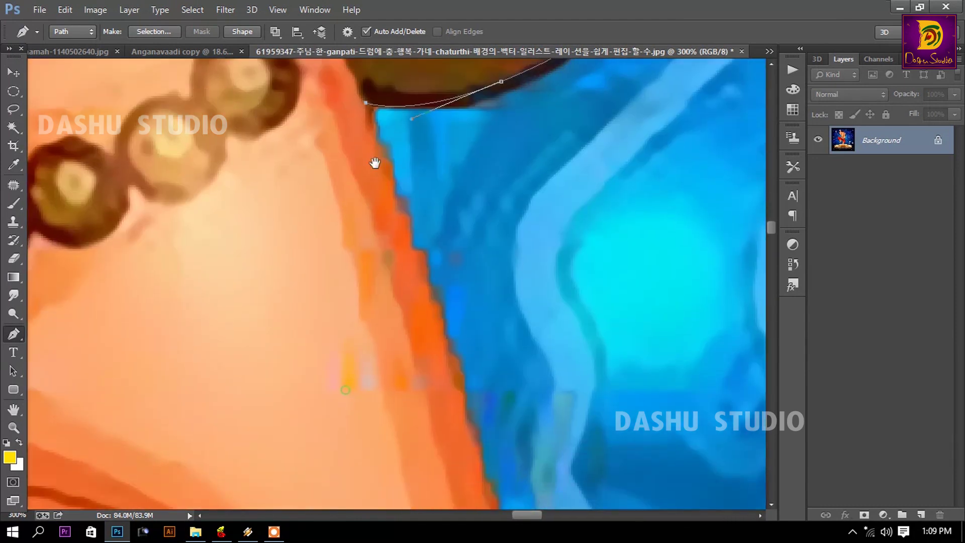
left_click_drag(478, 470, 388, 189)
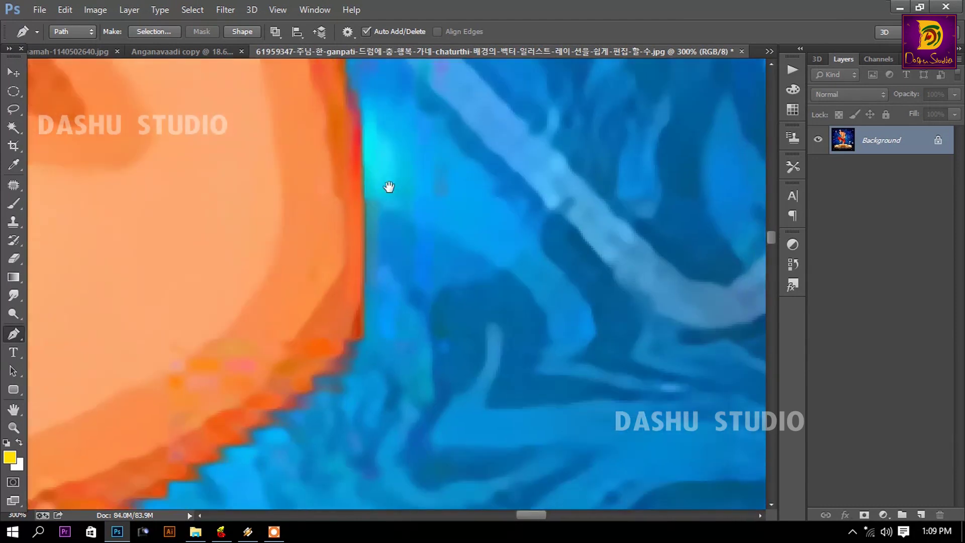
left_click(360, 319)
left_click_drag(301, 344, 442, 336)
left_click(428, 317)
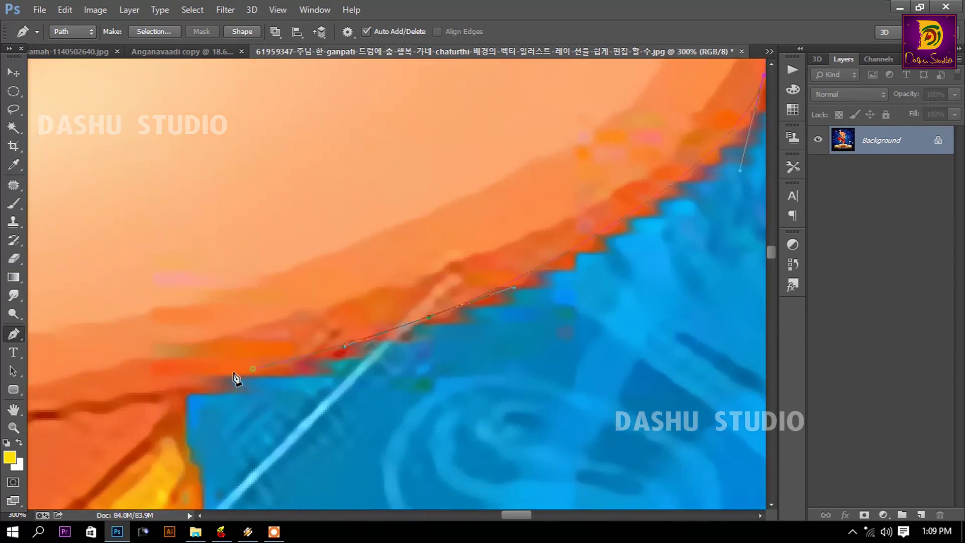
left_click_drag(197, 374, 425, 153)
left_click_drag(407, 236, 403, 241)
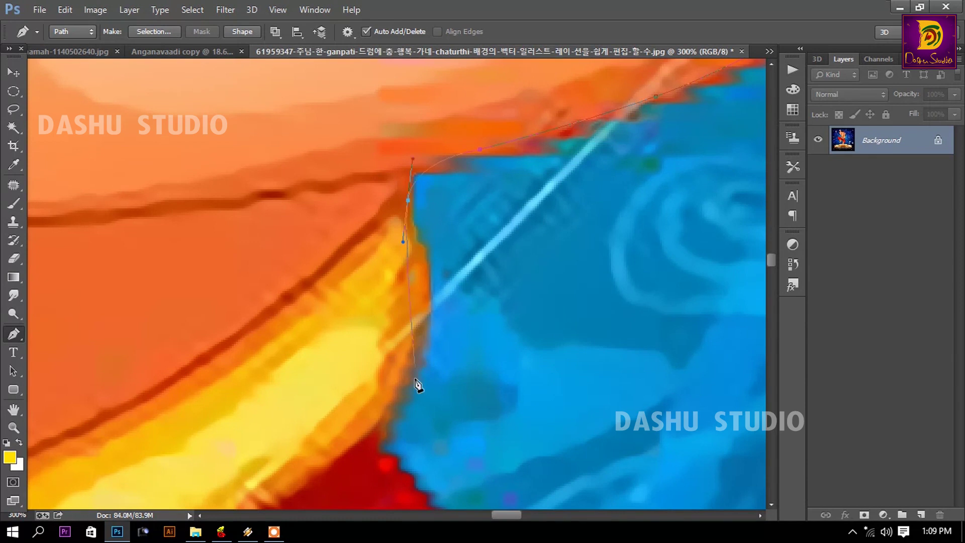
- Trace the upper red dhoti edge against the blue background with anchors
left_click_drag(408, 400, 415, 180)
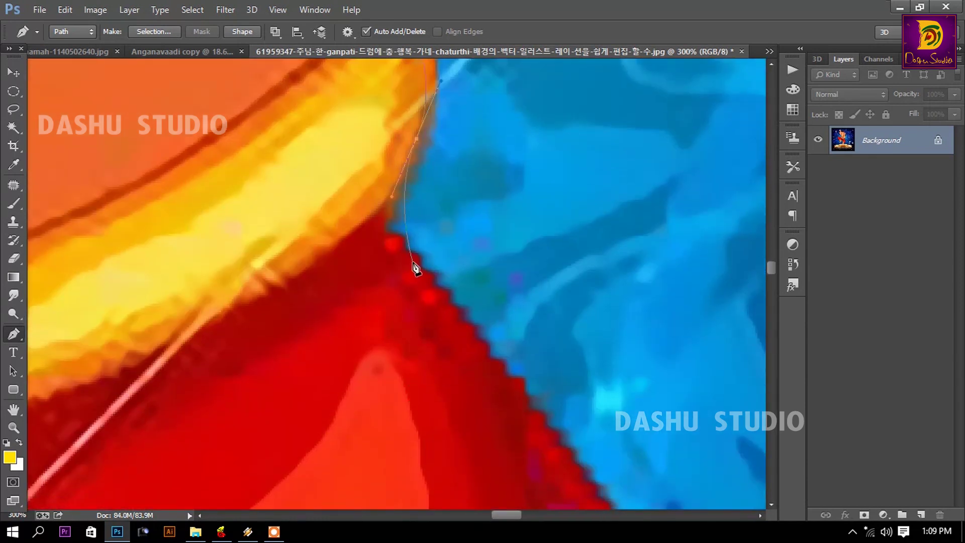
left_click(416, 268)
left_click(448, 303)
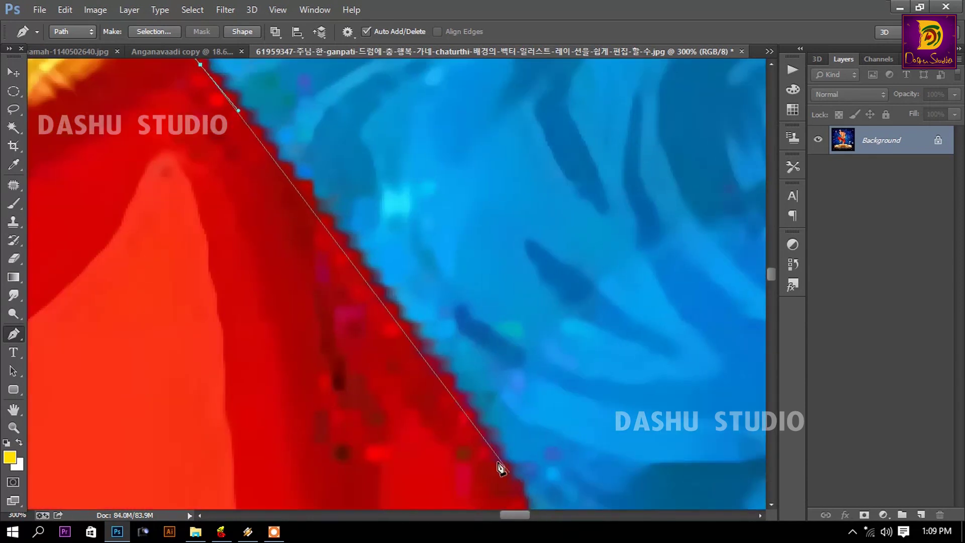
left_click(498, 462)
left_click_drag(496, 463, 379, 216)
left_click(457, 342)
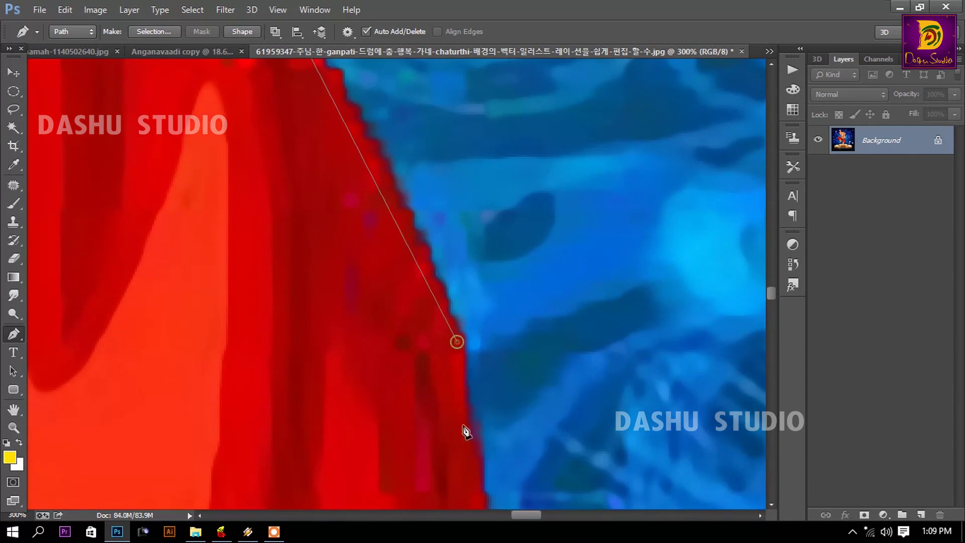
left_click(466, 431)
left_click_drag(466, 431, 453, 224)
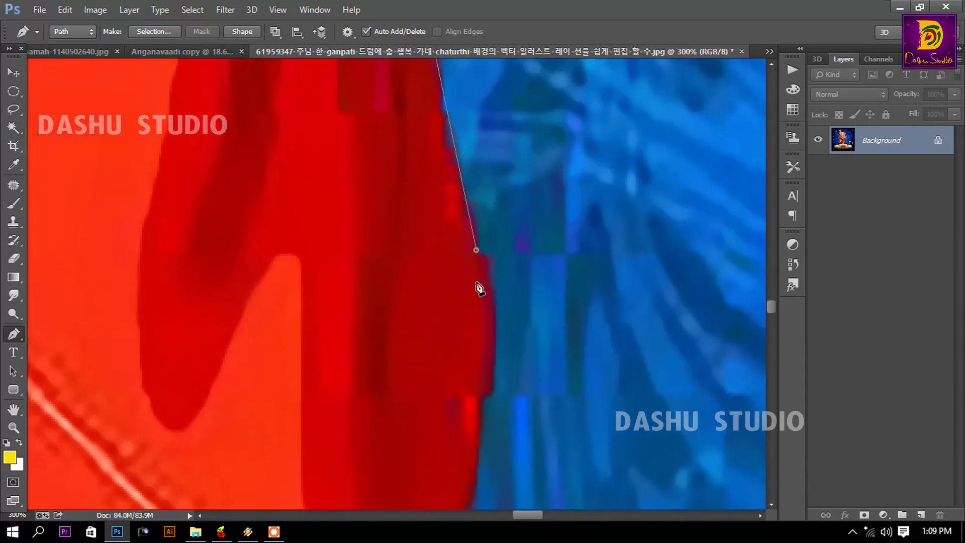
left_click(491, 310)
- Continue the path down the lower dhoti edge, curving toward the leg
left_click_drag(480, 347, 475, 116)
left_click(442, 335)
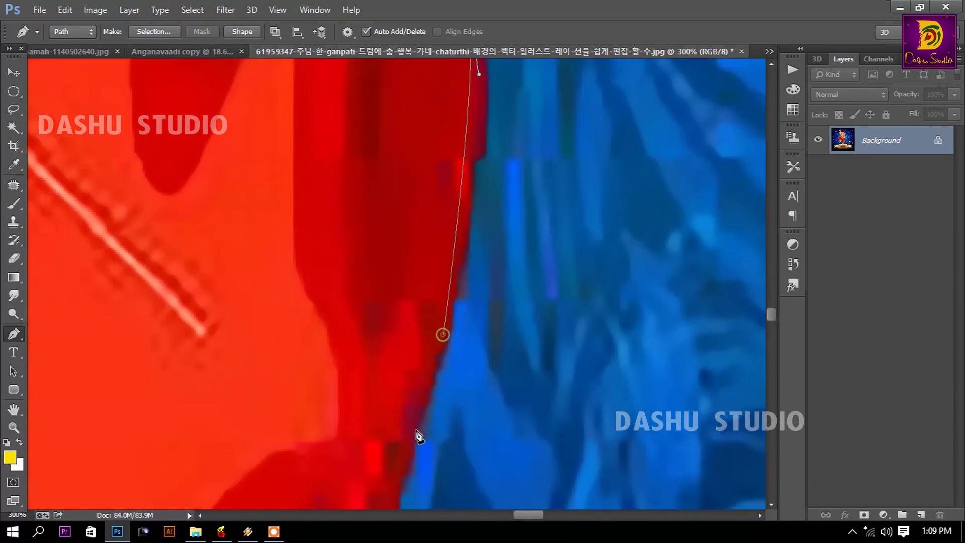
left_click(415, 435)
left_click_drag(415, 438, 501, 229)
left_click(415, 475)
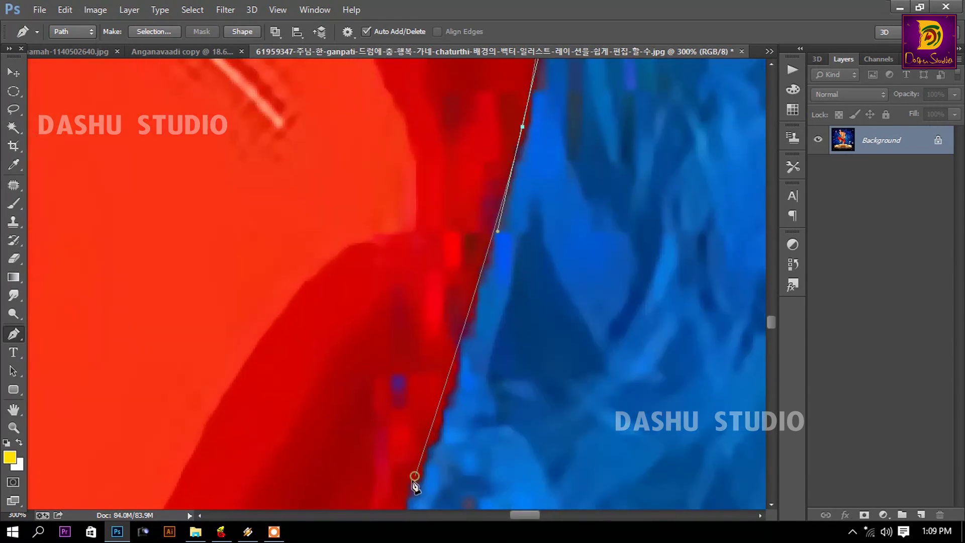
left_click_drag(415, 485, 543, 70)
mouse_move(386, 274)
left_mouse_down()
mouse_move(312, 336)
mouse_move(430, 219)
left_mouse_up()
left_click(356, 384)
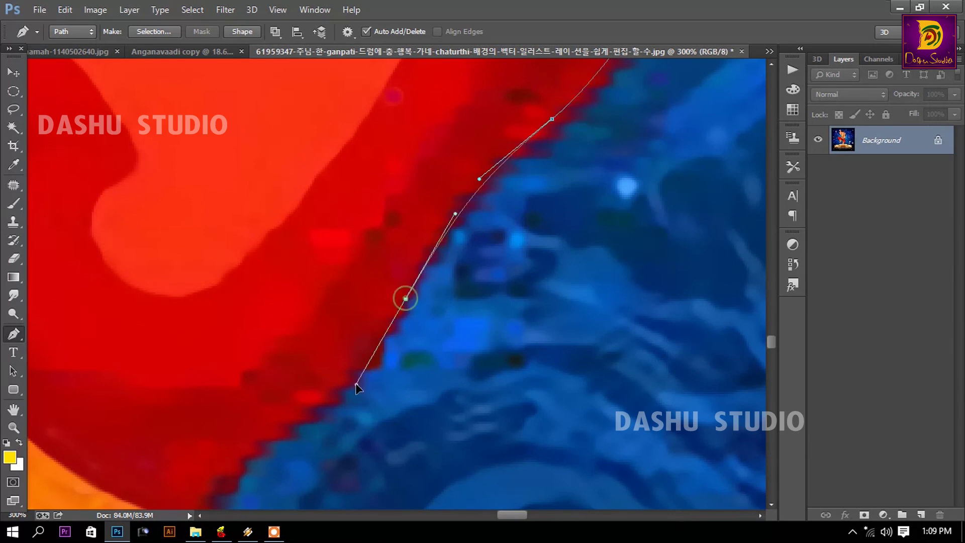
- Trace curved anchors along the orange leg edge and around the anklet
left_click_drag(354, 349, 632, 185)
left_click_drag(510, 305, 424, 422)
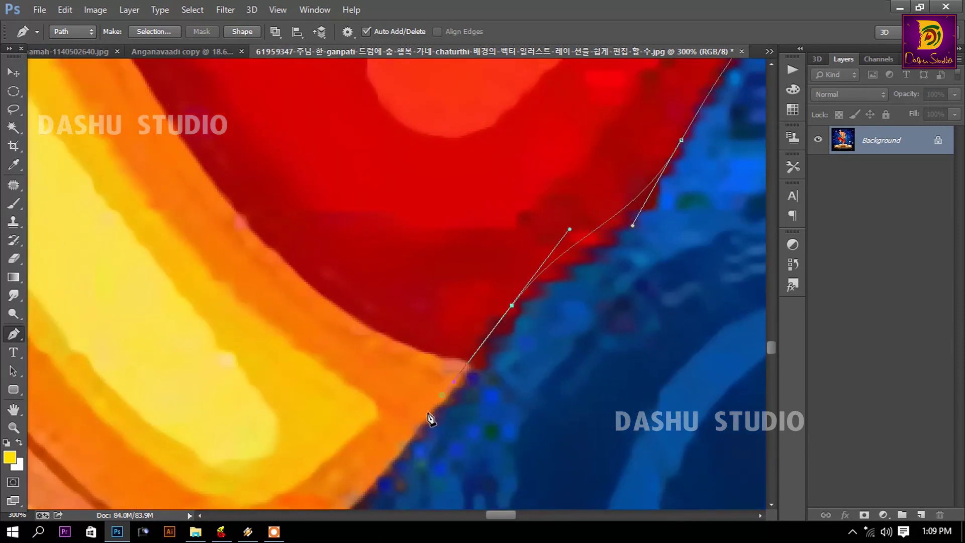
left_click_drag(451, 373, 638, 137)
left_click(473, 324)
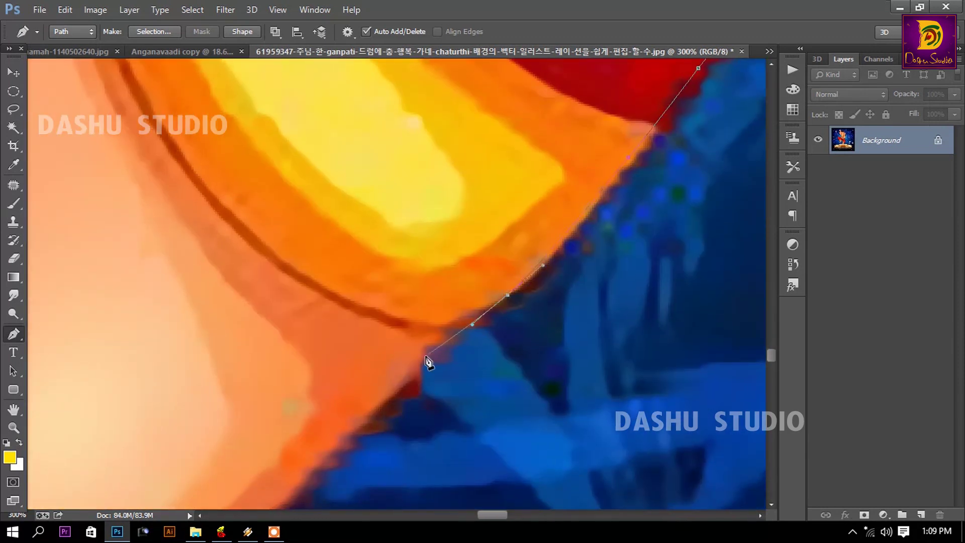
left_click_drag(372, 413, 549, 161)
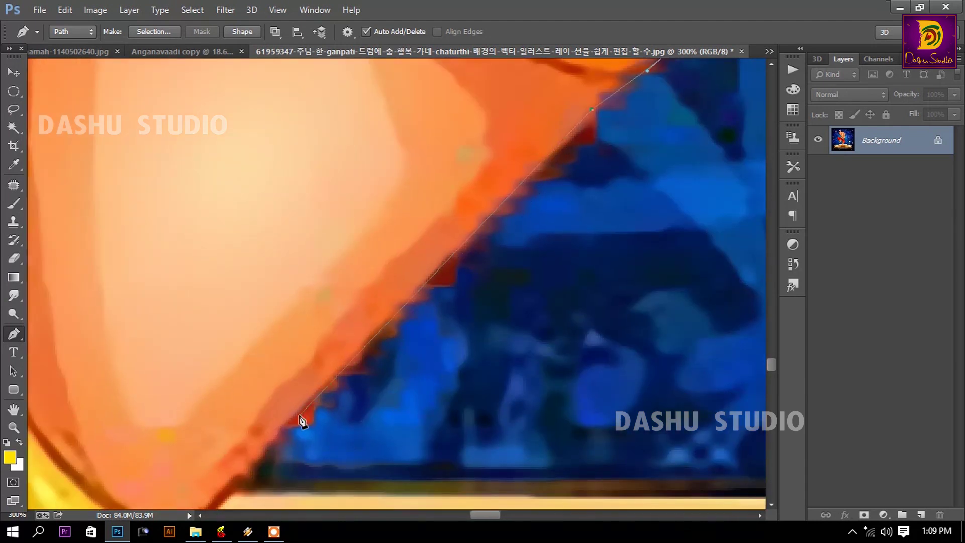
left_click_drag(439, 228, 609, 24)
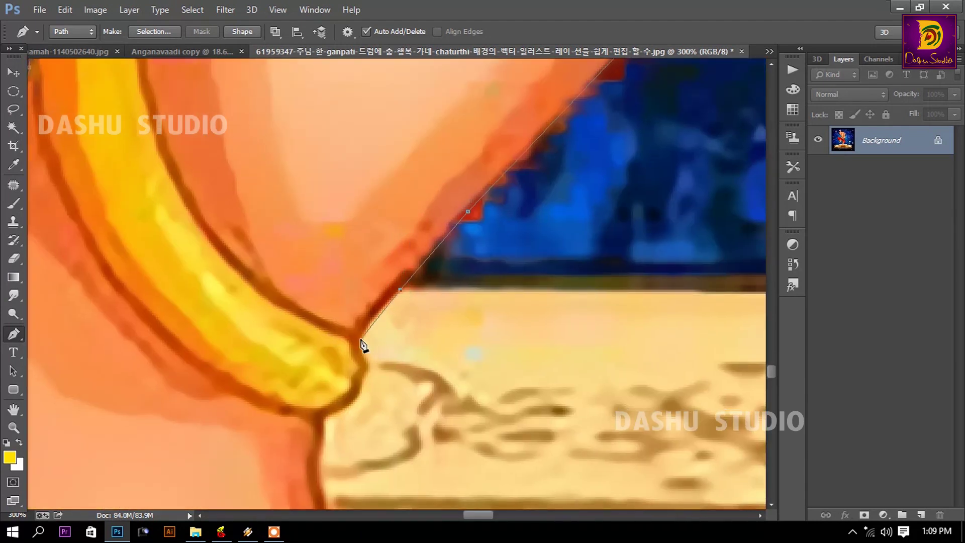
mouse_move(360, 339)
left_mouse_down()
mouse_move(356, 364)
mouse_move(426, 246)
left_mouse_up()
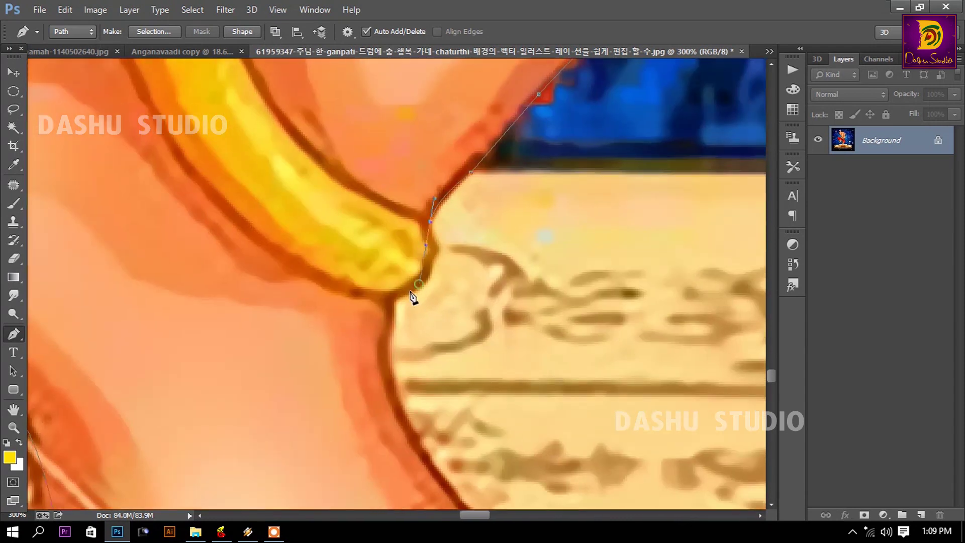
left_click_drag(419, 285, 404, 293)
- Trace the foot's edge, around the toe tips and along the sole
left_click_drag(388, 353, 382, 370)
scroll(417, 310, "down", 5)
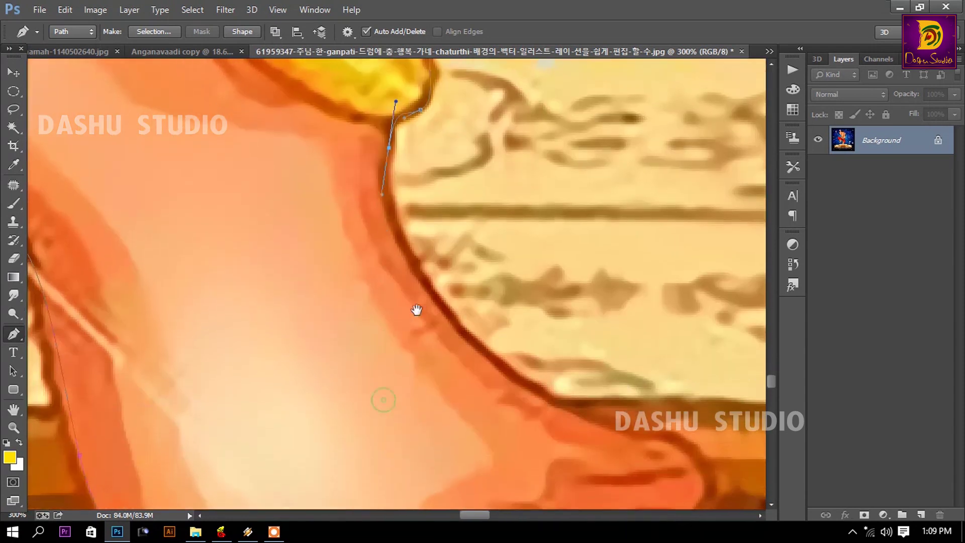
left_click(547, 392)
left_click(582, 403)
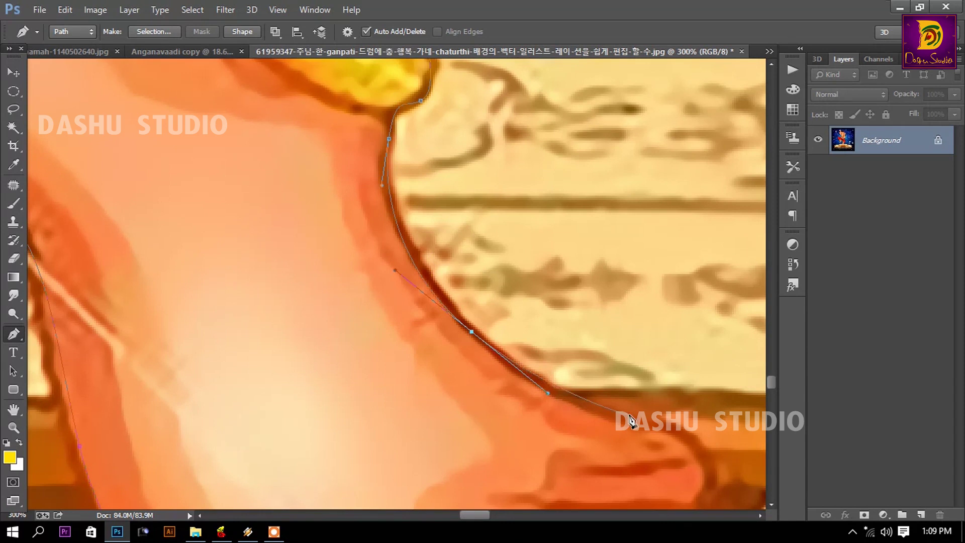
left_click(626, 413)
left_click(671, 423)
left_click_drag(680, 433, 501, 221)
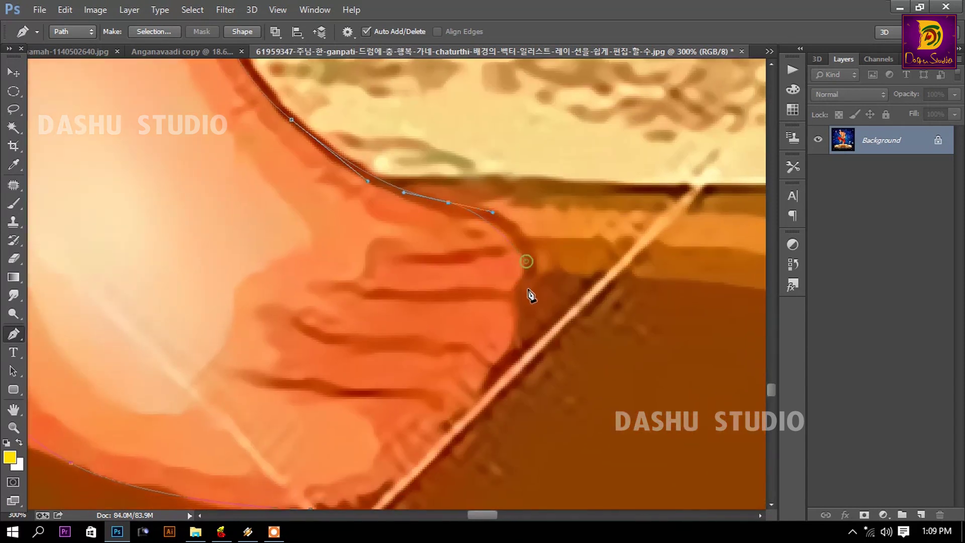
mouse_move(526, 261)
left_mouse_down()
mouse_move(527, 290)
mouse_move(515, 300)
left_mouse_up()
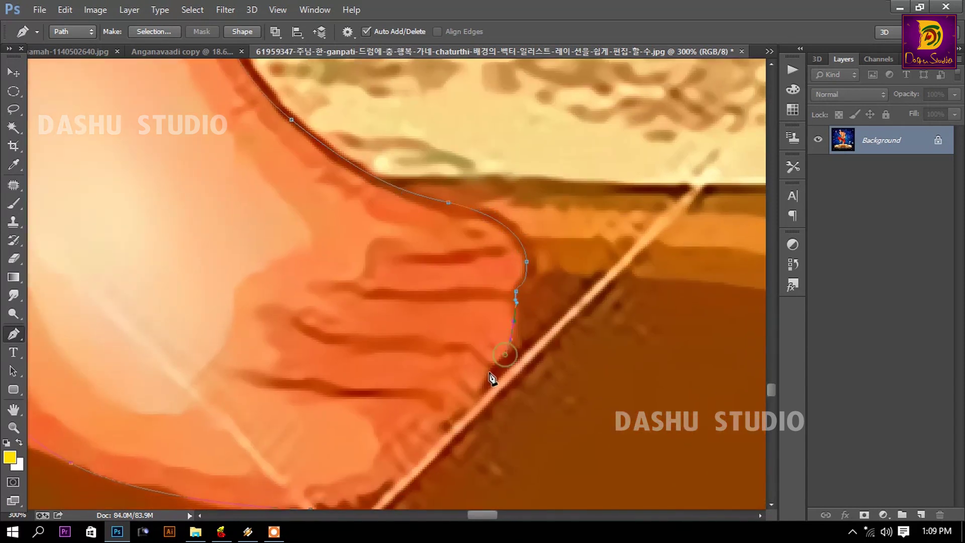
left_click_drag(491, 377, 495, 367)
left_click_drag(442, 441, 527, 206)
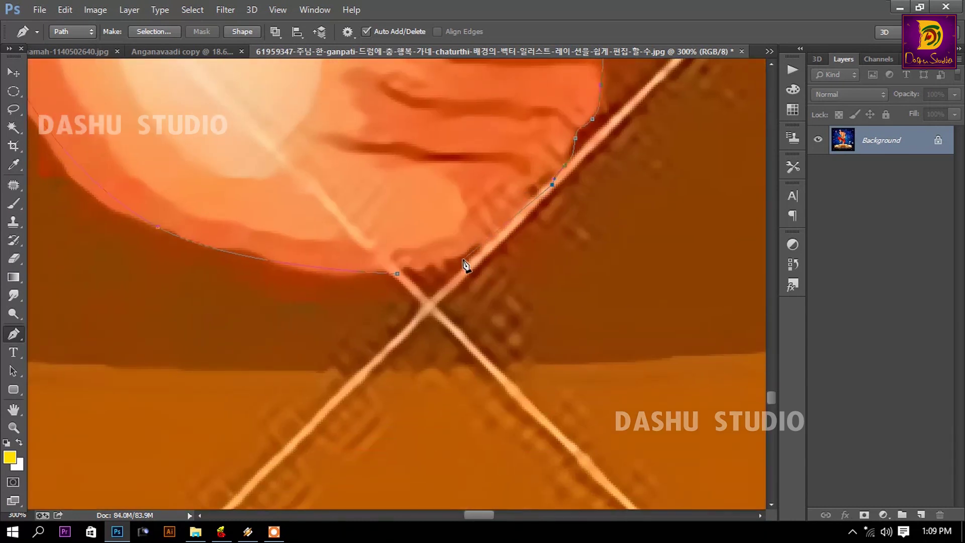
left_click(425, 273)
- Load the closed path as a selection and copy the figure to Layer 1
key("ctrl+Return")
key("ctrl+0")
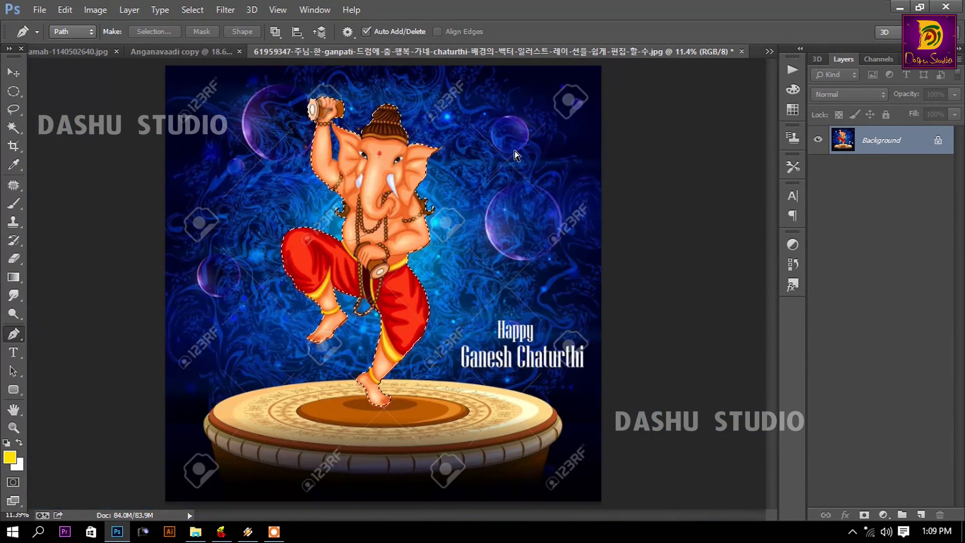
key("ctrl+d")
key("ctrl+shift+alt+n")
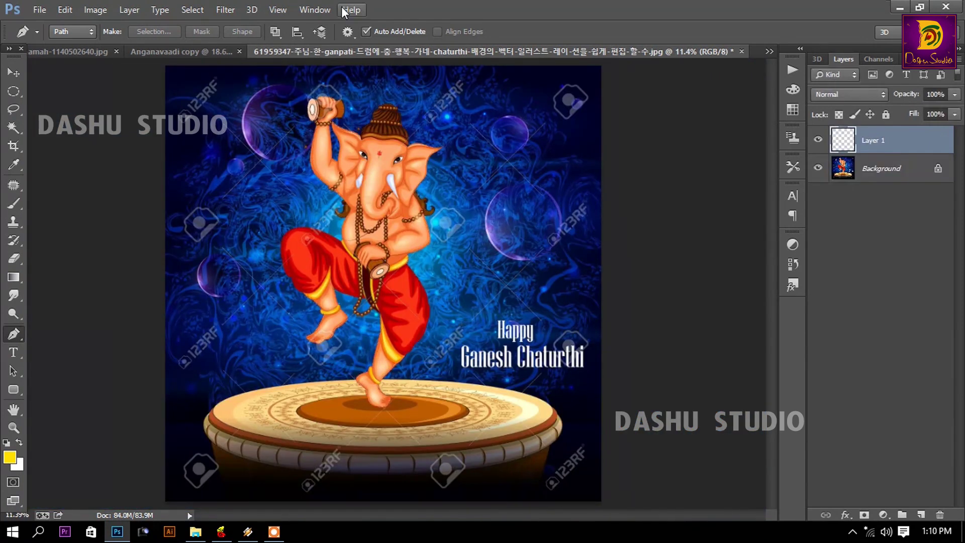
- Hide the Background layer and zoom in on the blue gap beside the arm
left_click(818, 169)
key("z")
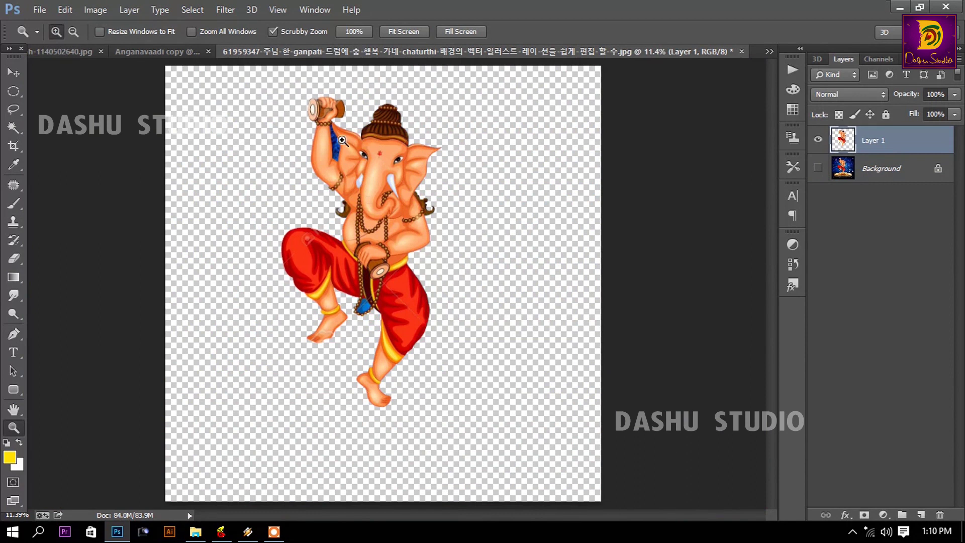
left_click_drag(342, 141, 633, 31)
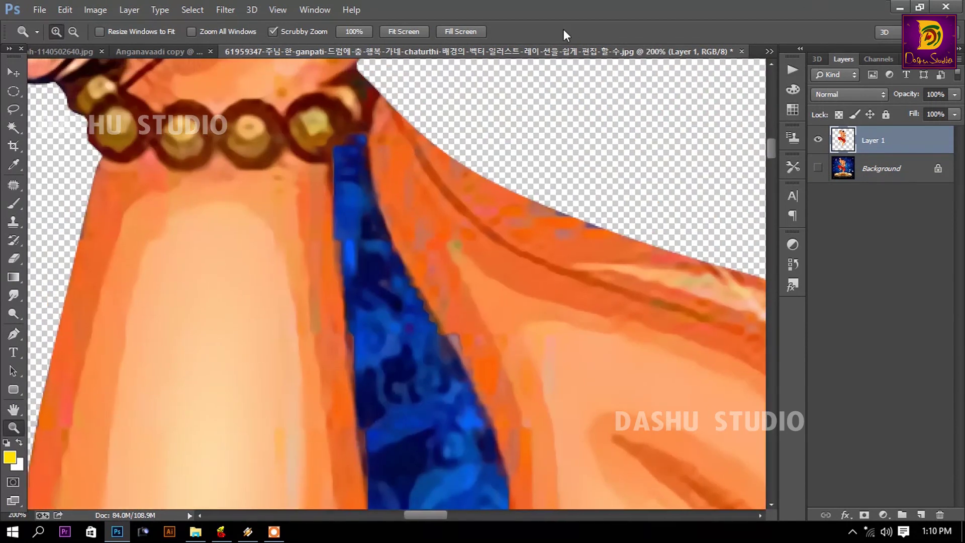
- Trace a closed Pen path around the leftover blue strip
key("p")
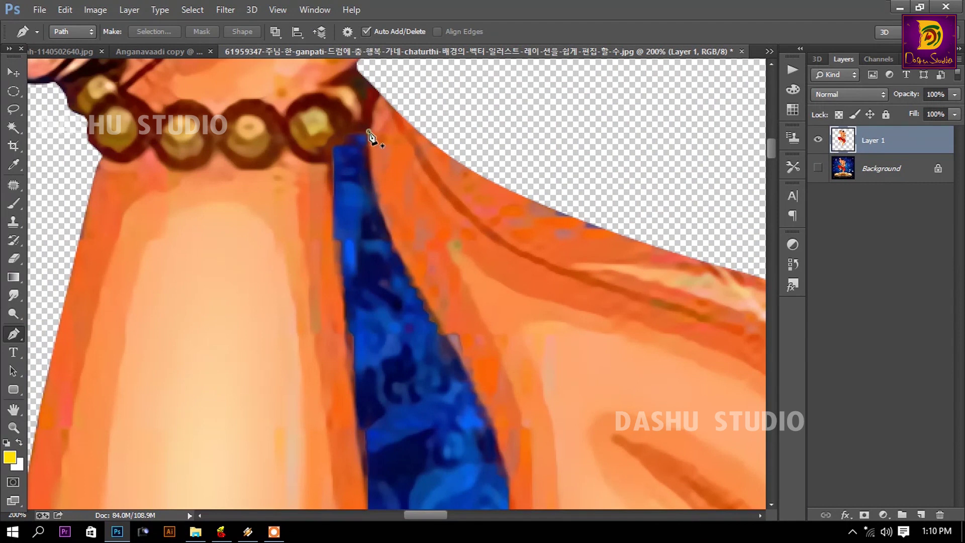
left_click(370, 132)
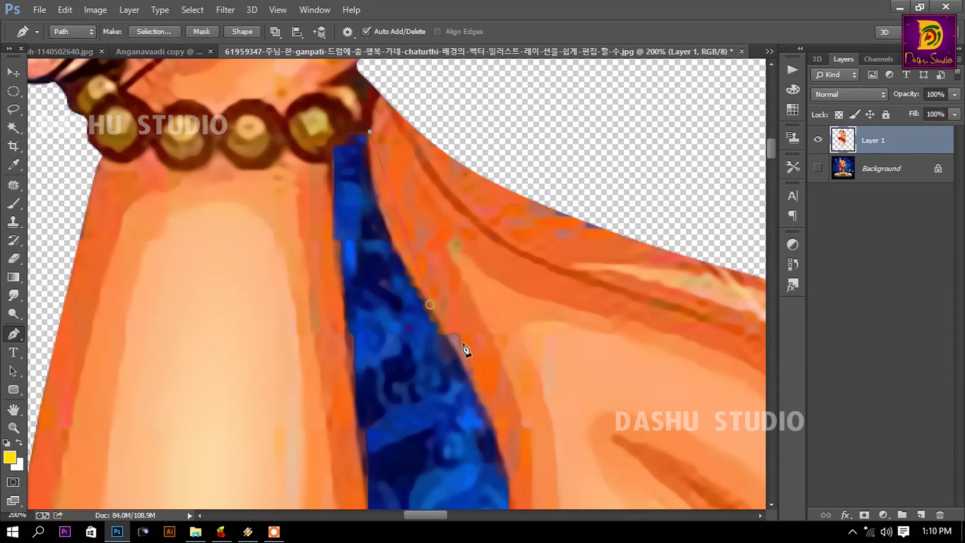
scroll(494, 415, "down", 5)
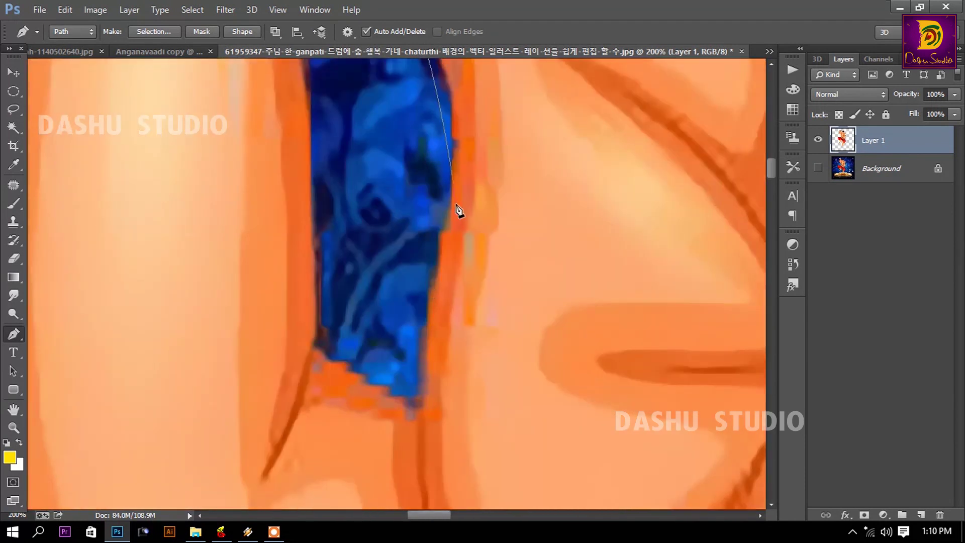
left_click_drag(450, 193, 451, 203)
left_click(429, 330)
left_click_drag(395, 404, 386, 395)
scroll(302, 204, "up", 5)
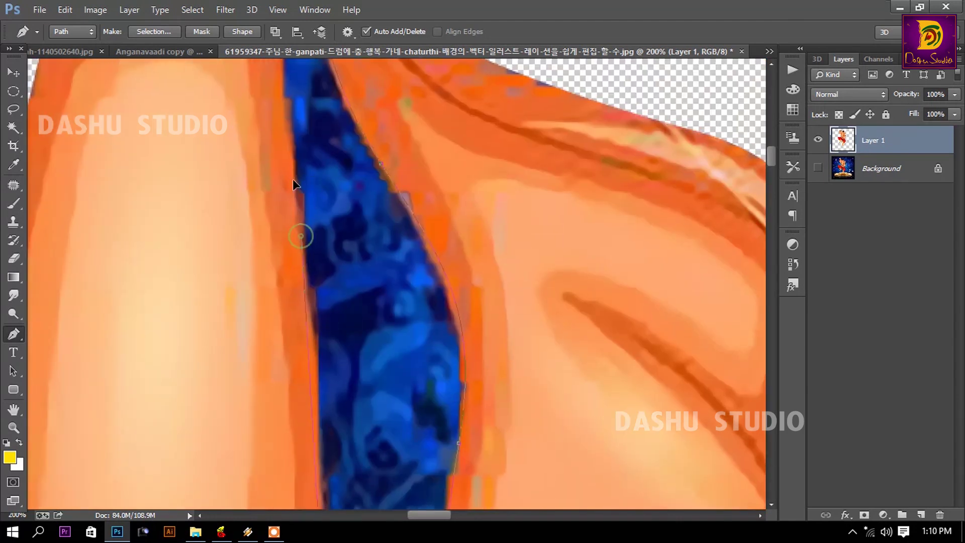
scroll(302, 201, "up", 5)
left_click_drag(334, 337, 340, 303)
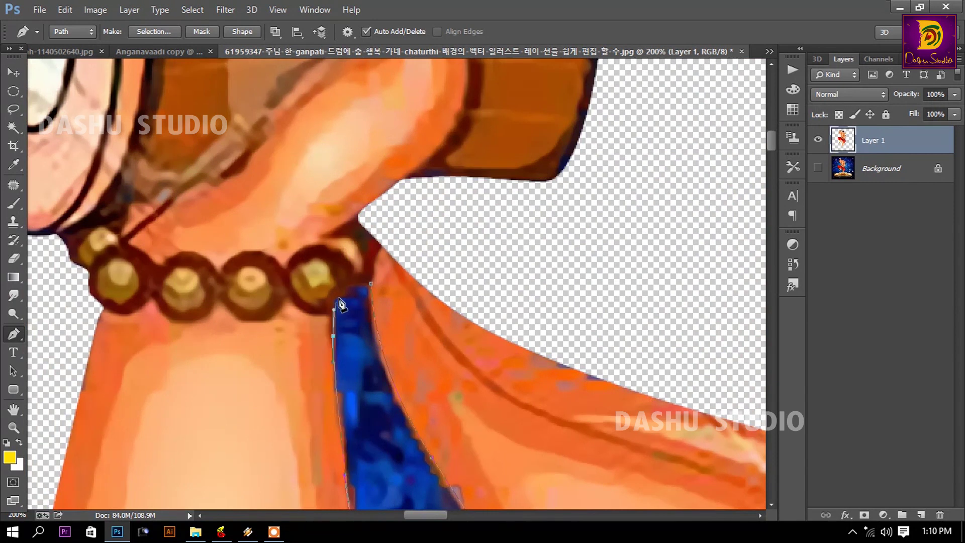
left_click(371, 284)
- Delete the blue strip's selection to transparency and zoom out to the whole image
key("ctrl+Return")
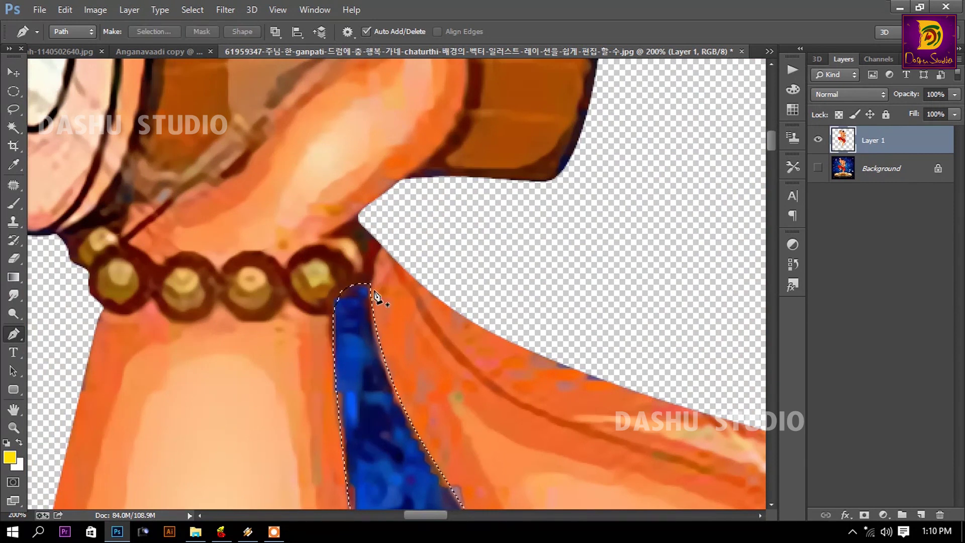
key("Delete")
scroll(374, 297, "down", 2)
scroll(375, 297, "down", 2)
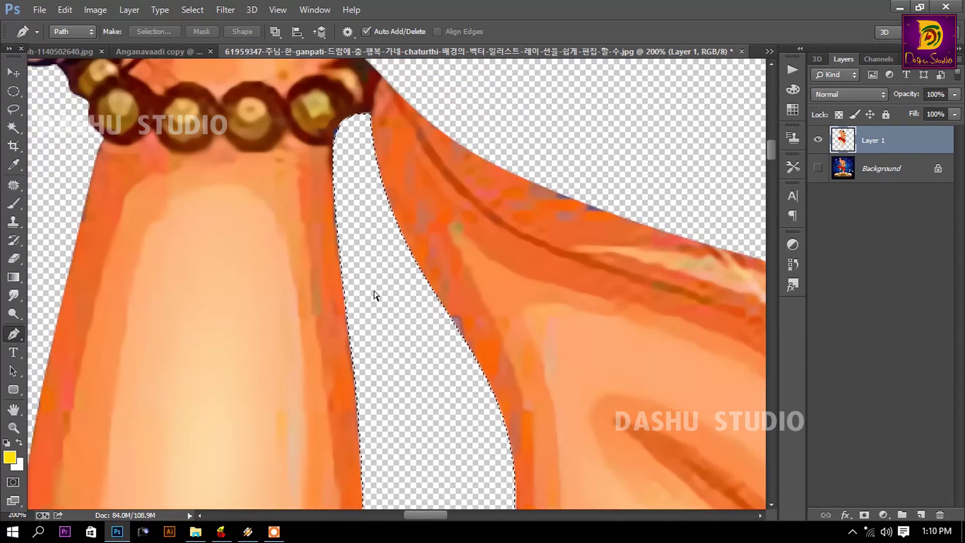
key("ctrl+minus")
key("ctrl+0")
- Zoom in closely on the blue pendant and switch to the Pen tool
key("z")
left_click(363, 310)
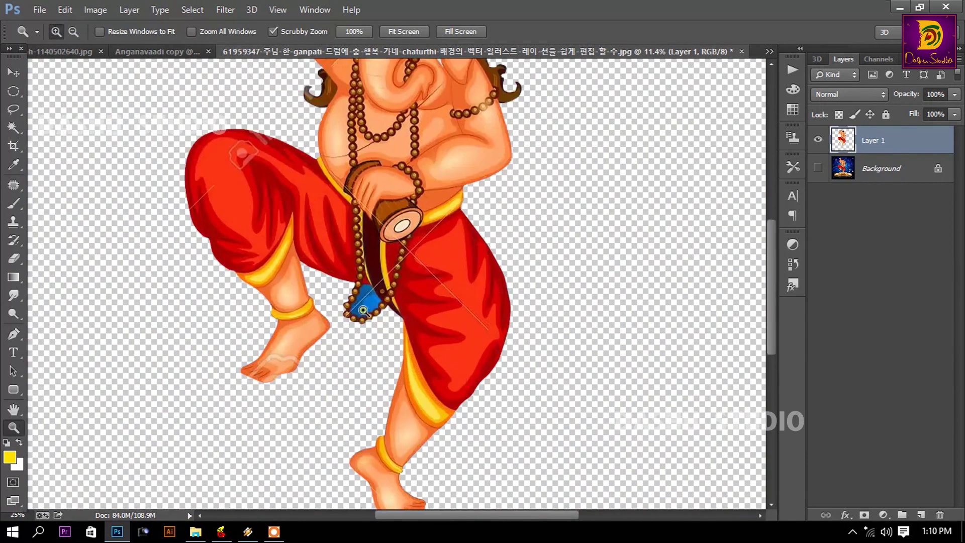
left_click_drag(363, 310, 362, 310)
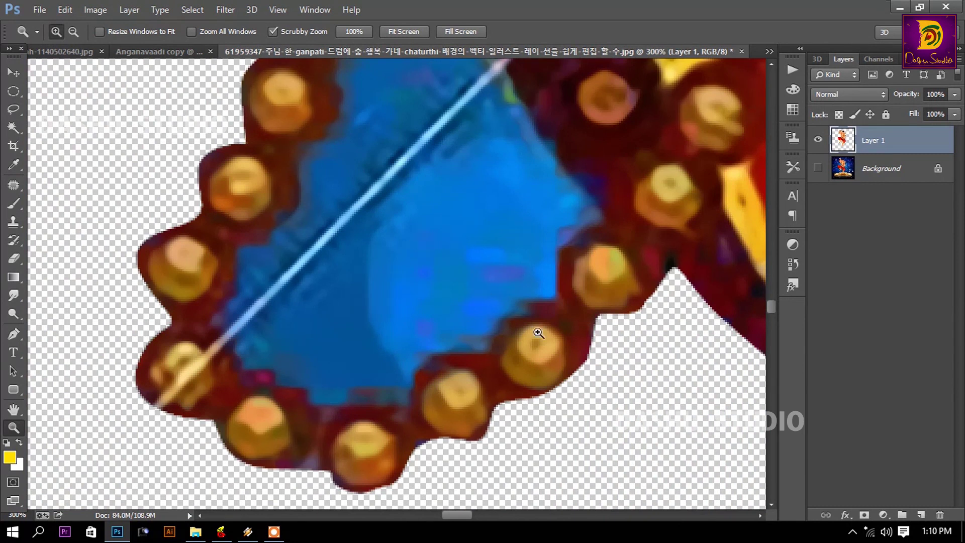
key("p")
scroll(546, 161, "up", 4)
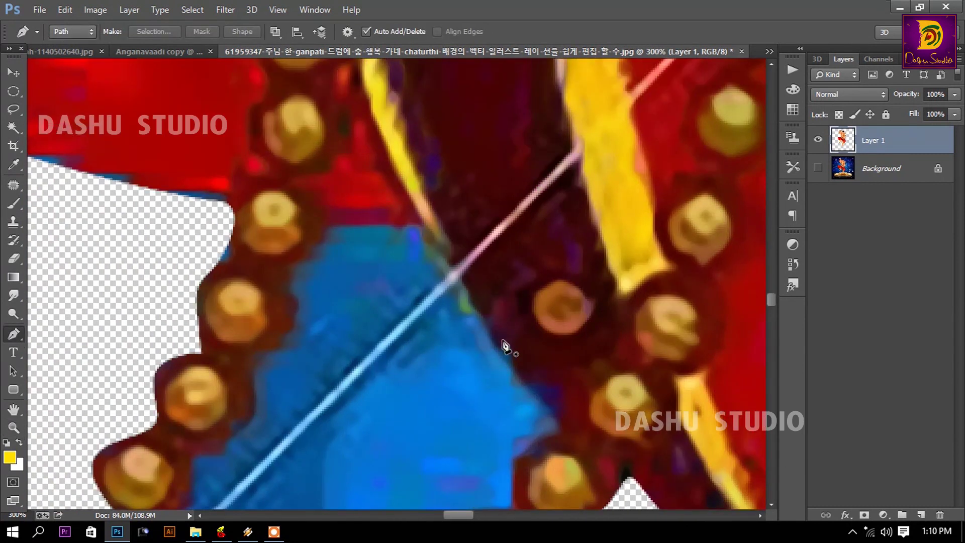
- Place anchors along the pendant's top and left edges and the beads' inner edge
left_click_drag(390, 219, 327, 227)
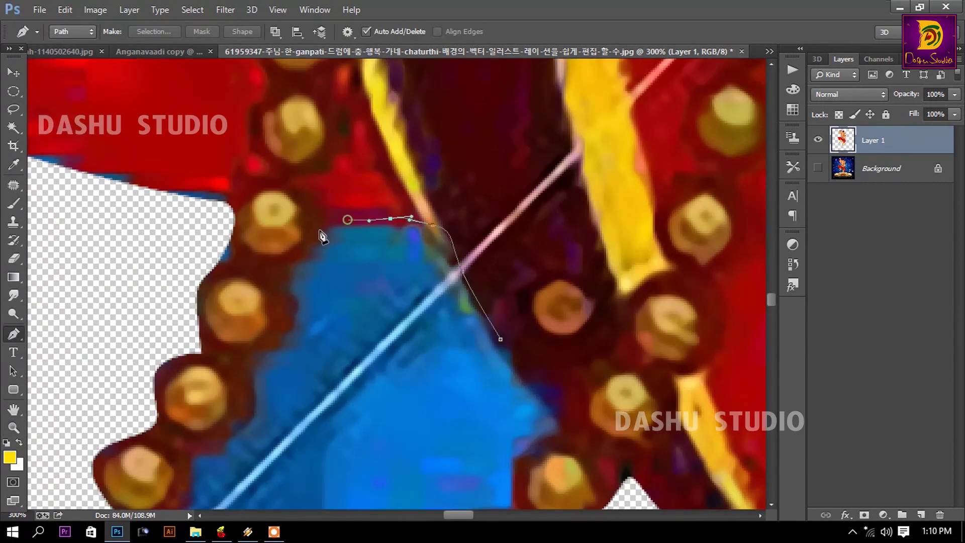
left_click(294, 266)
left_click(288, 284)
left_click(292, 308)
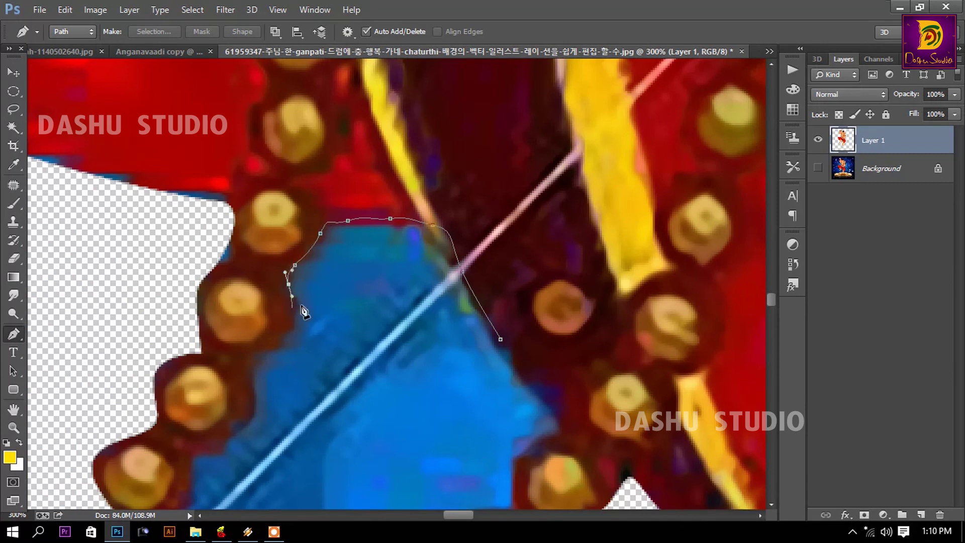
left_click_drag(291, 307, 471, 185)
left_click(427, 250)
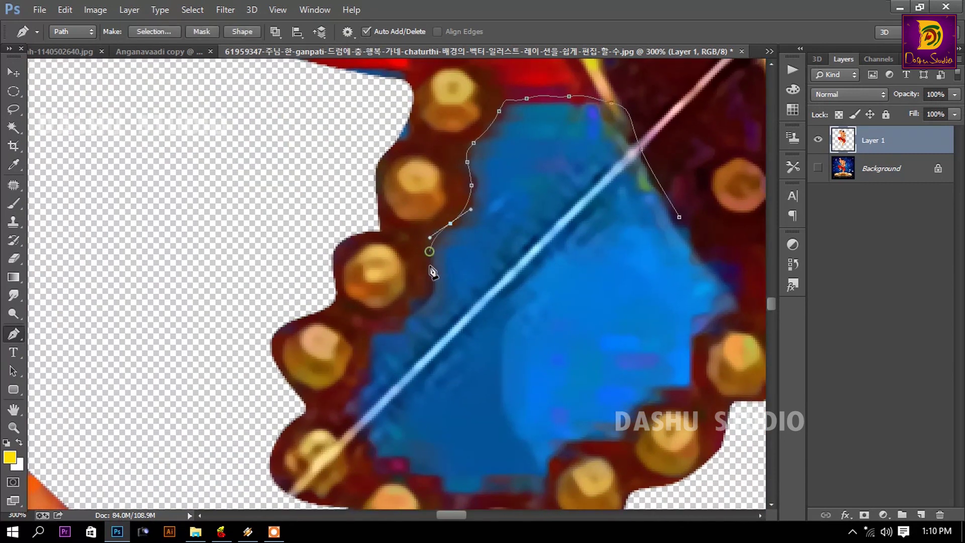
left_click(435, 280)
left_click(412, 301)
left_click(391, 322)
- Continue the path with curved anchors down and along the lower bead edge
left_click_drag(371, 352, 463, 199)
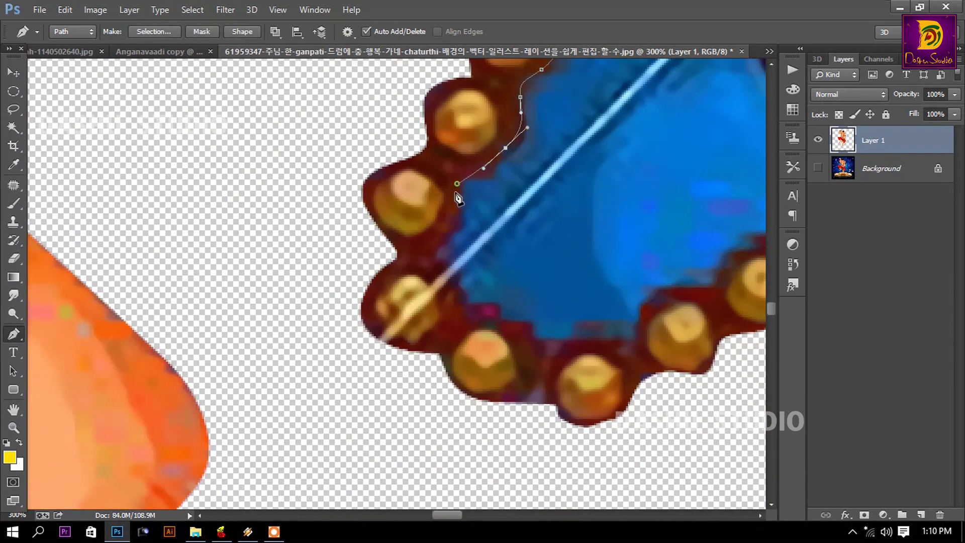
left_click(450, 221)
left_click(431, 254)
left_click_drag(450, 283, 492, 313)
left_click_drag(509, 326, 532, 330)
left_click(590, 343)
left_click_drag(634, 345, 639, 327)
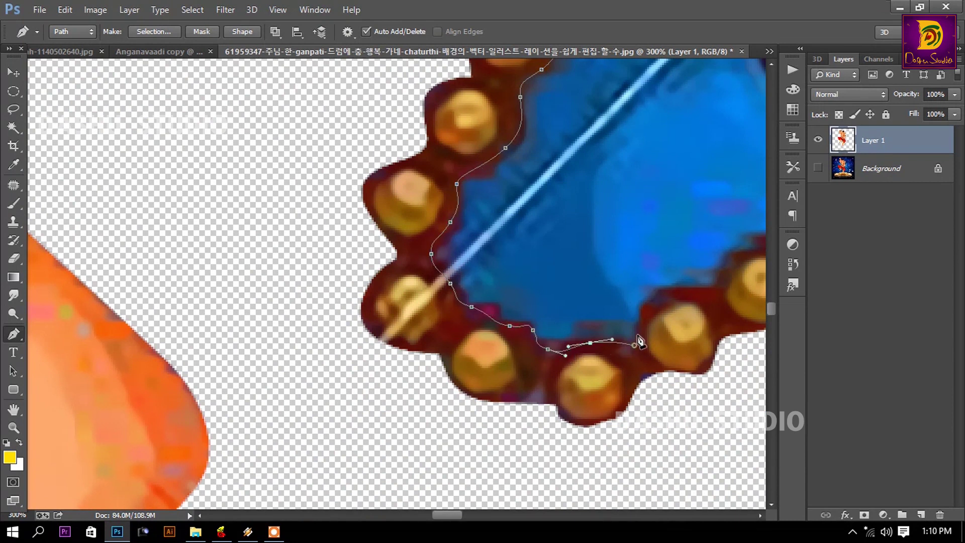
mouse_move(664, 296)
left_mouse_down()
mouse_move(693, 285)
mouse_move(253, 344)
left_mouse_up()
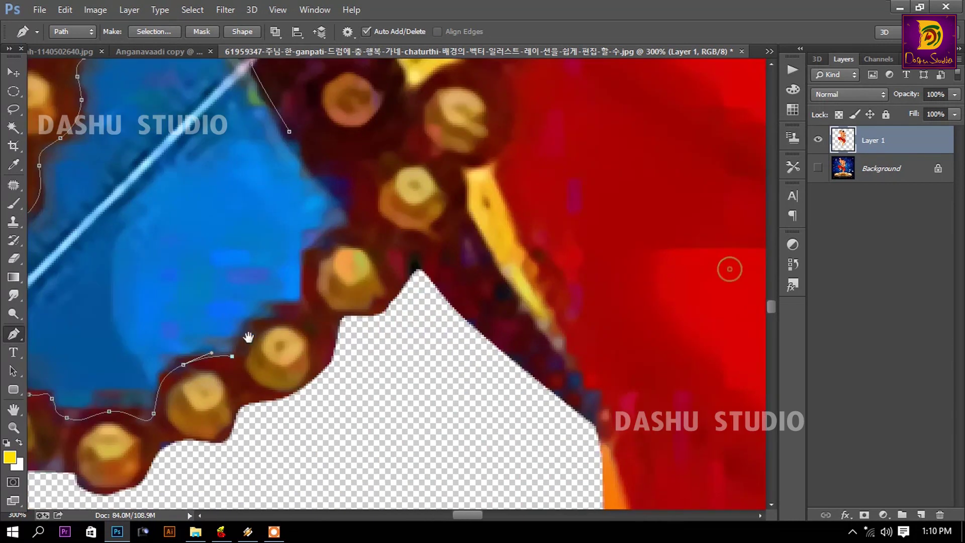
left_click_drag(298, 307, 301, 282)
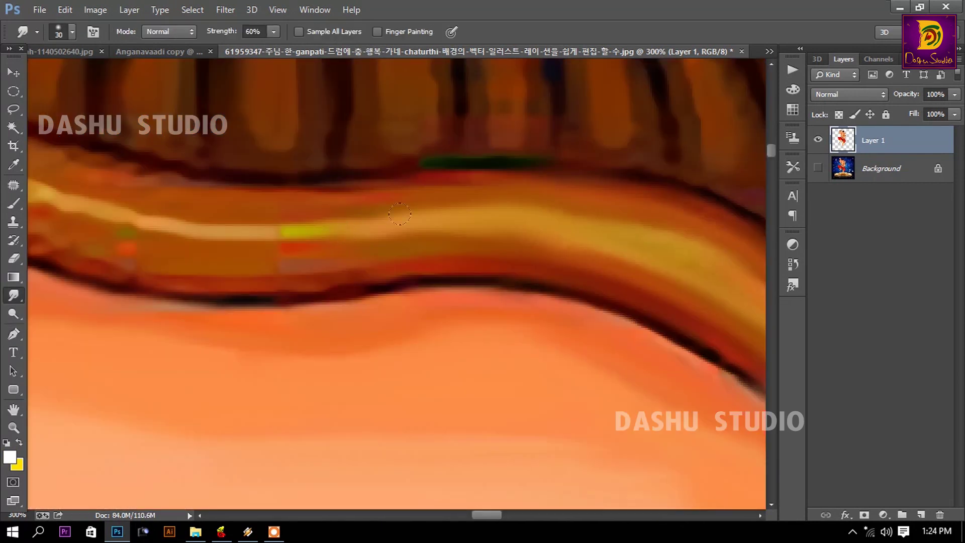
- Smudge the yellow-orange band toward its red tip at 60% strength
left_click_drag(503, 195, 130, 226)
left_click_drag(201, 254, 452, 295)
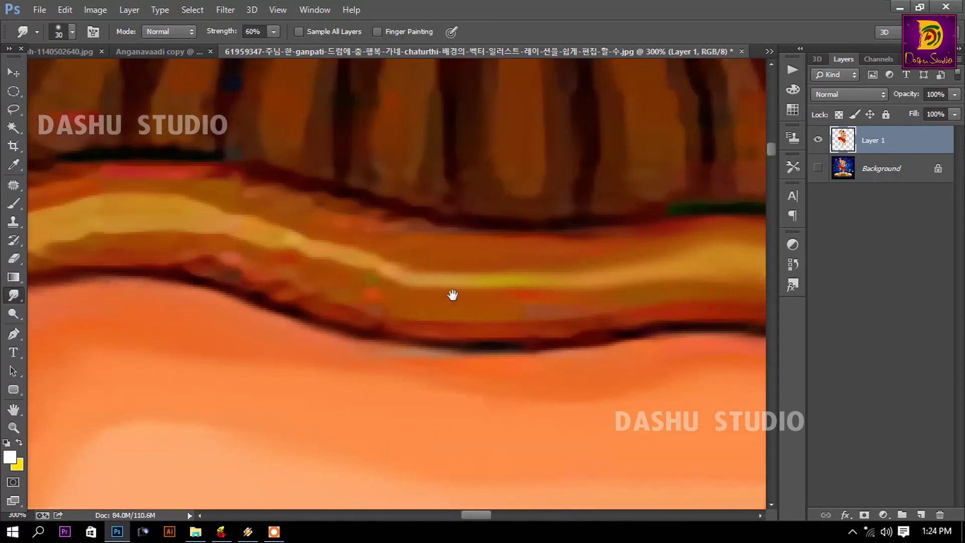
mouse_move(577, 301)
left_mouse_down()
mouse_move(200, 259)
mouse_move(407, 307)
left_mouse_up()
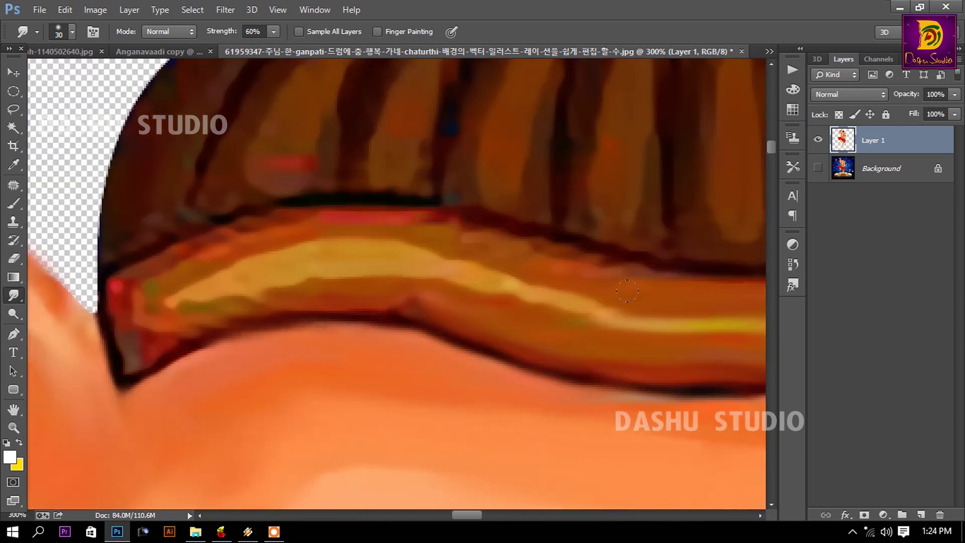
left_click_drag(563, 254, 347, 266)
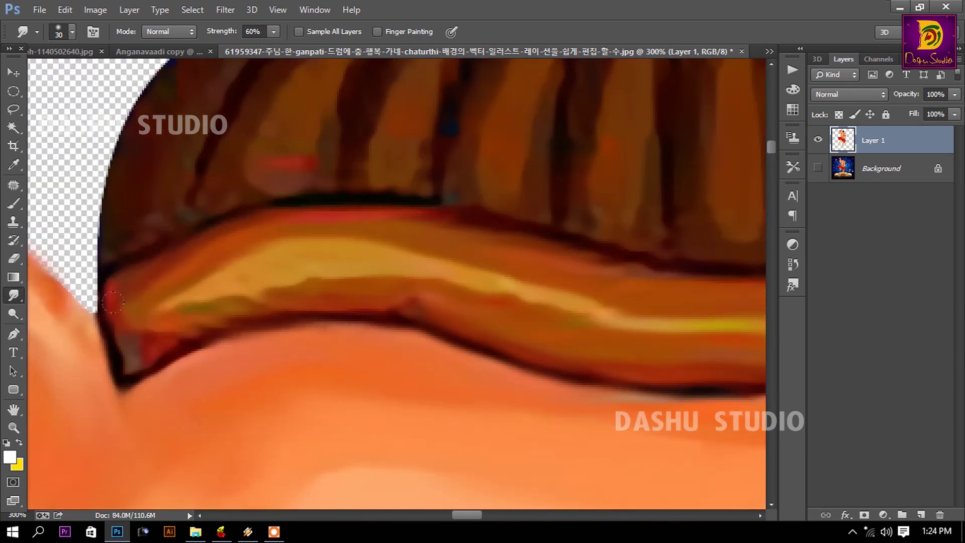
left_click_drag(523, 286, 130, 314)
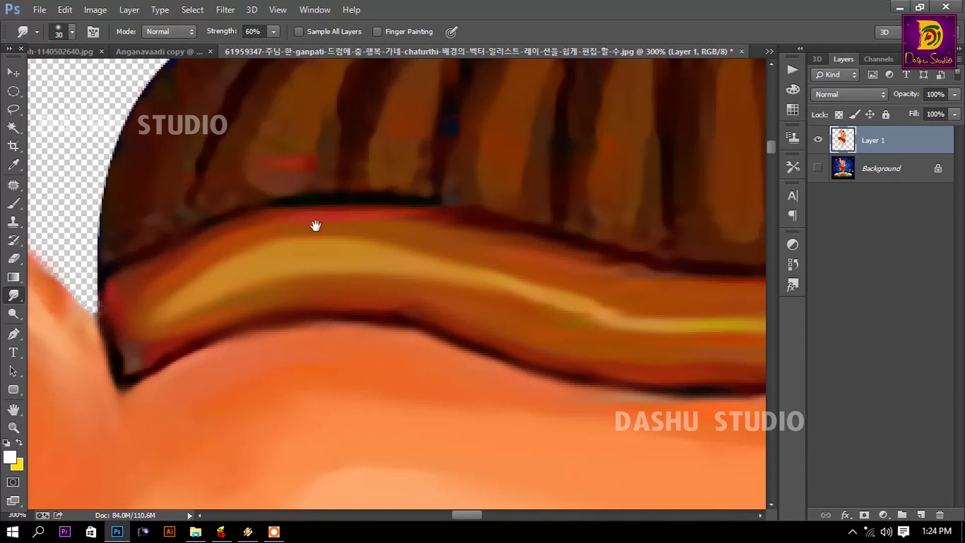
scroll(303, 262, "up", 3)
left_click_drag(296, 312, 282, 216)
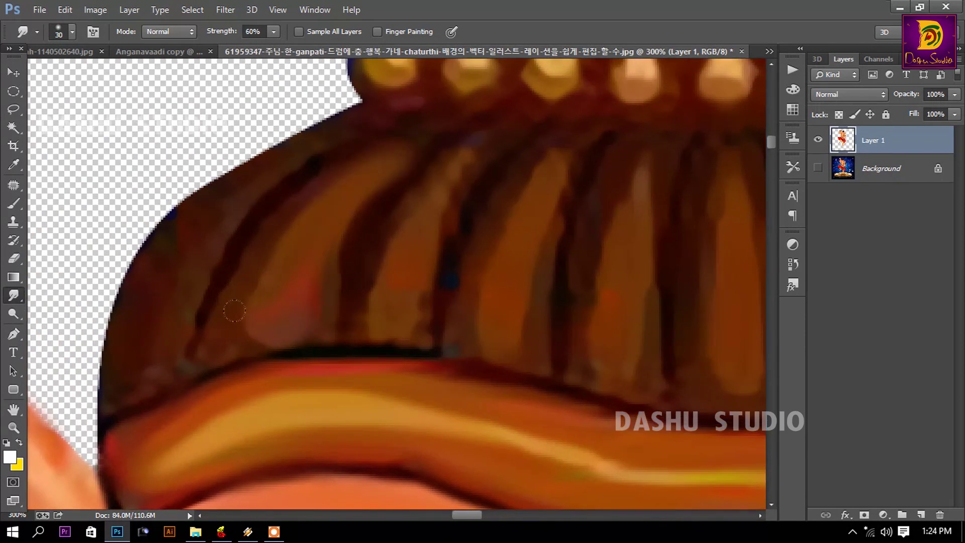
- Soften the dark and orange stripes into painterly strokes, removing the blue fringe
left_click_drag(234, 311, 319, 162)
left_click_drag(236, 301, 373, 147)
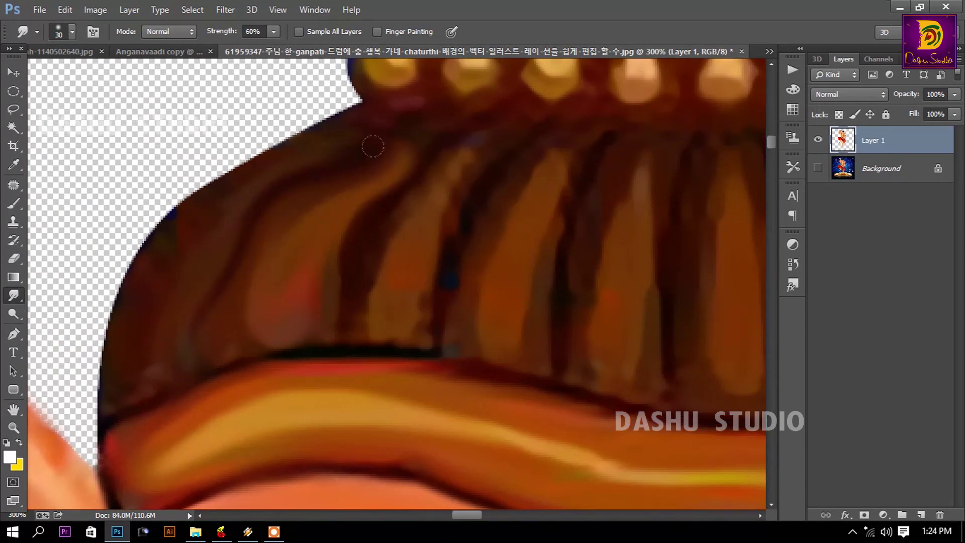
mouse_move(351, 108)
left_mouse_down()
mouse_move(171, 211)
mouse_move(116, 302)
mouse_move(103, 418)
left_mouse_up()
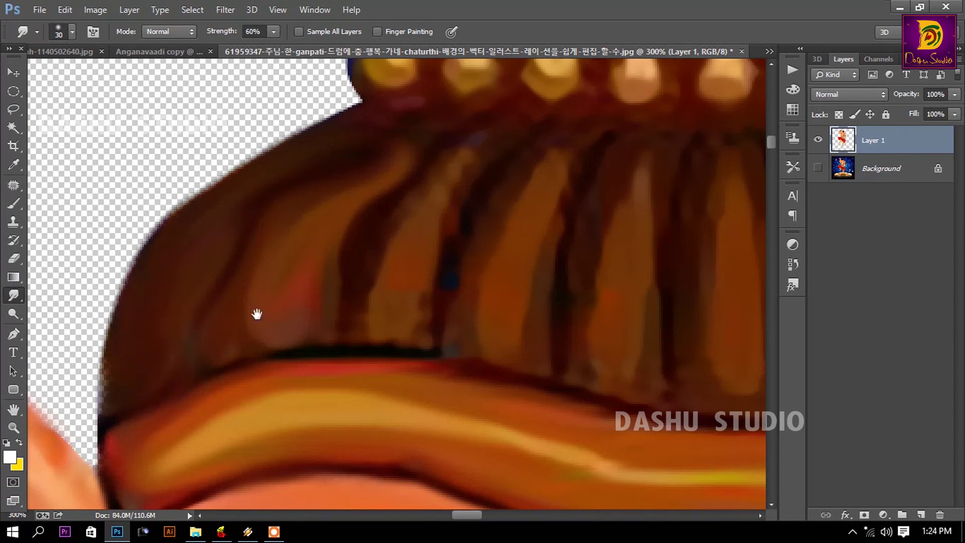
left_click_drag(256, 314, 103, 341)
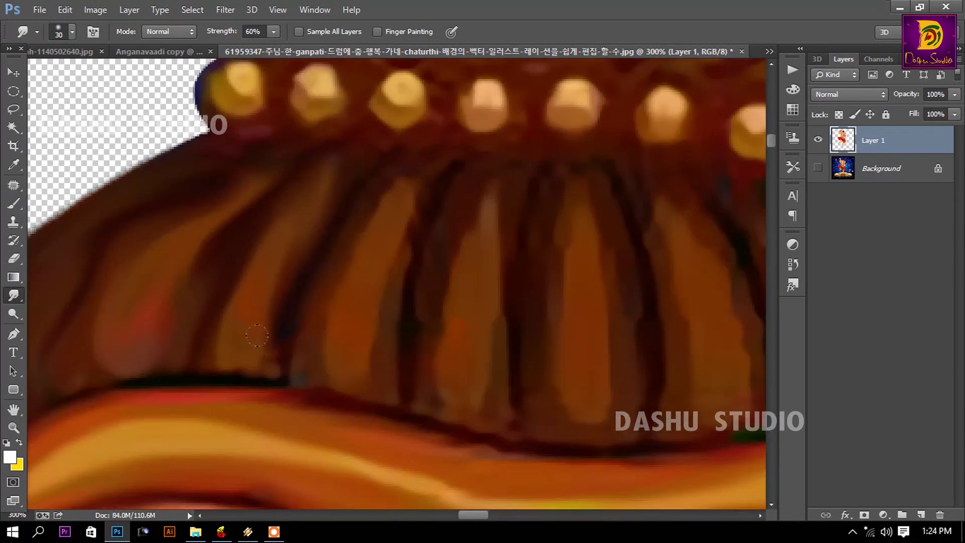
mouse_move(257, 335)
left_mouse_down()
mouse_move(387, 161)
mouse_move(402, 252)
left_mouse_up()
mouse_move(362, 362)
left_mouse_down()
mouse_move(433, 240)
mouse_move(437, 362)
mouse_move(498, 392)
mouse_move(492, 181)
mouse_move(562, 402)
left_mouse_up()
mouse_move(558, 307)
left_mouse_down()
mouse_move(603, 191)
mouse_move(633, 397)
mouse_move(554, 355)
mouse_move(168, 342)
left_mouse_up()
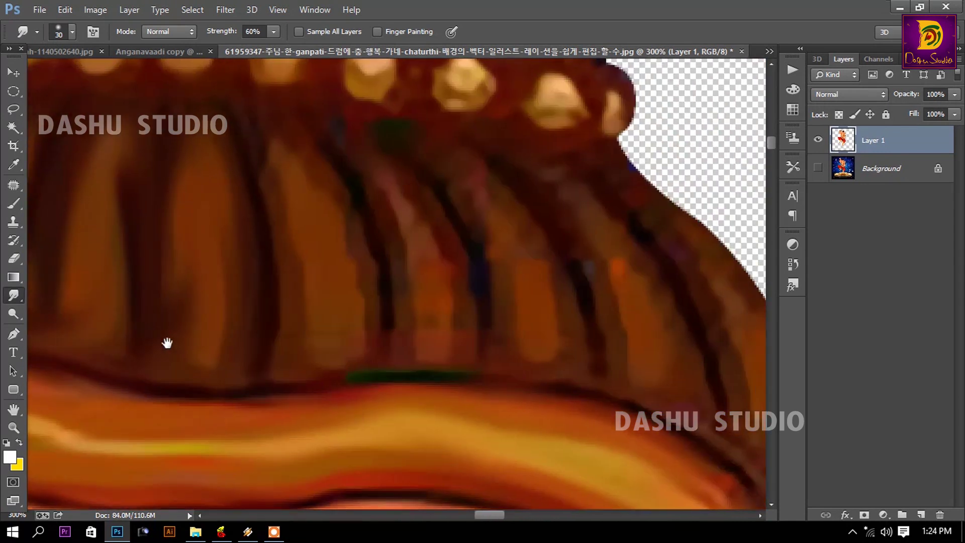
- Smear the dark stripes and blue-orange spots near the hair edge
left_click_drag(237, 320, 217, 118)
mouse_move(268, 147)
left_mouse_down()
mouse_move(308, 341)
mouse_move(342, 151)
mouse_move(402, 277)
left_mouse_up()
mouse_move(417, 352)
left_mouse_down()
mouse_move(401, 211)
mouse_move(433, 236)
mouse_move(473, 316)
mouse_move(472, 141)
mouse_move(545, 338)
mouse_move(484, 331)
left_mouse_up()
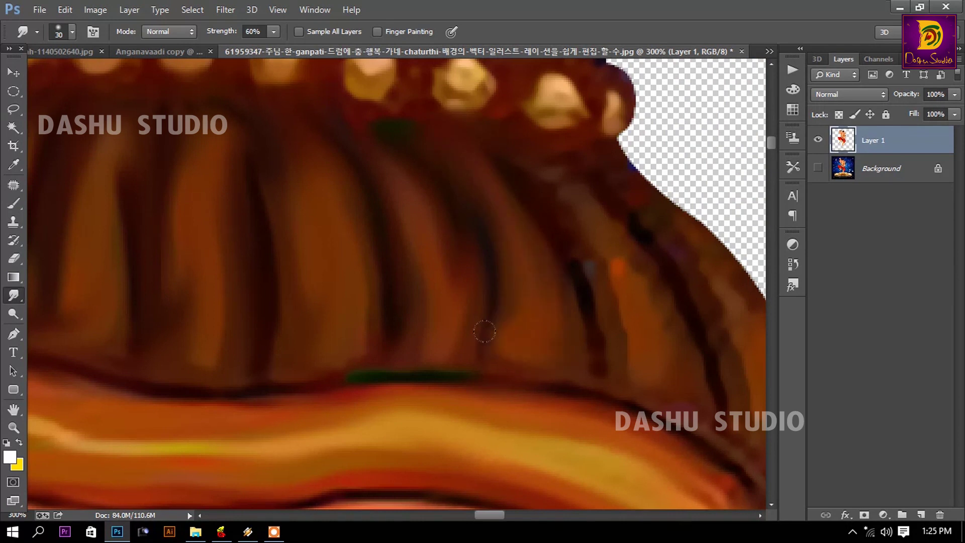
mouse_move(557, 260)
left_mouse_down()
mouse_move(532, 161)
mouse_move(657, 355)
mouse_move(614, 215)
mouse_move(708, 327)
left_mouse_up()
mouse_move(717, 371)
left_mouse_down()
mouse_move(430, 237)
mouse_move(427, 301)
mouse_move(443, 332)
left_mouse_up()
mouse_move(483, 272)
left_mouse_down()
mouse_move(418, 108)
mouse_move(527, 332)
mouse_move(517, 425)
mouse_move(530, 462)
mouse_move(510, 435)
left_mouse_up()
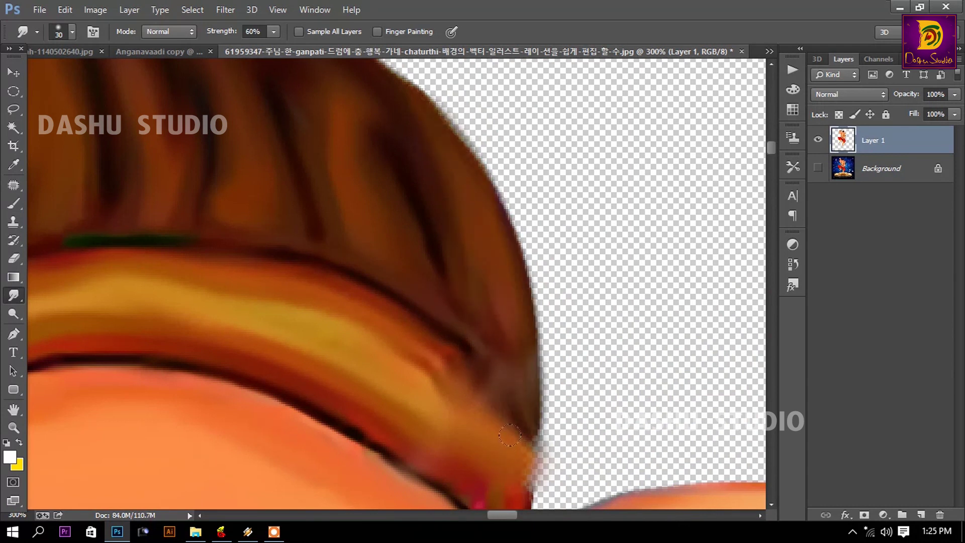
- Soften the hair strands and purple and blue patches above the beaded crown
left_click_drag(382, 191, 524, 421)
left_click_drag(281, 183, 335, 425)
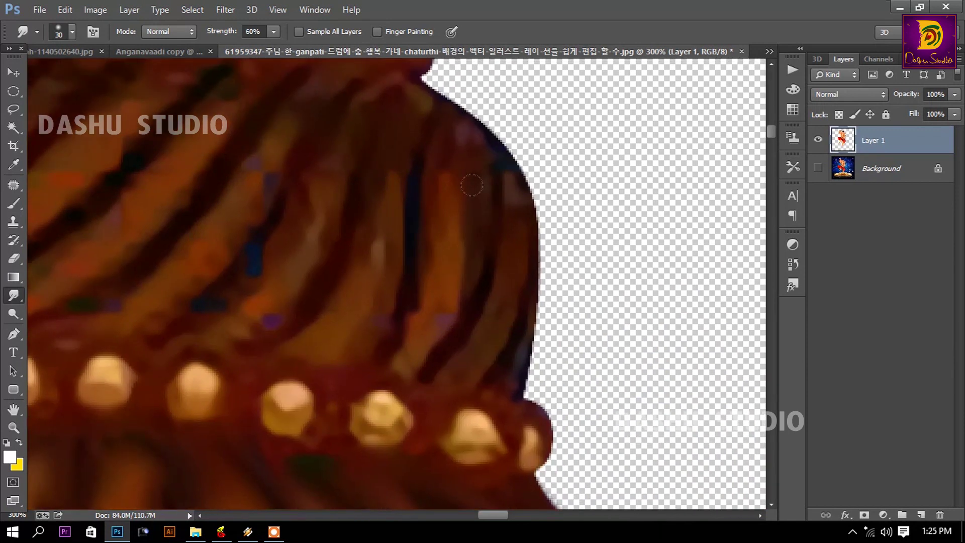
left_click_drag(394, 348, 441, 123)
left_click_drag(457, 294, 503, 151)
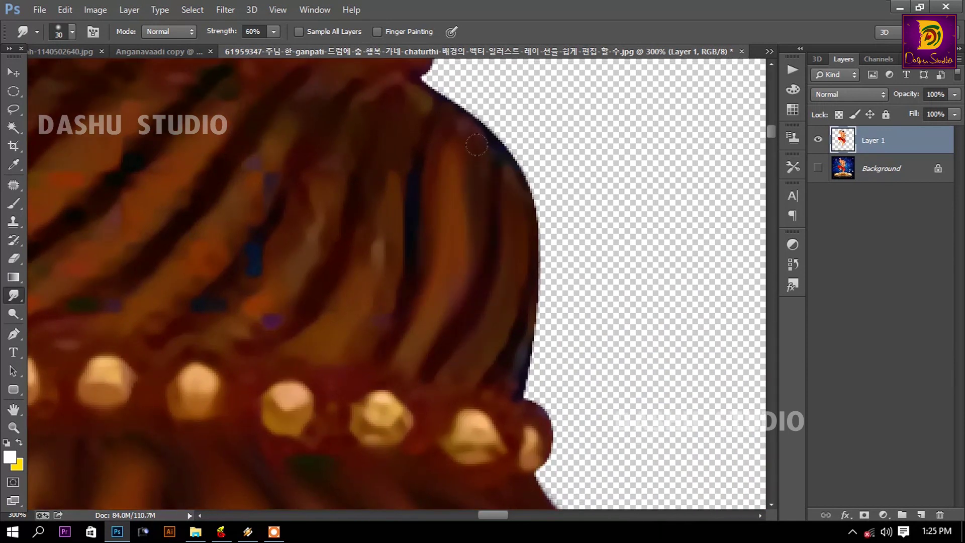
left_click_drag(470, 354, 508, 261)
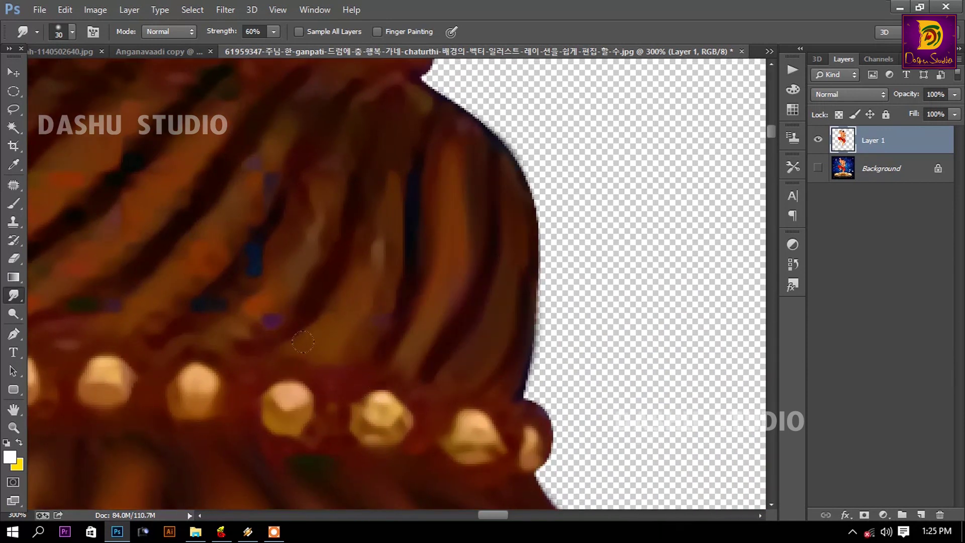
mouse_move(303, 342)
left_mouse_down()
mouse_move(376, 97)
mouse_move(244, 318)
left_mouse_up()
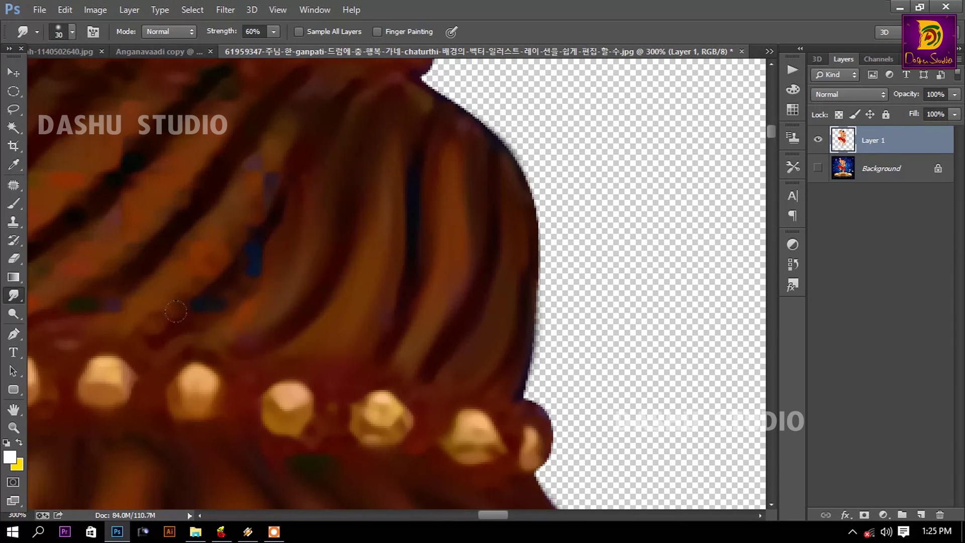
mouse_move(175, 312)
left_mouse_down()
mouse_move(321, 85)
mouse_move(128, 309)
mouse_move(179, 335)
left_mouse_up()
mouse_move(295, 432)
left_mouse_down()
mouse_move(396, 281)
mouse_move(427, 271)
mouse_move(523, 281)
mouse_move(561, 245)
left_mouse_up()
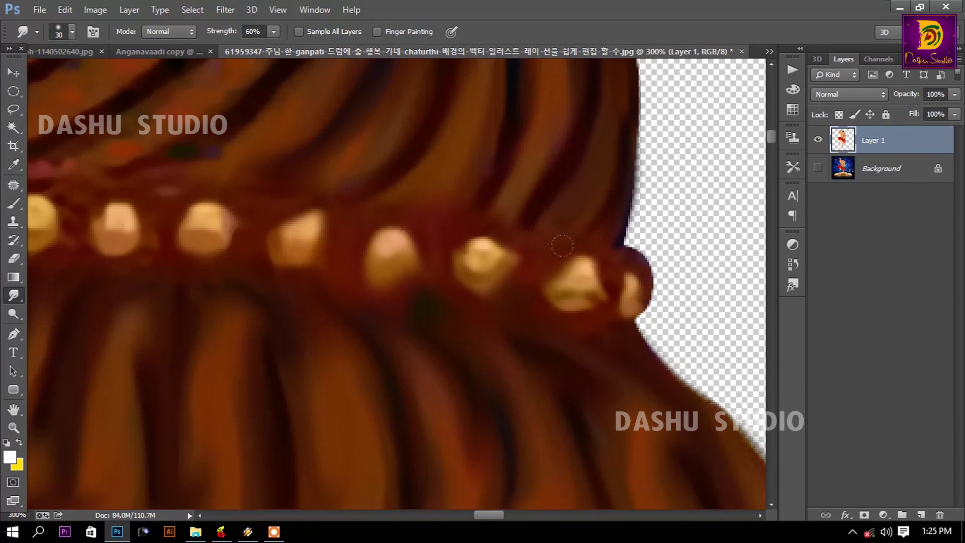
mouse_move(182, 187)
left_mouse_down()
mouse_move(315, 358)
mouse_move(443, 221)
mouse_move(496, 92)
mouse_move(211, 321)
mouse_move(359, 297)
mouse_move(217, 377)
mouse_move(211, 407)
mouse_move(342, 427)
mouse_move(426, 344)
mouse_move(638, 301)
left_mouse_up()
- Soften the beads' upper edge and smear the striped cloth below
mouse_move(427, 236)
left_mouse_down()
mouse_move(402, 282)
mouse_move(336, 251)
mouse_move(282, 274)
mouse_move(320, 335)
left_mouse_up()
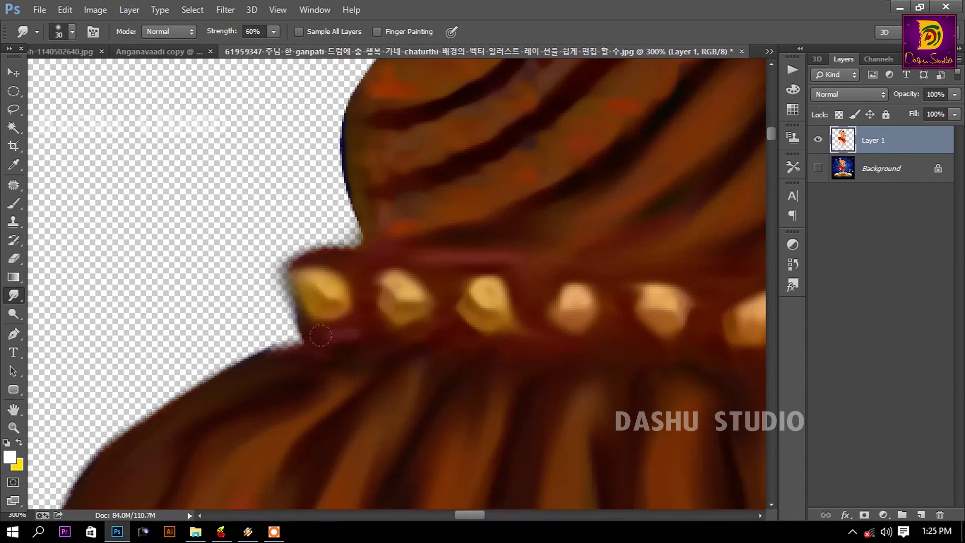
left_click_drag(484, 243, 231, 366)
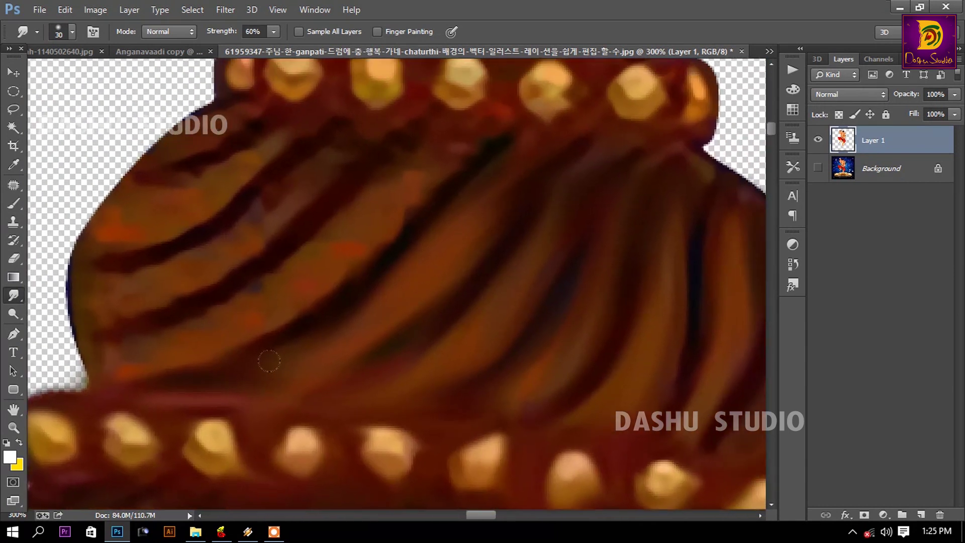
left_click_drag(431, 136, 377, 206)
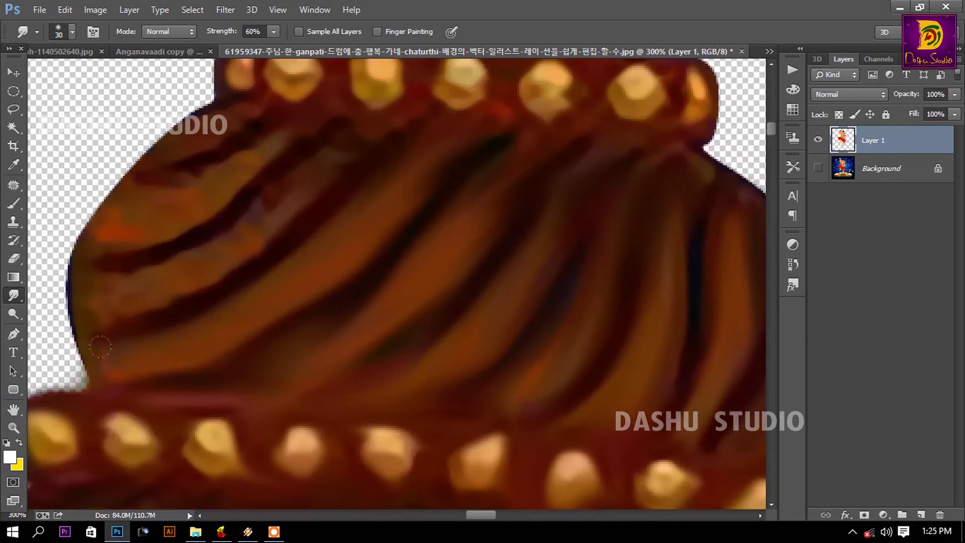
mouse_move(100, 346)
left_mouse_down()
mouse_move(216, 282)
mouse_move(407, 136)
mouse_move(241, 261)
mouse_move(194, 204)
mouse_move(296, 151)
mouse_move(226, 136)
mouse_move(150, 146)
mouse_move(74, 242)
mouse_move(88, 392)
left_mouse_up()
scroll(282, 415, "up", 5)
scroll(282, 415, "right", 3)
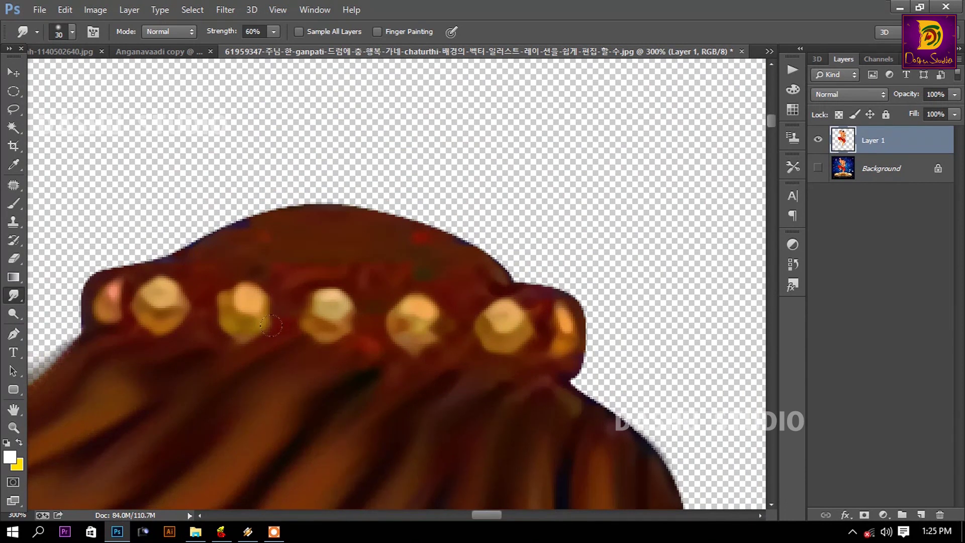
- Blend the bead row, headpiece top edge and cloth's left corner
left_click_drag(335, 329, 309, 264)
mouse_move(191, 236)
left_mouse_down()
mouse_move(417, 221)
mouse_move(521, 263)
mouse_move(572, 333)
left_mouse_up()
mouse_move(263, 268)
left_mouse_down()
mouse_move(221, 312)
mouse_move(252, 327)
left_mouse_up()
mouse_move(138, 248)
left_mouse_down()
mouse_move(88, 302)
mouse_move(136, 334)
left_mouse_up()
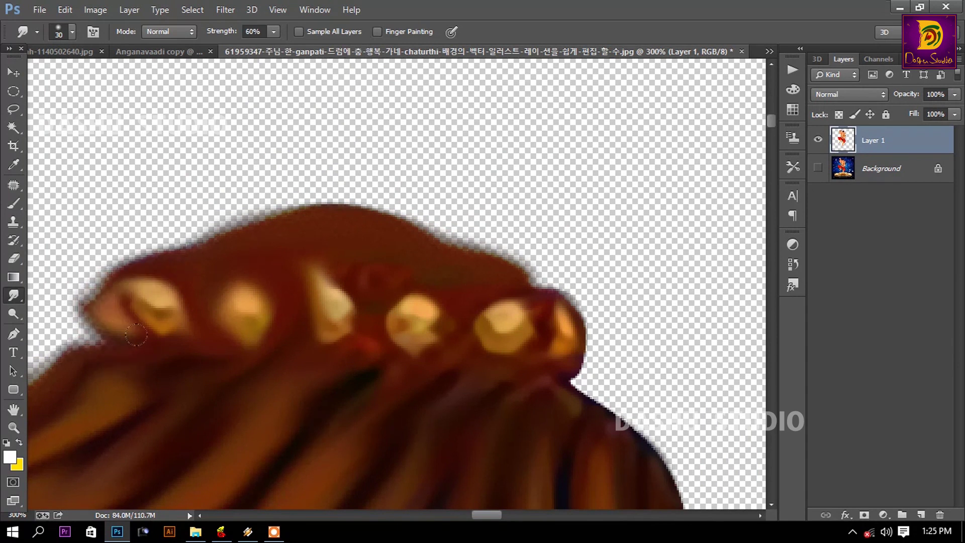
left_click_drag(153, 374, 66, 314)
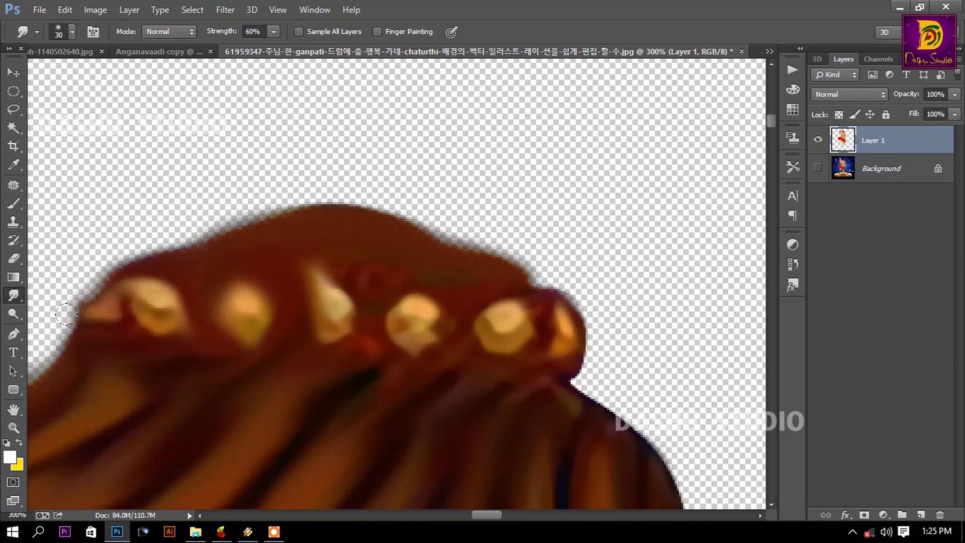
left_click_drag(352, 250, 437, 362)
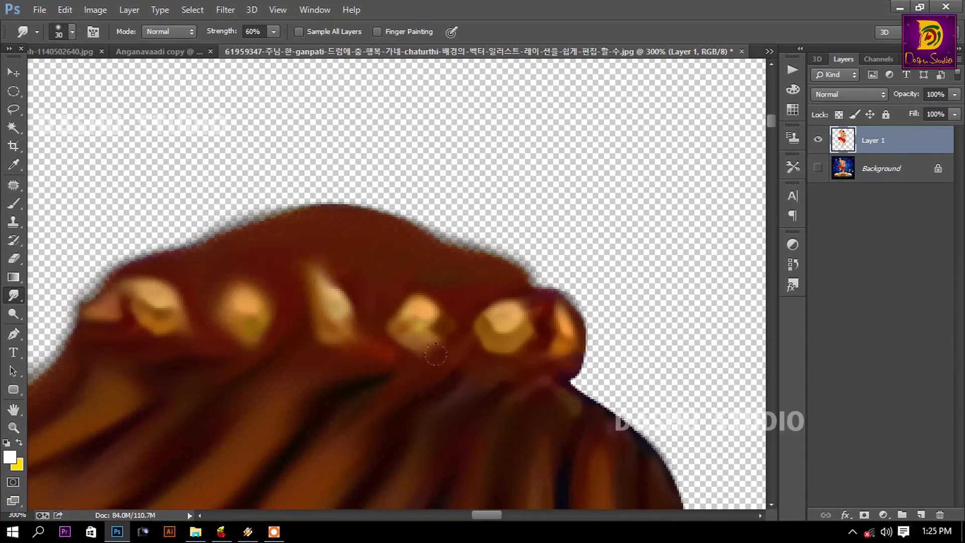
- Fit the canvas on screen, then zoom to about 300% on the head-ear junction
key("z")
right_click(338, 335)
left_click(393, 346)
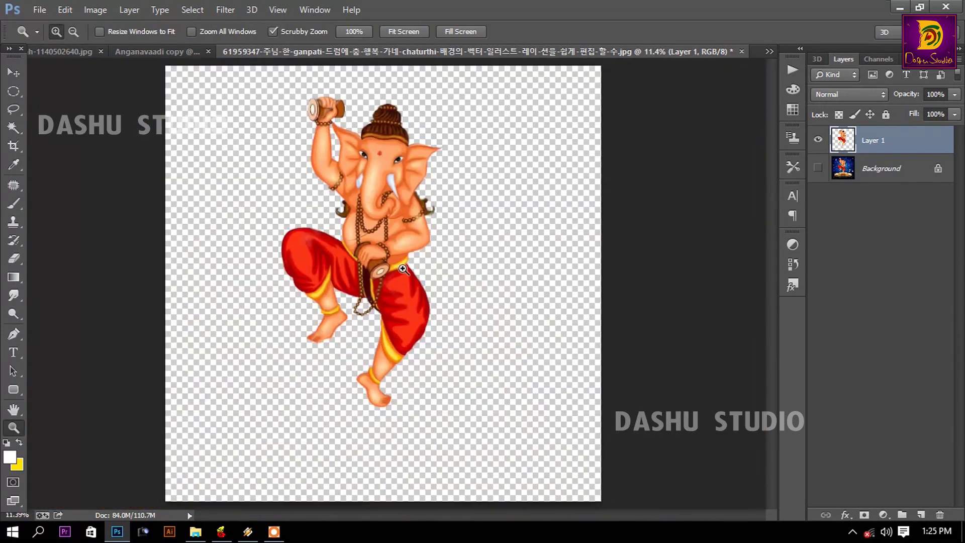
left_click(396, 133)
left_click(396, 133)
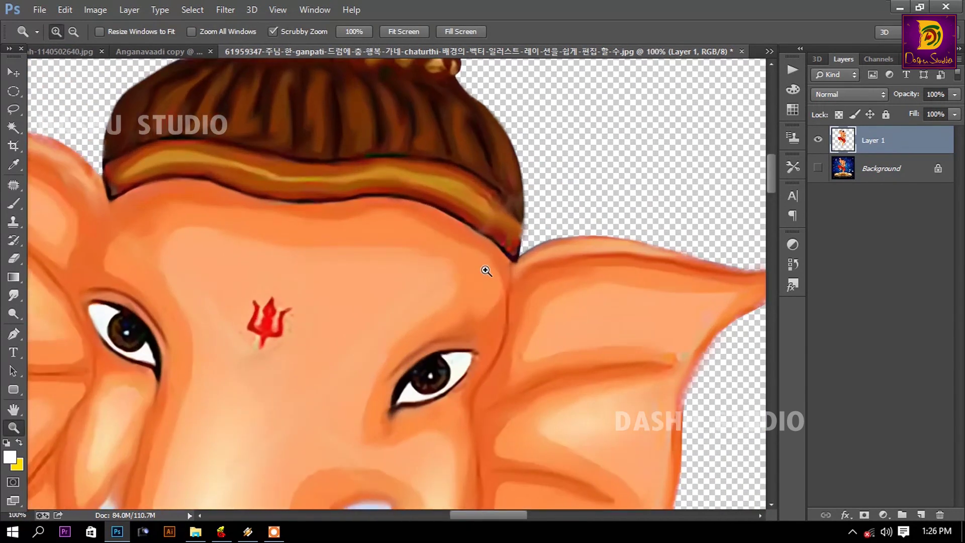
left_click(503, 271)
left_click_drag(508, 274, 323, 279)
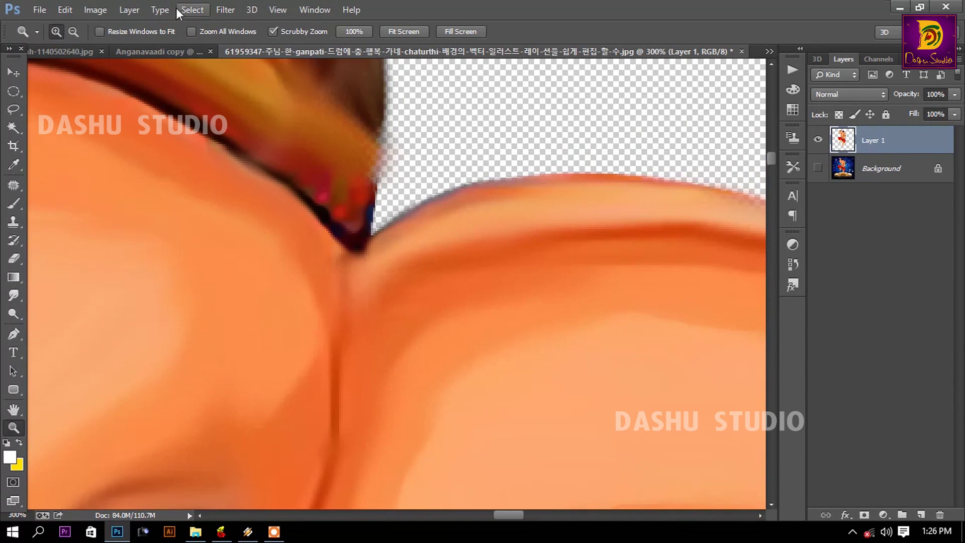
- Smudge the red and blue spots along the hairline and the brow edge
left_click(13, 296)
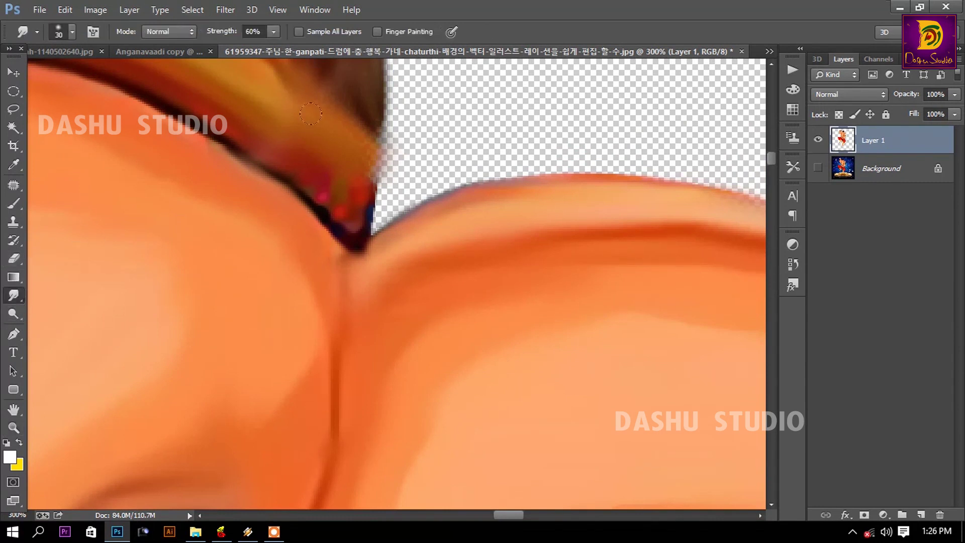
left_click_drag(264, 134, 367, 242)
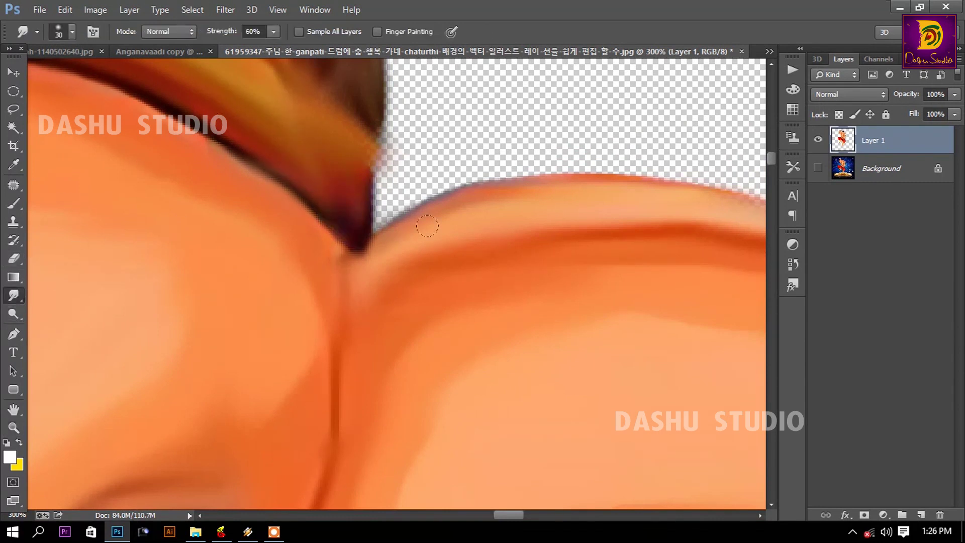
left_click_drag(617, 200, 295, 119)
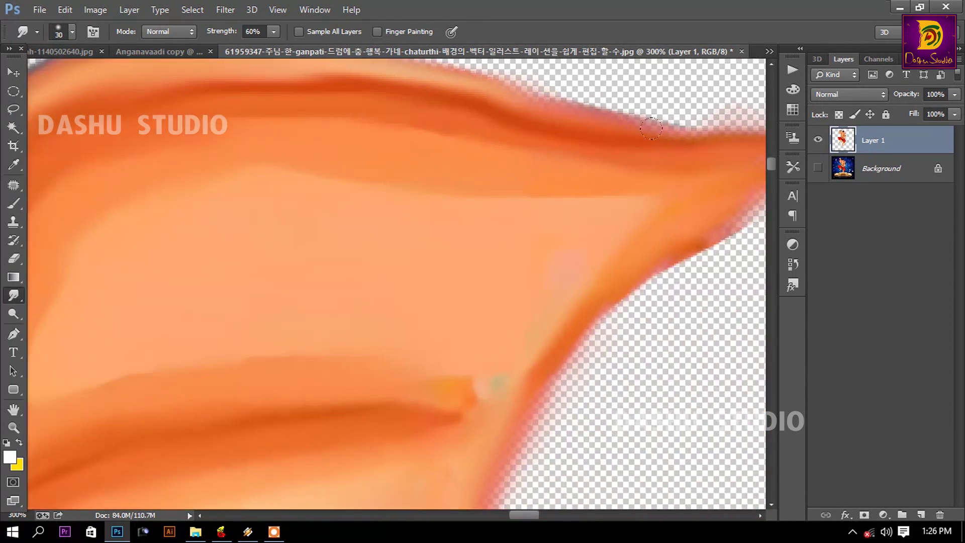
mouse_move(566, 229)
left_mouse_down()
mouse_move(582, 229)
mouse_move(206, 224)
left_mouse_up()
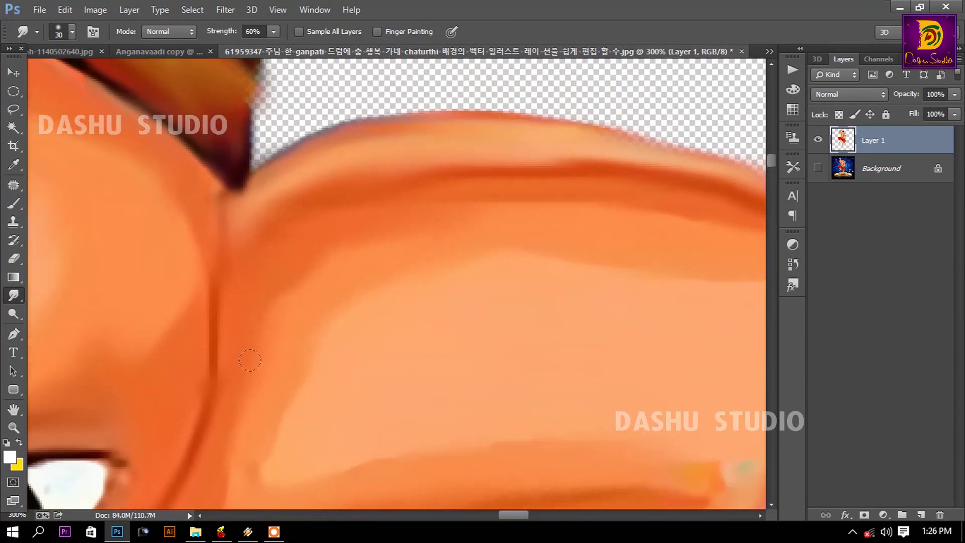
left_click_drag(304, 269, 304, 116)
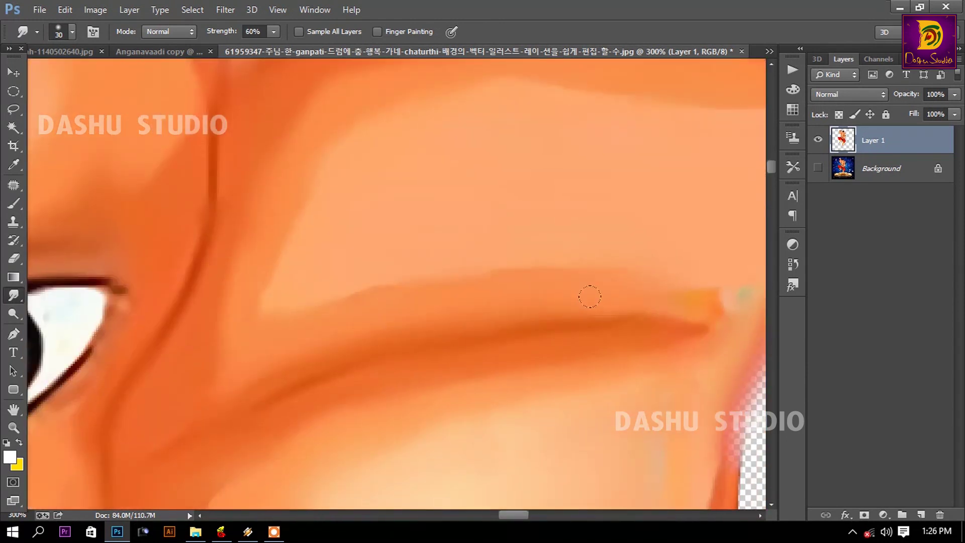
mouse_move(681, 310)
left_mouse_down()
mouse_move(405, 265)
mouse_move(528, 131)
left_mouse_up()
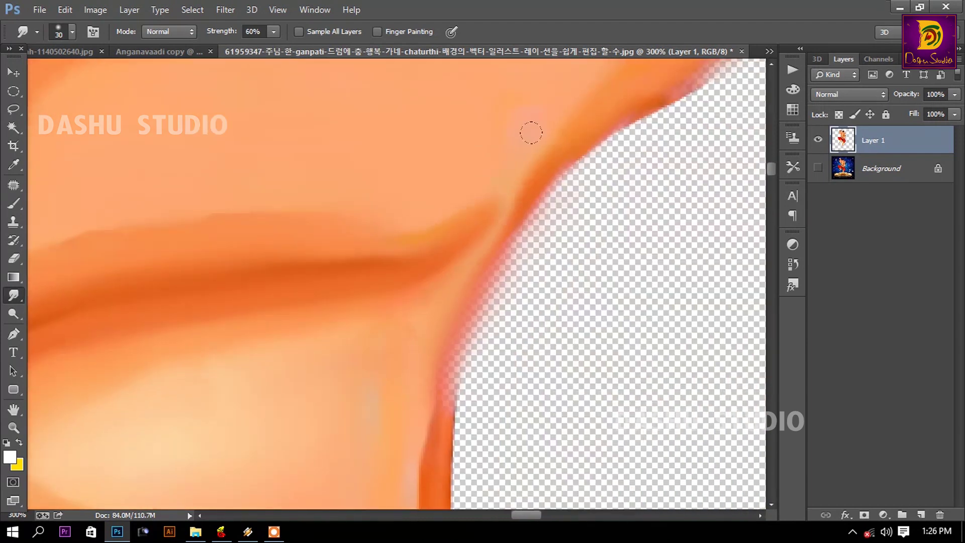
- Soften the ear's outer edge, the light strip beside it, and an edge near the eye
left_click_drag(475, 240, 350, 355)
left_click_drag(459, 284, 482, 314)
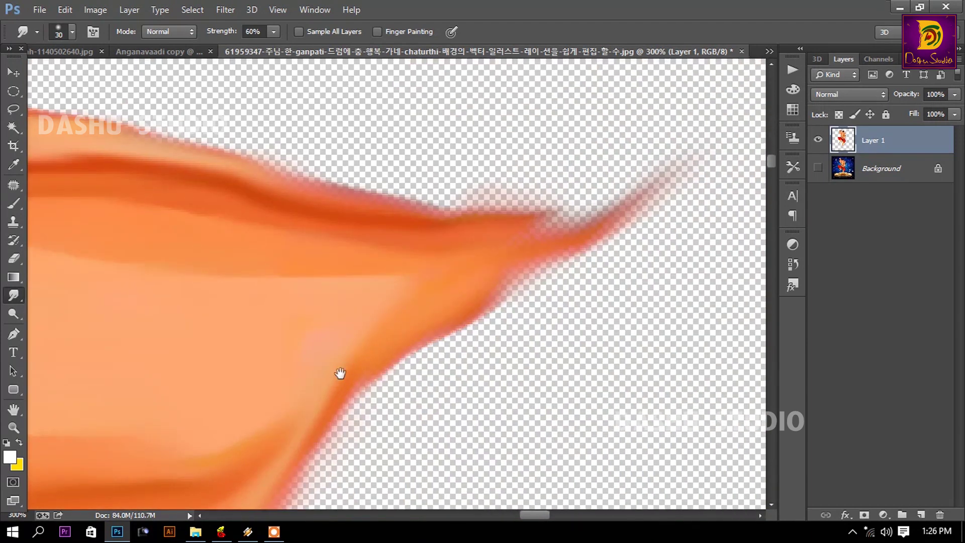
left_click_drag(340, 375, 495, 231)
left_click_drag(483, 437, 478, 347)
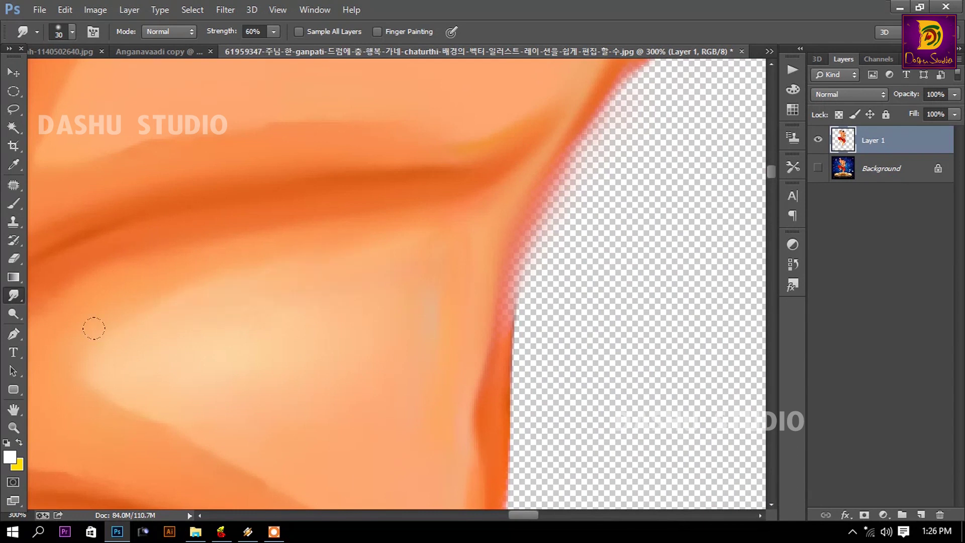
left_click_drag(93, 328, 689, 167)
- Smudge the dark brow stroke and the bluish fringe along the ear edge
mouse_move(577, 151)
left_mouse_down()
mouse_move(610, 290)
mouse_move(396, 102)
left_mouse_up()
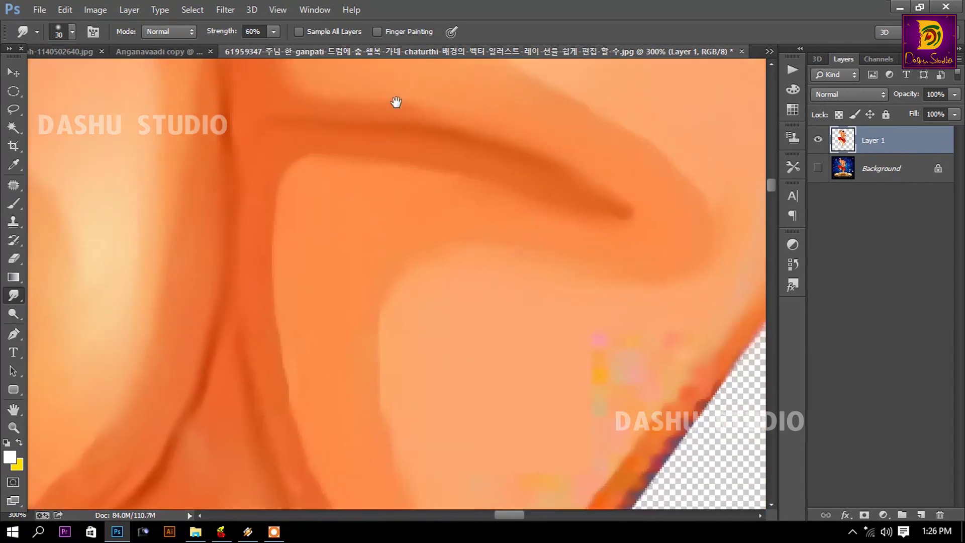
left_click_drag(557, 166, 607, 204)
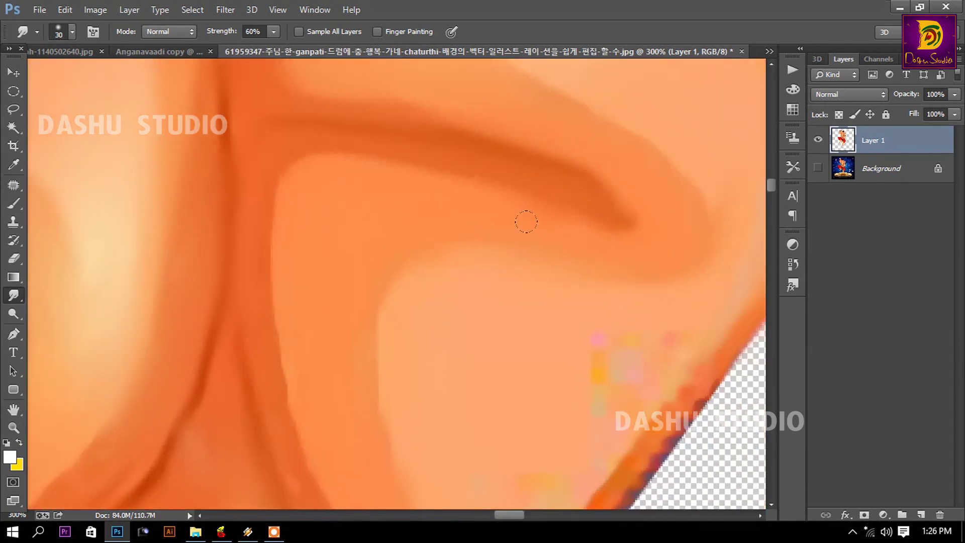
scroll(527, 221, "down", 3)
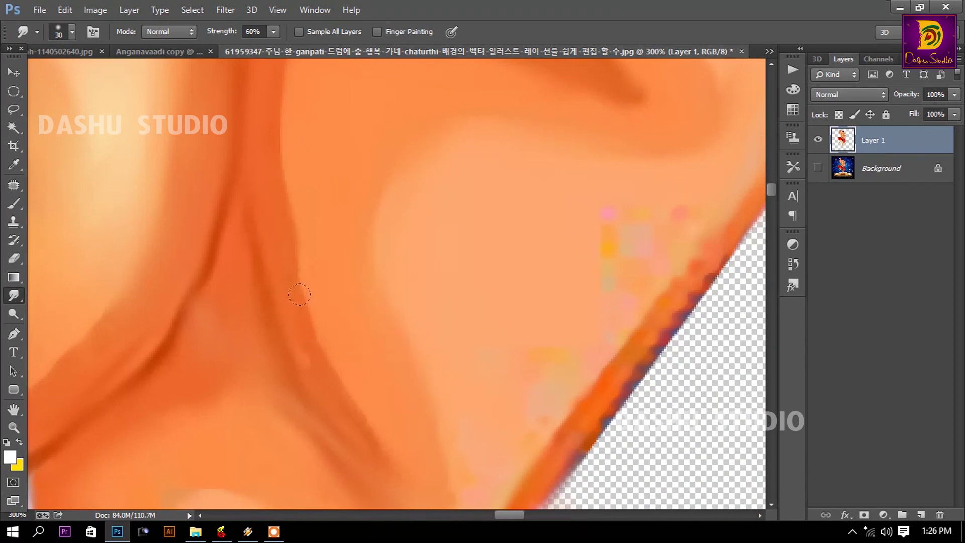
scroll(312, 287, "down", 5)
mouse_move(443, 246)
left_mouse_down()
mouse_move(553, 83)
mouse_move(407, 322)
left_mouse_up()
mouse_move(504, 130)
left_mouse_down()
mouse_move(315, 368)
mouse_move(469, 196)
mouse_move(379, 240)
left_mouse_up()
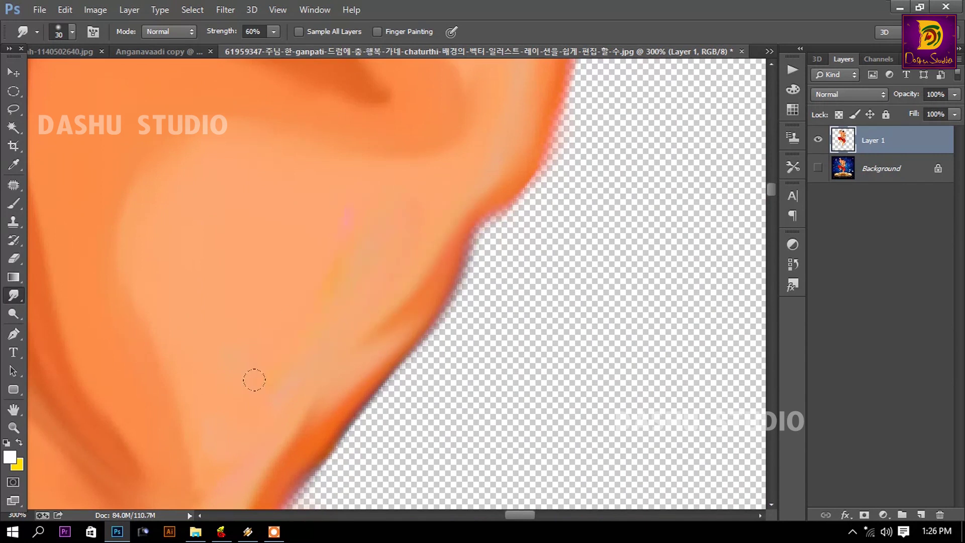
- Soften the white tusk's edge and the curved lines near the necklace
left_click_drag(232, 242, 621, 317)
mouse_move(473, 373)
left_mouse_down()
mouse_move(309, 162)
mouse_move(310, 355)
left_mouse_up()
mouse_move(252, 166)
left_mouse_down()
mouse_move(272, 263)
mouse_move(275, 411)
mouse_move(283, 92)
left_mouse_up()
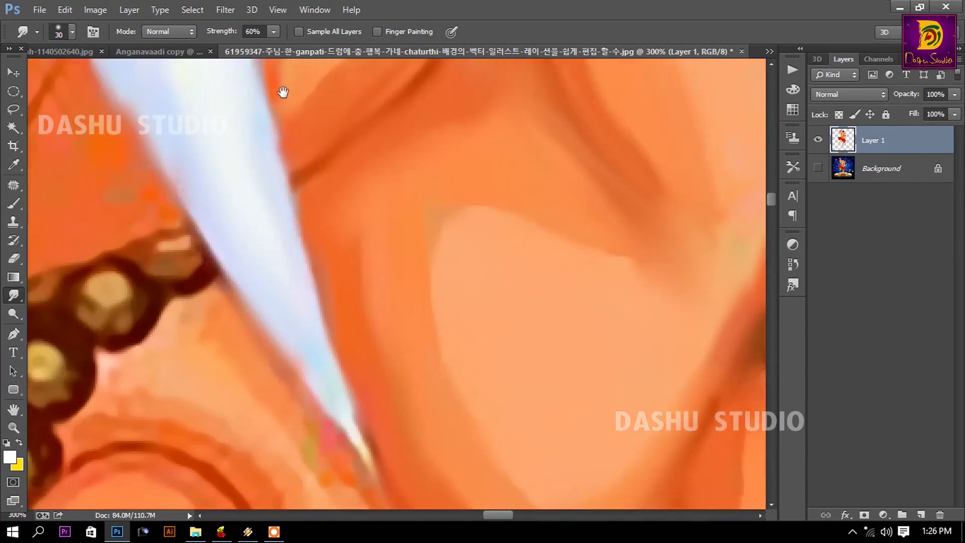
mouse_move(276, 219)
left_mouse_down()
mouse_move(347, 392)
mouse_move(308, 103)
left_mouse_up()
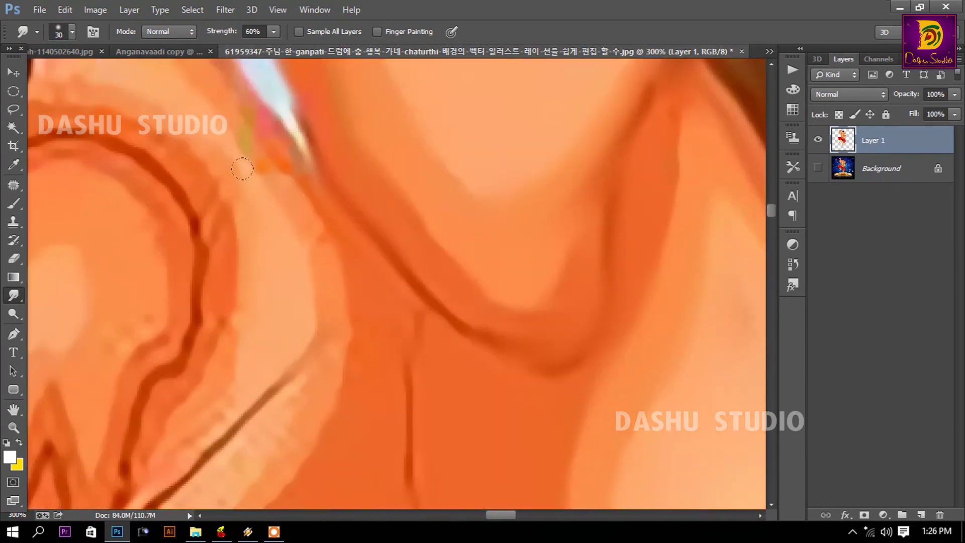
mouse_move(294, 228)
left_mouse_down()
mouse_move(301, 377)
mouse_move(491, 121)
mouse_move(302, 251)
mouse_move(222, 357)
mouse_move(591, 235)
mouse_move(403, 334)
left_mouse_up()
left_click_drag(544, 337, 379, 341)
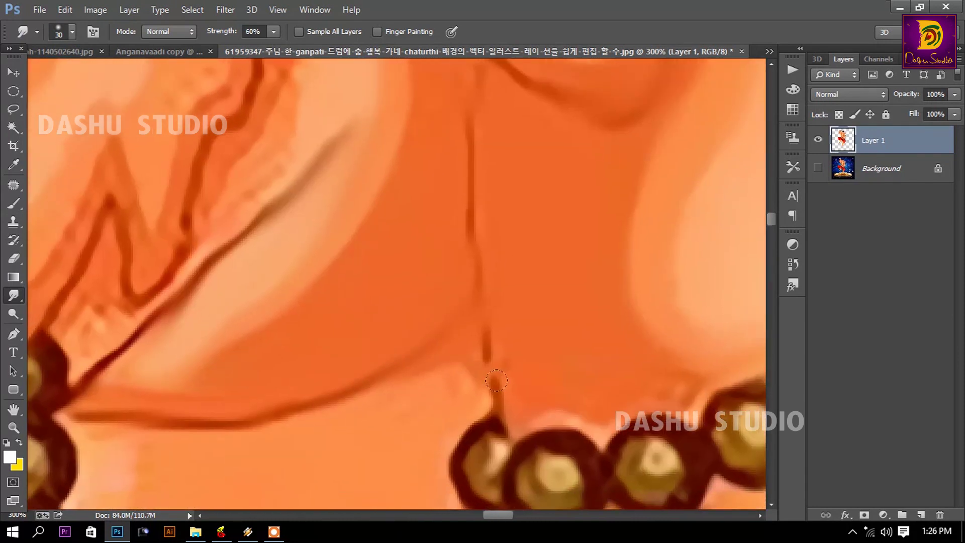
- Smudge the dark outlines around the beads and the inner curve's skin speckles
left_click_drag(450, 210, 380, 497)
mouse_move(435, 278)
left_mouse_down()
mouse_move(388, 342)
mouse_move(323, 278)
mouse_move(357, 383)
left_mouse_up()
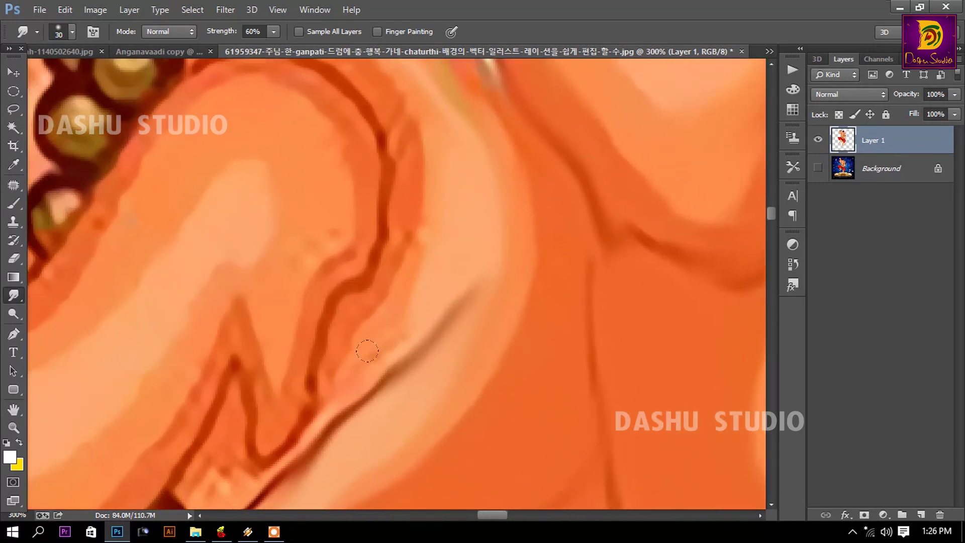
mouse_move(367, 345)
left_mouse_down()
mouse_move(392, 161)
mouse_move(311, 76)
left_mouse_up()
left_click_drag(260, 134, 342, 151)
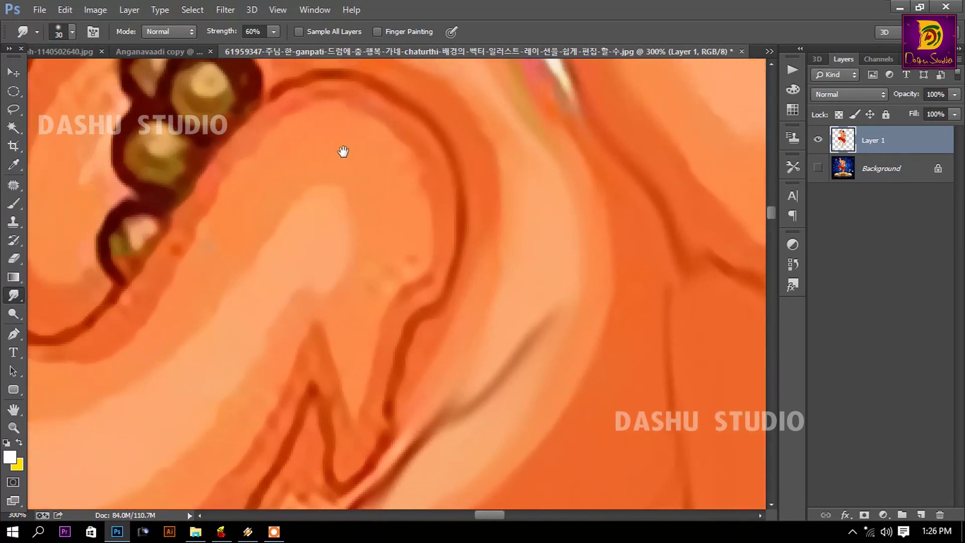
left_click_drag(266, 90, 131, 301)
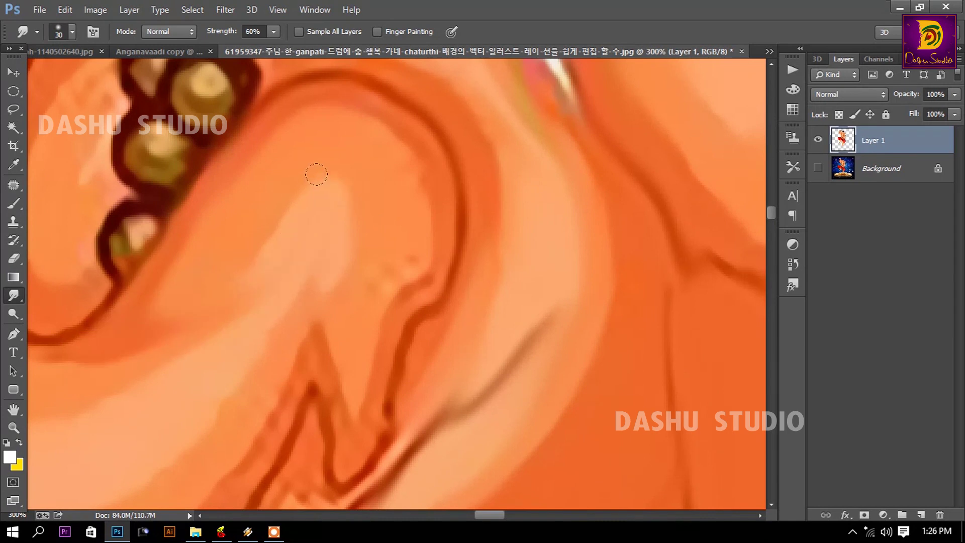
mouse_move(296, 272)
left_mouse_down()
mouse_move(345, 287)
mouse_move(432, 201)
mouse_move(428, 302)
mouse_move(342, 477)
mouse_move(302, 347)
mouse_move(236, 452)
mouse_move(426, 126)
mouse_move(432, 211)
mouse_move(376, 129)
mouse_move(215, 287)
mouse_move(465, 233)
mouse_move(527, 194)
mouse_move(226, 211)
mouse_move(194, 237)
mouse_move(431, 272)
left_mouse_up()
- Blur the dark curved line, the light streak, and the grey lines on the orange skin
left_click_drag(186, 204, 221, 376)
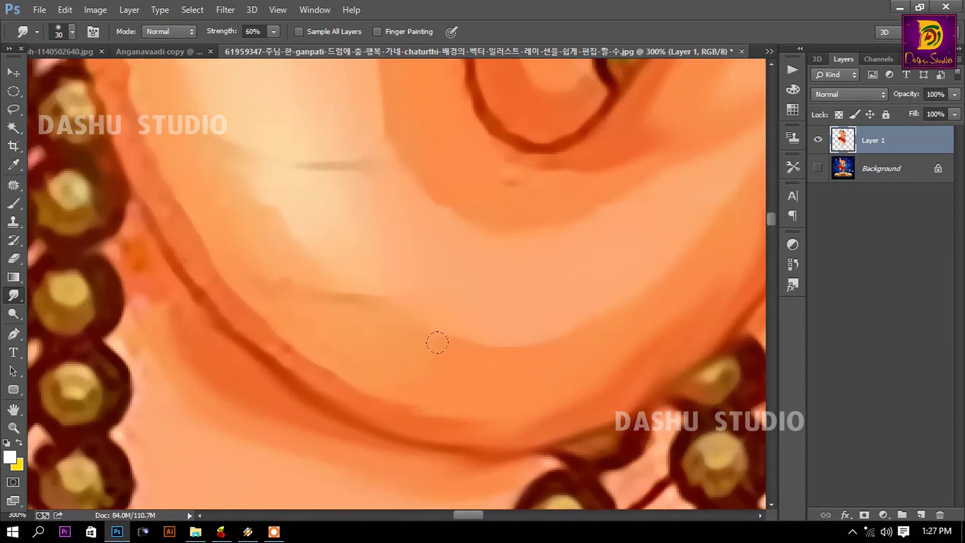
left_click_drag(437, 342, 271, 281)
mouse_move(153, 161)
left_mouse_down()
mouse_move(164, 194)
mouse_move(370, 390)
mouse_move(143, 219)
left_mouse_up()
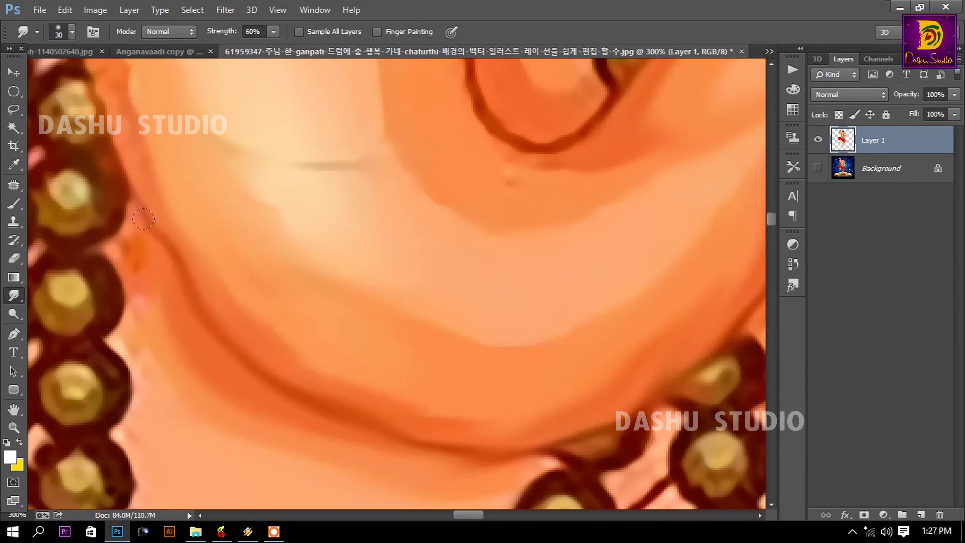
scroll(143, 219, "down", 5)
left_click_drag(425, 374, 256, 362)
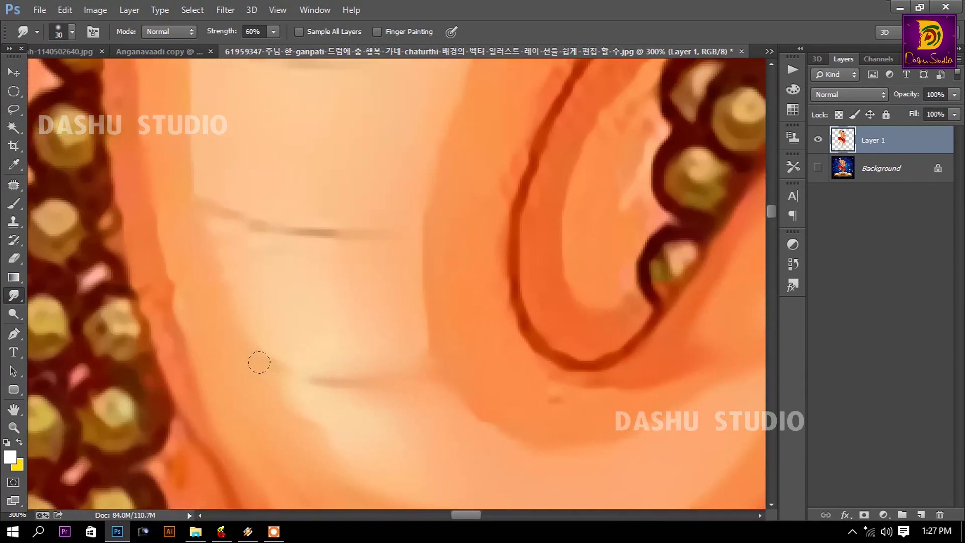
left_click_drag(209, 204, 361, 214)
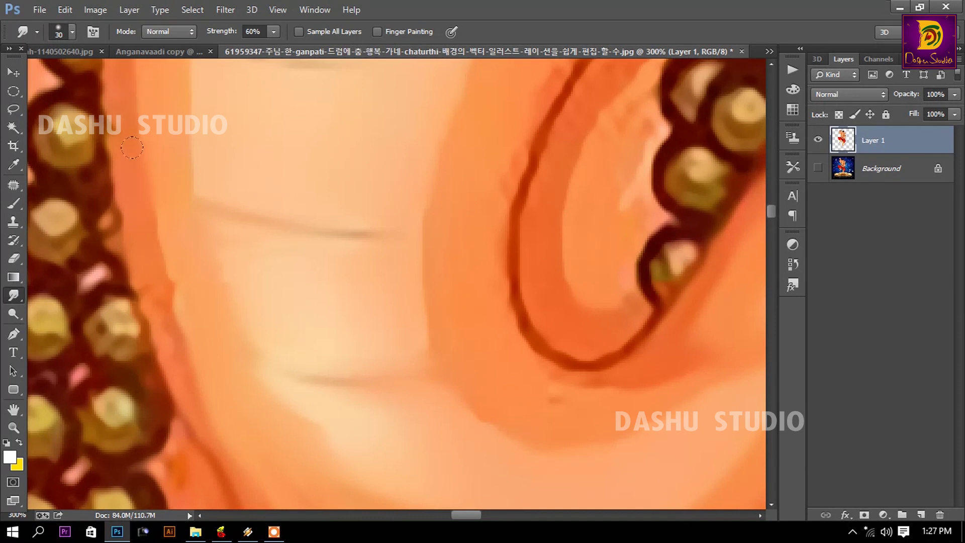
left_click_drag(131, 148, 201, 453)
- Blend the upper face line and the curves around the bead chain, including its right edge
scroll(220, 278, "up", 2)
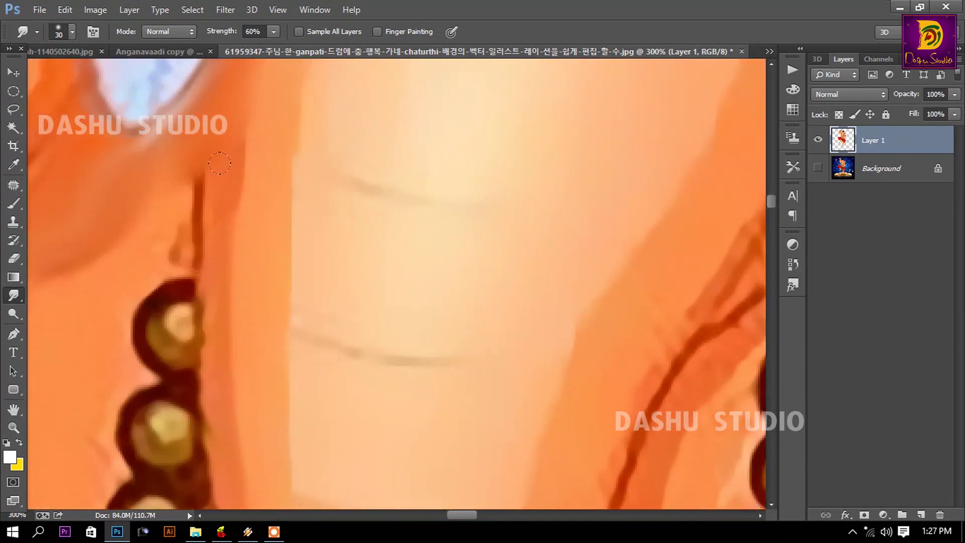
left_click_drag(298, 130, 512, 178)
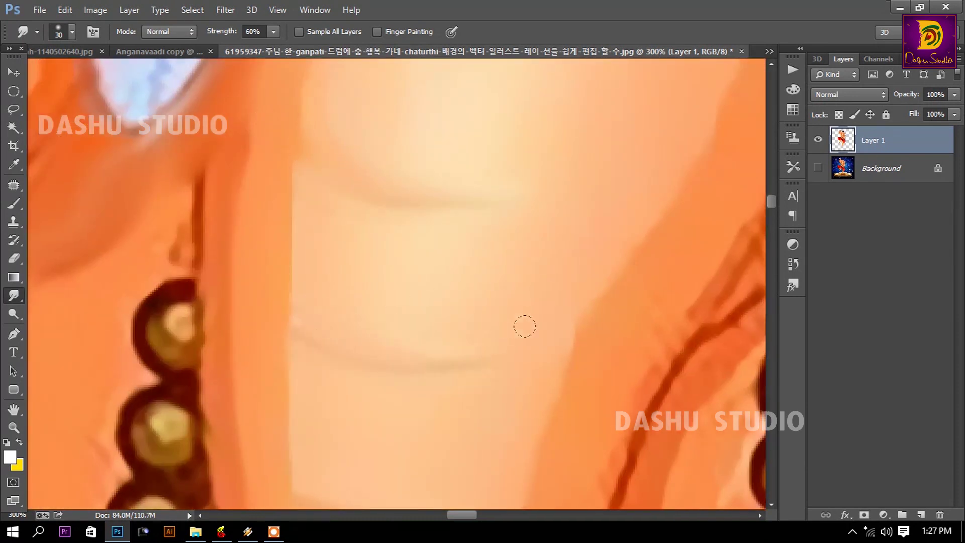
left_click_drag(524, 327, 211, 319)
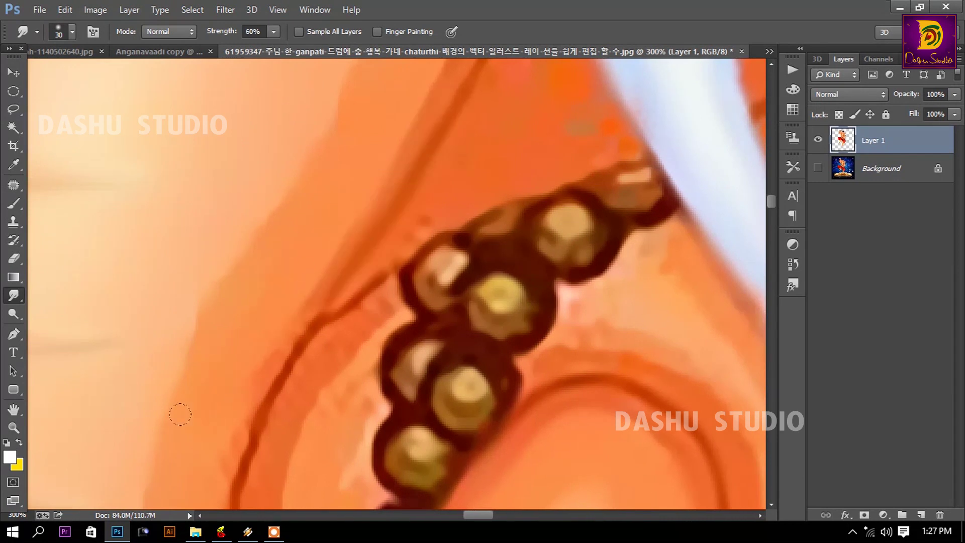
scroll(217, 354, "down", 2)
mouse_move(376, 126)
left_mouse_down()
mouse_move(264, 292)
mouse_move(397, 453)
left_mouse_up()
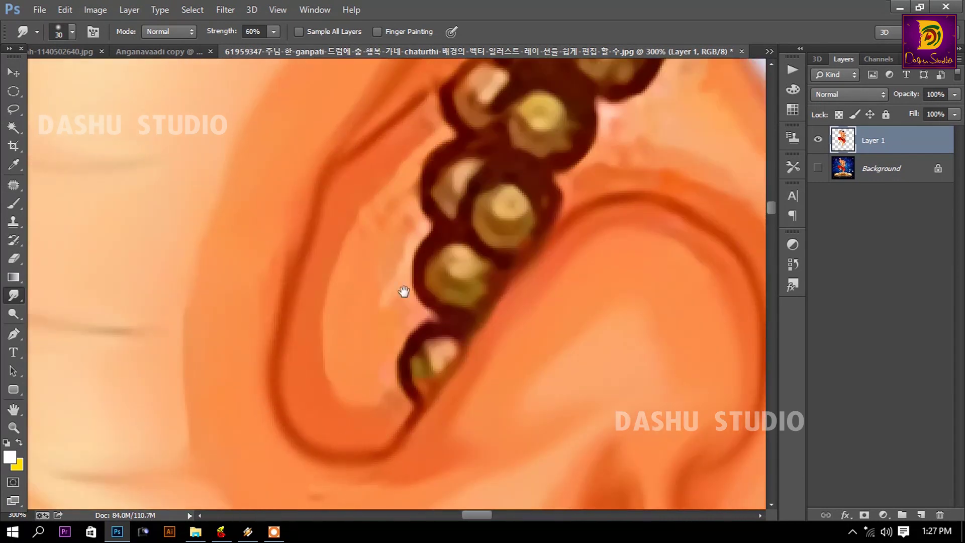
scroll(403, 292, "up", 2)
mouse_move(403, 191)
left_mouse_down()
mouse_move(345, 250)
mouse_move(324, 370)
mouse_move(304, 414)
mouse_move(362, 472)
left_mouse_up()
scroll(348, 333, "up", 3)
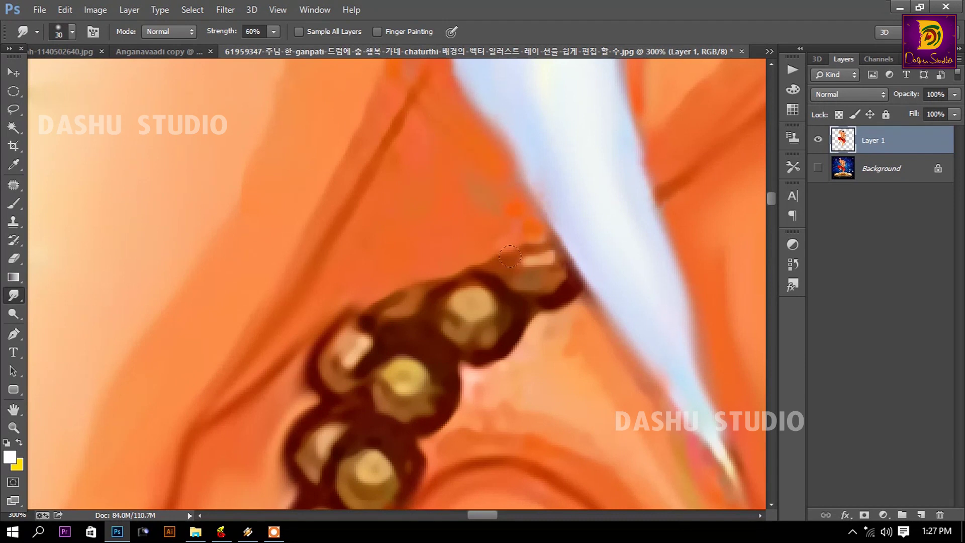
mouse_move(505, 294)
left_mouse_down()
mouse_move(570, 437)
mouse_move(381, 215)
mouse_move(381, 194)
left_mouse_up()
key("z")
right_click(310, 218)
left_click(354, 226)
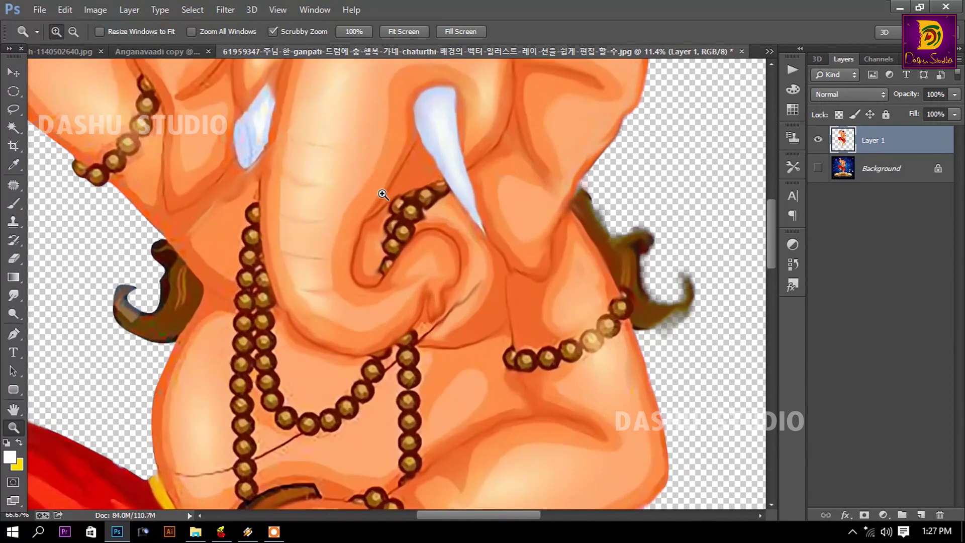
right_click(404, 195)
left_click(405, 201)
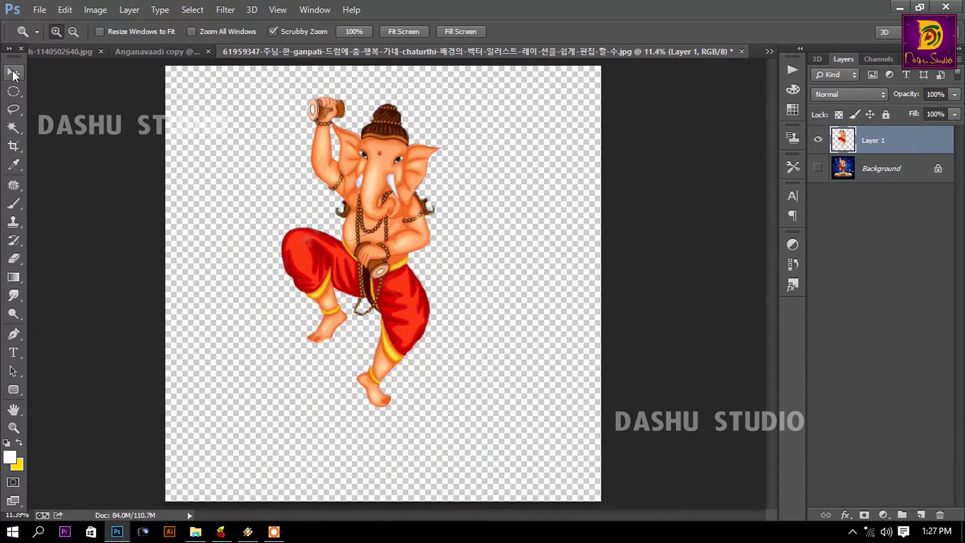
left_click(13, 73)
left_click(883, 516)
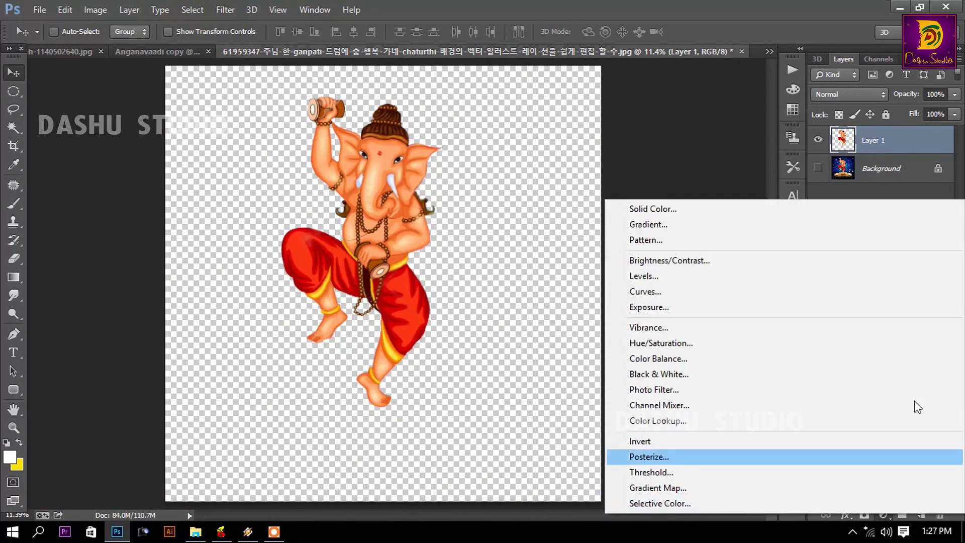
left_click(538, 131)
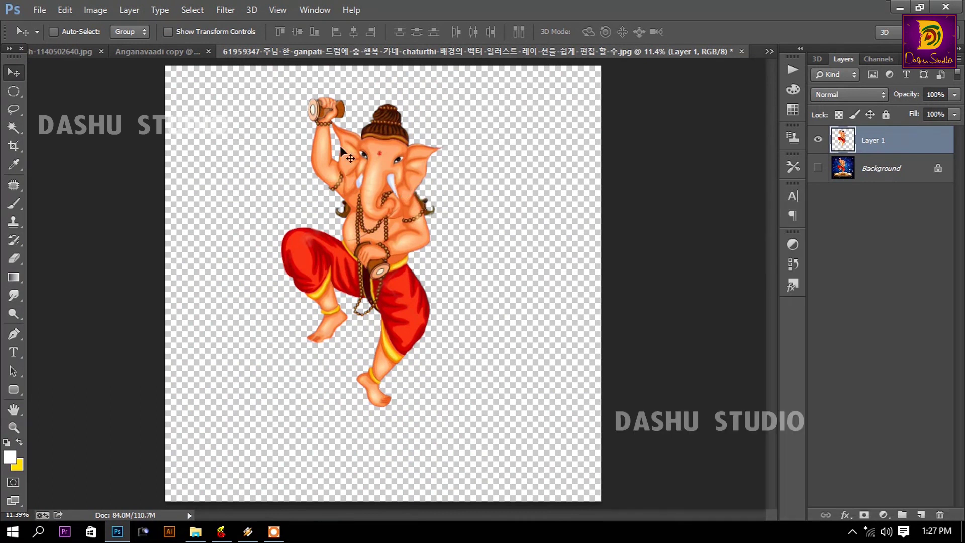
mouse_move(415, 192)
left_mouse_down()
mouse_move(156, 58)
mouse_move(465, 226)
left_mouse_up()
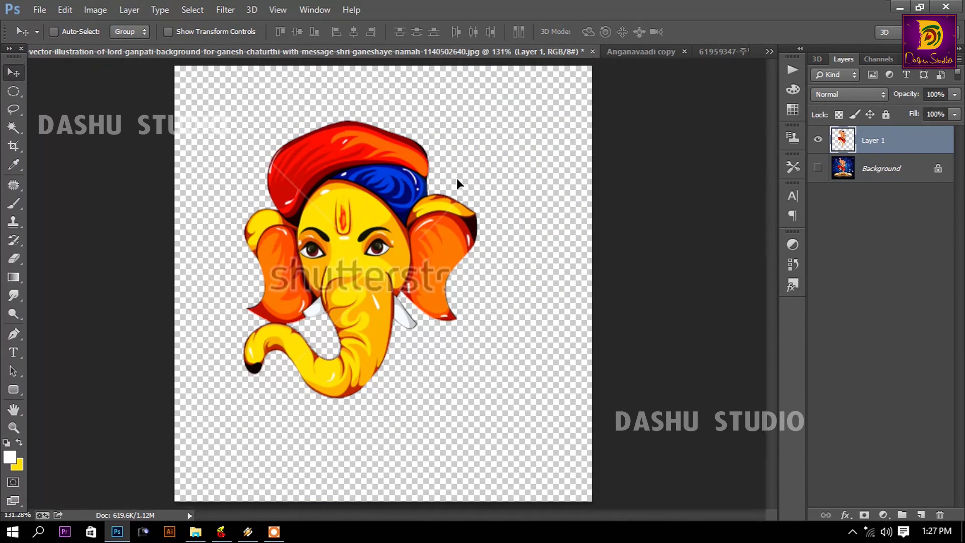
- Undo an accidental layer drop, then close the vector Ganesha-head document without saving
left_click_drag(459, 179, 457, 155)
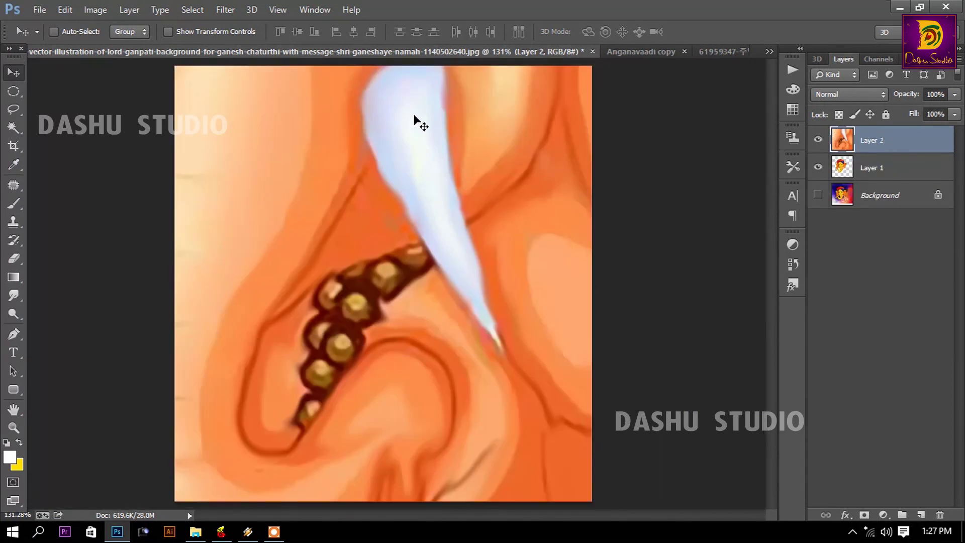
key("ctrl+z")
key("ctrl+w")
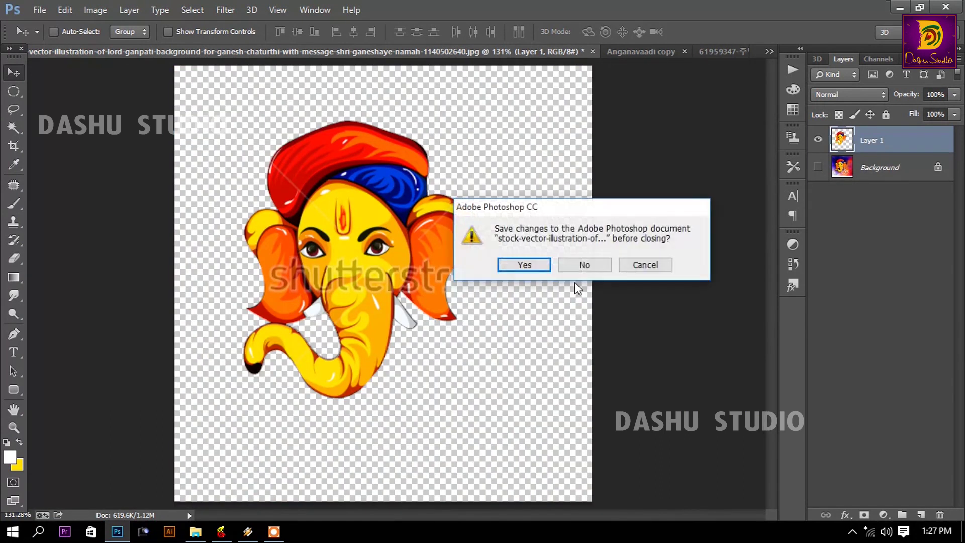
left_click(570, 266)
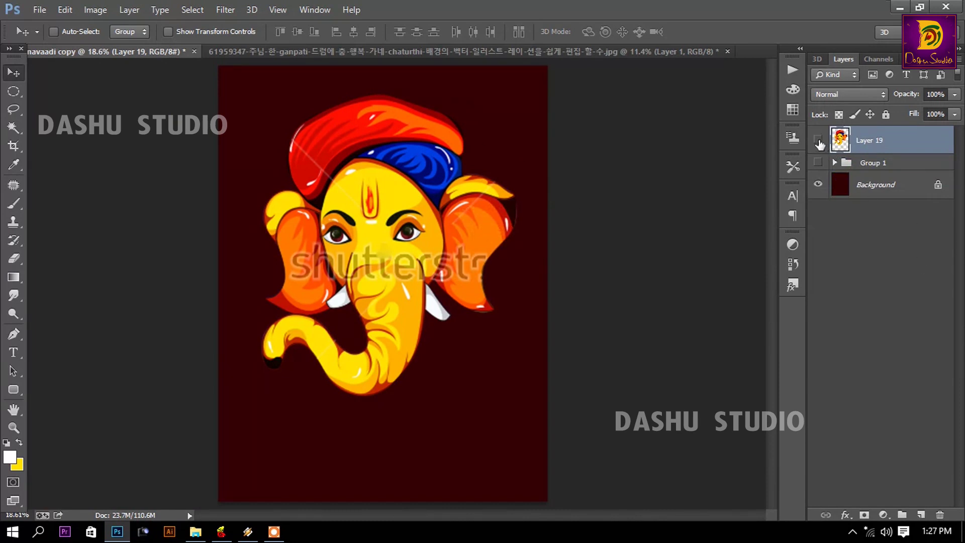
- Hide Layer 19 and bring the dancing Ganesha layer into the maroon poster
left_click(819, 142)
left_click(523, 51)
mouse_move(356, 259)
left_mouse_down()
mouse_move(181, 55)
mouse_move(349, 275)
mouse_move(390, 283)
mouse_move(432, 326)
left_mouse_up()
- Scale the placed Ganesha to about 71% of its size
key("ctrl+t")
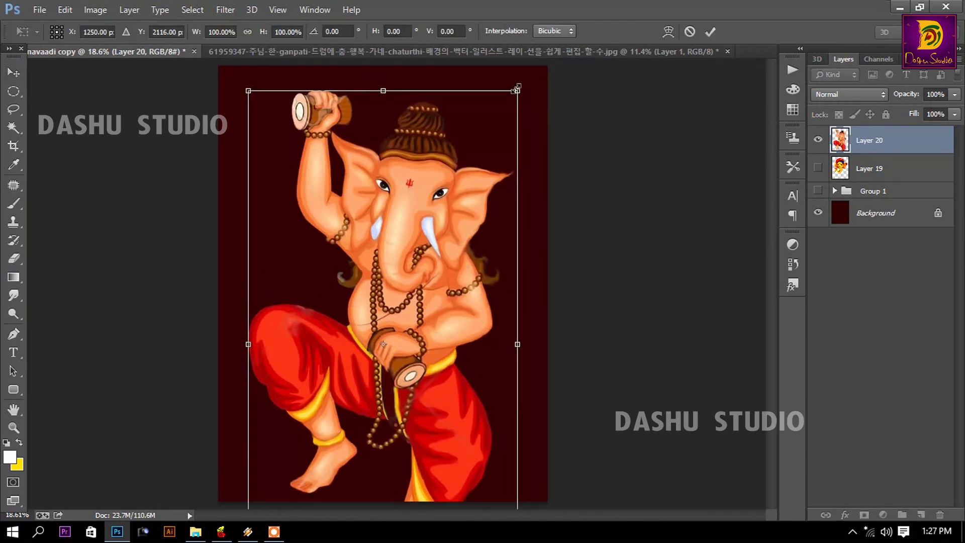
left_click_drag(517, 89, 478, 129)
left_click_drag(391, 226, 395, 267)
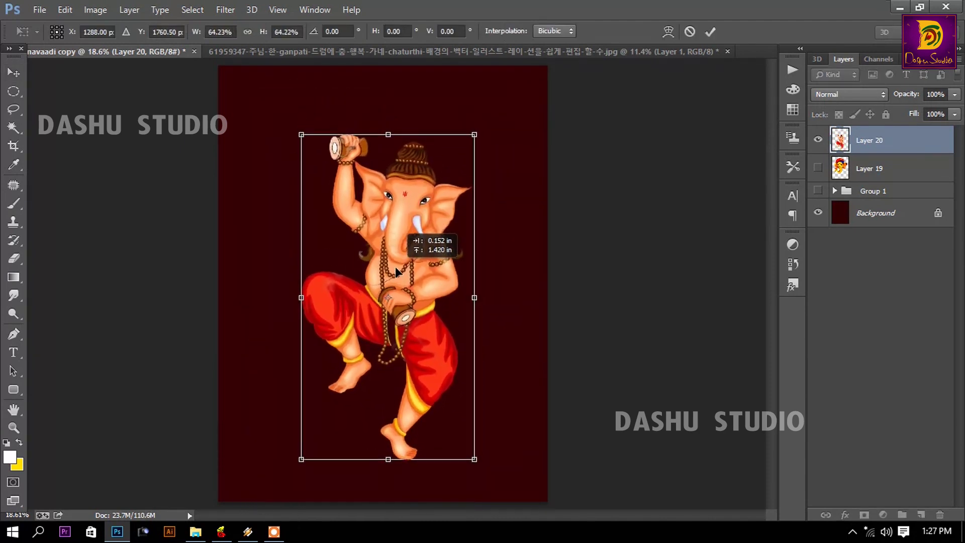
left_click_drag(476, 460, 496, 474)
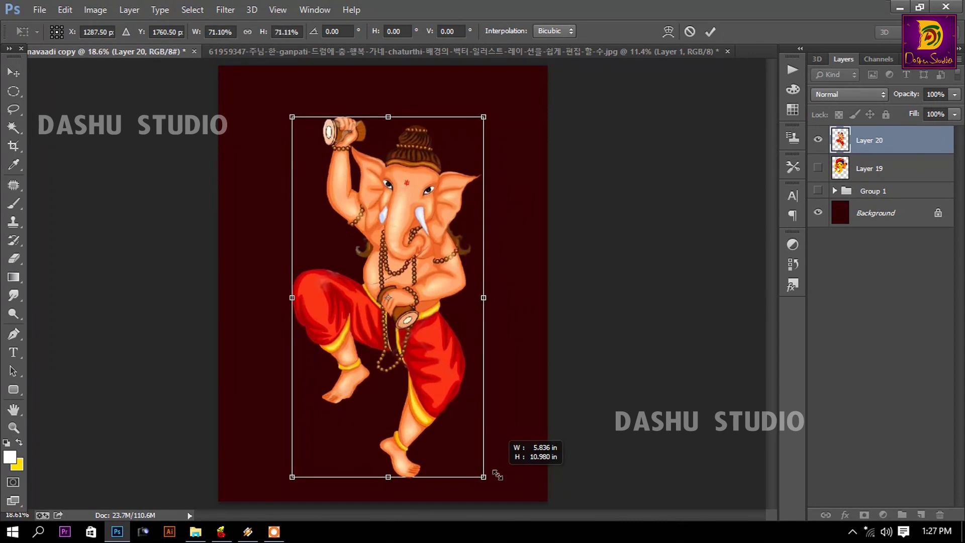
key("Return")
- Centre Ganesha horizontally and vertically on the poster canvas
key("ctrl+a")
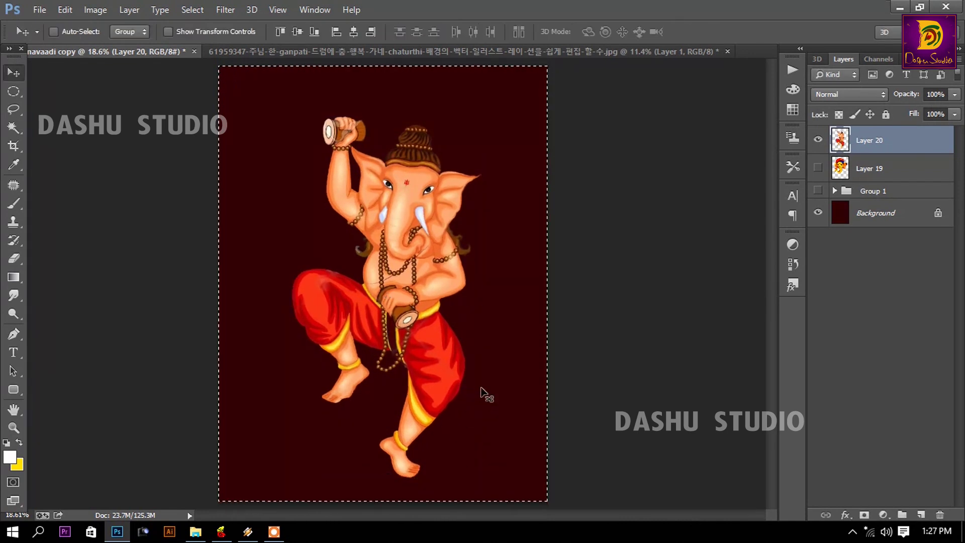
left_click(354, 31)
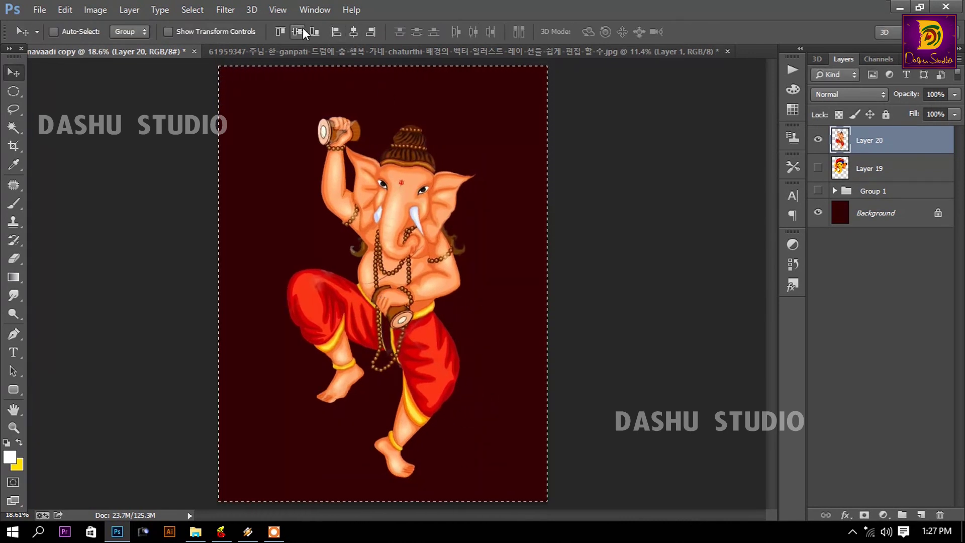
left_click(303, 31)
key("ctrl+d")
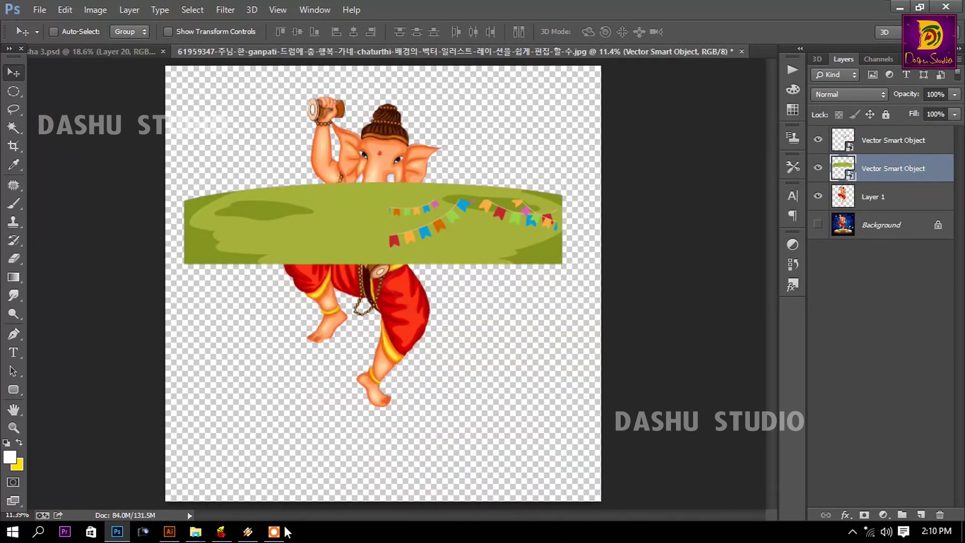
mouse_move(273, 531)
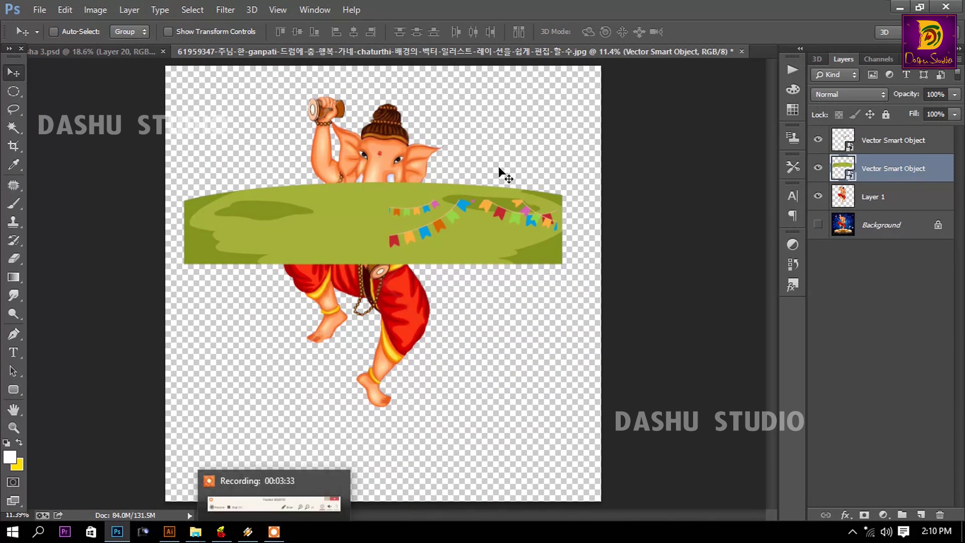
- Stretch the green ground strip across the poster bottom, layered beneath the Ganesha layers
mouse_move(331, 198)
left_mouse_down()
mouse_move(111, 55)
mouse_move(350, 261)
mouse_move(366, 393)
left_mouse_up()
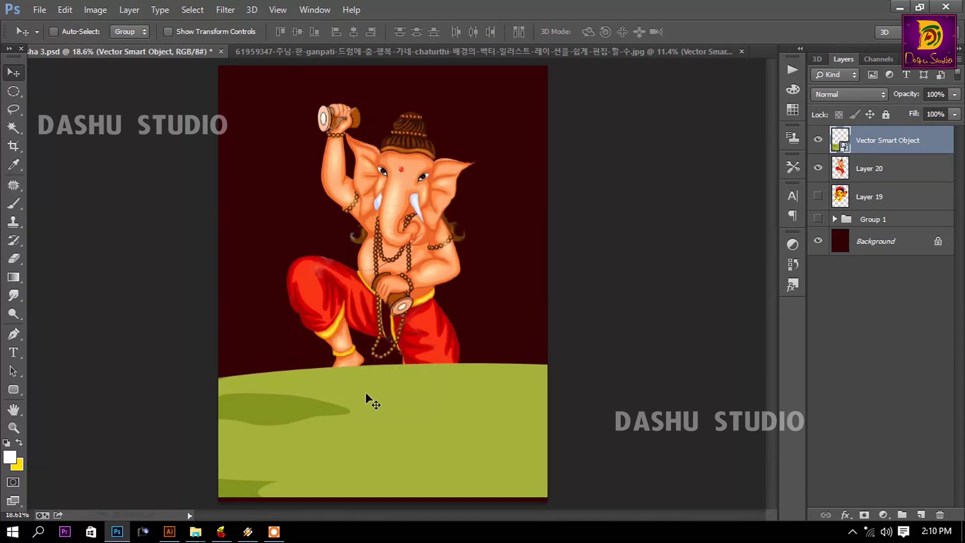
key("ctrl+t")
mouse_move(156, 383)
left_mouse_down()
mouse_move(243, 426)
mouse_move(501, 484)
left_mouse_up()
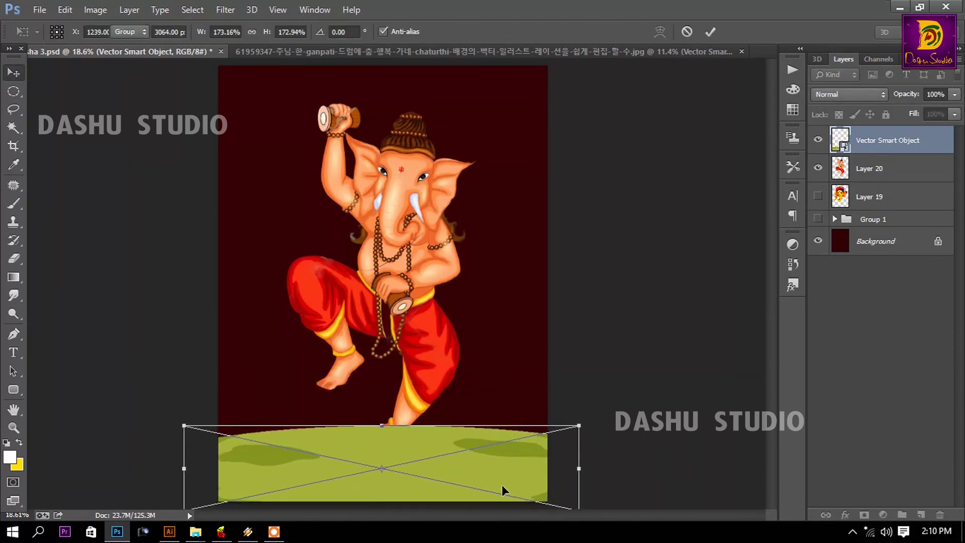
key("Return")
left_click_drag(901, 140, 941, 195)
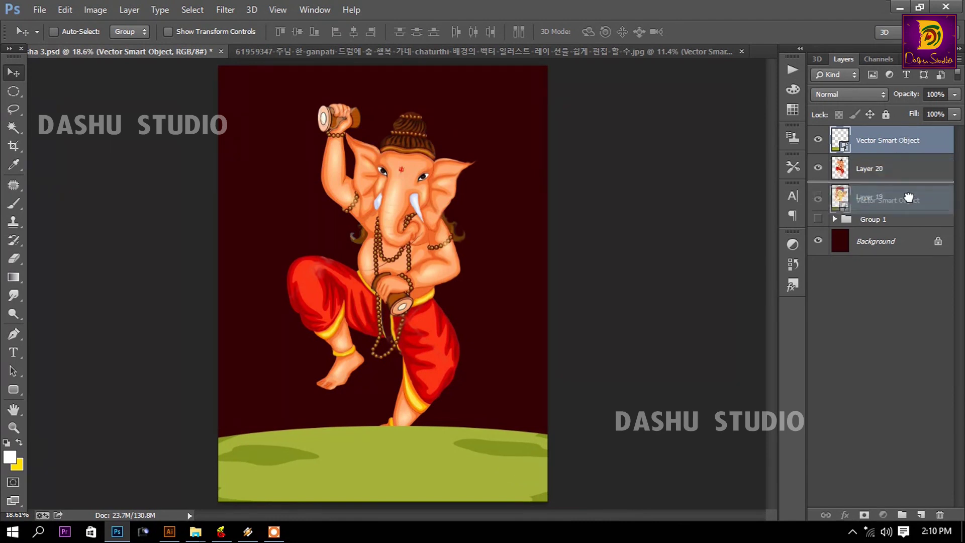
- Lower Layer 20, the dancing Ganesha, so his foot rests on the ground
right_click(433, 358)
left_click(481, 370)
left_click_drag(428, 348, 415, 360)
- Bring the bunting layer into the poster and position it at the top edge
left_click(306, 50)
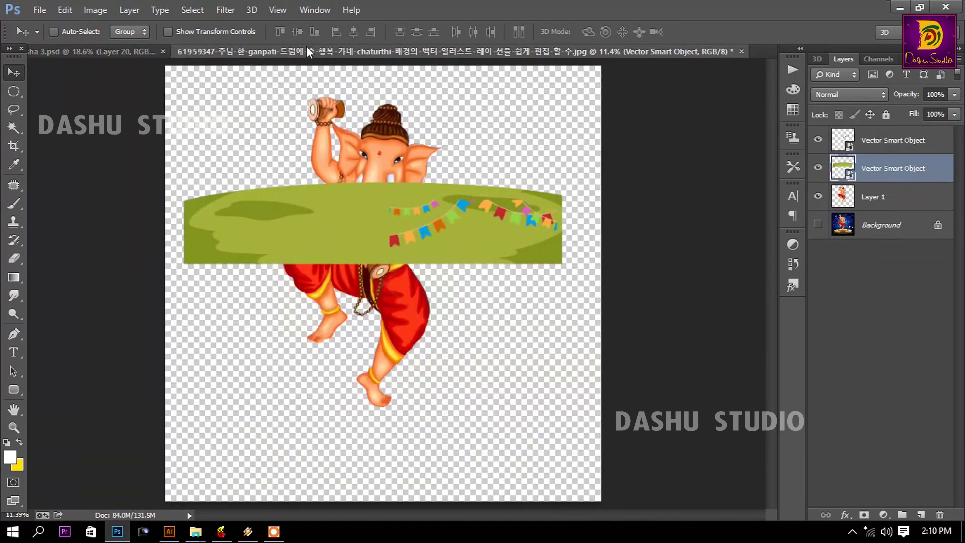
right_click(433, 204)
left_click(462, 213)
mouse_move(452, 217)
left_mouse_down()
mouse_move(424, 222)
mouse_move(145, 63)
mouse_move(284, 133)
left_mouse_up()
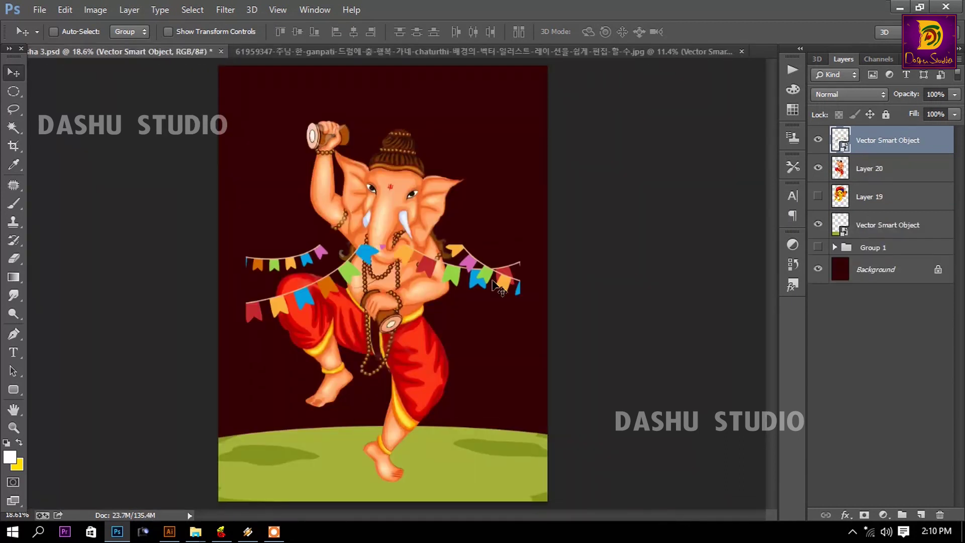
left_click_drag(494, 285, 522, 116)
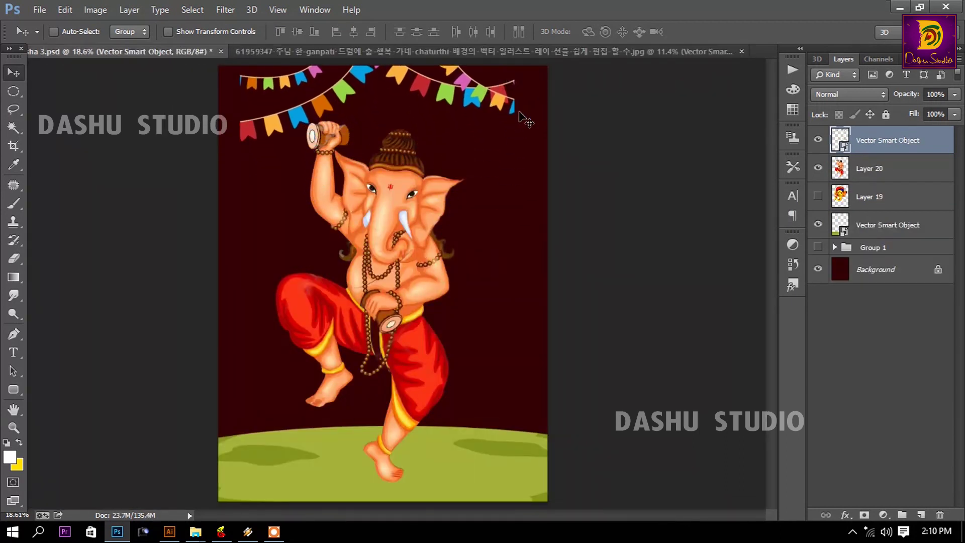
- Enlarge the bunting to about 144% width across the top of the poster
key("ctrl+t")
left_click_drag(565, 334, 603, 343)
left_click_drag(534, 269, 545, 277)
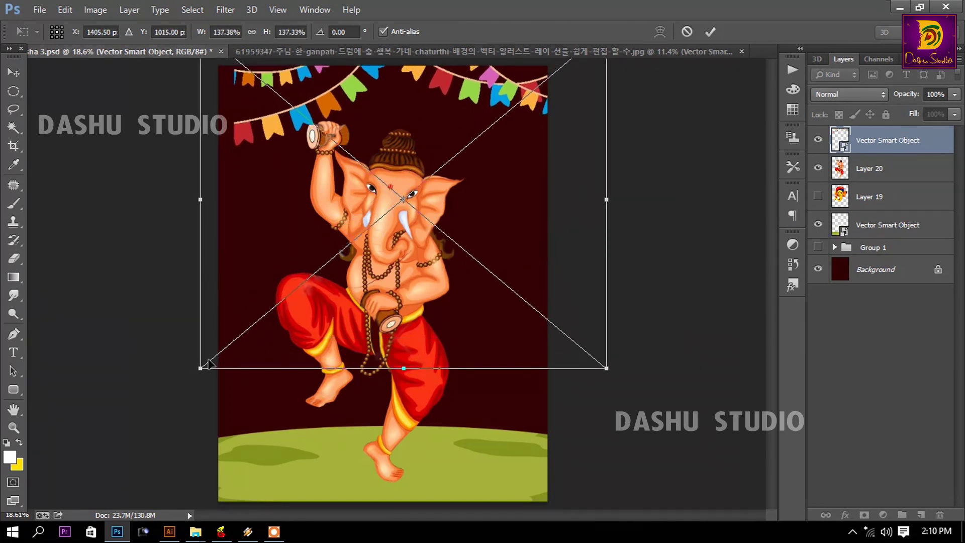
left_click_drag(197, 369, 183, 384)
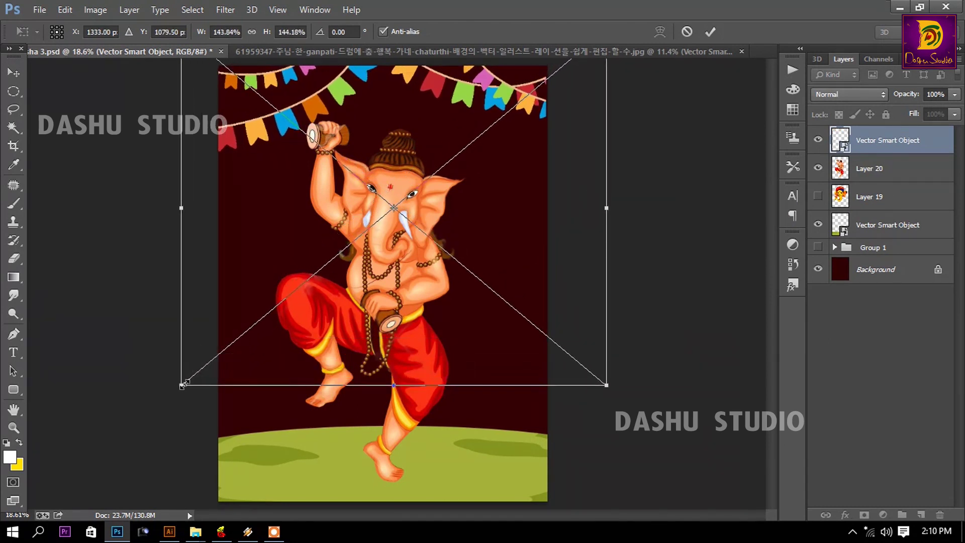
left_click_drag(403, 293, 406, 297)
key("Return")
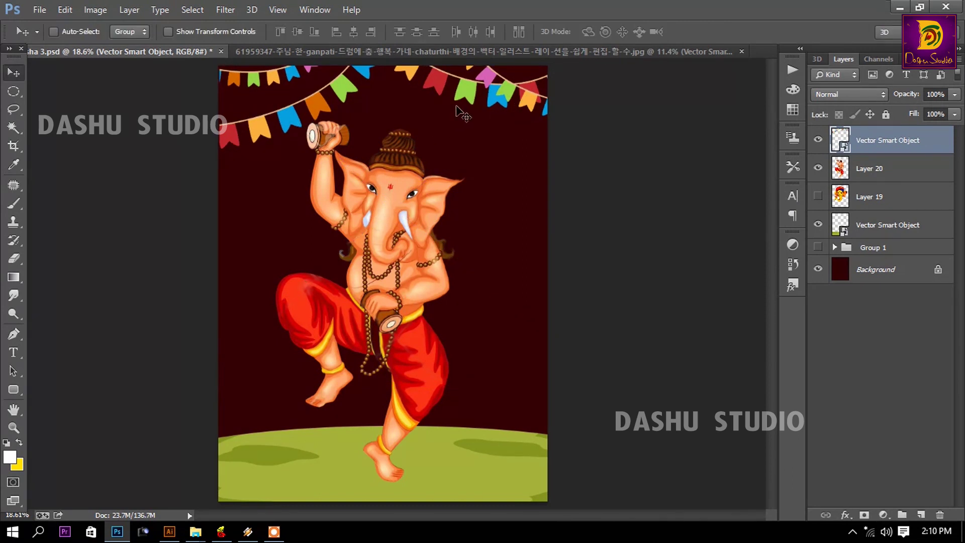
left_click(179, 10)
mouse_move(233, 165)
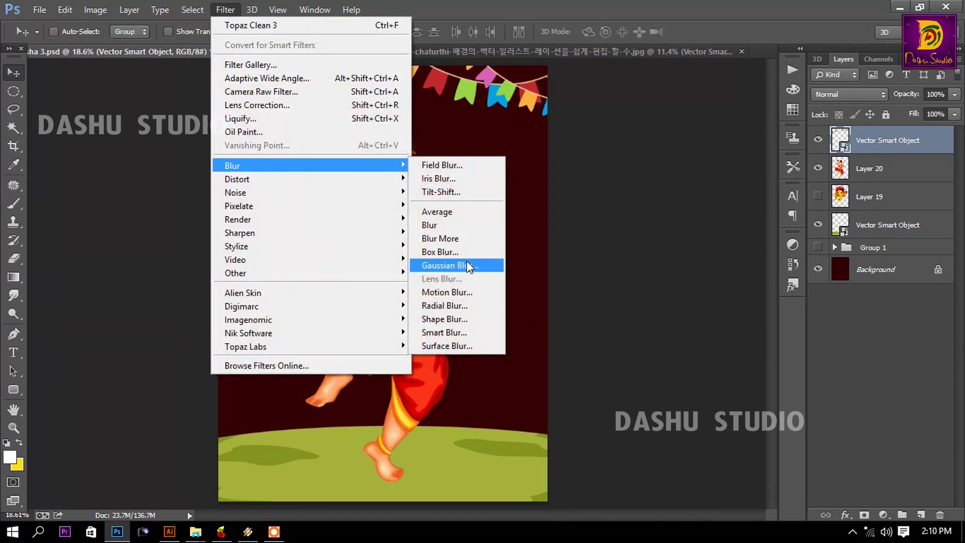
- Apply a 26.4-pixel Gaussian Blur to the bunting, then select Layer 19
left_click(465, 263)
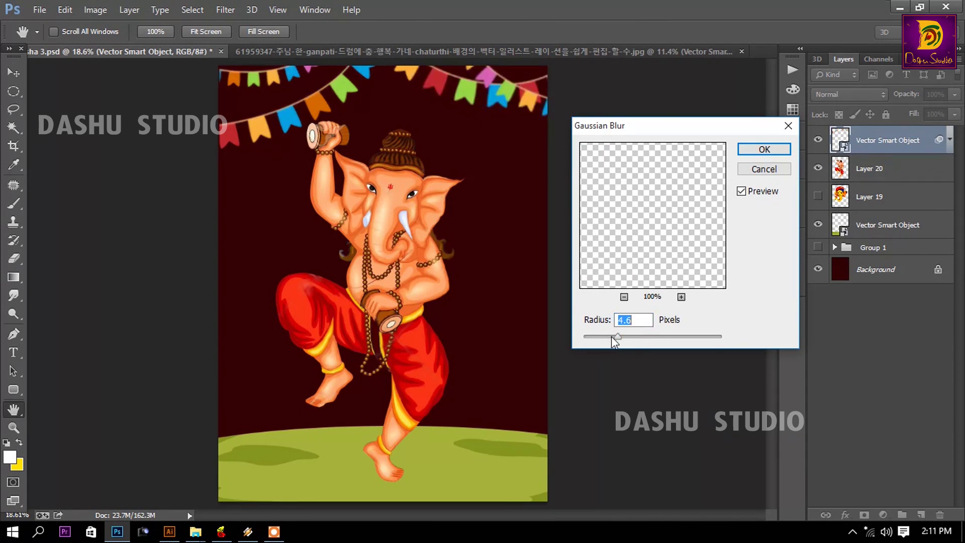
left_click(647, 335)
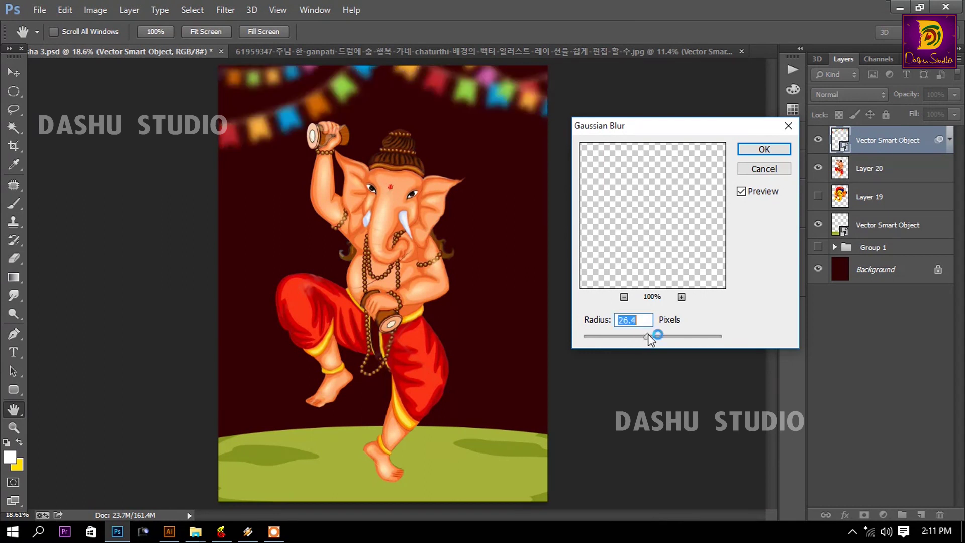
left_click(764, 149)
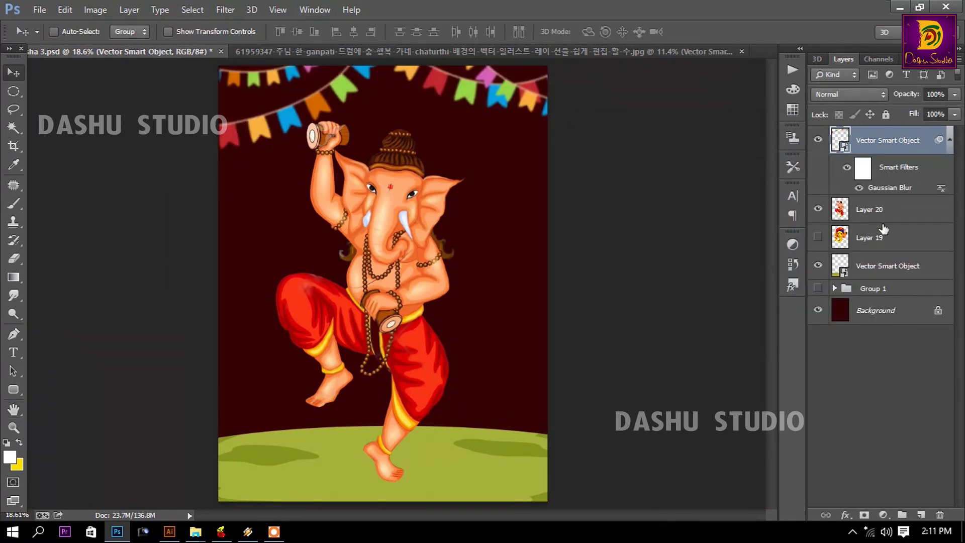
left_click(883, 232)
- On a new layer, paint soft shadow around the heel and shading on the grass
left_click(920, 514)
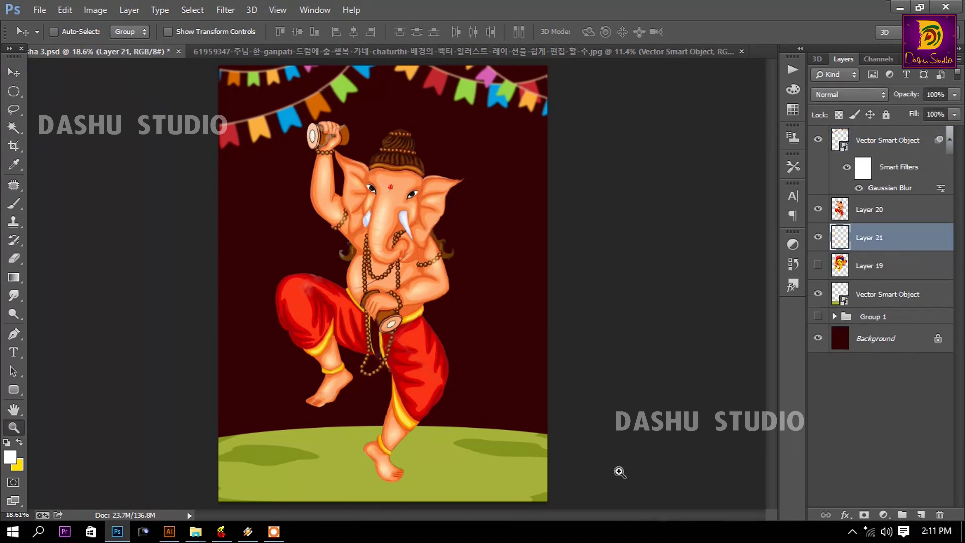
key("z")
left_click(372, 478)
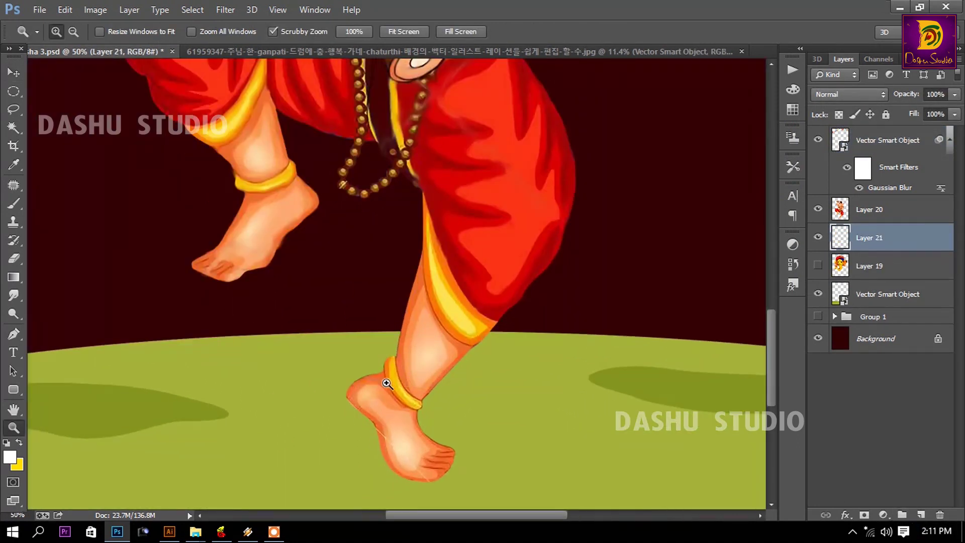
key("b")
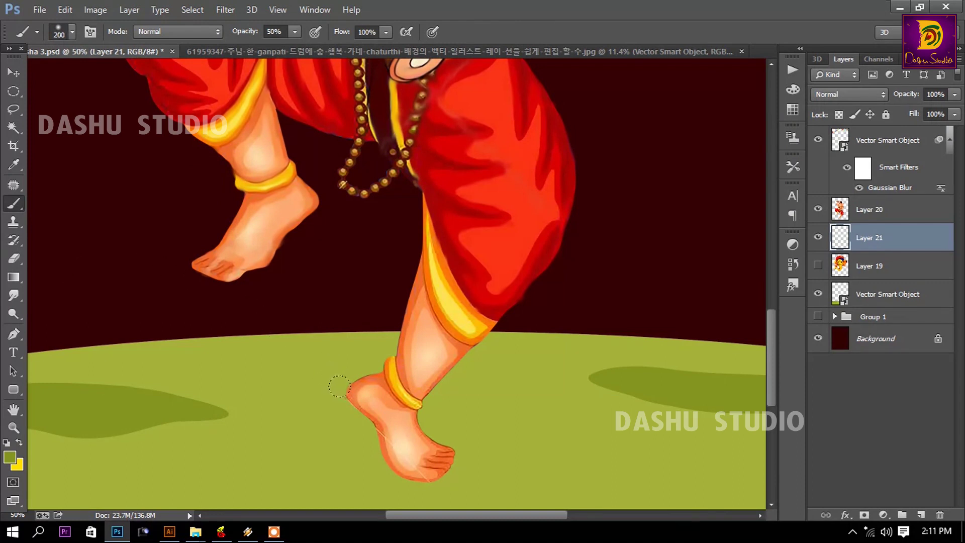
key("bracketleft")
mouse_move(342, 391)
left_mouse_down()
mouse_move(342, 405)
mouse_move(341, 390)
mouse_move(409, 457)
mouse_move(432, 386)
left_mouse_up()
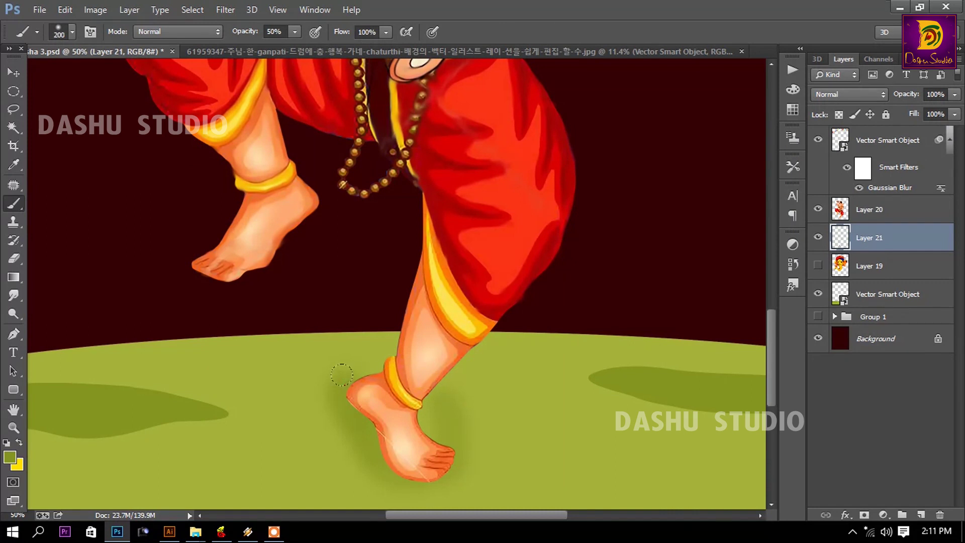
key("bracketright")
left_click_drag(323, 315, 242, 322)
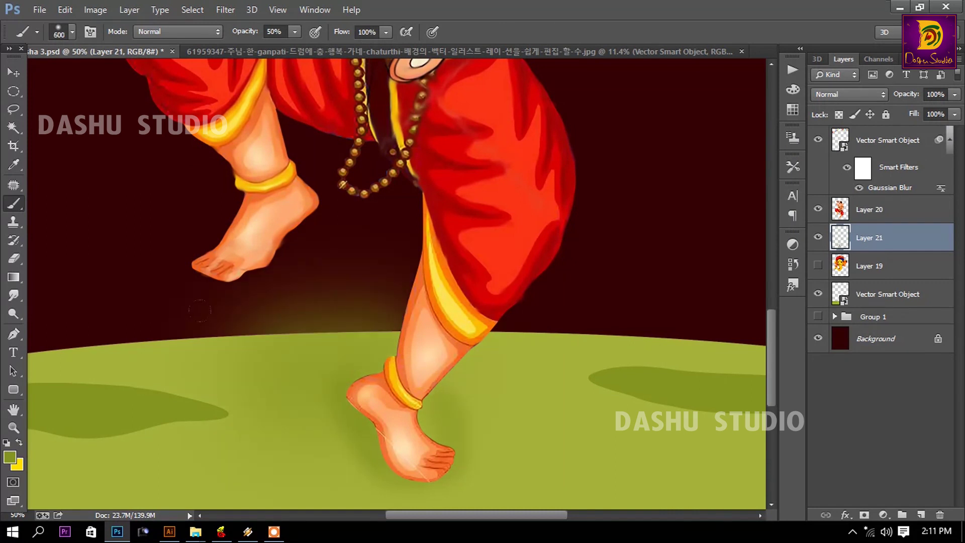
left_click_drag(503, 382, 392, 360)
scroll(304, 325, "down", 3)
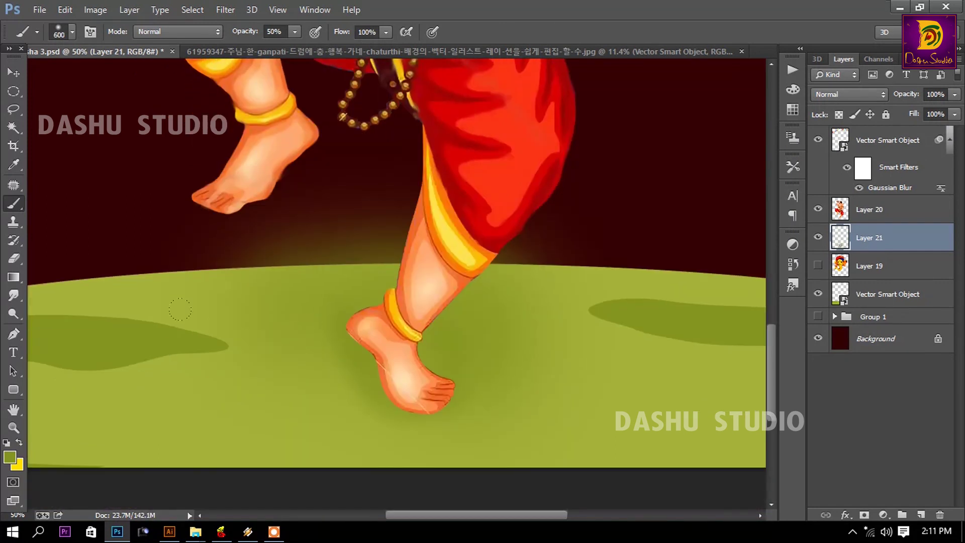
left_click_drag(180, 309, 124, 382)
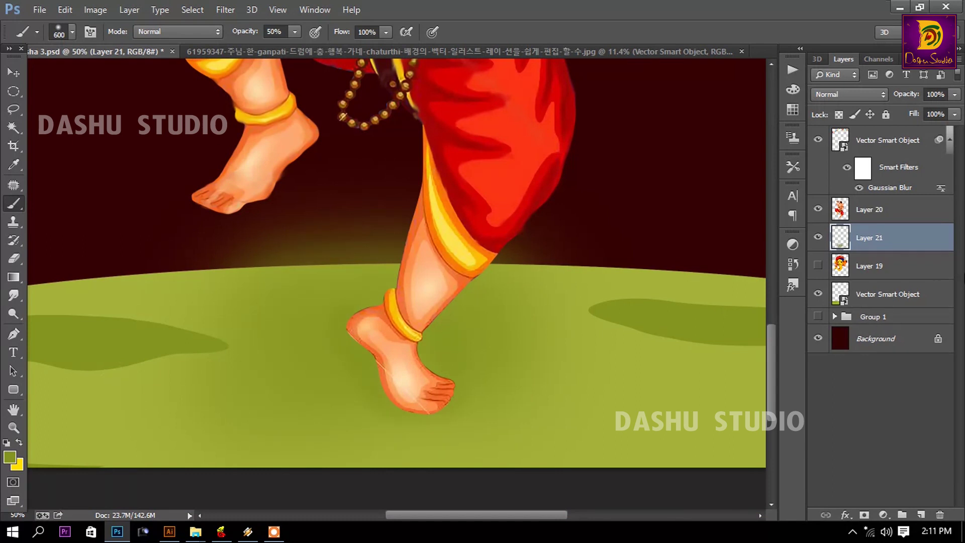
- Move the shadow layer below Layer 19, clip it to the ground, and duplicate and clip it
left_click_drag(907, 245, 907, 289)
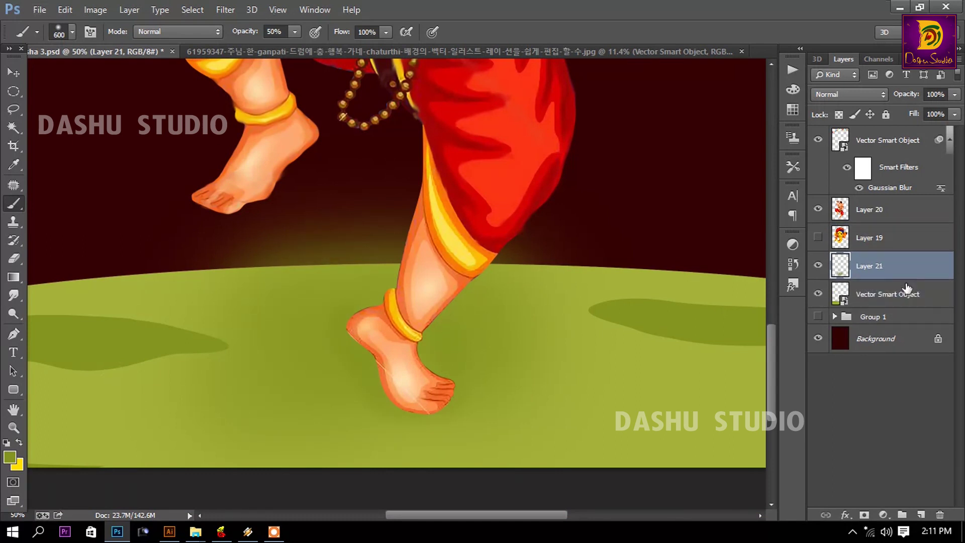
left_click(914, 279, "alt")
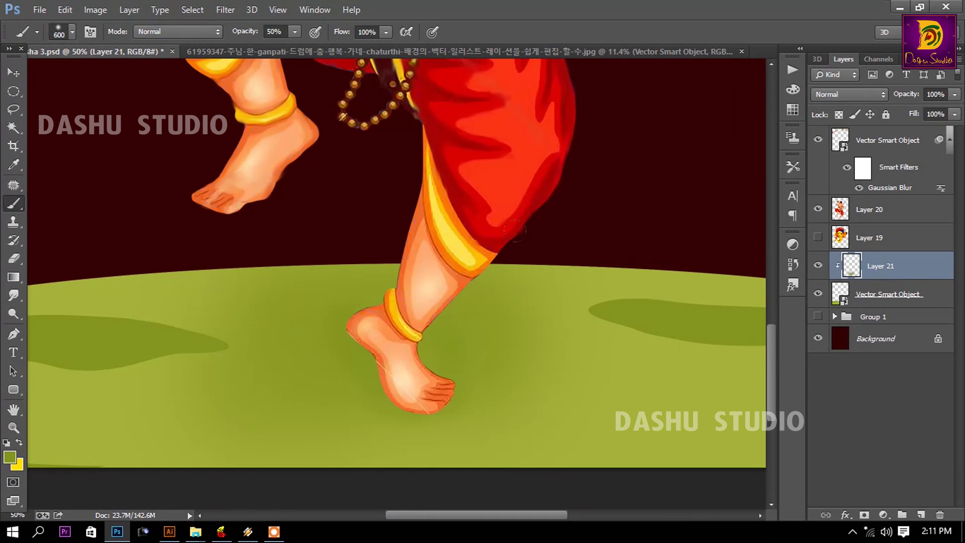
key("ctrl+j")
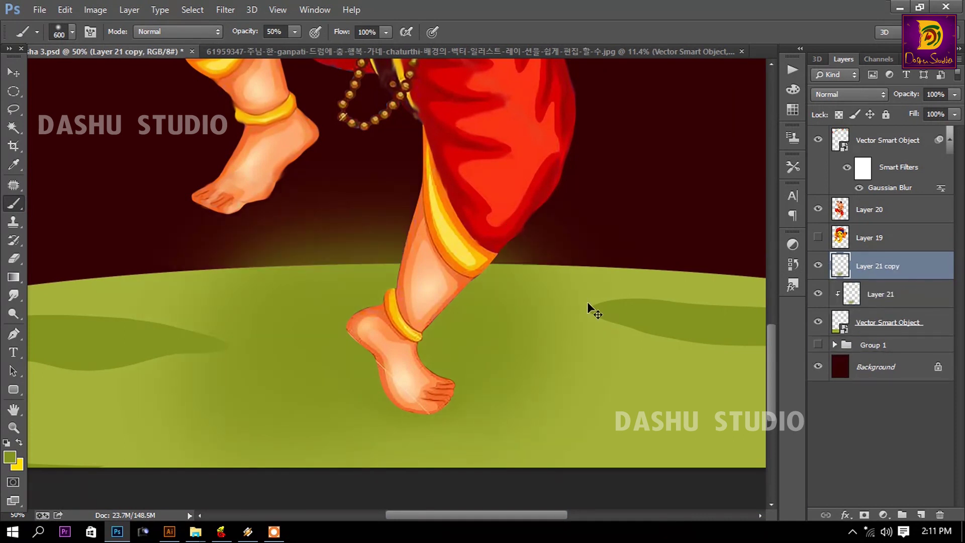
left_click(908, 280, "alt")
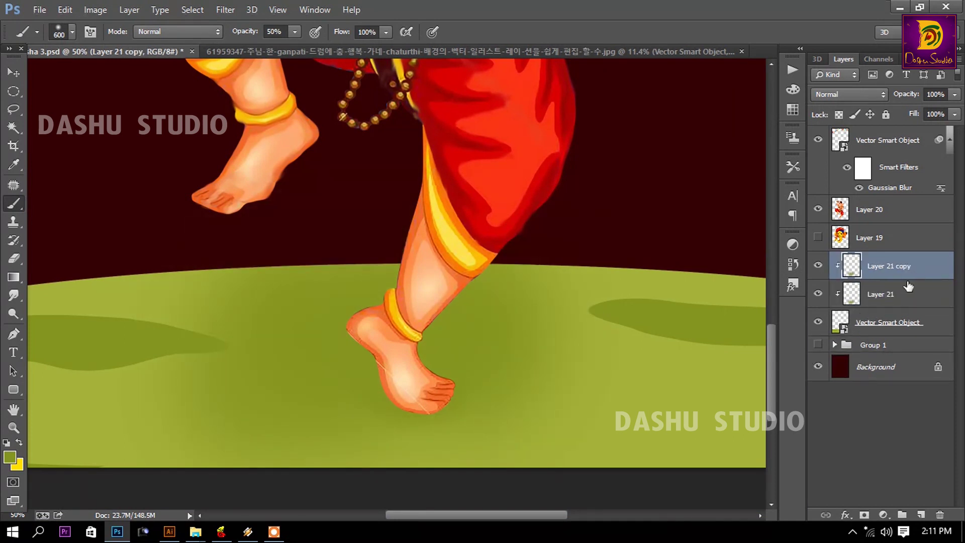
key("ctrl+0")
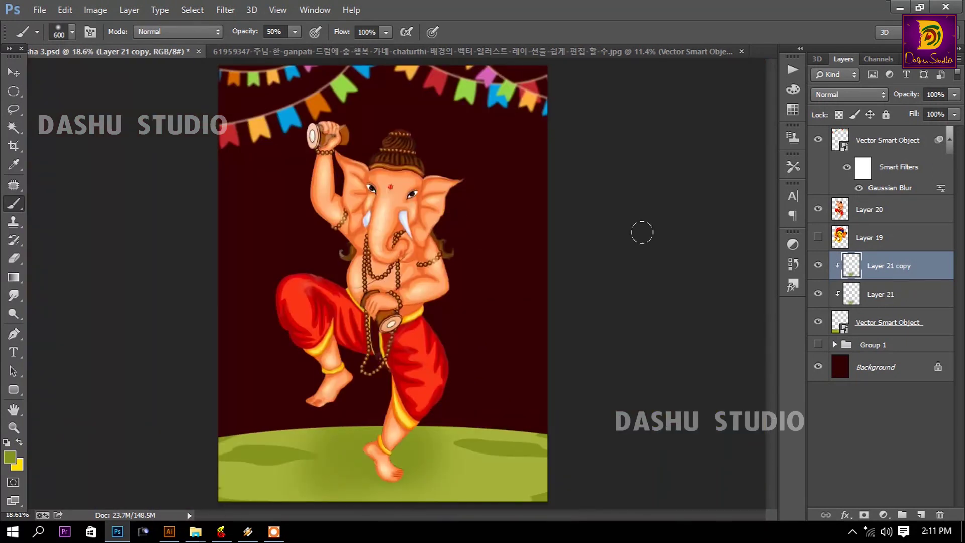
- Set the shadow copy's blend mode to Overlay, then cycle through modes toward Luminosity
left_click(854, 96)
left_click(852, 96)
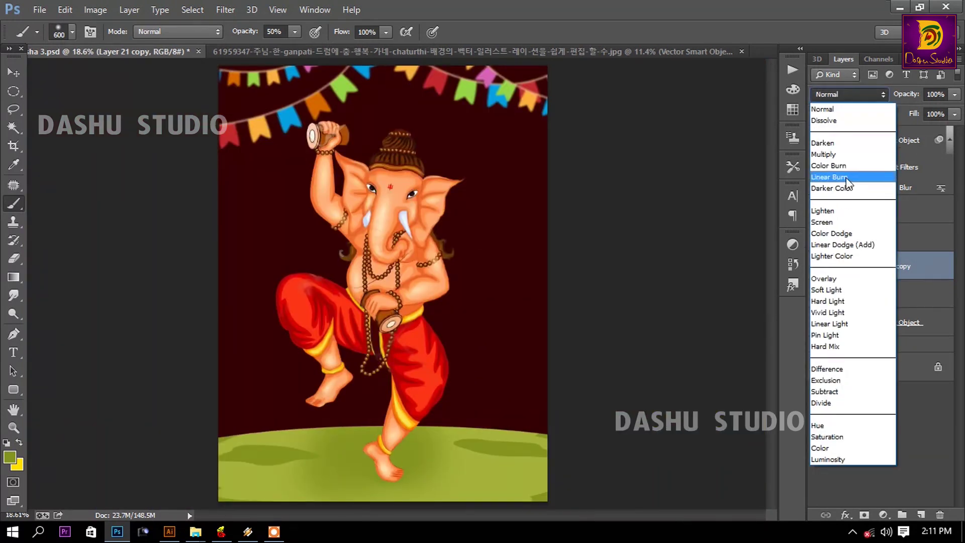
left_click(841, 280)
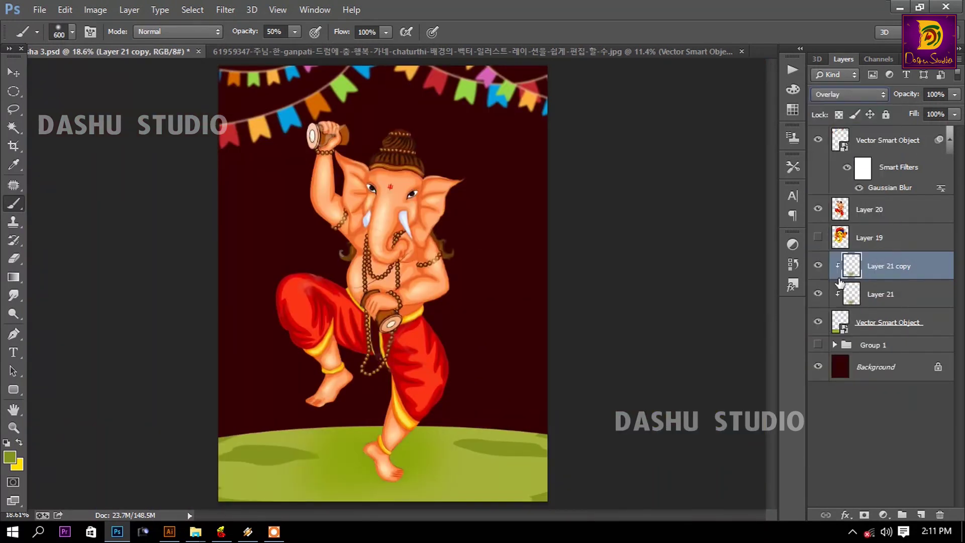
key("Down")
key("Down")
key("Down")
key("Down")
key("Down")
key("Down")
key("Down")
key("Down")
key("Down")
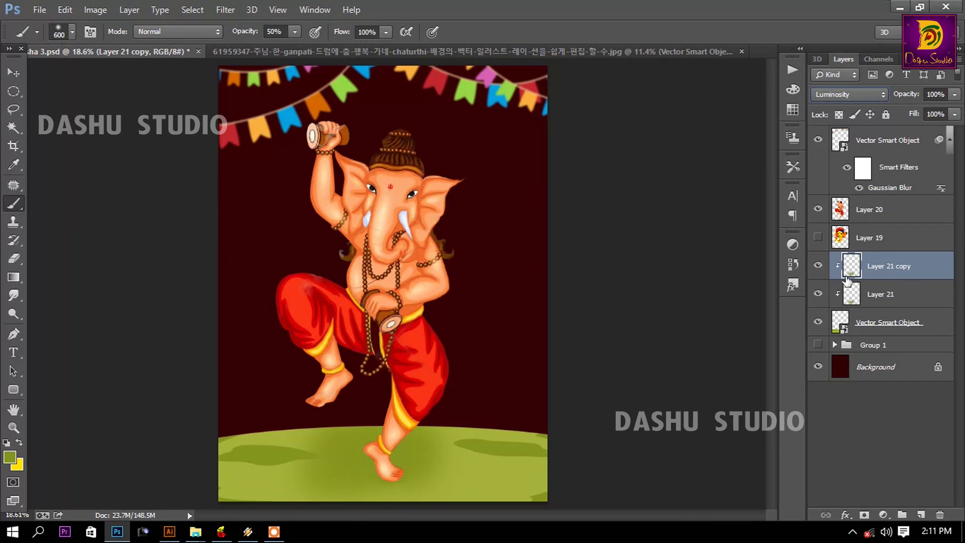
key("ctrl+t")
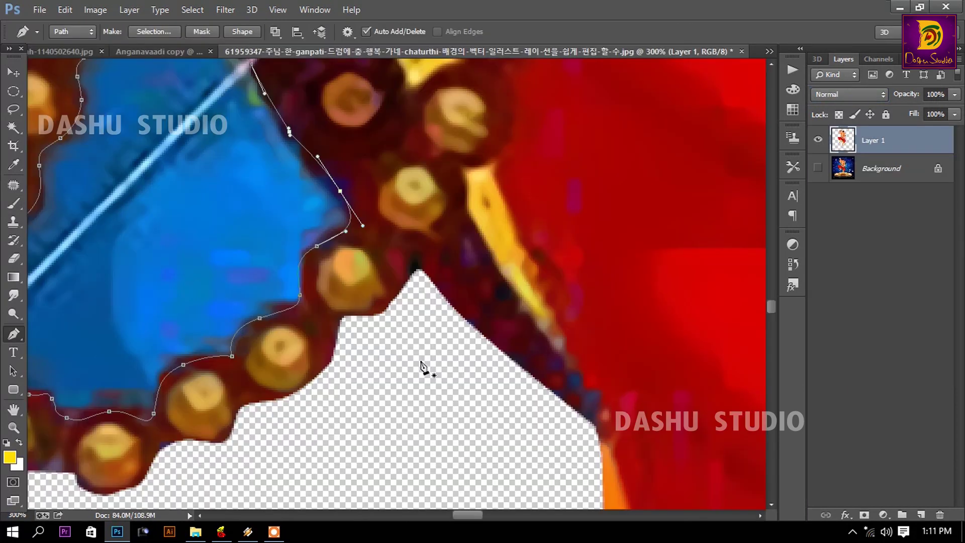
- Delete the leftover blue inside the traced bead-chain path, deselect, and fit the image
key("ctrl+Return")
key("Delete")
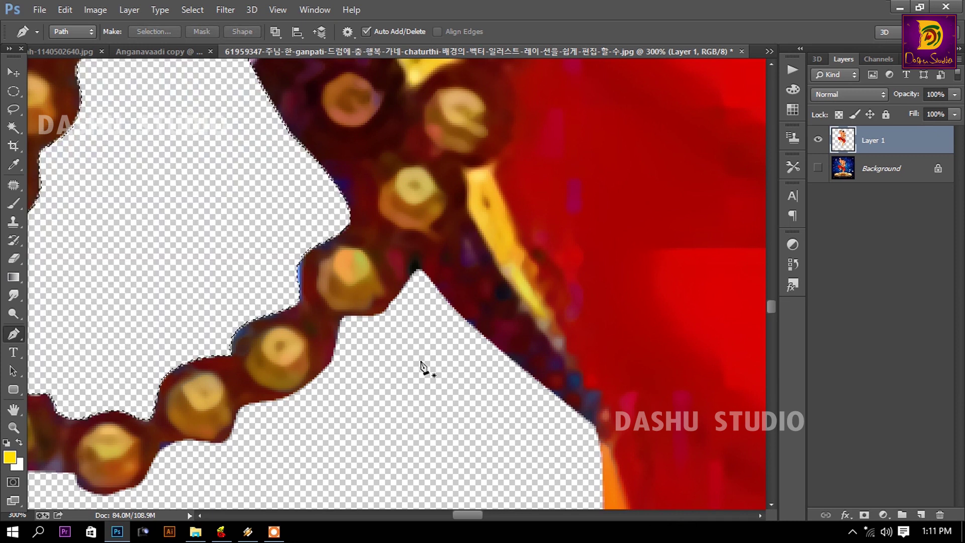
key("ctrl+d")
key("ctrl+0")
- Switch between the Move and Brush tools, then zoom in on the head
key("v")
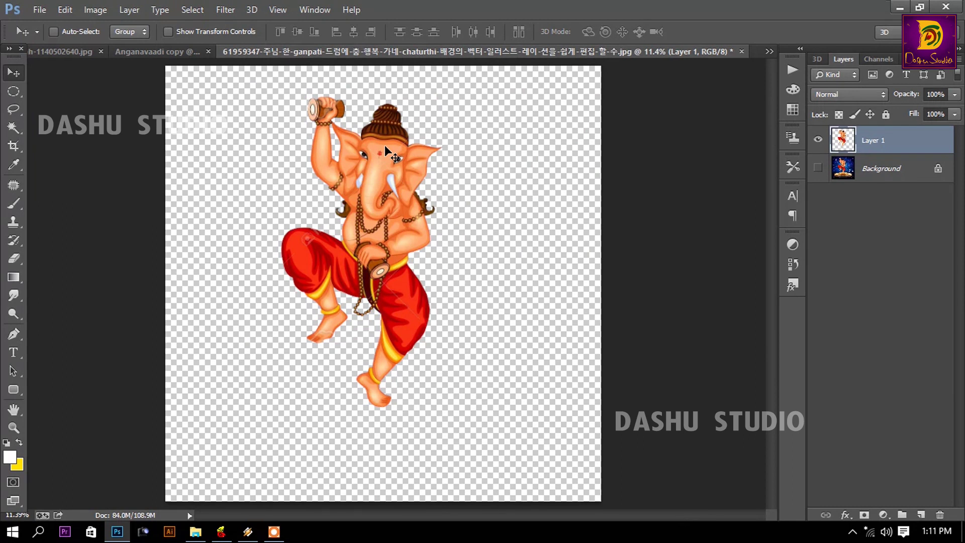
key("b")
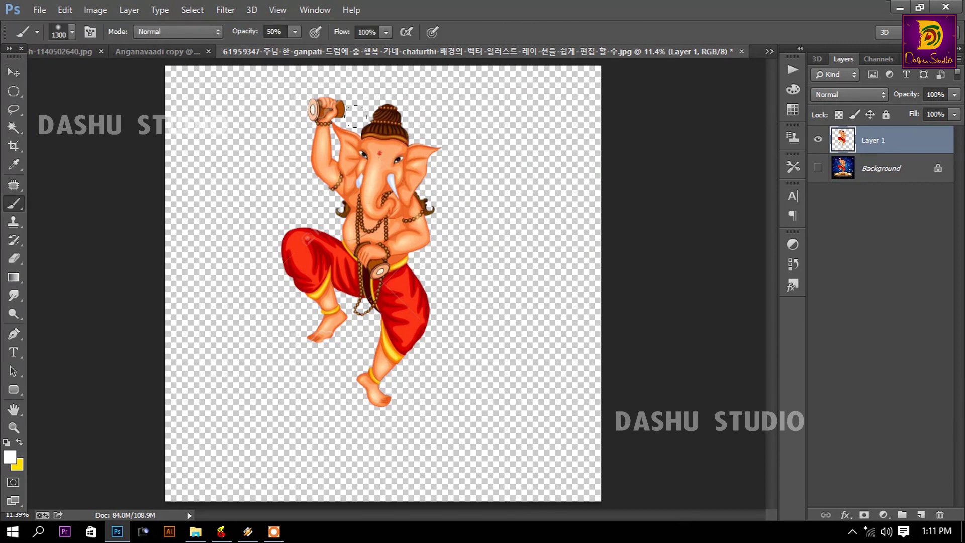
key("z")
left_click_drag(357, 115, 374, 114)
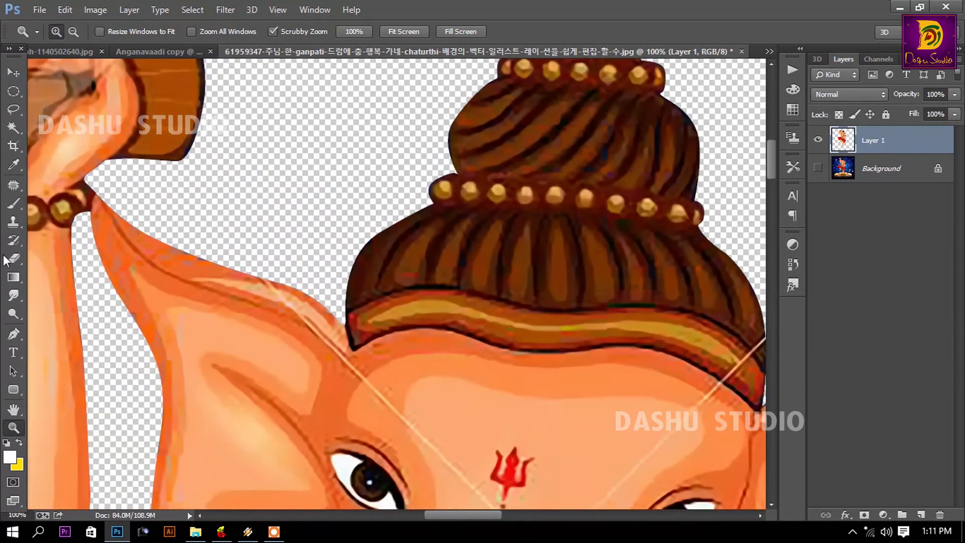
- Switch to the Smudge Tool with a soft round brush
left_click(14, 294)
right_click(14, 291)
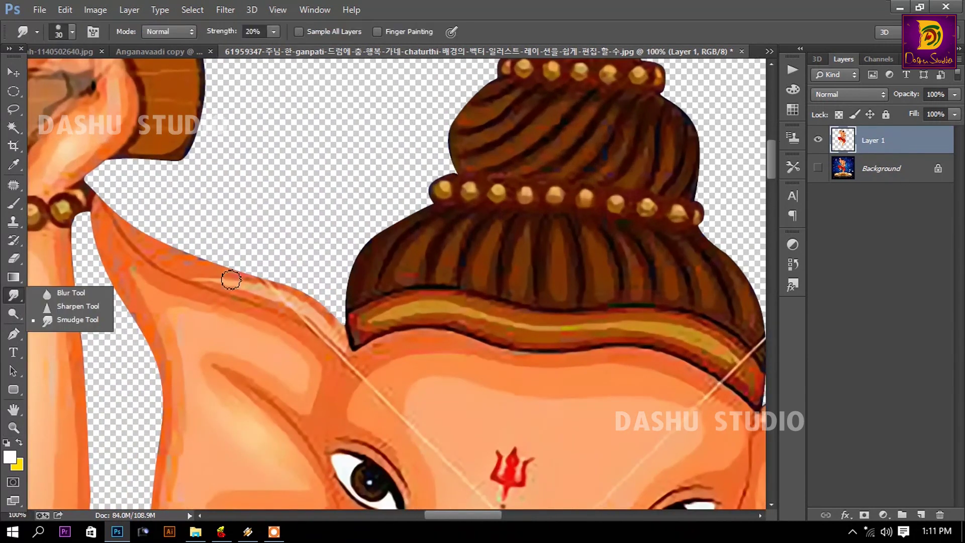
left_click(76, 321)
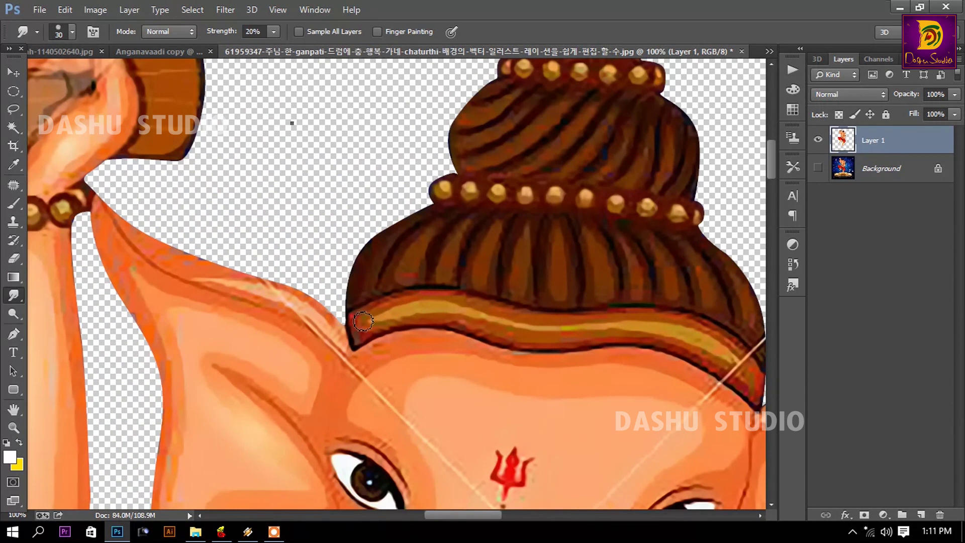
right_click(364, 328)
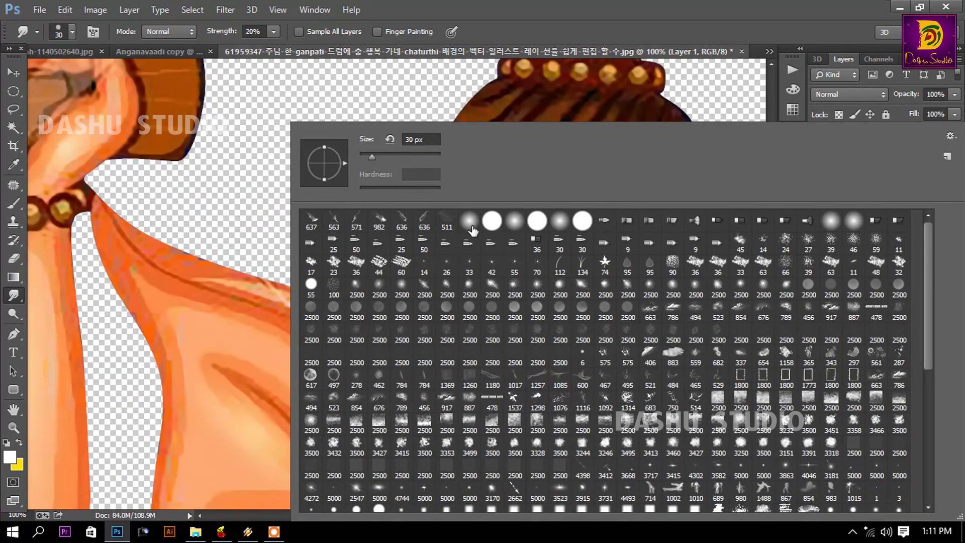
left_click(471, 228)
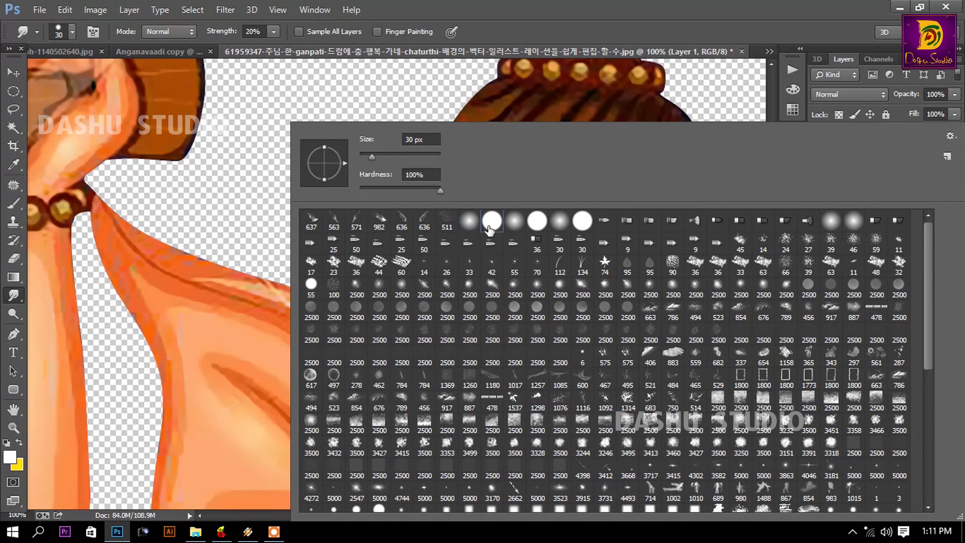
key("Return")
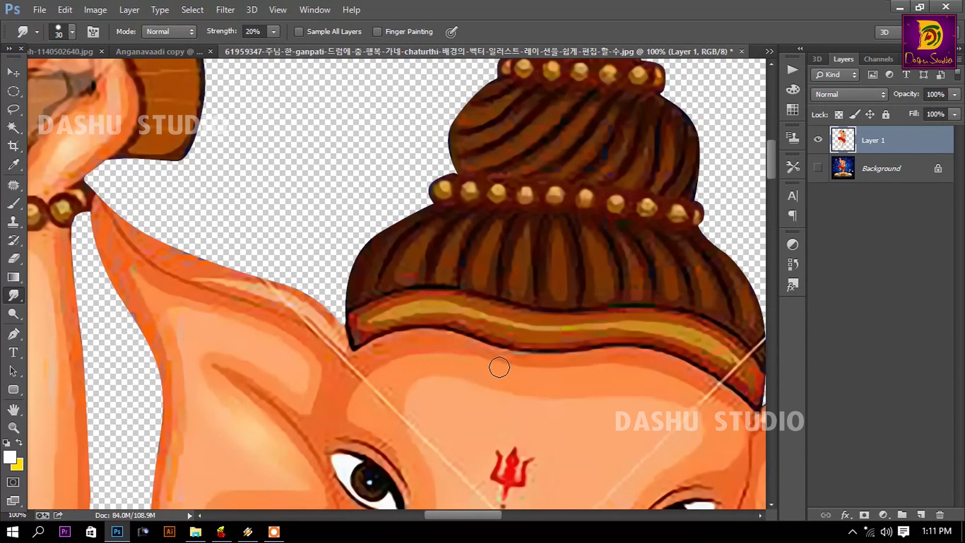
- Smudge along the brow and over the light diagonal forehead lines near the tilak
left_click_drag(410, 350, 437, 344)
mouse_move(366, 363)
left_mouse_down()
mouse_move(640, 363)
mouse_move(719, 392)
mouse_move(737, 417)
mouse_move(674, 394)
mouse_move(695, 405)
mouse_move(668, 430)
left_mouse_up()
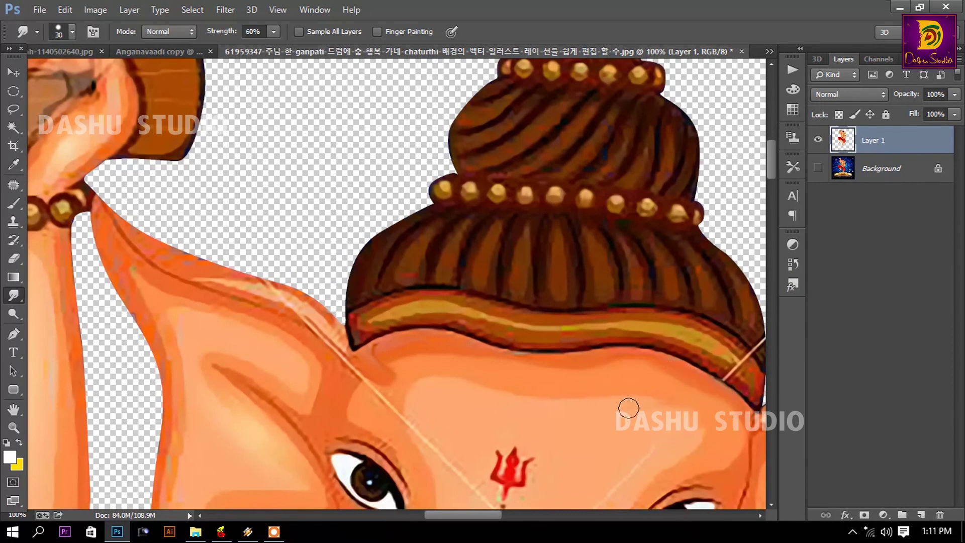
left_click_drag(575, 424, 341, 300)
mouse_move(422, 305)
left_mouse_down()
mouse_move(312, 413)
mouse_move(265, 407)
mouse_move(252, 390)
mouse_move(293, 440)
mouse_move(329, 461)
left_mouse_up()
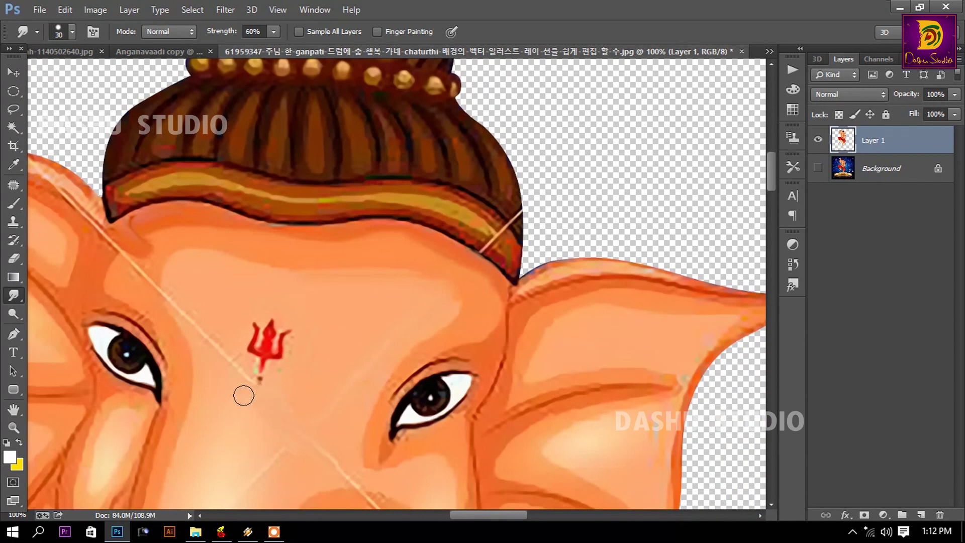
left_click_drag(226, 362, 246, 381)
mouse_move(209, 353)
left_mouse_down()
mouse_move(192, 310)
mouse_move(173, 295)
mouse_move(192, 326)
left_mouse_up()
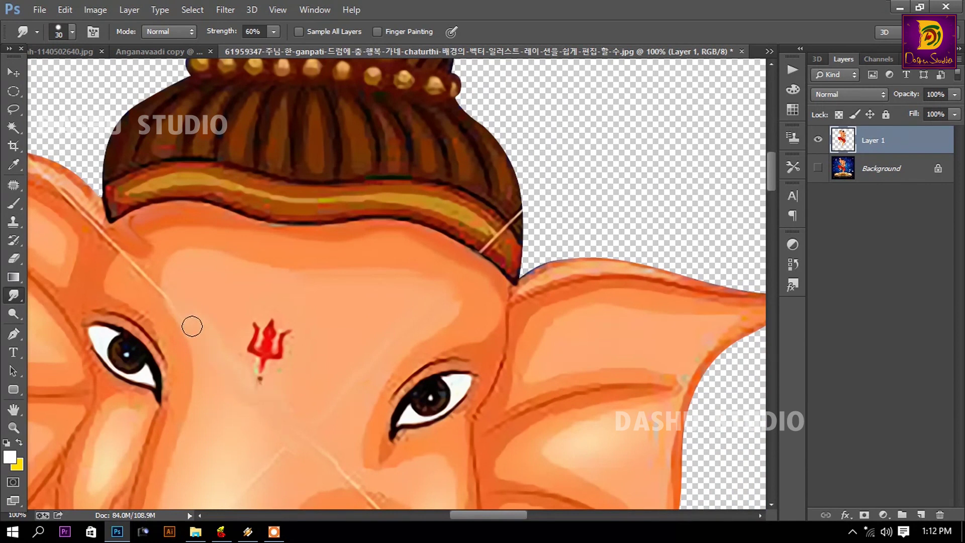
scroll(221, 433, "down", 3)
scroll(201, 357, "down", 1)
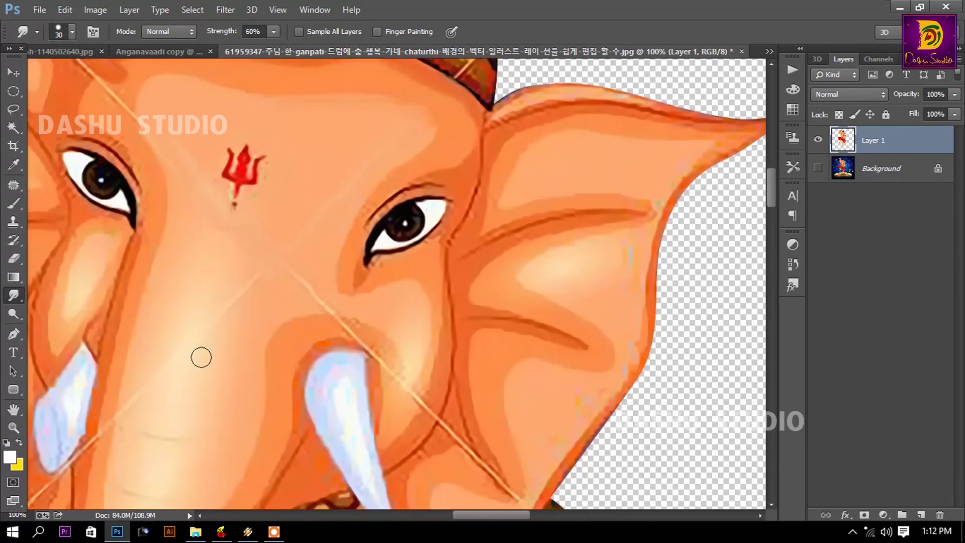
- Pick the 104-pixel soft brush, shrink it slightly, and zoom in on the forehead
right_click(207, 223)
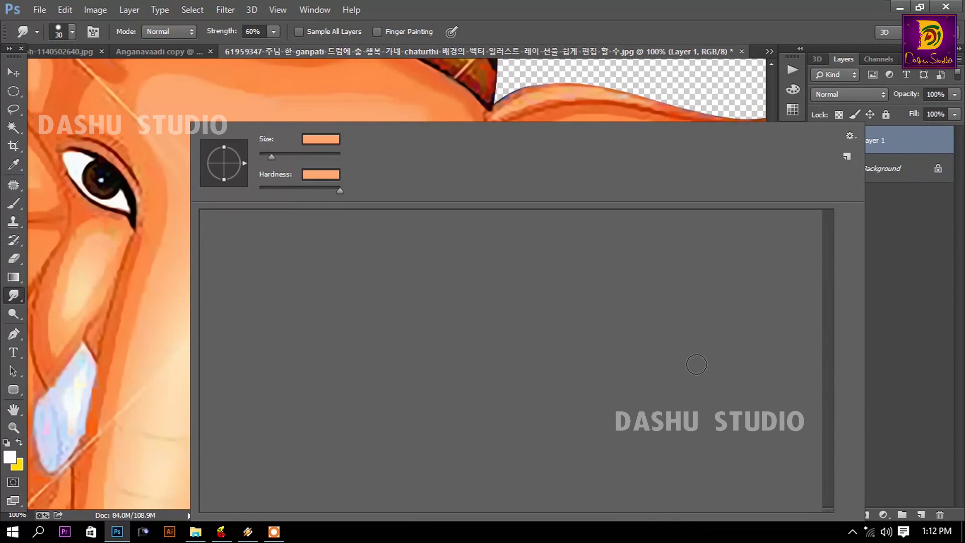
scroll(654, 342, "down", 3)
scroll(648, 337, "down", 3)
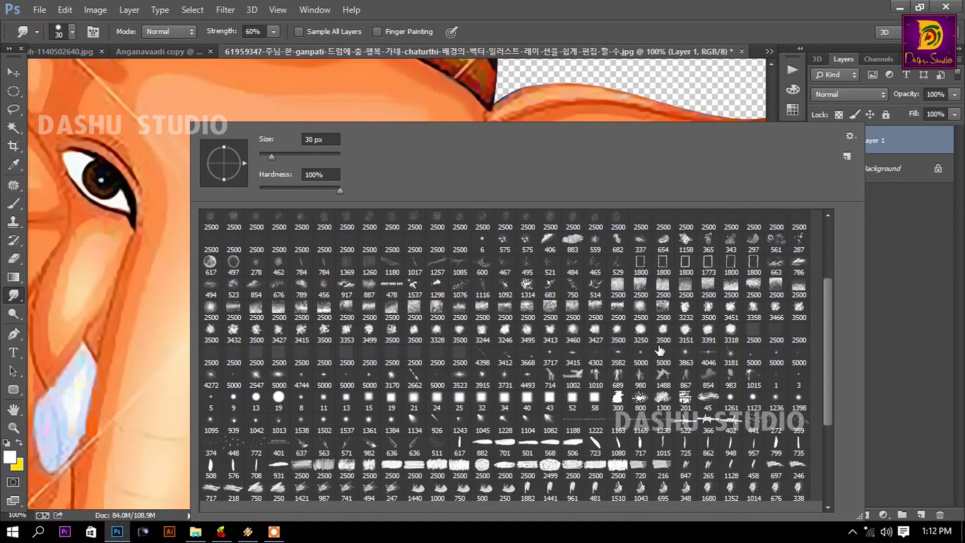
scroll(641, 328, "down", 3)
scroll(642, 327, "down", 2)
scroll(640, 322, "down", 2)
scroll(639, 316, "down", 2)
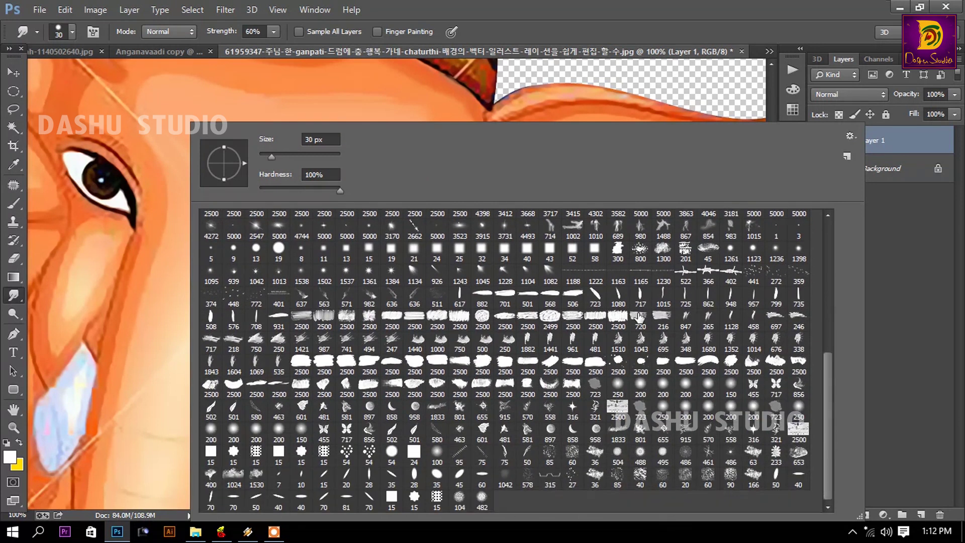
left_click(459, 498)
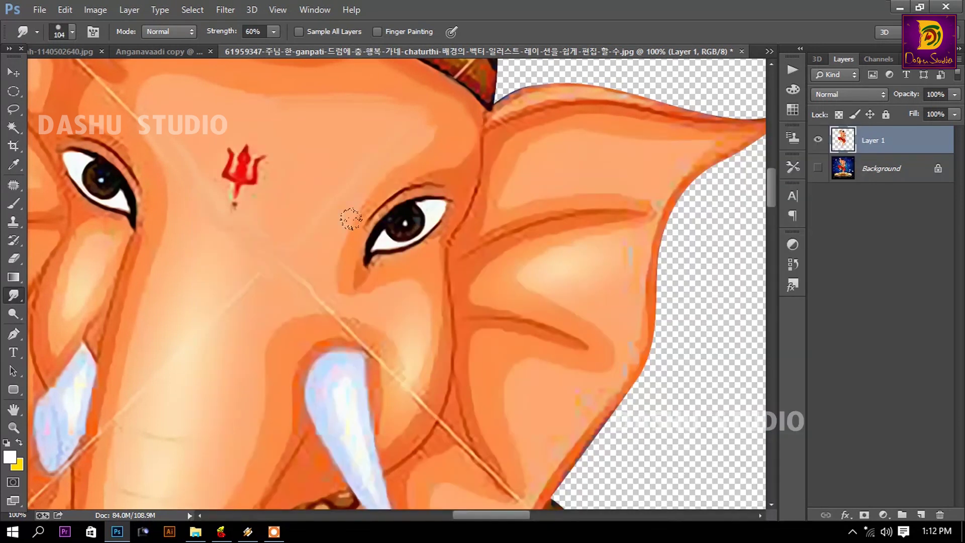
key("bracketleft")
key("bracketleft")
key("bracketleft")
key("bracketleft")
key("ctrl+plus")
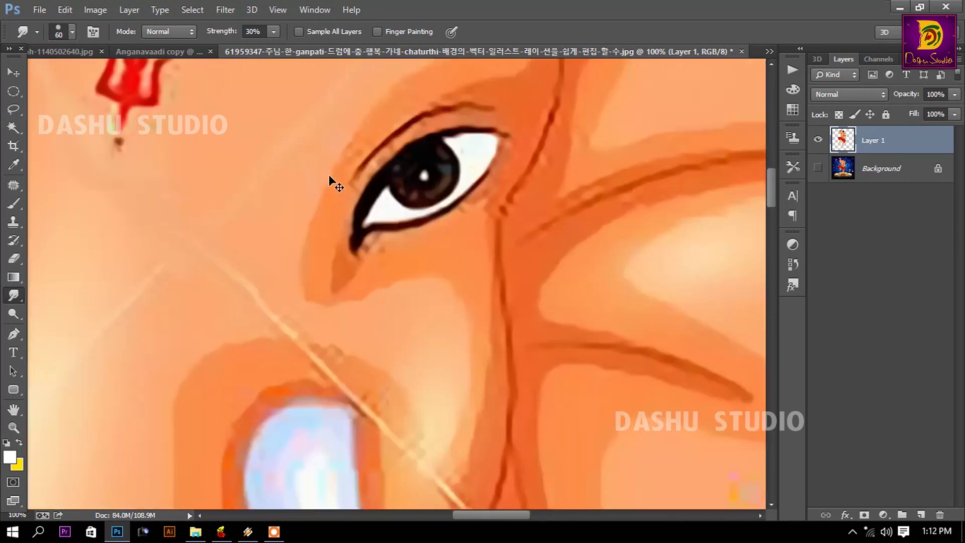
scroll(316, 157, "up", 5)
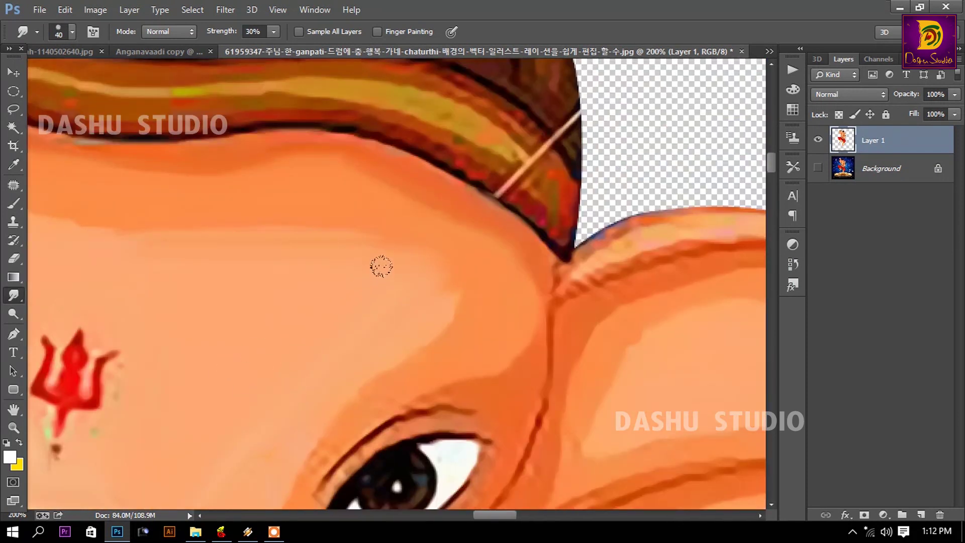
- With a smaller smudge brush, blend the light diagonal streaks on the forehead and brow into the skin
key("bracketleft")
key("bracketleft")
left_click_drag(222, 224, 481, 294)
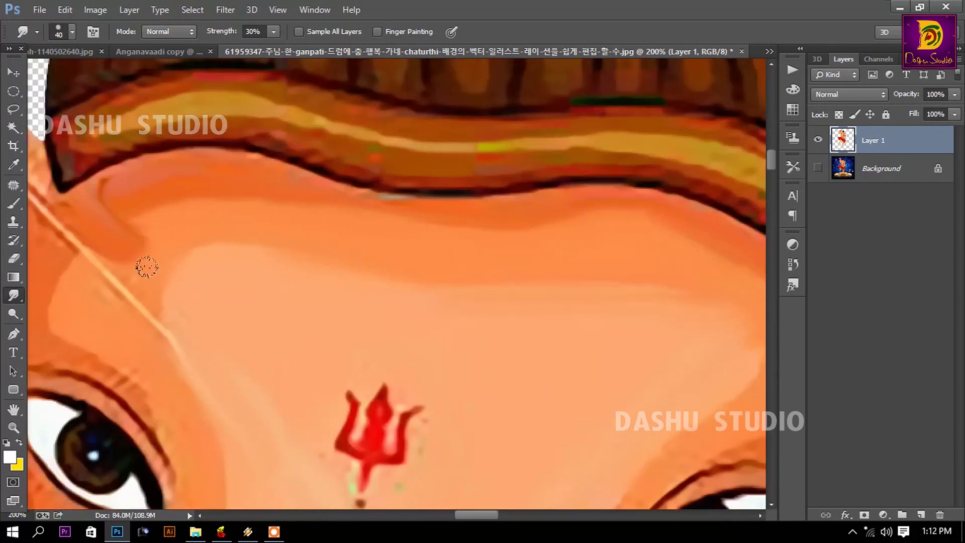
mouse_move(91, 259)
left_mouse_down()
mouse_move(162, 355)
mouse_move(206, 392)
left_mouse_up()
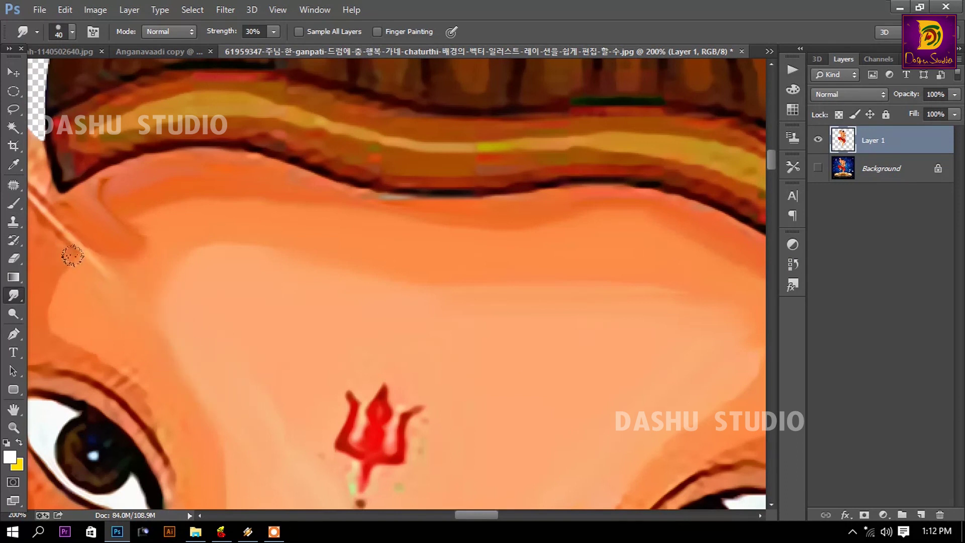
scroll(91, 255, "left", 5)
mouse_move(261, 218)
left_mouse_down()
mouse_move(302, 280)
mouse_move(306, 258)
mouse_move(284, 279)
left_mouse_up()
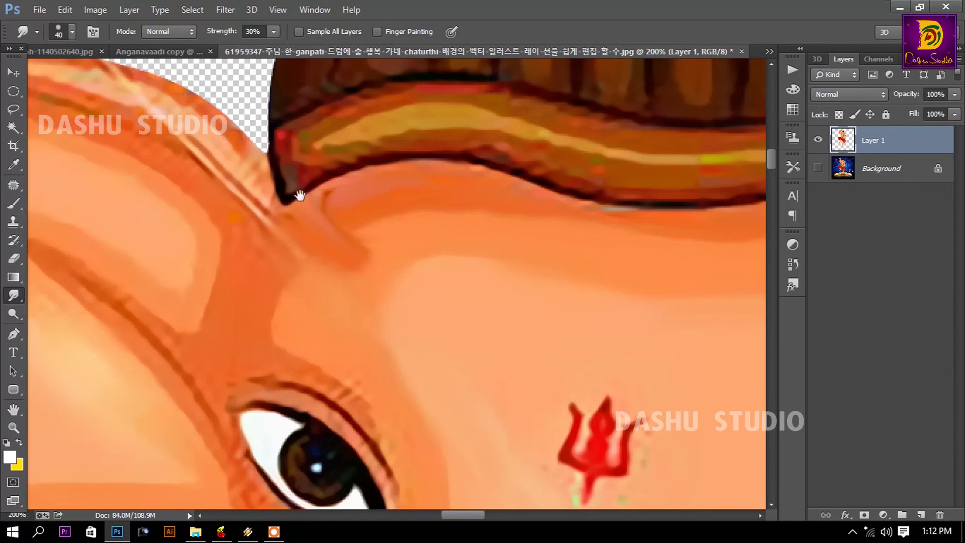
left_click_drag(300, 195, 411, 351)
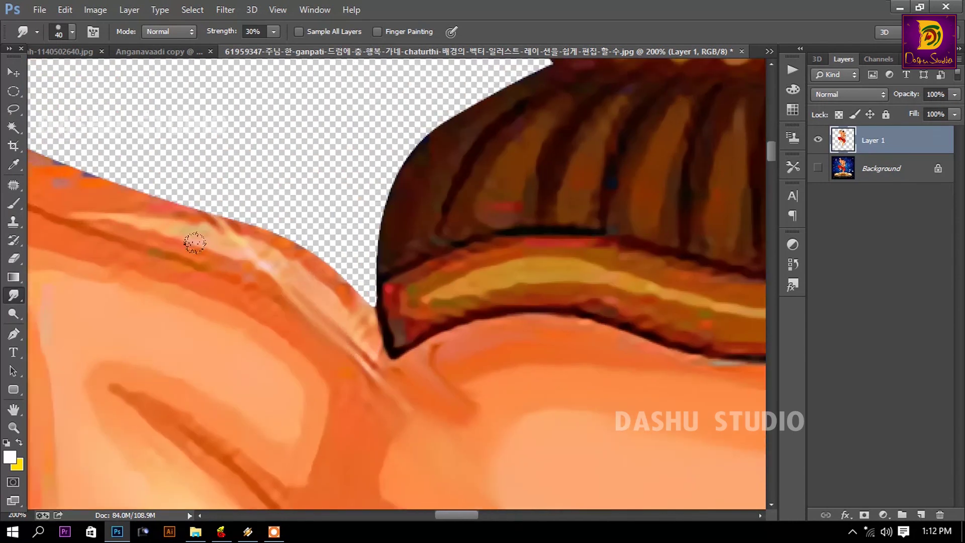
mouse_move(195, 243)
left_mouse_down()
mouse_move(300, 263)
mouse_move(344, 316)
mouse_move(373, 376)
left_mouse_up()
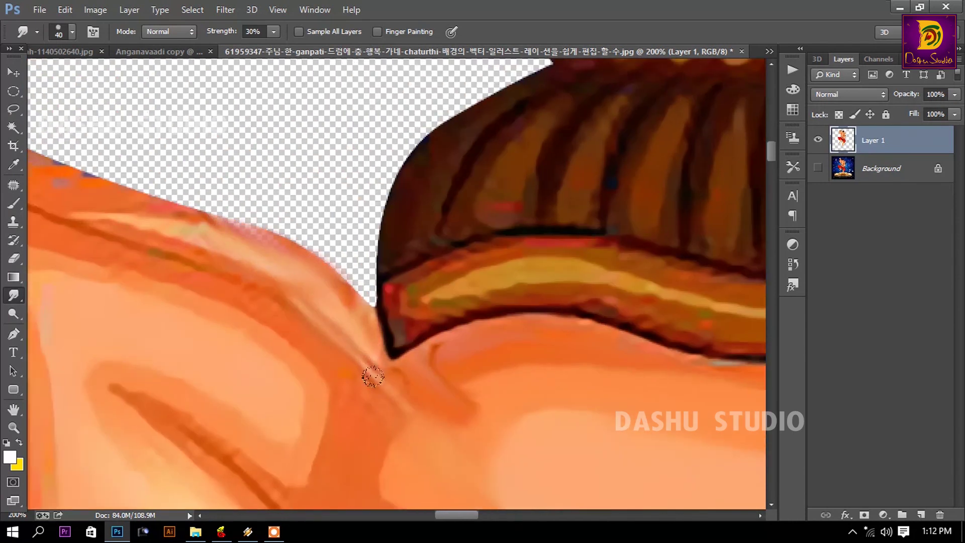
- Soften the lower left neck edge and the edge of the orange nose band
mouse_move(222, 275)
left_mouse_down()
mouse_move(502, 384)
mouse_move(409, 314)
mouse_move(424, 315)
mouse_move(318, 263)
mouse_move(260, 251)
mouse_move(401, 339)
mouse_move(287, 301)
mouse_move(523, 377)
mouse_move(278, 298)
mouse_move(187, 186)
mouse_move(217, 316)
mouse_move(291, 451)
left_mouse_up()
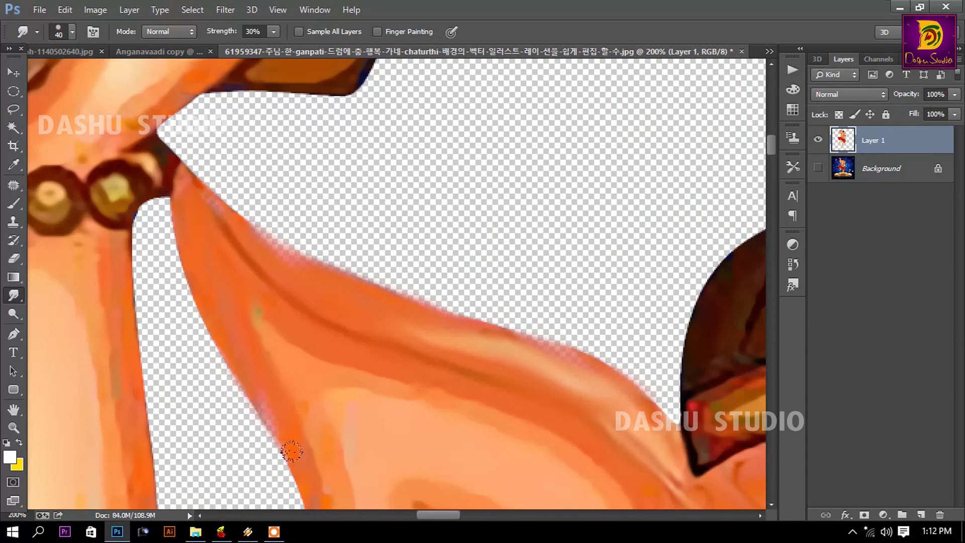
left_click_drag(286, 392, 230, 157)
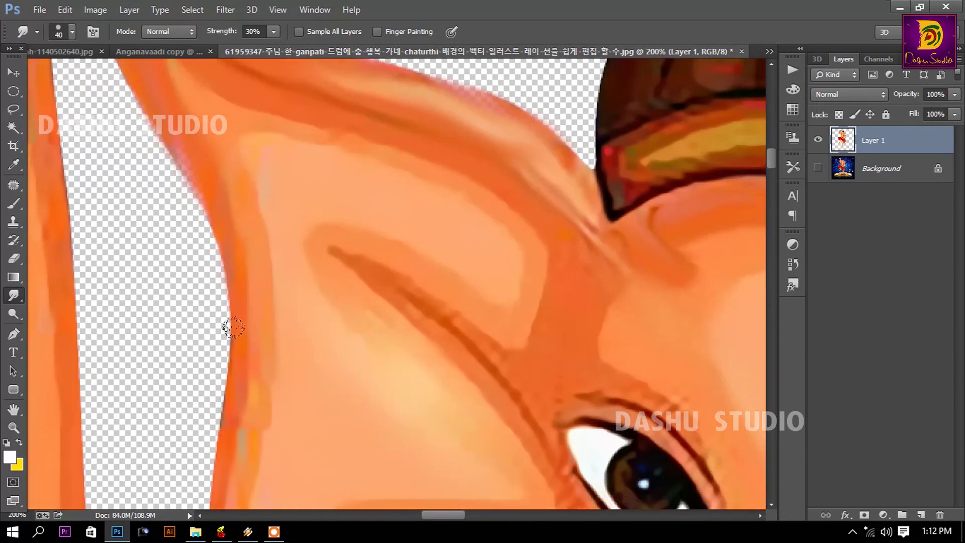
left_click_drag(233, 328, 247, 437)
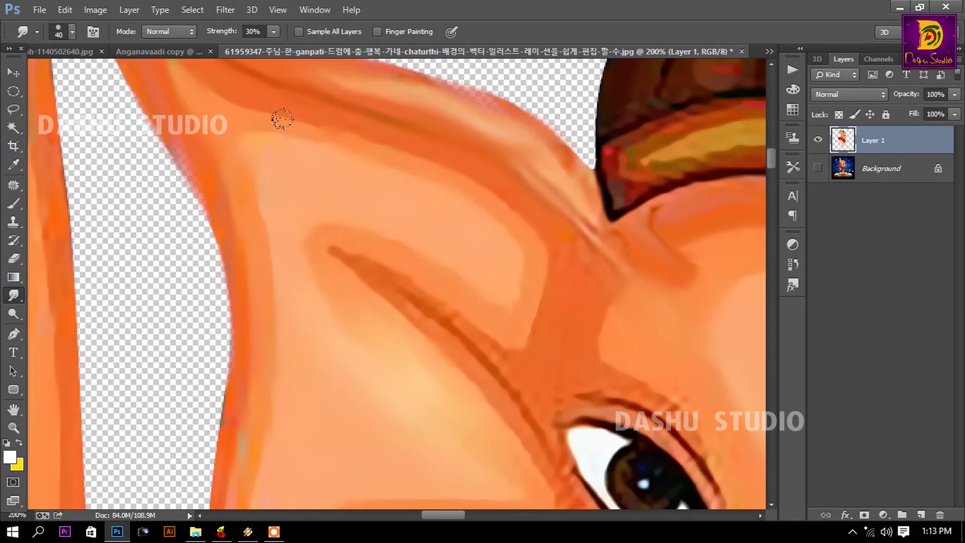
left_click_drag(396, 253, 472, 50)
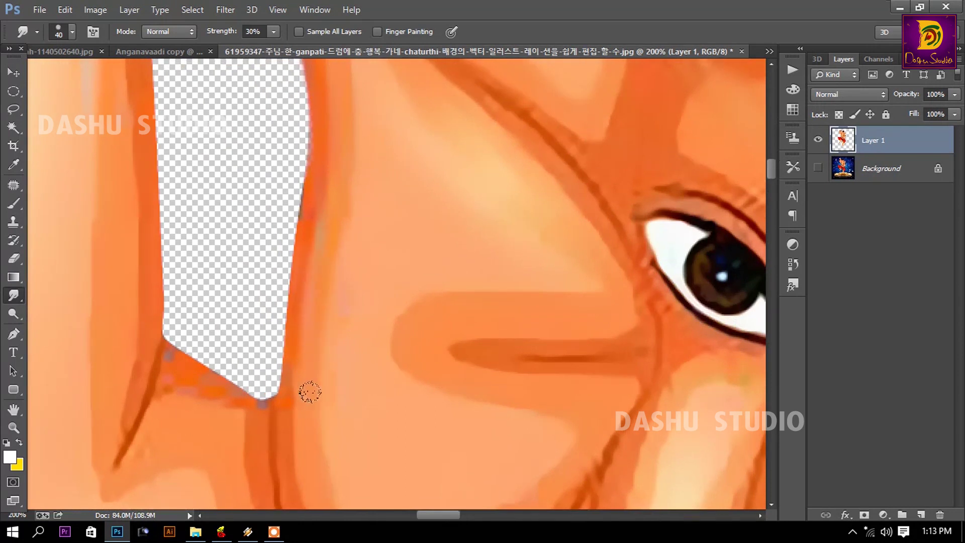
left_click_drag(352, 323, 201, 95)
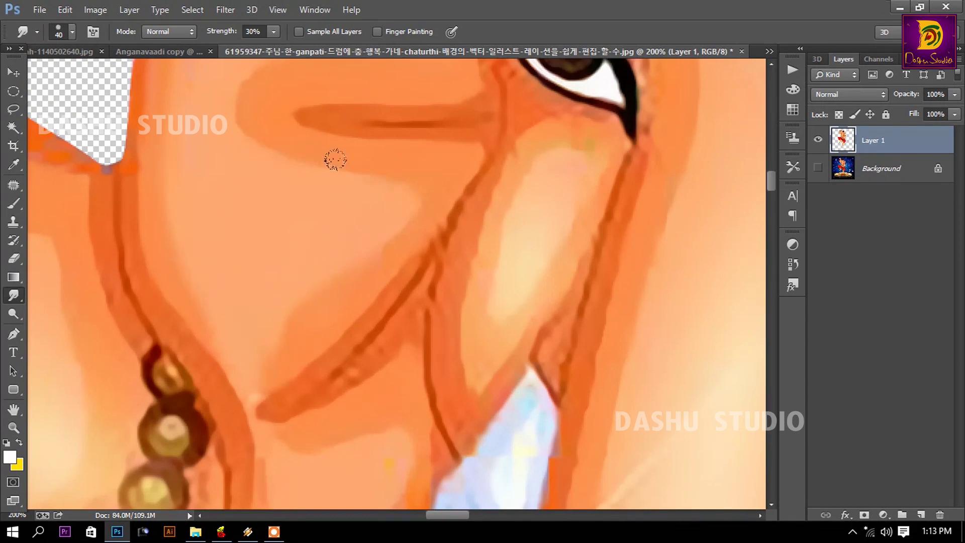
scroll(317, 356, "up", 5)
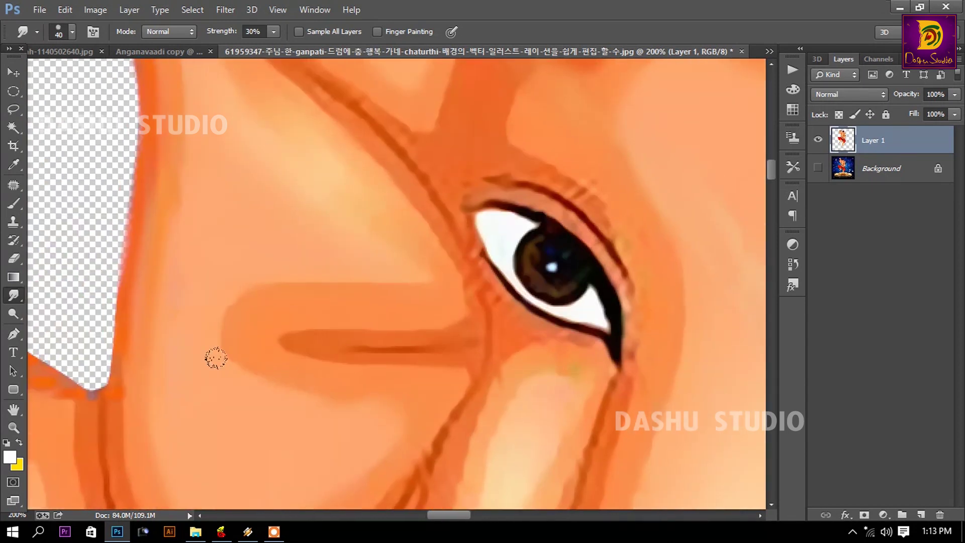
left_click_drag(216, 358, 217, 295)
left_click_drag(388, 158, 451, 310)
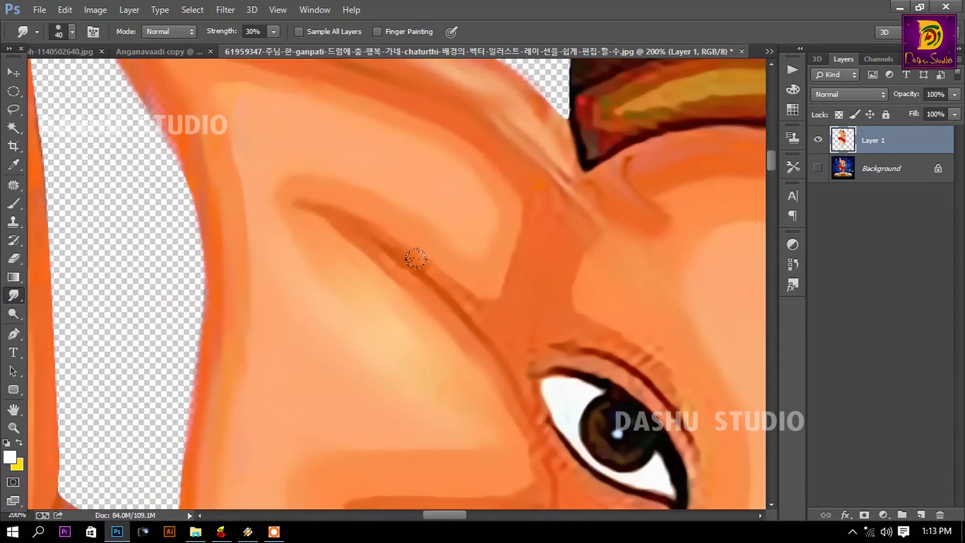
- Soften the crease above the eye and the streaks near the brow corner with a smaller brush
left_click_drag(405, 252, 339, 194)
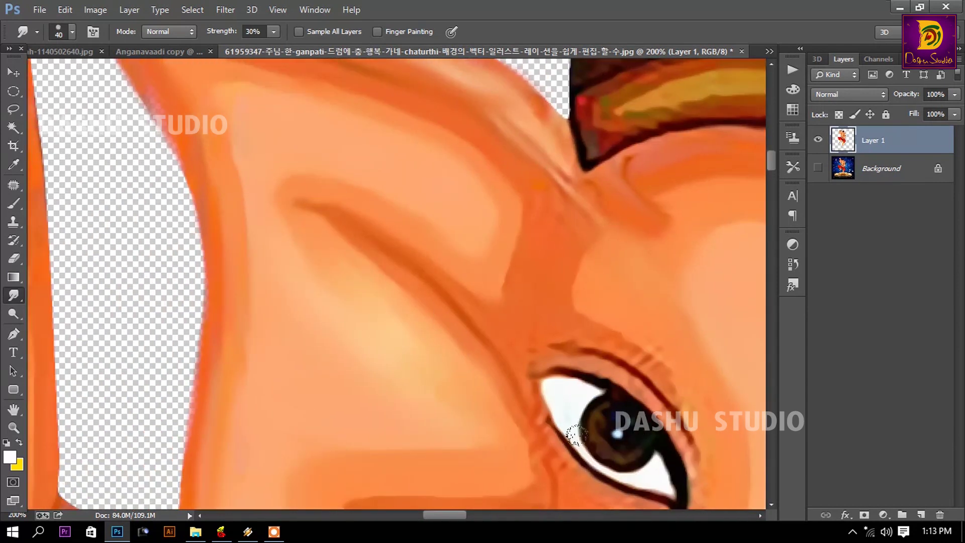
key("bracketleft")
key("bracketleft")
key("bracketleft")
mouse_move(574, 208)
left_mouse_down()
mouse_move(556, 164)
mouse_move(558, 185)
mouse_move(533, 232)
left_mouse_up()
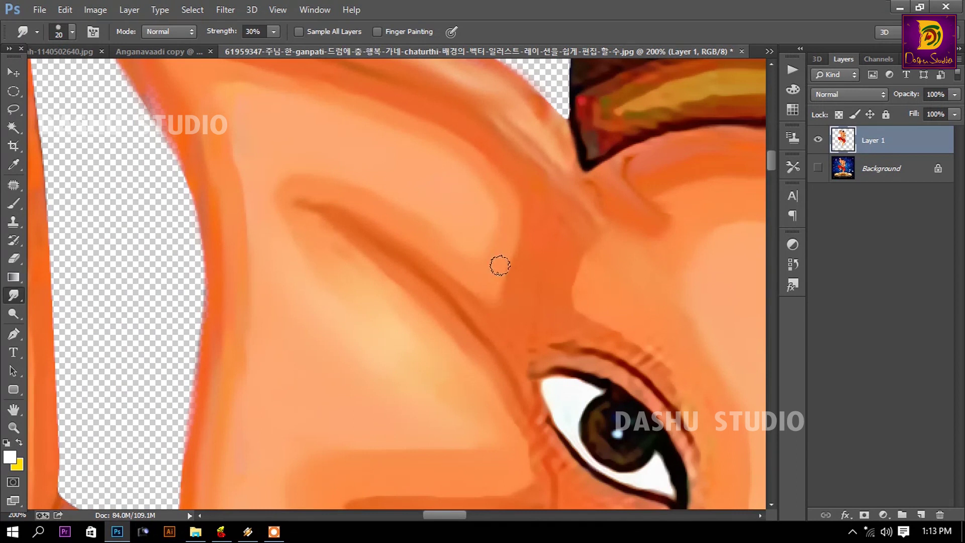
left_click_drag(621, 219, 397, 299)
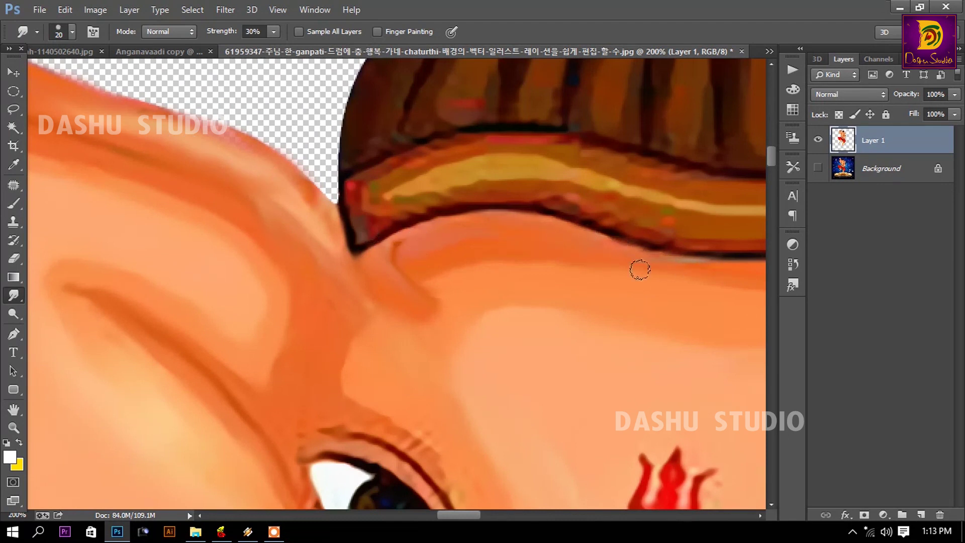
left_click_drag(640, 270, 248, 215)
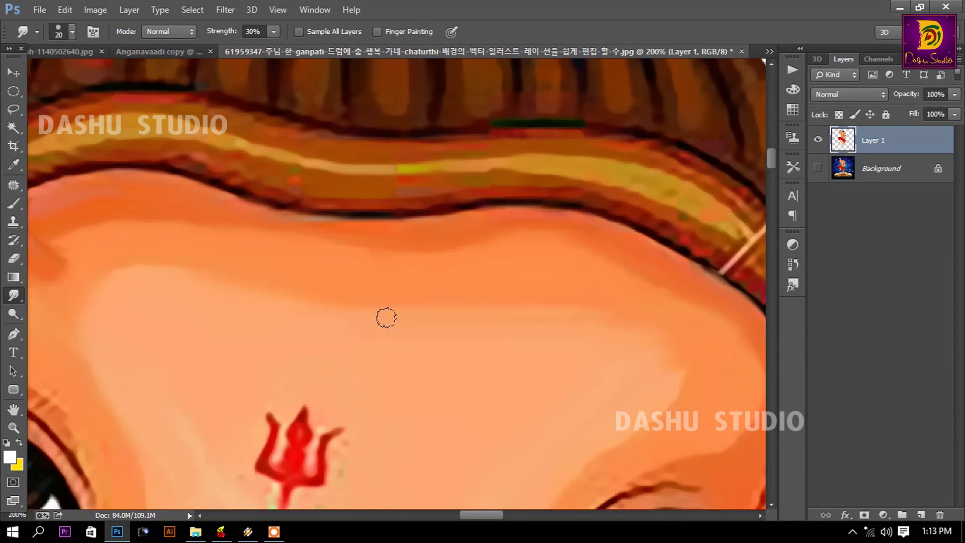
scroll(291, 291, "down", 3)
scroll(134, 282, "left", 2)
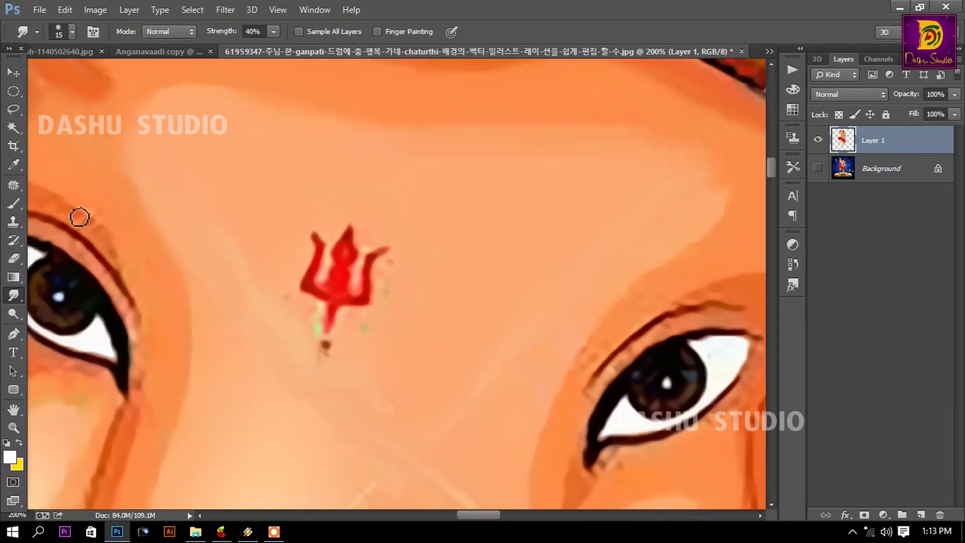
- Smooth the light streaks, creases and edges of the upper eyelid and outer eye corner
key("bracketright")
mouse_move(81, 201)
left_mouse_down()
mouse_move(121, 246)
mouse_move(465, 319)
left_mouse_up()
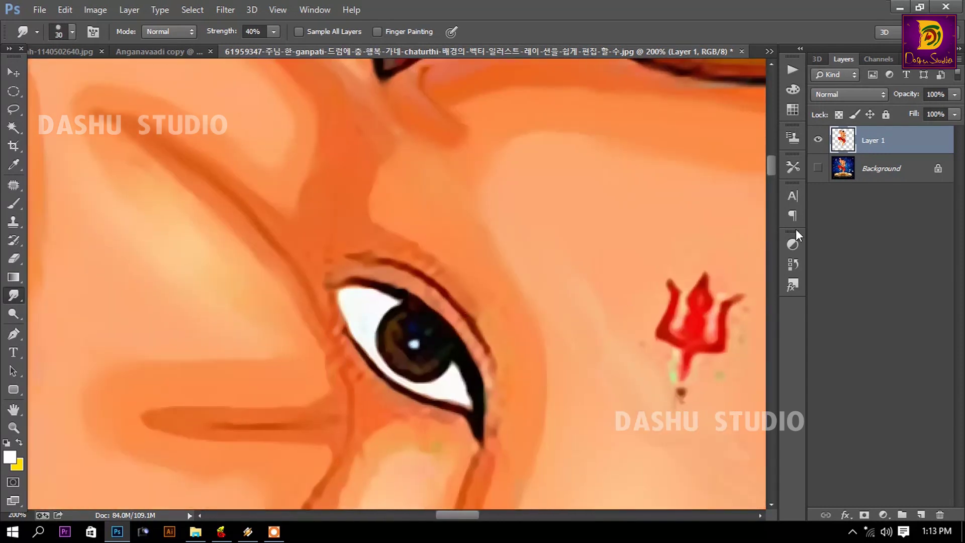
left_click_drag(433, 260, 456, 275)
mouse_move(506, 389)
left_mouse_down()
mouse_move(452, 316)
mouse_move(362, 244)
mouse_move(323, 327)
mouse_move(334, 402)
mouse_move(362, 387)
mouse_move(410, 417)
left_mouse_up()
scroll(410, 417, "down", 5)
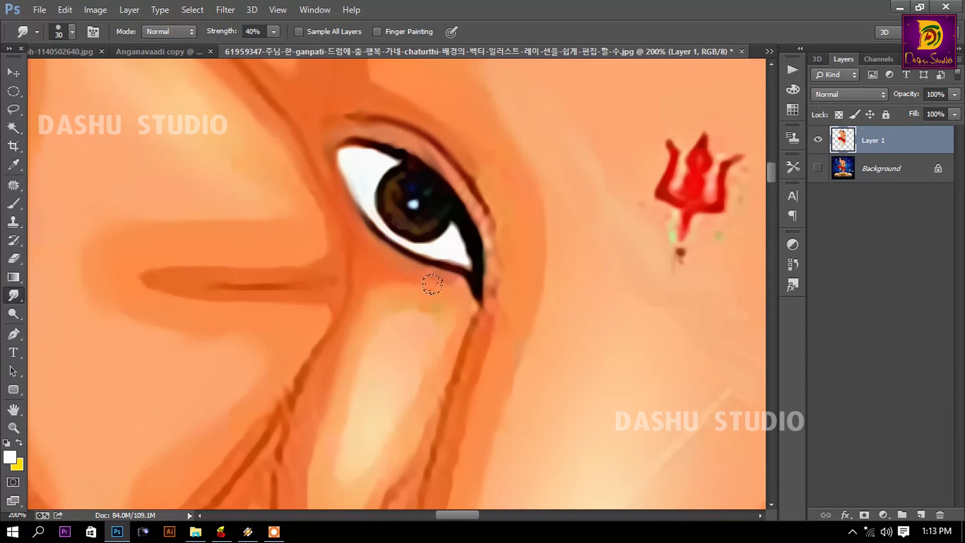
mouse_move(474, 302)
left_mouse_down()
mouse_move(470, 191)
mouse_move(483, 230)
mouse_move(352, 119)
left_mouse_up()
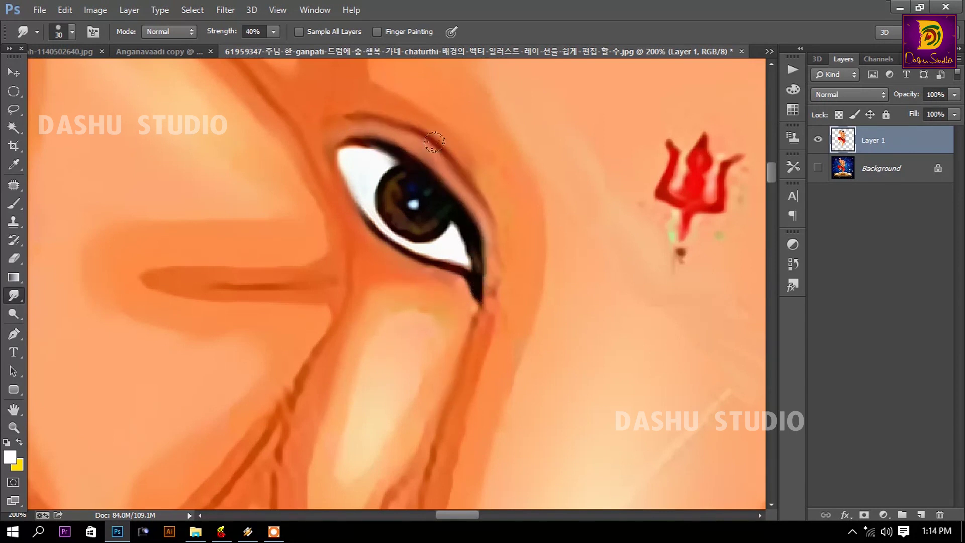
mouse_move(429, 133)
left_mouse_down()
mouse_move(502, 239)
mouse_move(415, 171)
mouse_move(465, 198)
mouse_move(410, 132)
mouse_move(322, 126)
mouse_move(502, 261)
left_mouse_up()
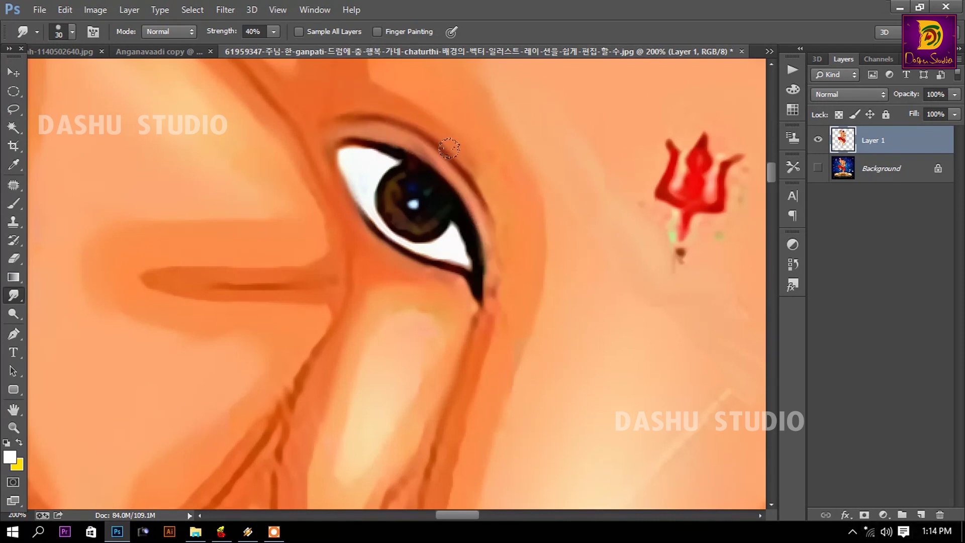
- Smear away the faint specks and dark spot below the red trishul
left_click_drag(567, 269, 340, 202)
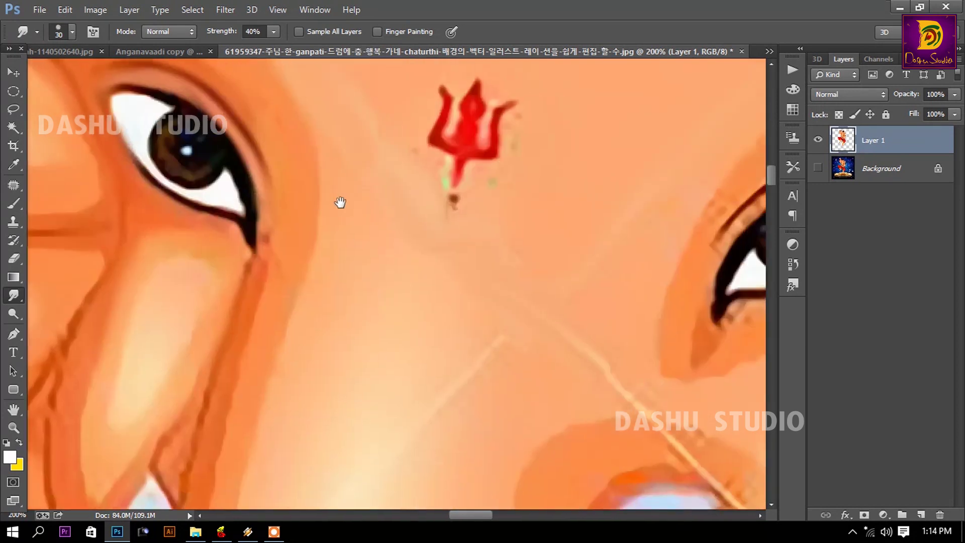
left_click_drag(508, 109, 468, 201)
mouse_move(435, 207)
left_mouse_down()
mouse_move(446, 201)
mouse_move(418, 211)
left_mouse_up()
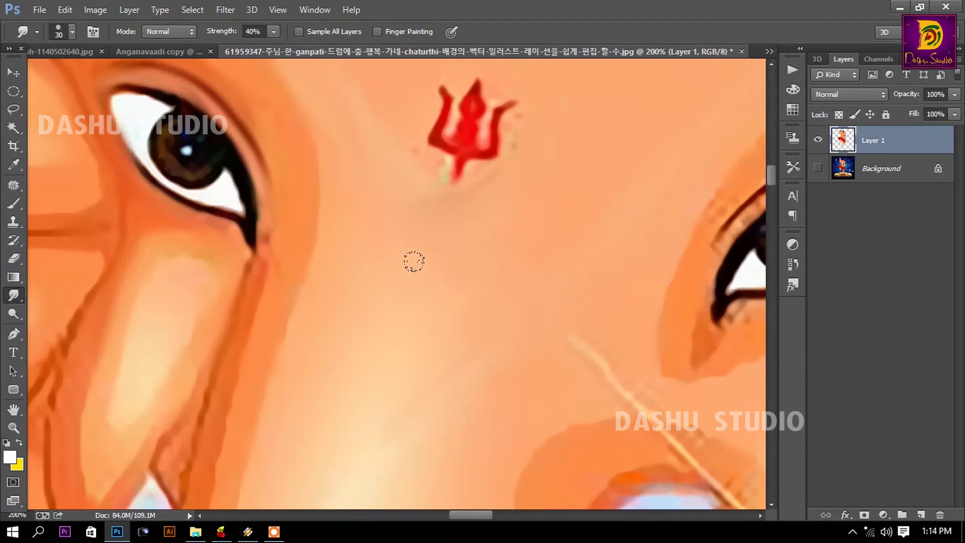
- Smudge the dark streak and upper edge of Ganesha's brow at 40% strength
left_click_drag(414, 261, 369, 399)
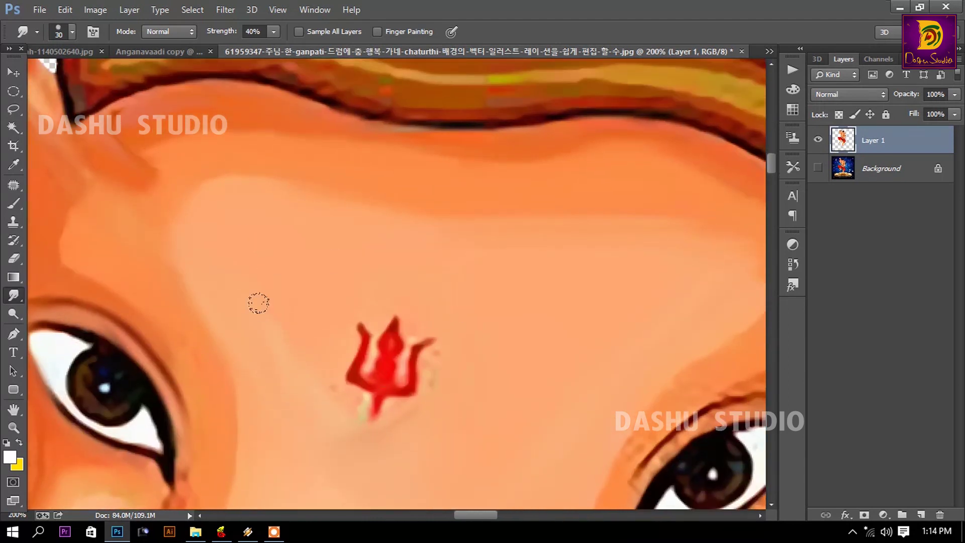
left_click_drag(106, 177, 161, 162)
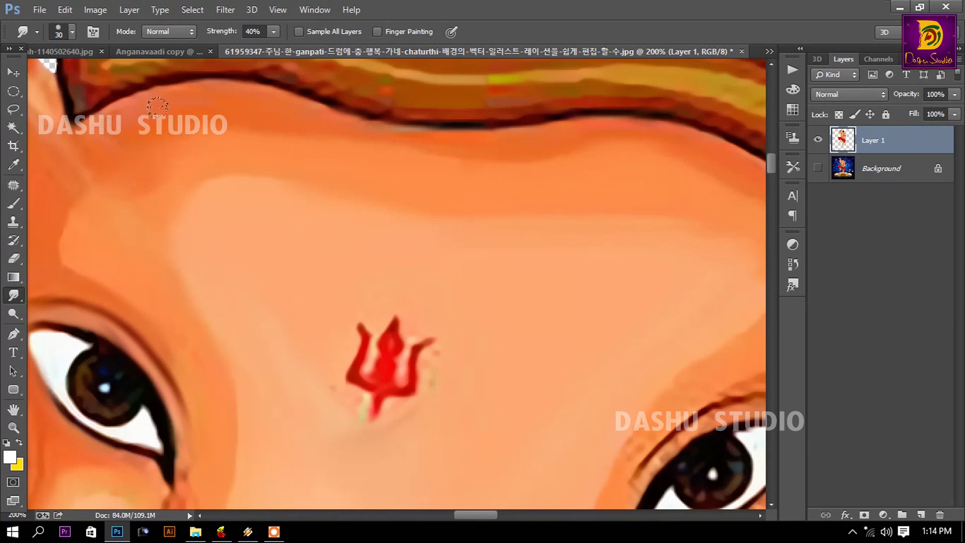
left_click_drag(157, 95, 444, 142)
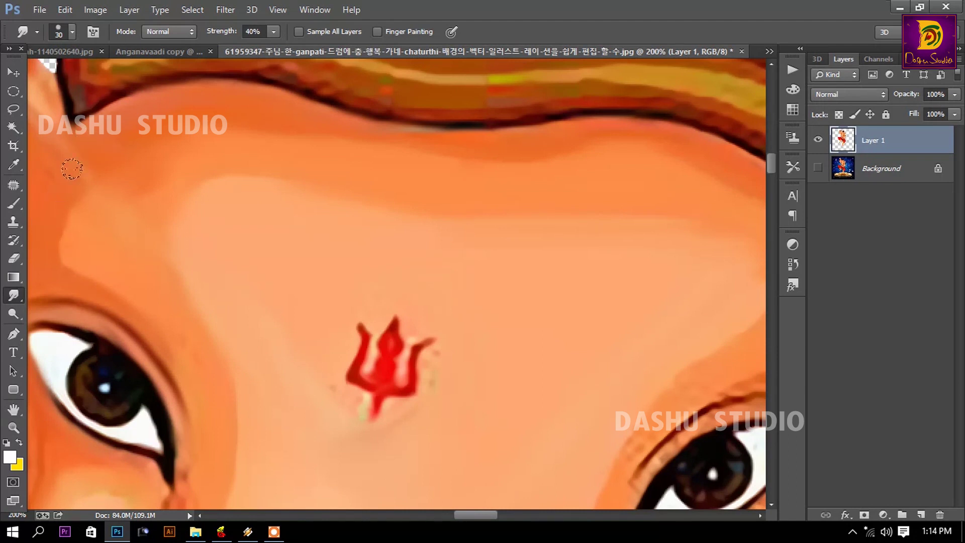
left_click_drag(72, 169, 272, 183)
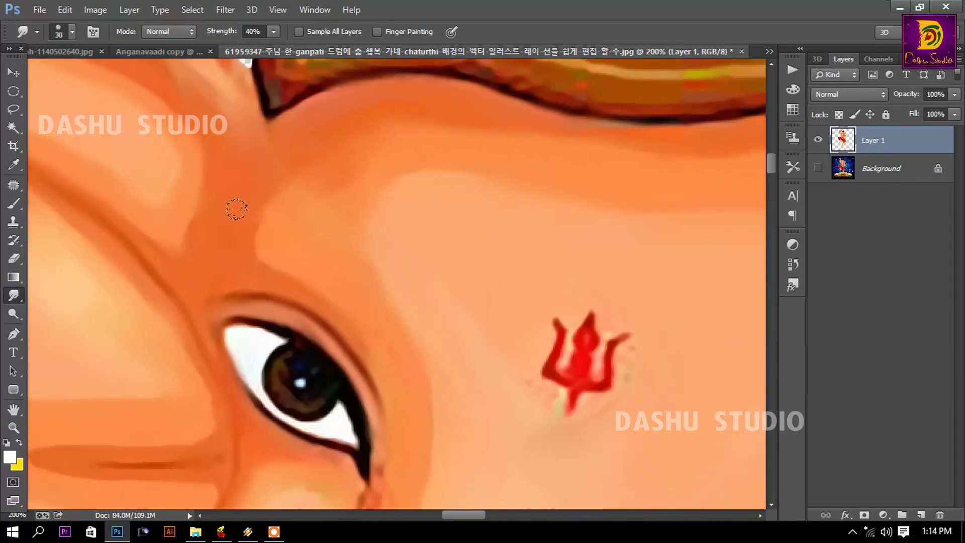
left_click_drag(178, 293, 201, 112)
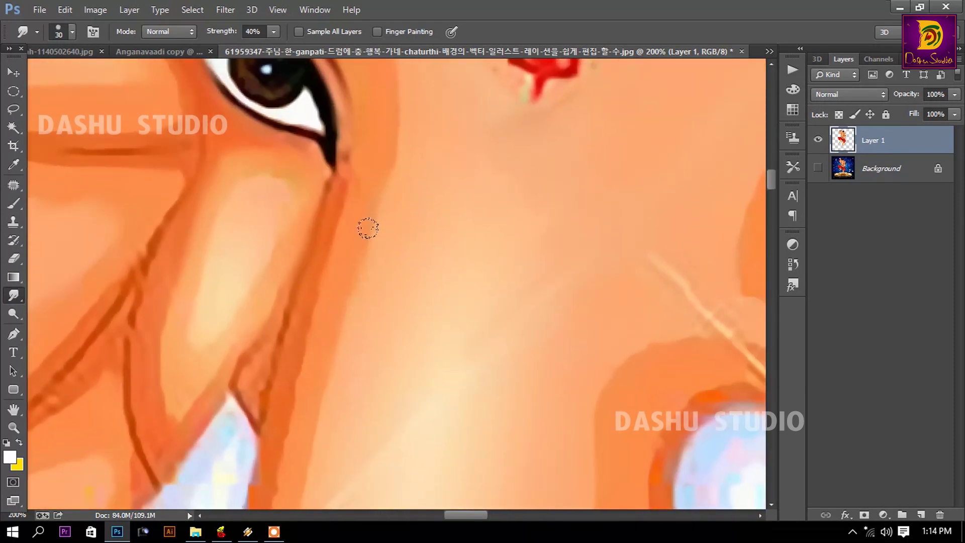
mouse_move(376, 202)
left_mouse_down()
mouse_move(358, 354)
mouse_move(337, 131)
mouse_move(295, 232)
left_mouse_up()
- Soften the outlines below the eye, the light diagonal line, and the blue-pink tusk texture
mouse_move(260, 350)
left_mouse_down()
mouse_move(247, 302)
mouse_move(211, 379)
mouse_move(245, 254)
mouse_move(207, 288)
mouse_move(122, 270)
mouse_move(126, 209)
mouse_move(104, 297)
mouse_move(105, 287)
mouse_move(103, 442)
mouse_move(179, 375)
mouse_move(207, 323)
mouse_move(121, 283)
mouse_move(149, 378)
left_mouse_up()
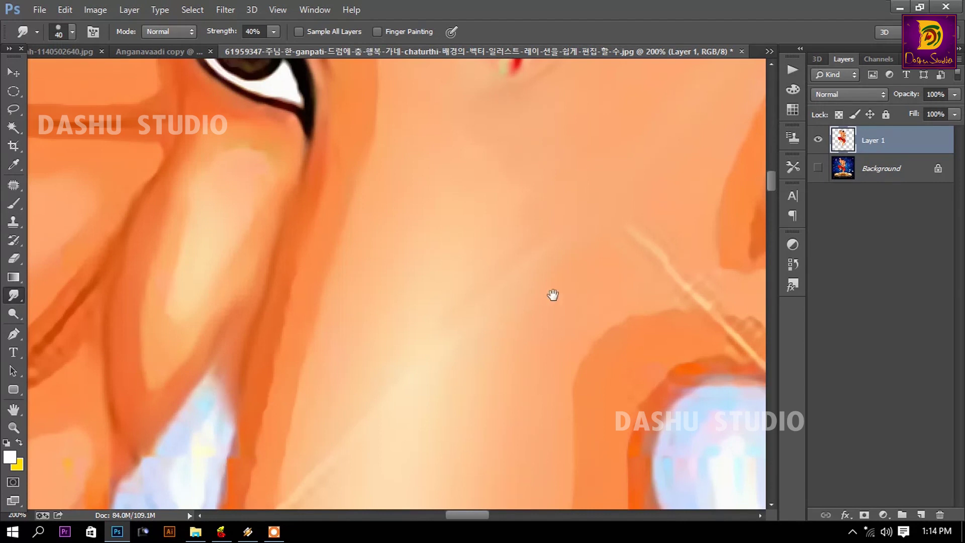
left_click_drag(553, 295, 182, 364)
mouse_move(244, 279)
left_mouse_down()
mouse_move(233, 312)
mouse_move(255, 327)
mouse_move(121, 368)
left_mouse_up()
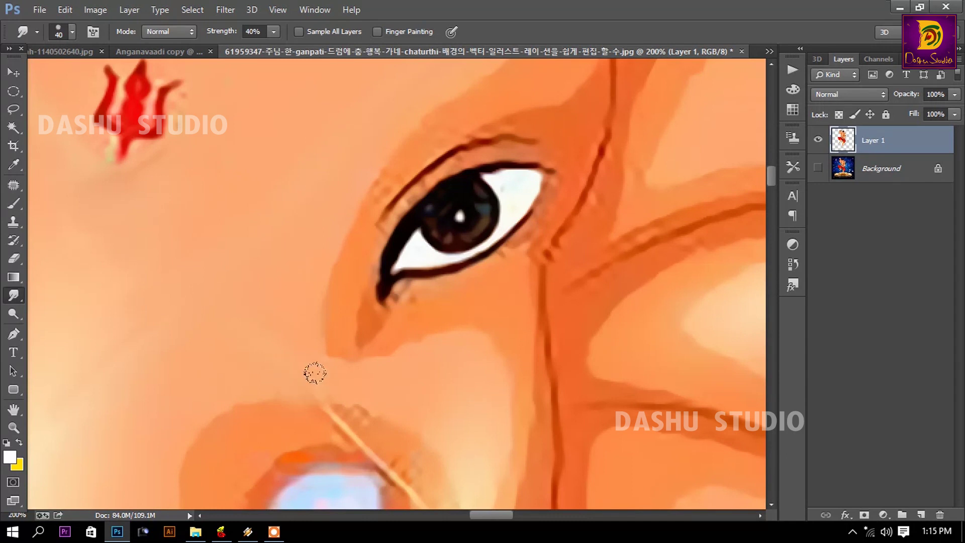
scroll(347, 328, "down", 2)
scroll(340, 280, "down", 5)
mouse_move(218, 195)
left_mouse_down()
mouse_move(280, 218)
mouse_move(189, 203)
mouse_move(151, 276)
mouse_move(157, 327)
left_mouse_up()
mouse_move(157, 407)
left_mouse_down()
mouse_move(207, 340)
mouse_move(215, 360)
mouse_move(261, 310)
mouse_move(199, 340)
mouse_move(277, 259)
mouse_move(293, 228)
mouse_move(375, 288)
mouse_move(421, 183)
mouse_move(409, 340)
mouse_move(442, 316)
mouse_move(458, 398)
left_mouse_up()
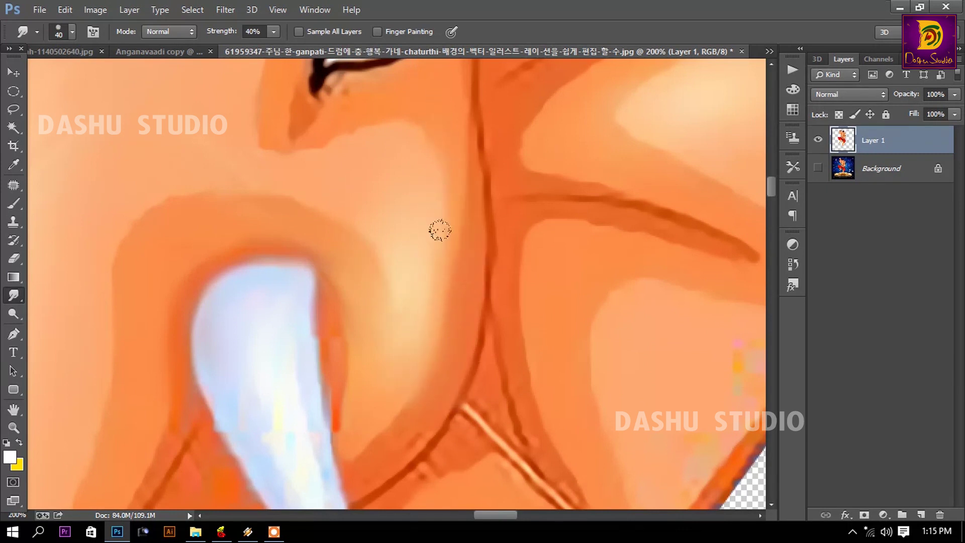
- Smudge away the crease above the upper eyelid and soften the head's top edge
mouse_move(289, 97)
left_mouse_down()
mouse_move(282, 220)
mouse_move(255, 257)
mouse_move(233, 244)
mouse_move(241, 249)
mouse_move(226, 251)
left_mouse_up()
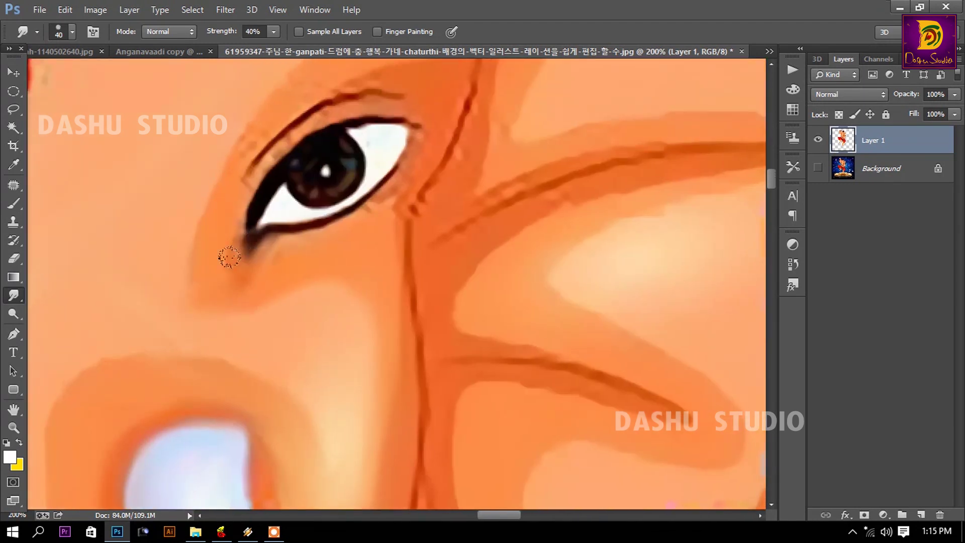
left_click_drag(229, 162, 154, 293)
mouse_move(176, 217)
left_mouse_down()
mouse_move(179, 231)
mouse_move(116, 300)
mouse_move(211, 218)
mouse_move(282, 220)
left_mouse_up()
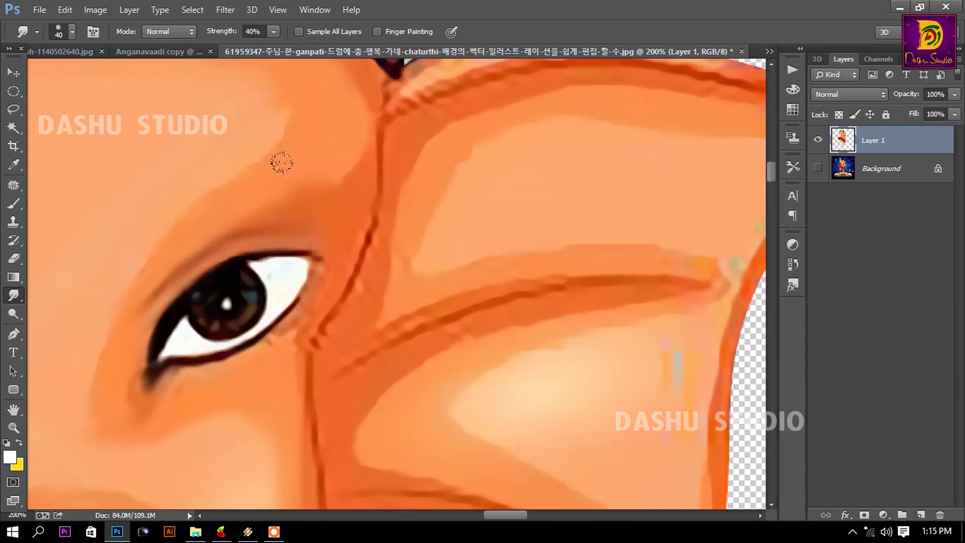
left_click_drag(378, 222, 340, 314)
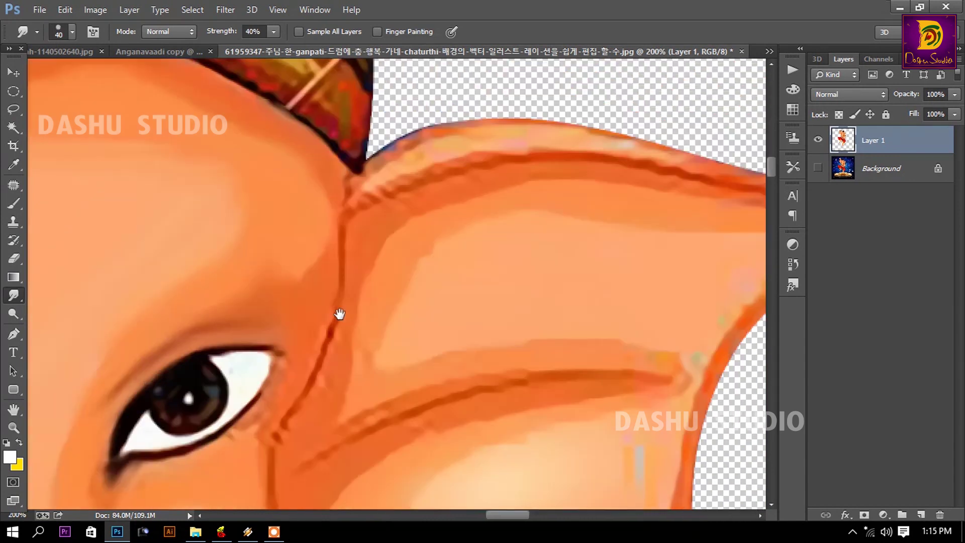
mouse_move(521, 123)
left_mouse_down()
mouse_move(366, 140)
mouse_move(405, 172)
mouse_move(425, 157)
mouse_move(344, 180)
left_mouse_up()
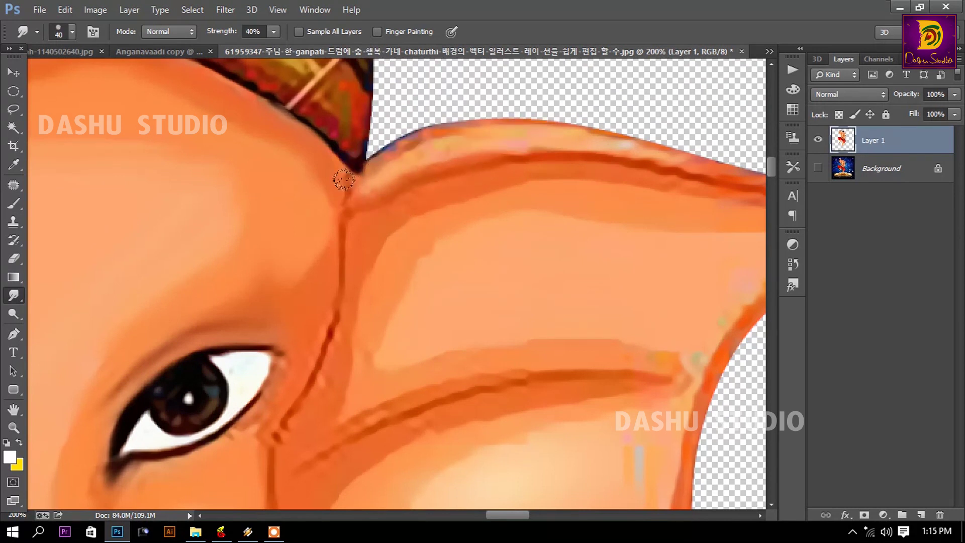
mouse_move(422, 141)
left_mouse_down()
mouse_move(448, 126)
mouse_move(708, 151)
mouse_move(321, 179)
left_mouse_up()
- Blur the ear's edges, the forehead-ear line, and the lines at the eye's corner and below it
mouse_move(487, 166)
left_mouse_down()
mouse_move(355, 159)
mouse_move(517, 168)
mouse_move(578, 156)
mouse_move(444, 229)
mouse_move(394, 334)
mouse_move(653, 127)
left_mouse_up()
mouse_move(400, 246)
left_mouse_down()
mouse_move(546, 260)
mouse_move(648, 285)
left_mouse_up()
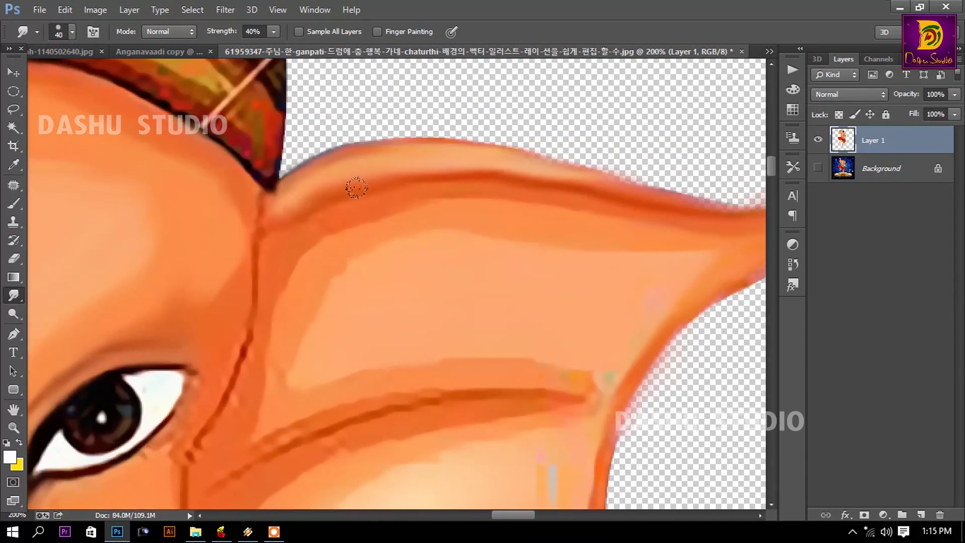
mouse_move(249, 202)
left_mouse_down()
mouse_move(254, 327)
mouse_move(318, 224)
left_mouse_up()
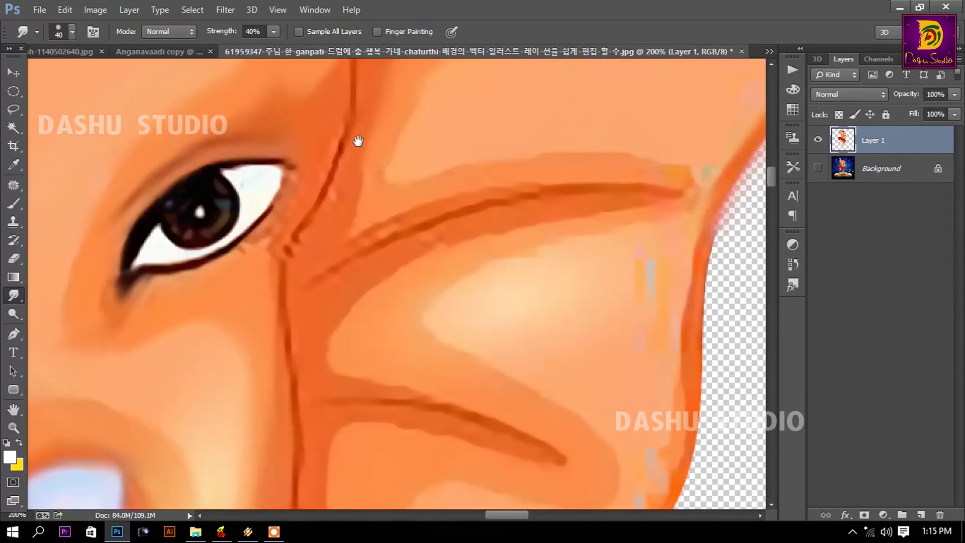
left_click_drag(270, 313, 357, 142)
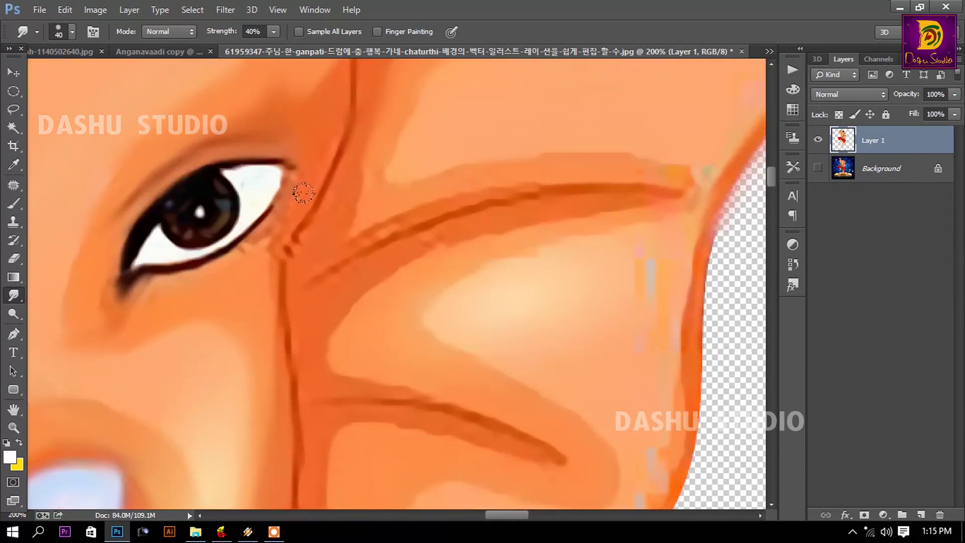
mouse_move(286, 228)
left_mouse_down()
mouse_move(266, 226)
mouse_move(115, 286)
left_mouse_up()
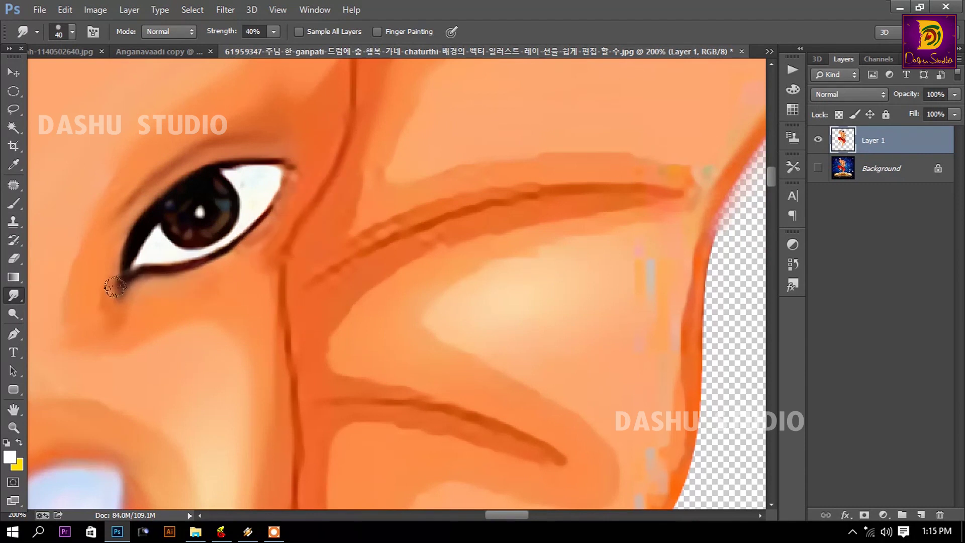
mouse_move(278, 219)
left_mouse_down()
mouse_move(273, 295)
mouse_move(610, 186)
mouse_move(605, 171)
mouse_move(656, 137)
mouse_move(513, 194)
mouse_move(508, 215)
mouse_move(665, 206)
mouse_move(593, 247)
left_mouse_up()
- Blend the orange face edge, the dark cheek line, and grey artefacts along the cheek
mouse_move(656, 276)
left_mouse_down()
mouse_move(702, 177)
mouse_move(694, 230)
mouse_move(711, 181)
mouse_move(635, 229)
mouse_move(584, 216)
mouse_move(307, 288)
left_mouse_up()
mouse_move(293, 201)
left_mouse_down()
mouse_move(263, 338)
mouse_move(285, 349)
left_mouse_up()
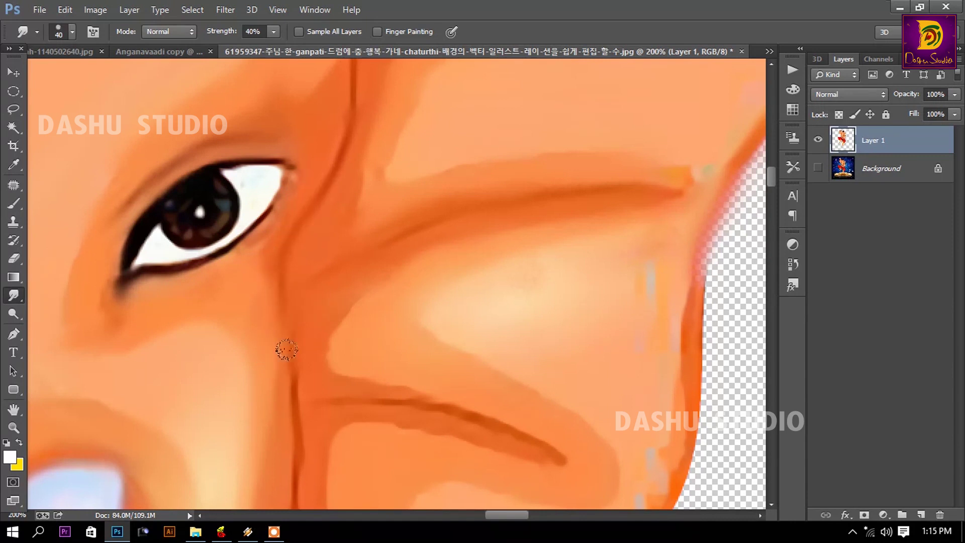
scroll(285, 348, "down", 5)
mouse_move(315, 176)
left_mouse_down()
mouse_move(491, 243)
mouse_move(446, 232)
mouse_move(355, 272)
left_mouse_up()
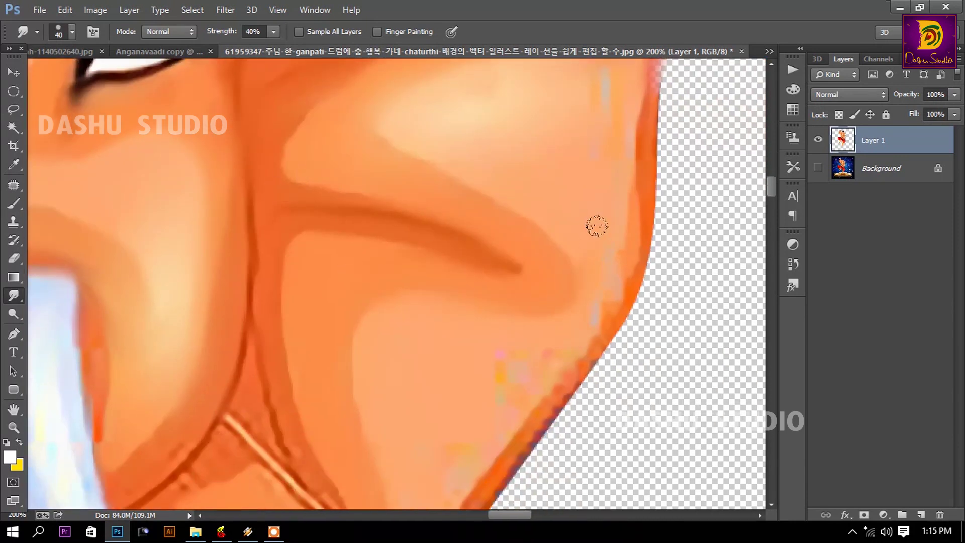
mouse_move(596, 224)
left_mouse_down()
mouse_move(623, 241)
mouse_move(602, 291)
left_mouse_up()
scroll(588, 294, "up", 3)
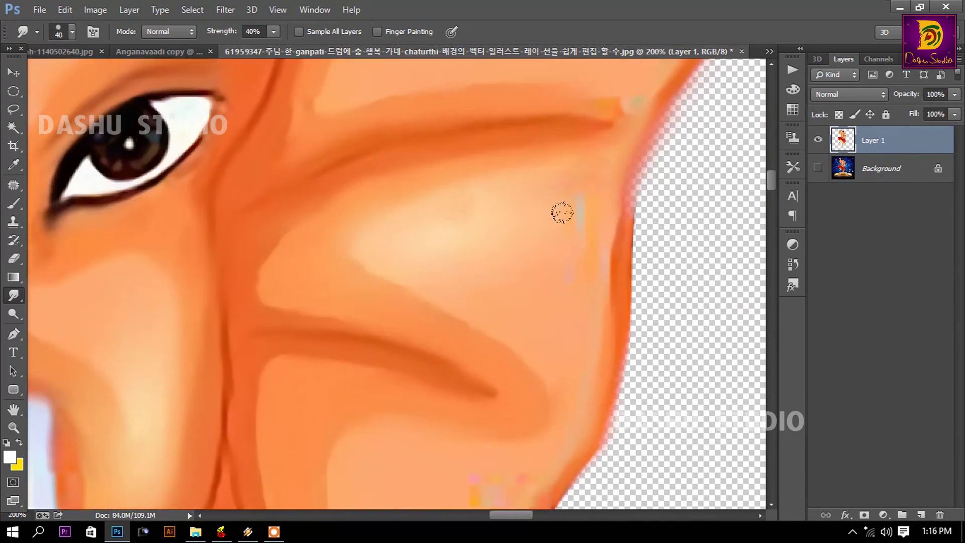
left_click_drag(282, 317, 372, 165)
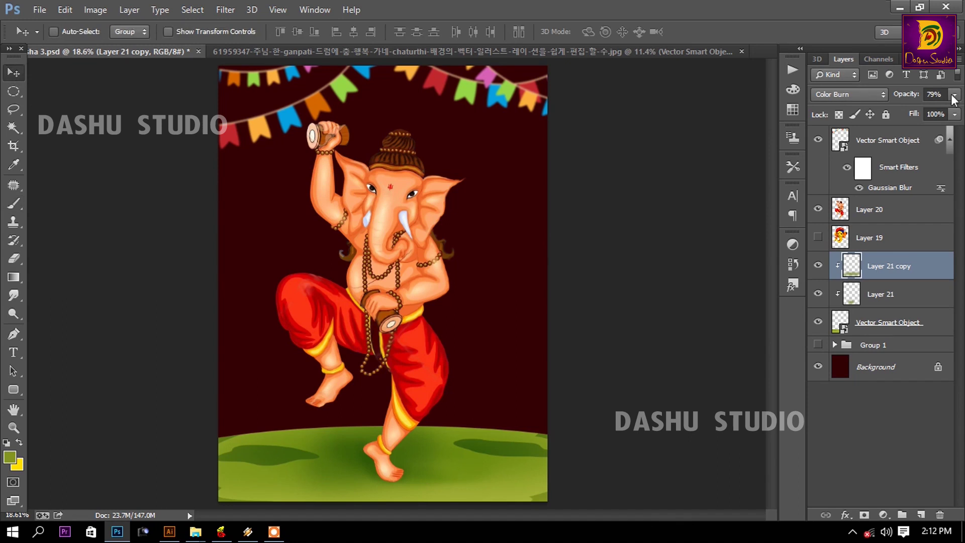
- Lower Layer 21 copy's Color Burn opacity to 54% and bring up the Backgrounds festivall folder
left_click_drag(926, 110, 925, 110)
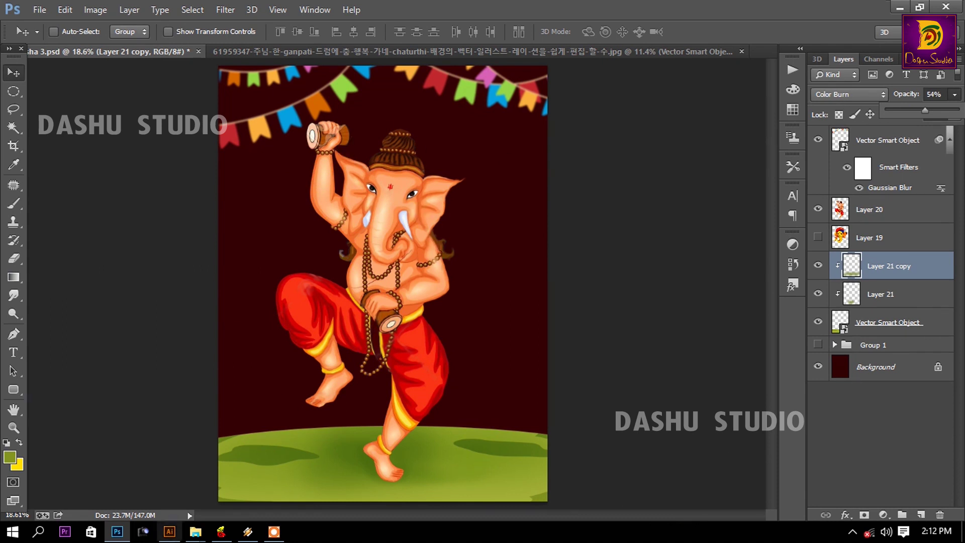
mouse_move(195, 532)
left_click(176, 485)
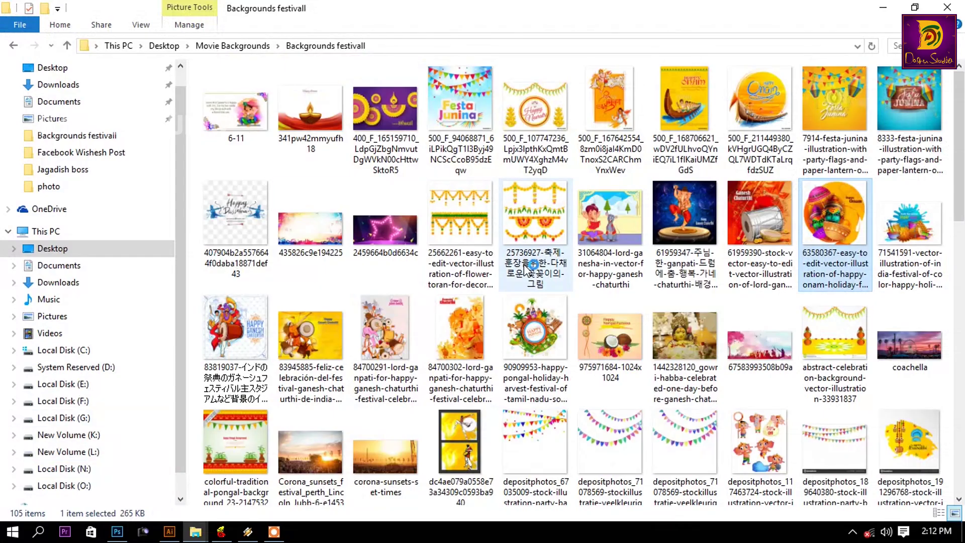
- Send the watercolor Warli art image from the Desktop folder to Photoshop
scroll(525, 269, "down", 10)
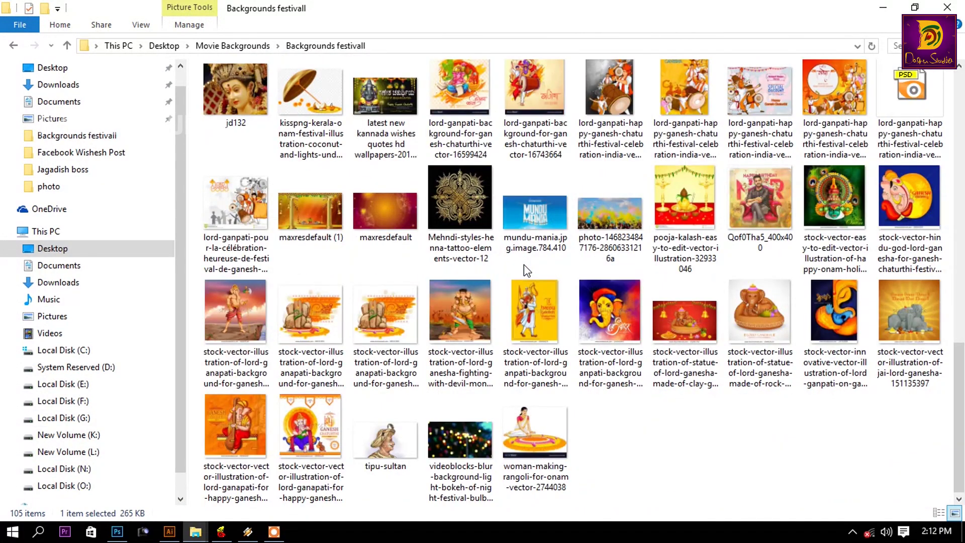
scroll(524, 270, "up", 3)
scroll(523, 270, "up", 7)
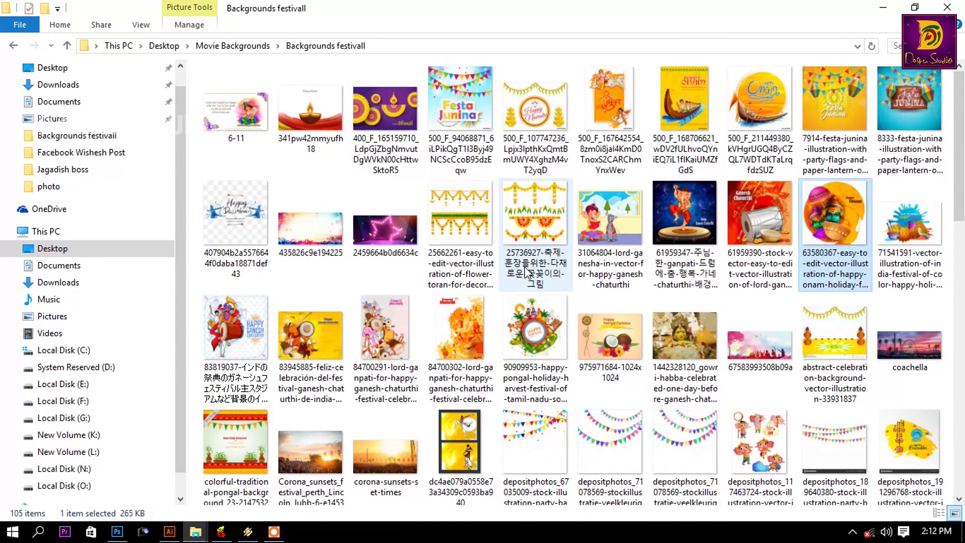
scroll(526, 272, "down", 2)
scroll(526, 271, "up", 2)
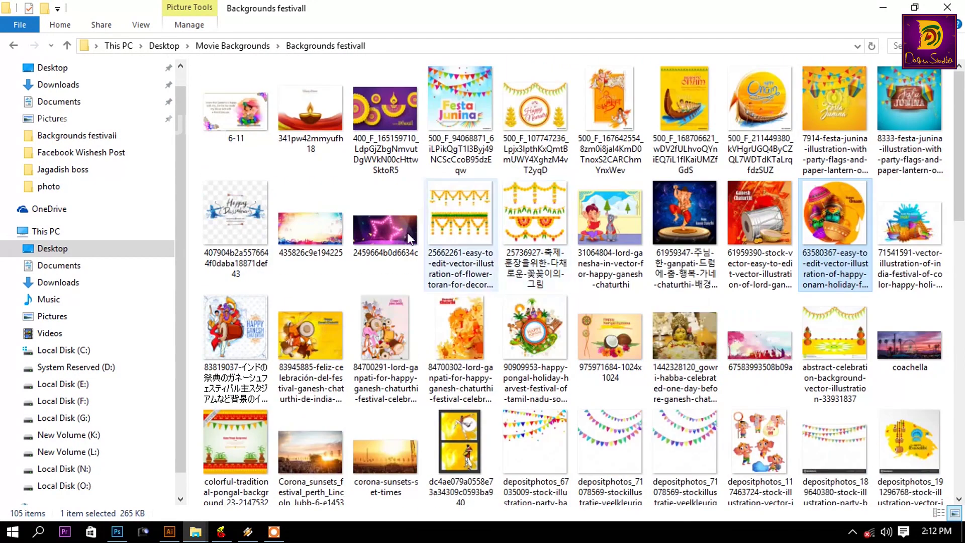
left_click(58, 68)
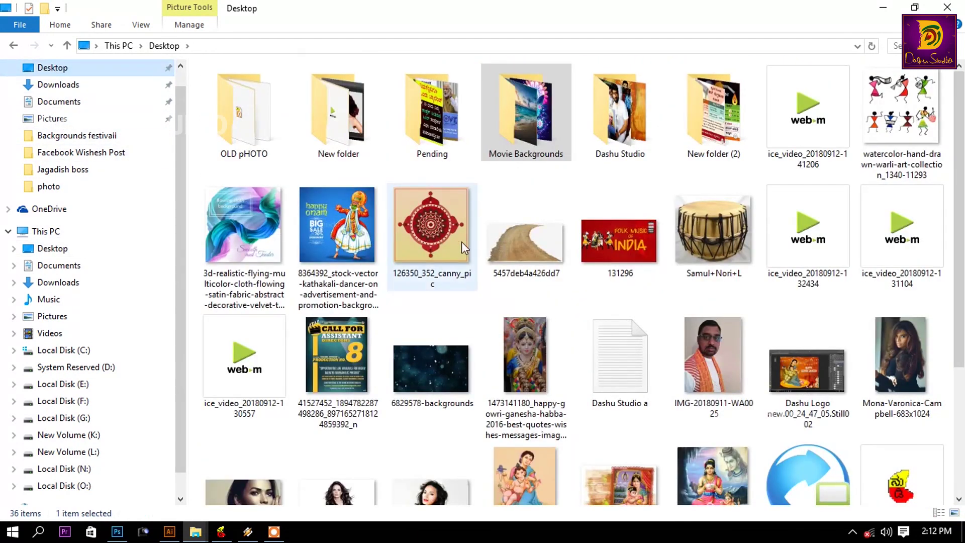
left_click_drag(890, 120, 122, 535)
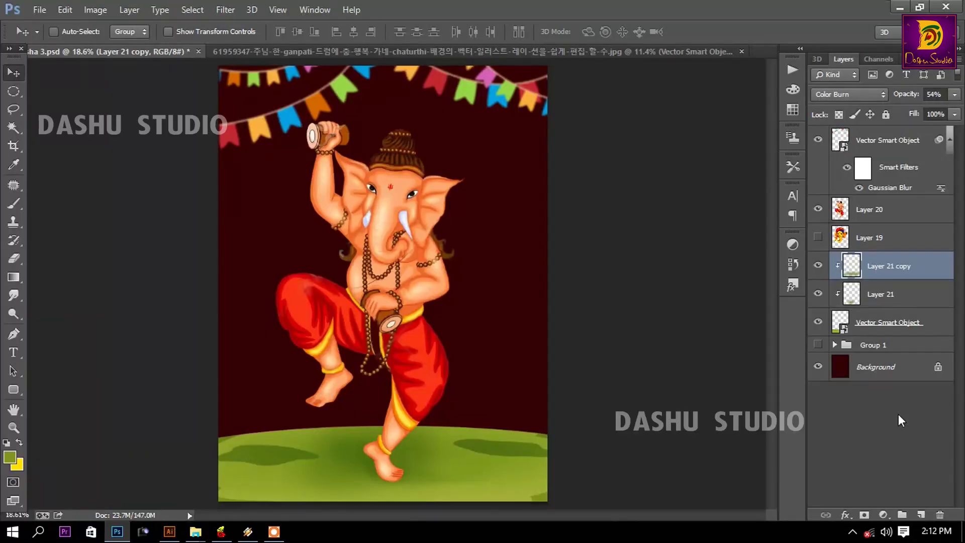
- Open the Warli dancers image, unlock its background and delete the white around the dancers
left_click_drag(122, 535, 648, 305)
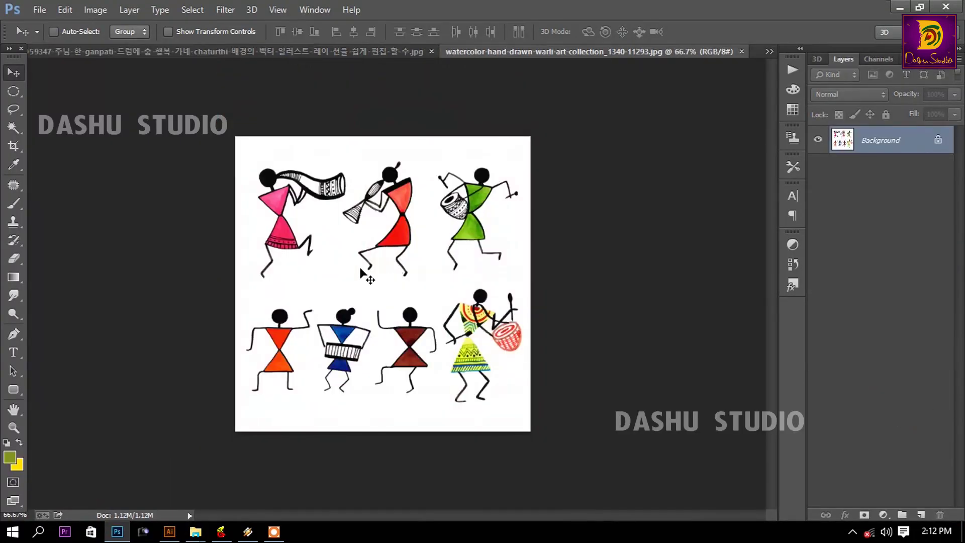
key("w")
left_click(312, 275)
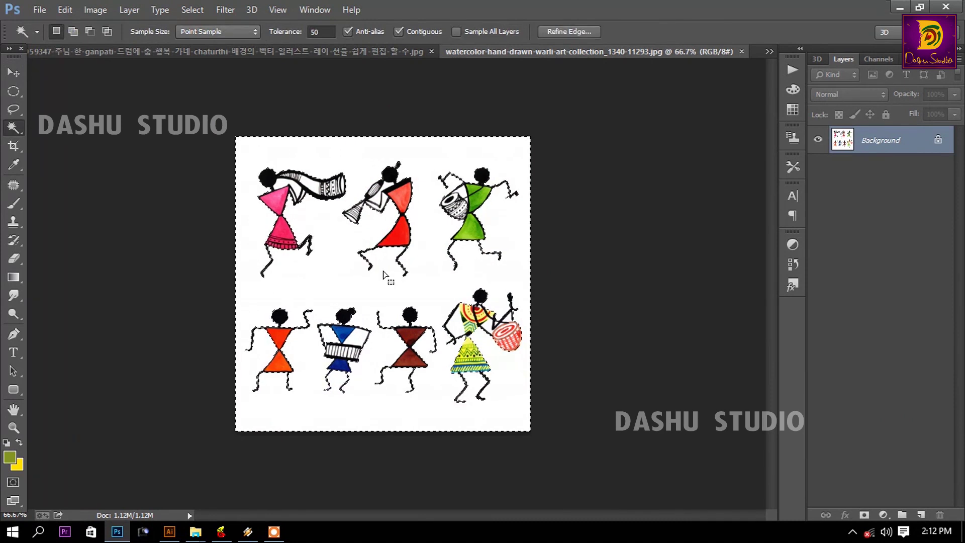
double_click(920, 152)
key("Return")
key("Delete")
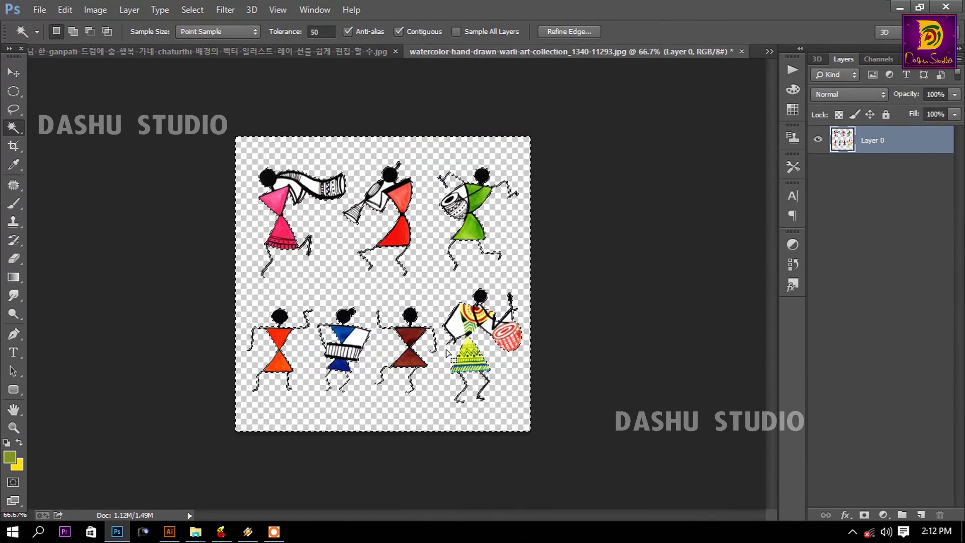
- Select all similar-coloured figures with Select Similar and drag them to the Ganesha document
right_click(446, 353)
left_click(503, 334)
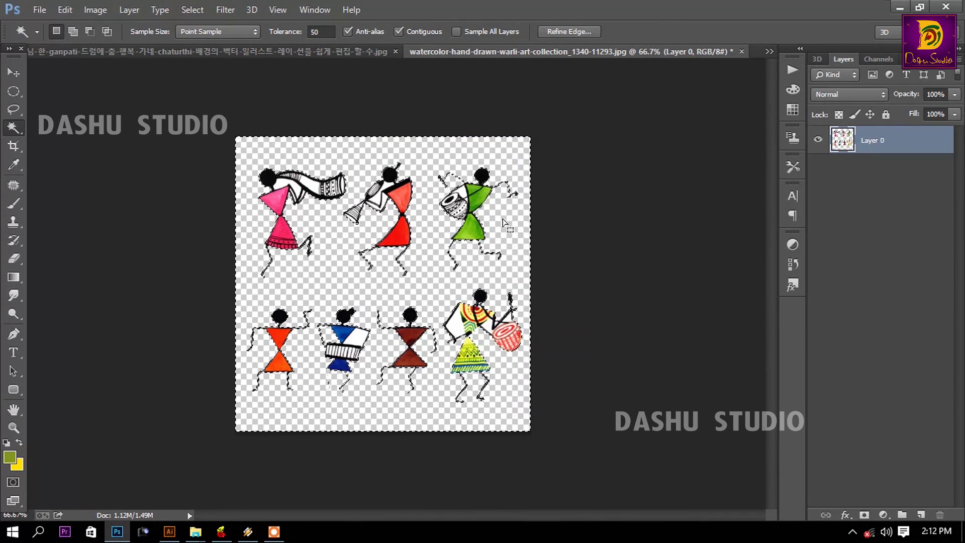
right_click(468, 211)
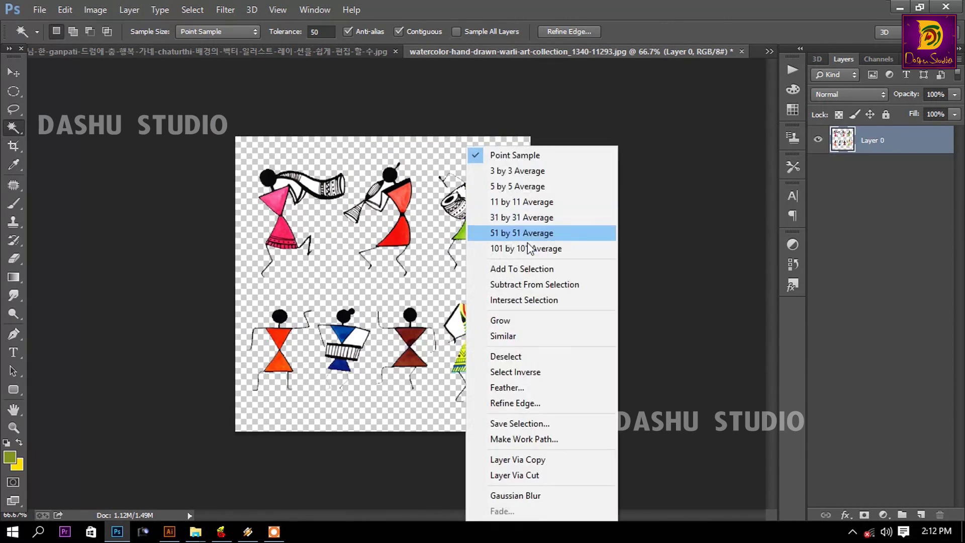
left_click(540, 336)
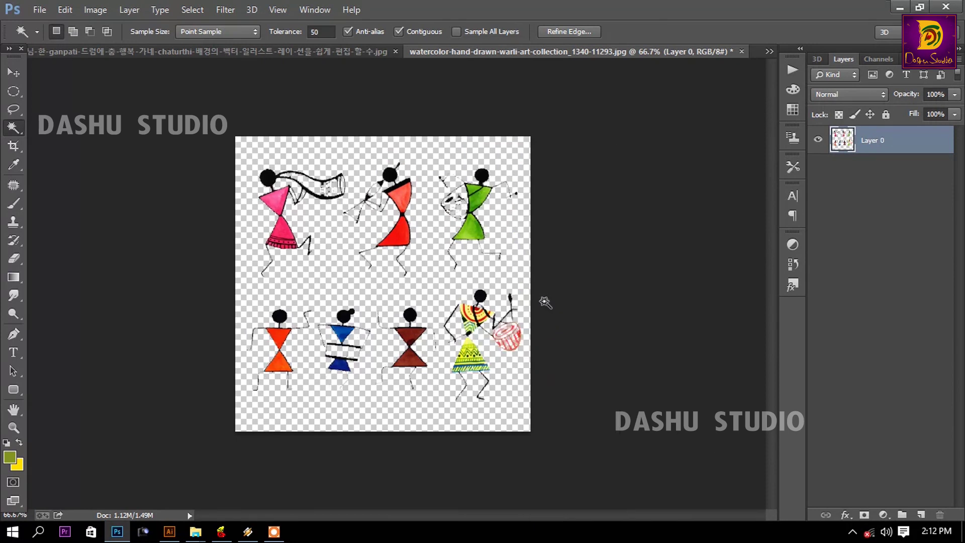
key("v")
left_click_drag(401, 196, 396, 216)
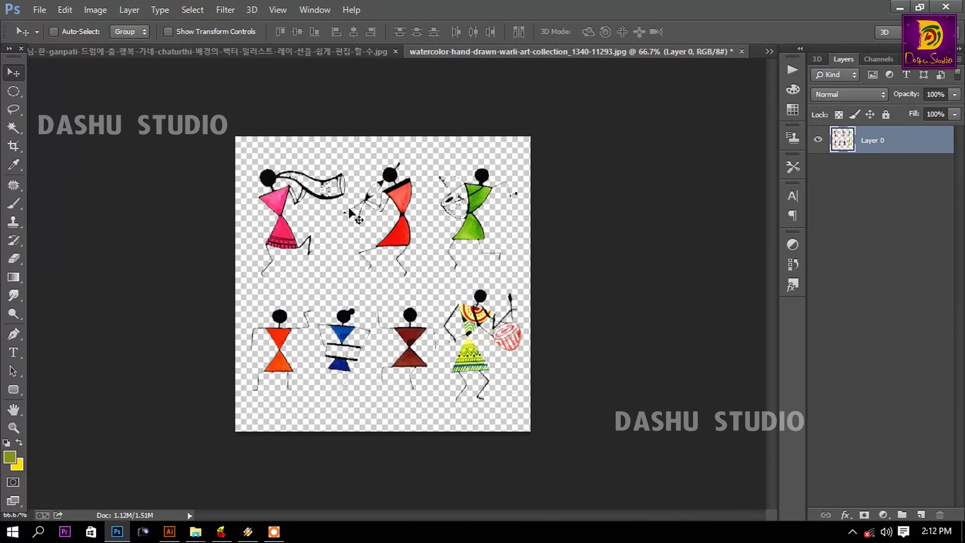
mouse_move(350, 208)
left_mouse_down()
mouse_move(208, 50)
mouse_move(310, 176)
left_mouse_up()
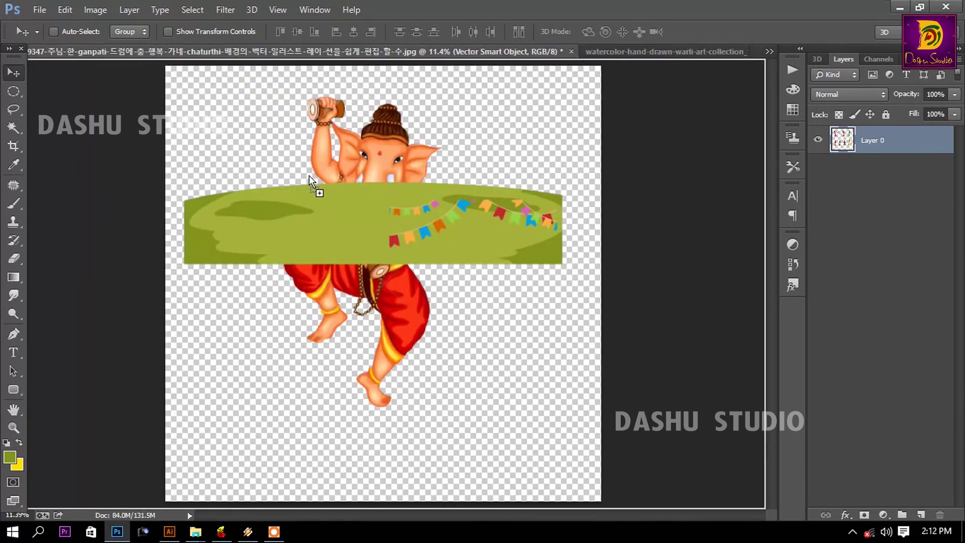
- Drop the dancers into the Ganesha image and enlarge them to about 894%
mouse_move(283, 136)
left_mouse_down()
mouse_move(347, 322)
mouse_move(593, 500)
left_mouse_up()
key("ctrl+t")
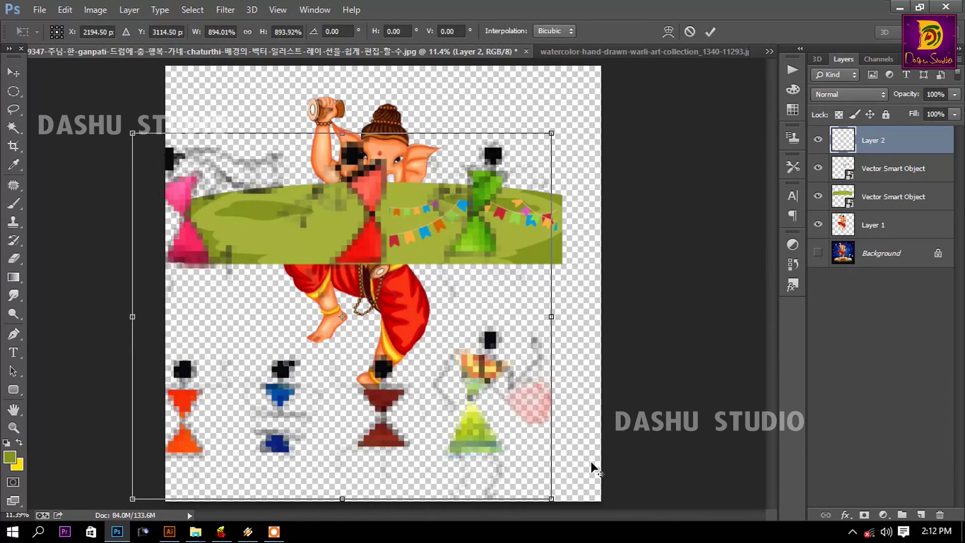
left_click_drag(477, 369, 507, 364)
key("Return")
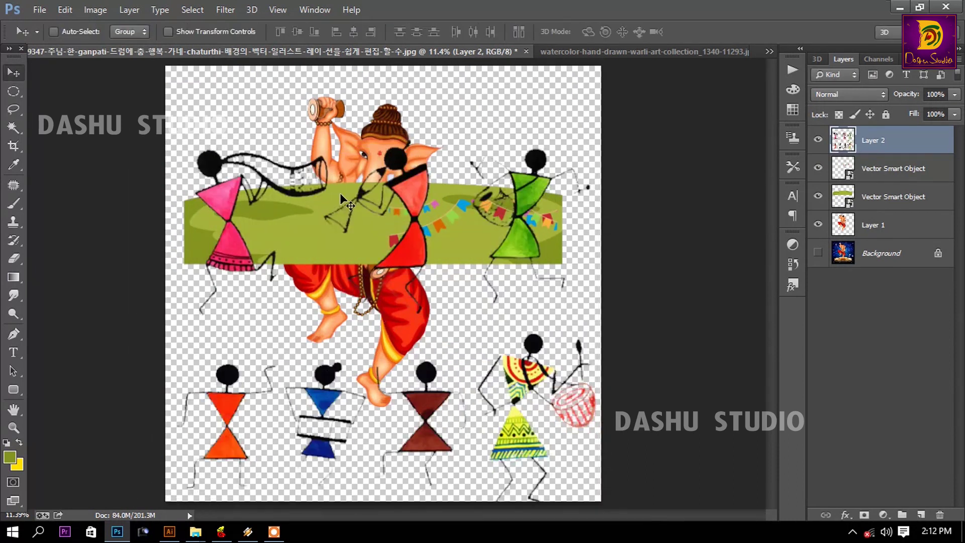
- Restore the instruments' white fill in the Warli document and copy the pink dancer to its own layer
key("l")
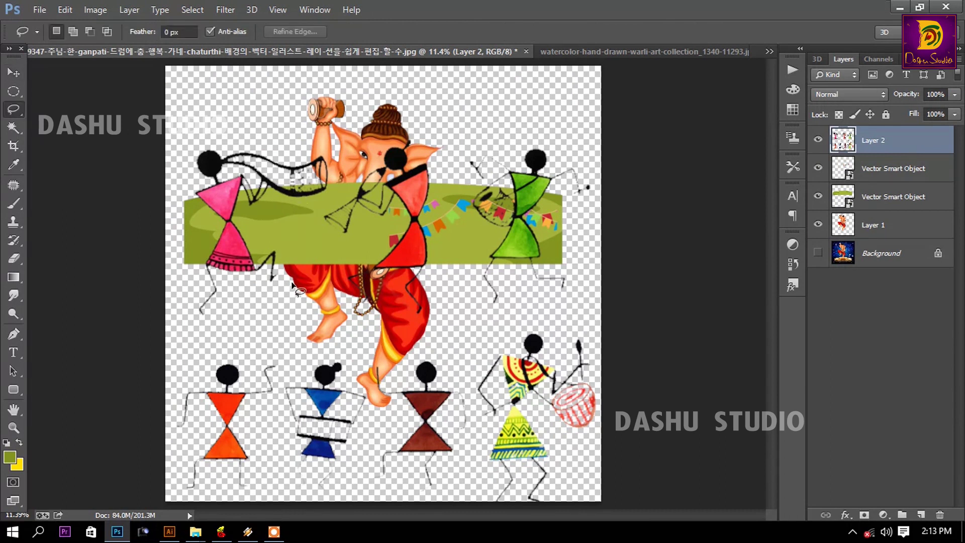
left_click_drag(293, 285, 340, 151)
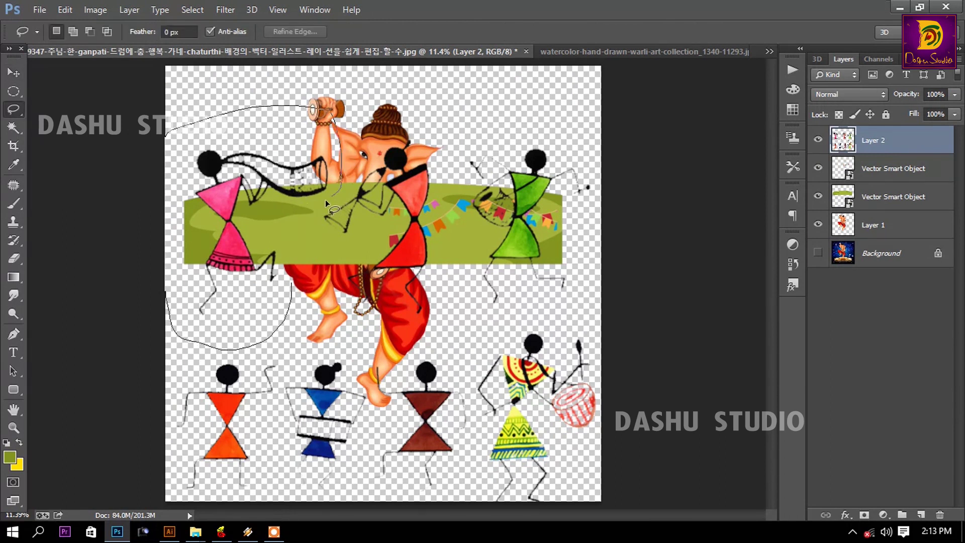
left_click_drag(324, 200, 307, 226)
left_click(554, 51)
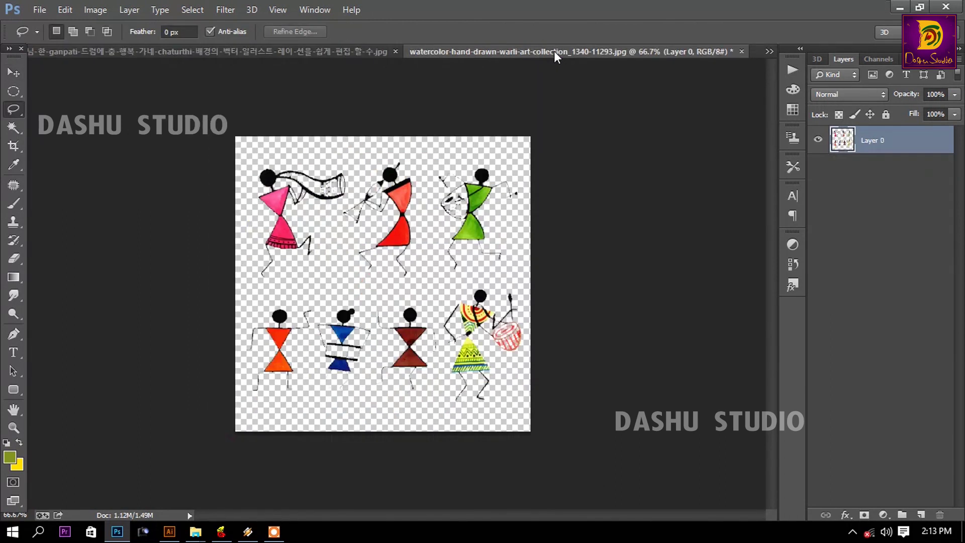
key("ctrl+z")
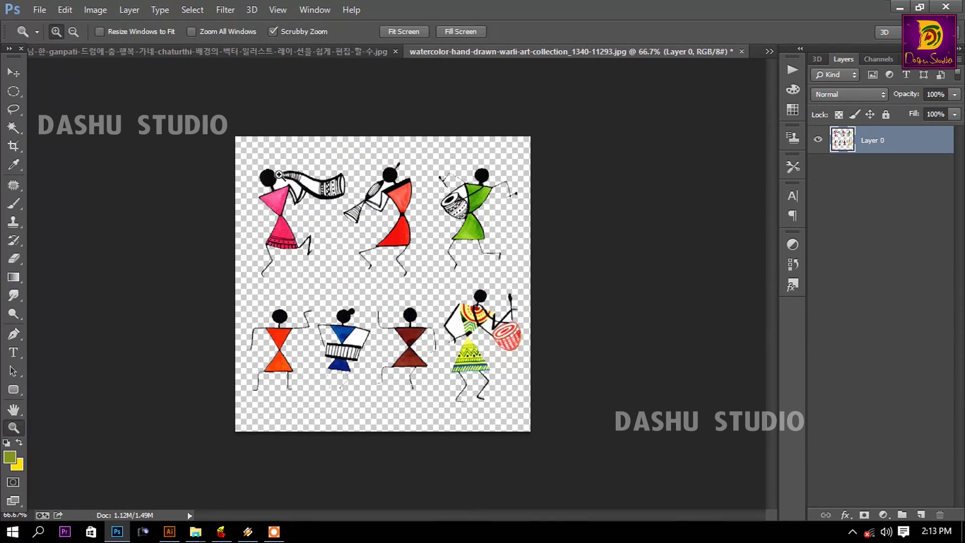
left_click(270, 190, "ctrl")
key("ctrl+minus")
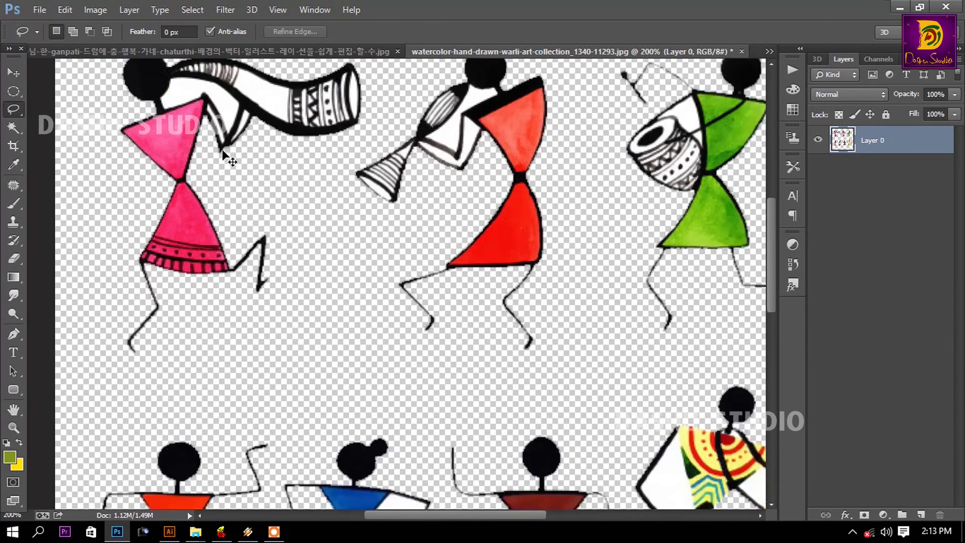
left_click_drag(194, 91, 261, 280)
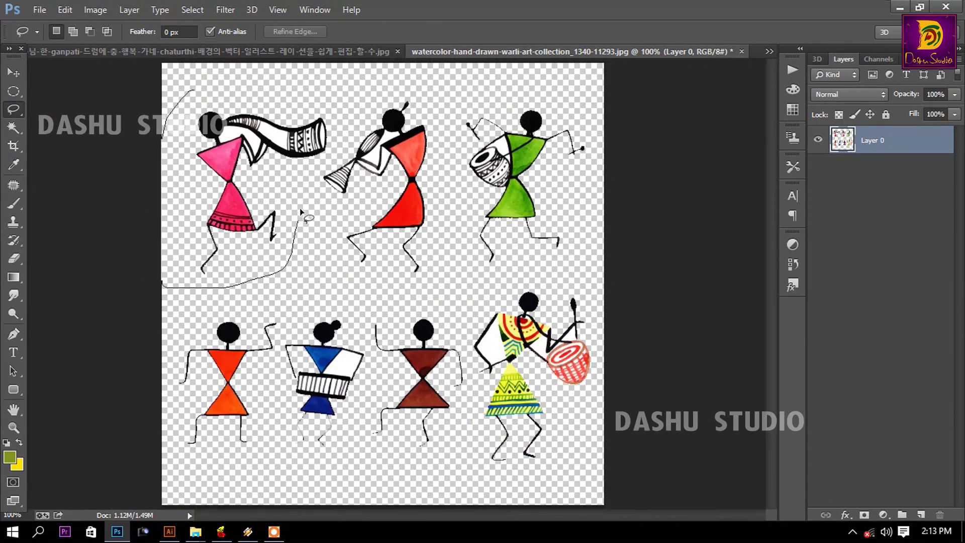
left_click_drag(270, 92, 272, 92)
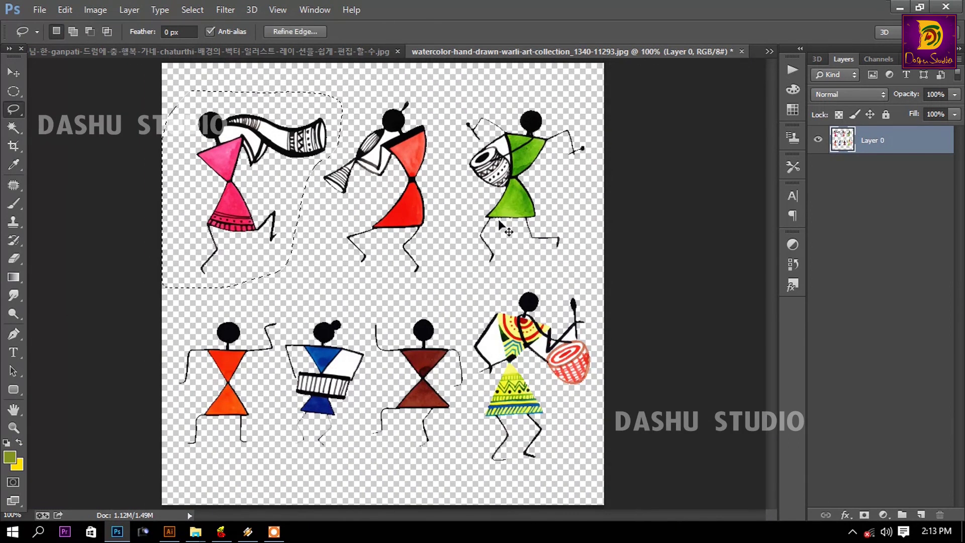
key("ctrl+j")
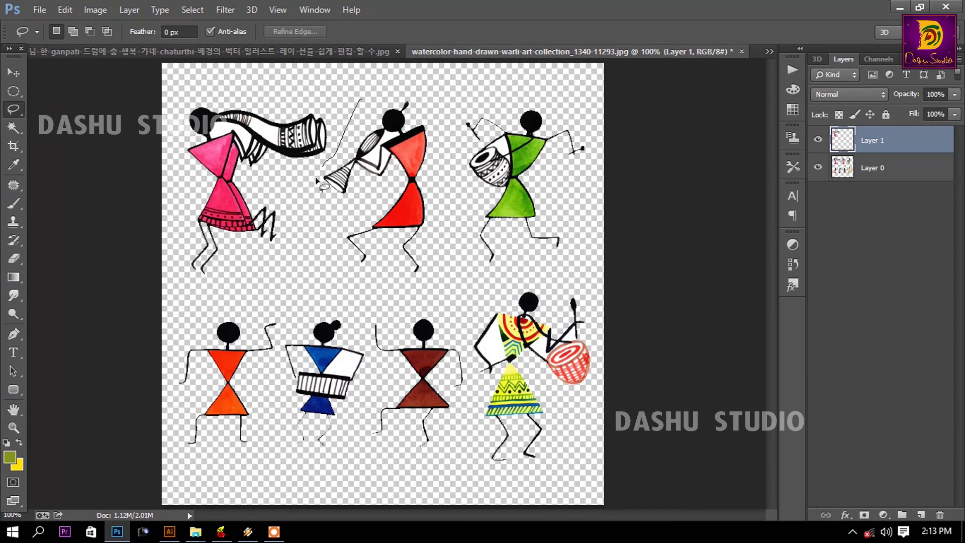
- Copy the red dancer and the green drummer onto their own layers
left_click_drag(317, 179, 392, 74)
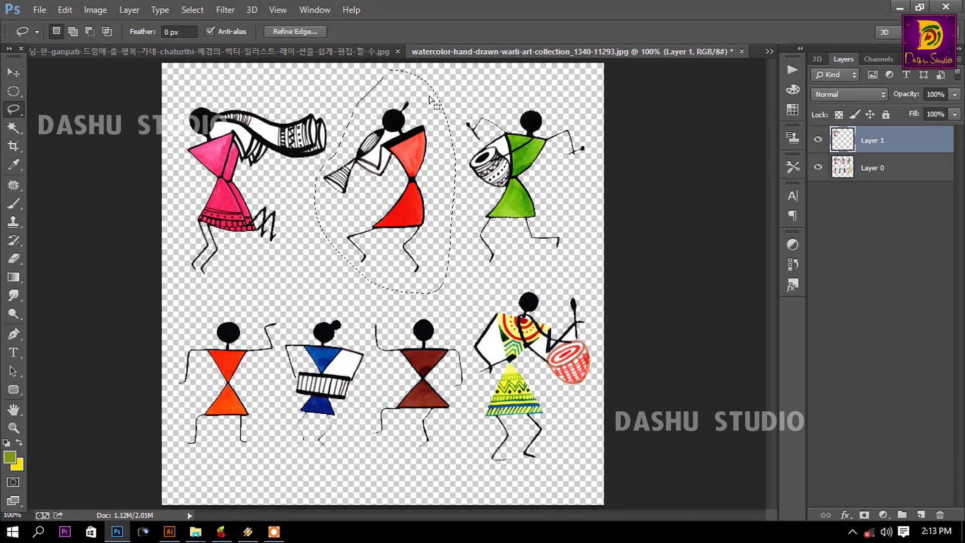
left_click(895, 168)
key("ctrl+j")
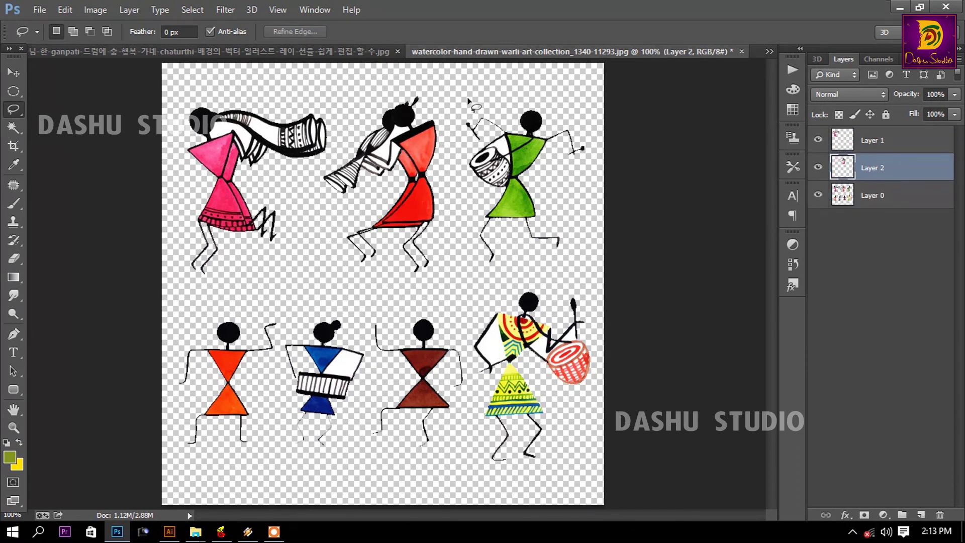
left_click_drag(463, 228, 528, 100)
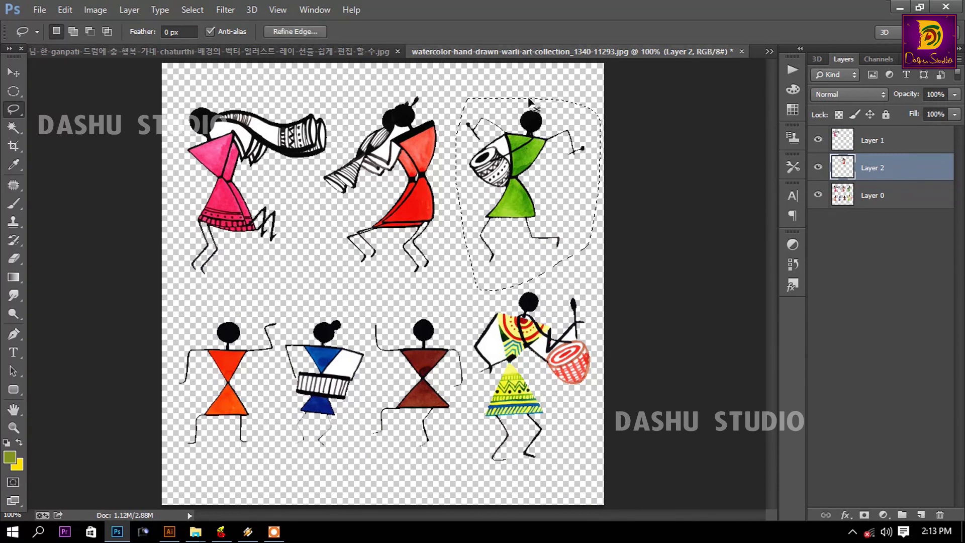
key("ctrl+j")
left_click(583, 263)
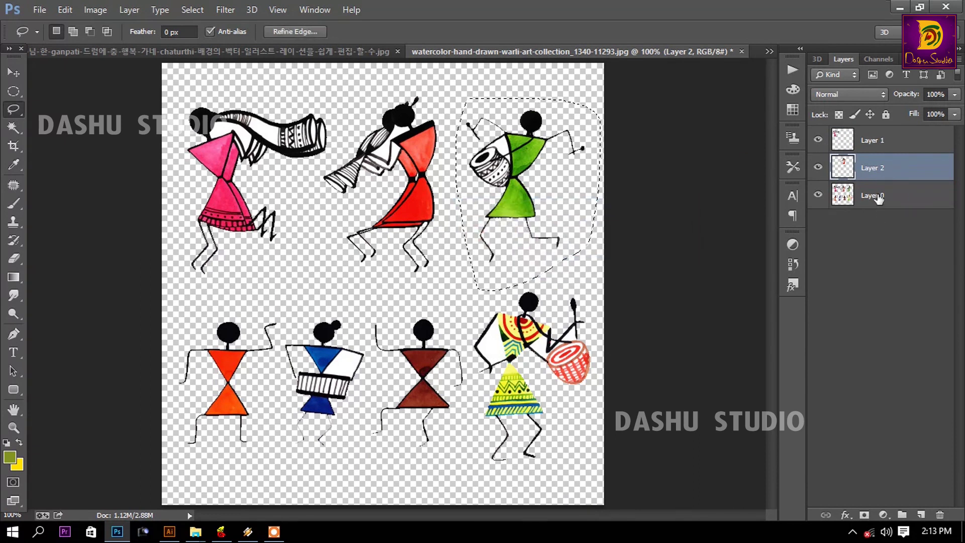
left_click(879, 198)
key("ctrl+j")
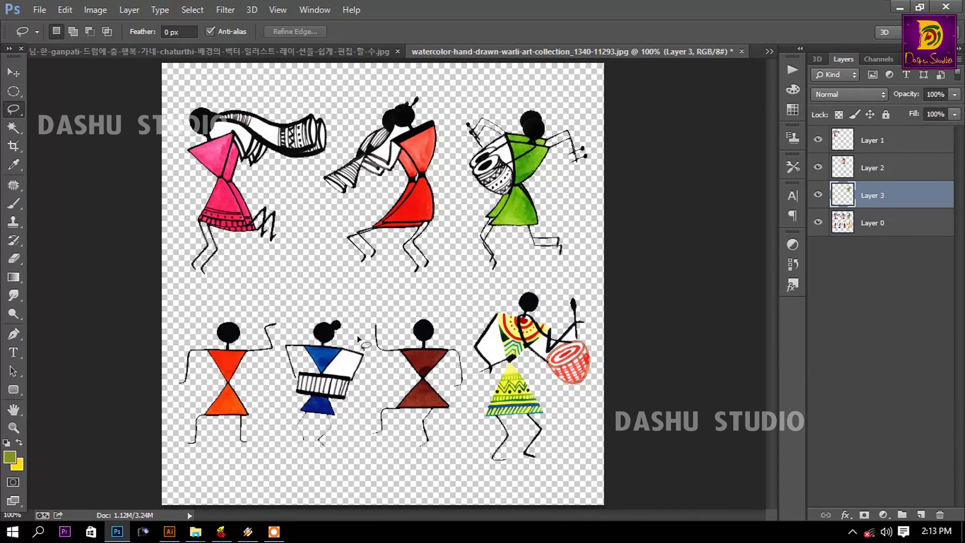
- Copy the bottom-left orange dancer and the bottom-right drummer onto their own layers
left_click_drag(181, 282, 265, 437)
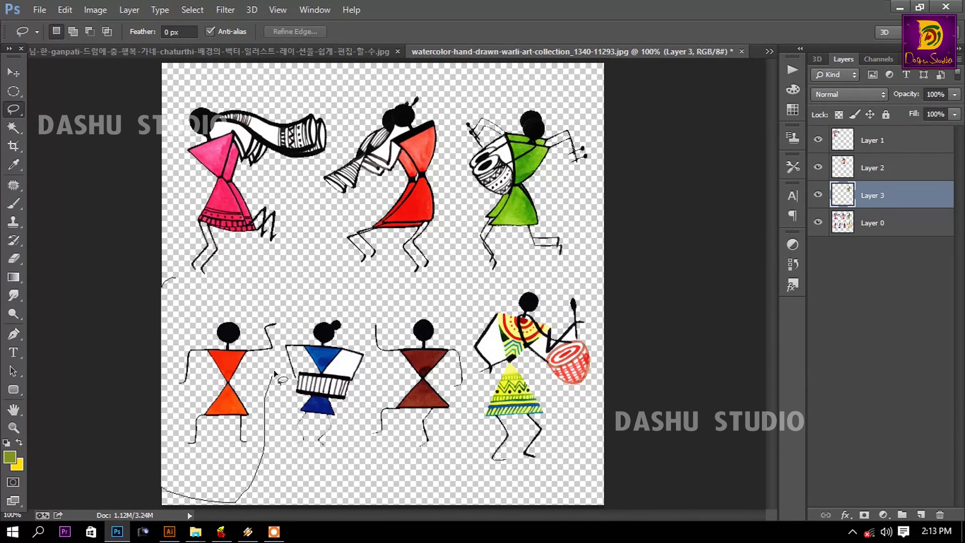
left_click_drag(251, 294, 173, 278)
left_click(865, 224)
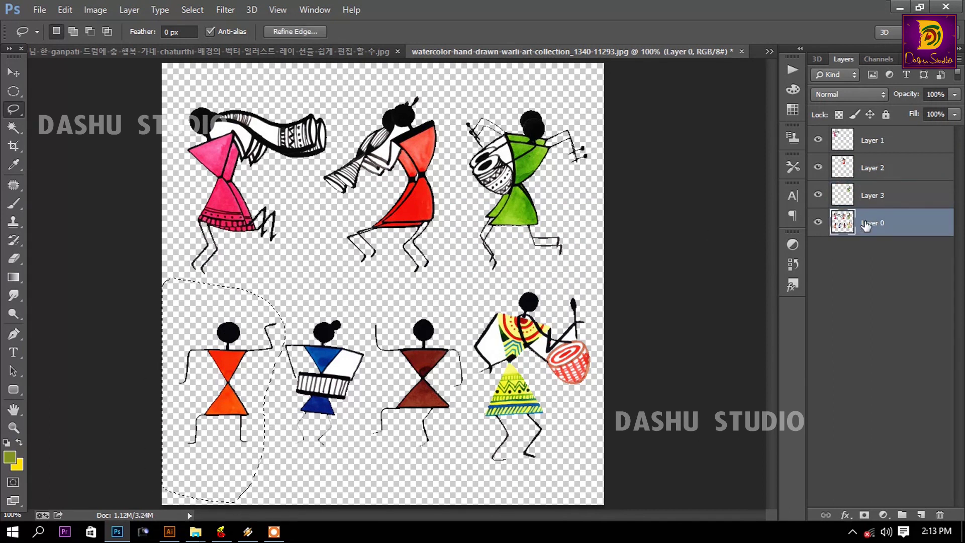
key("ctrl+j")
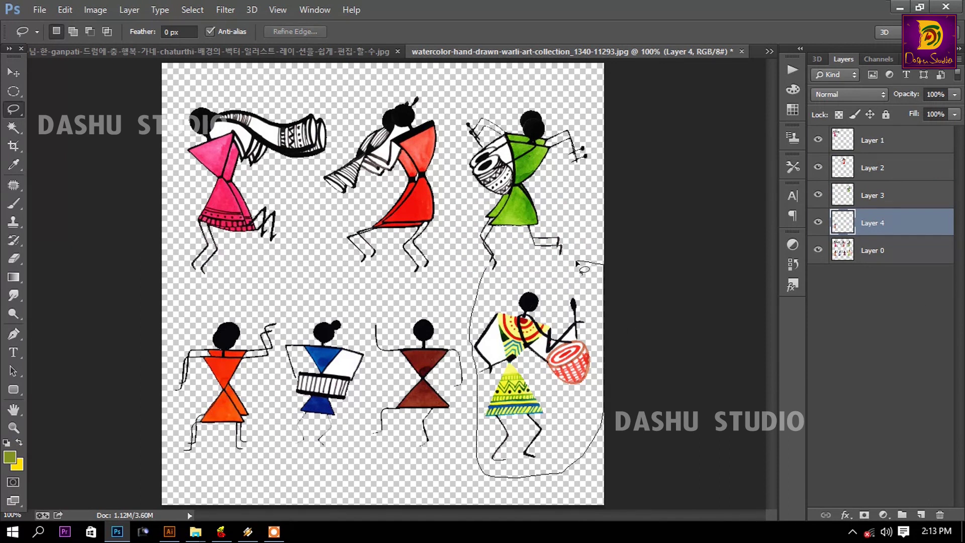
left_click_drag(636, 332, 490, 265)
left_click(871, 250)
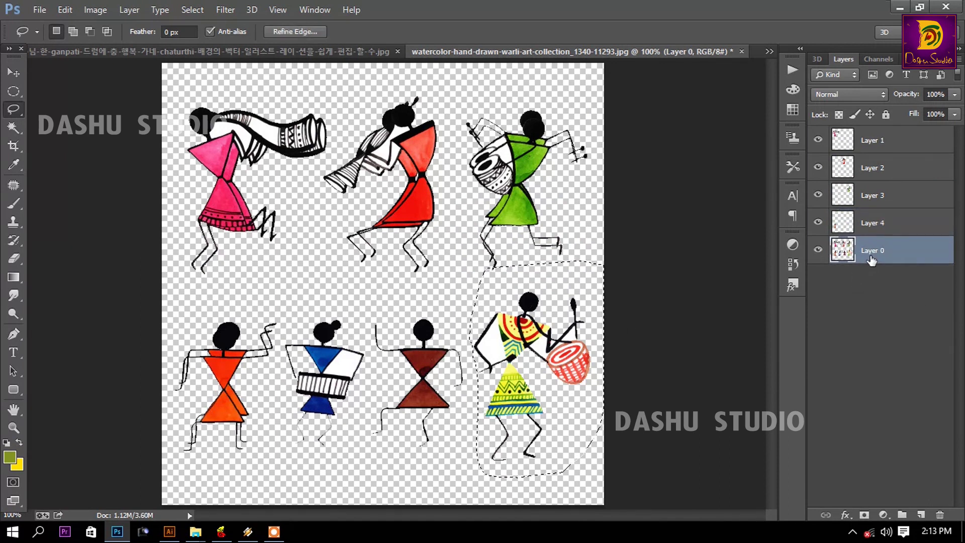
key("ctrl+j")
- Drag the green drummer's layer out, then close the Ganesha image without saving
key("v")
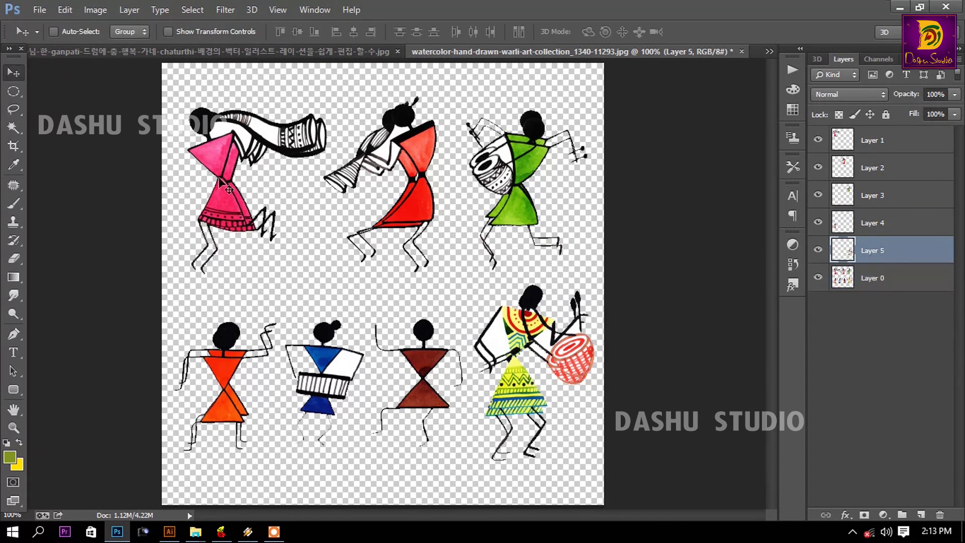
right_click(525, 161)
left_click(540, 164)
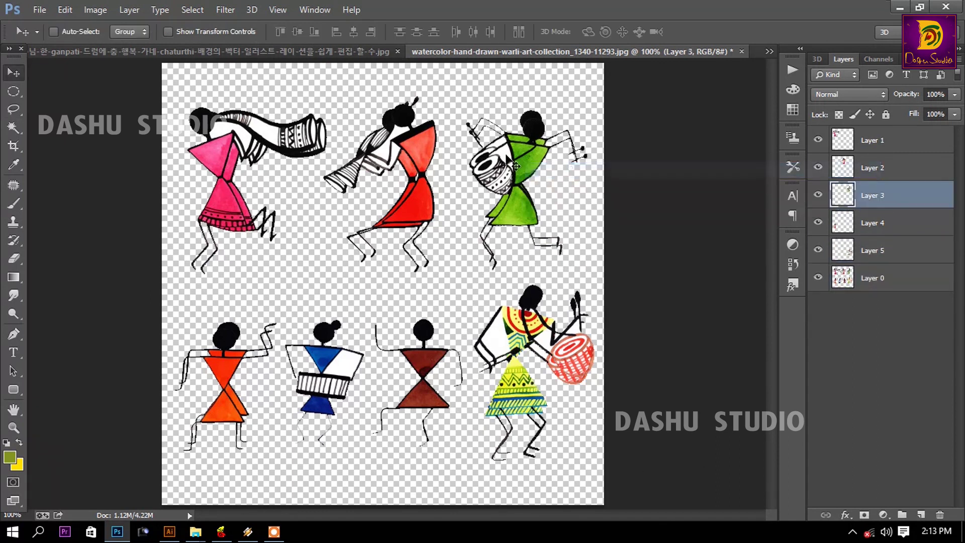
left_click_drag(514, 165, 196, 59)
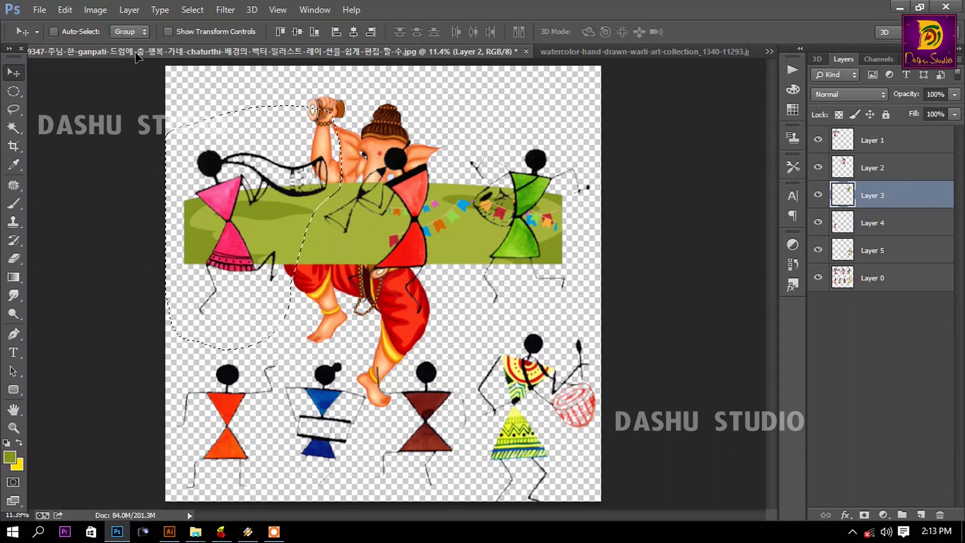
left_click_drag(136, 57, 442, 171)
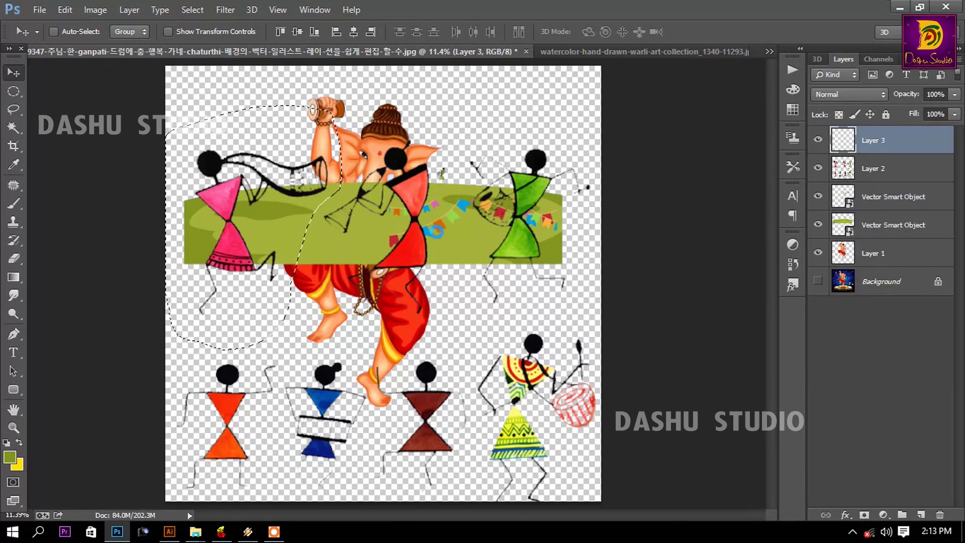
key("ctrl+w")
left_click(583, 271)
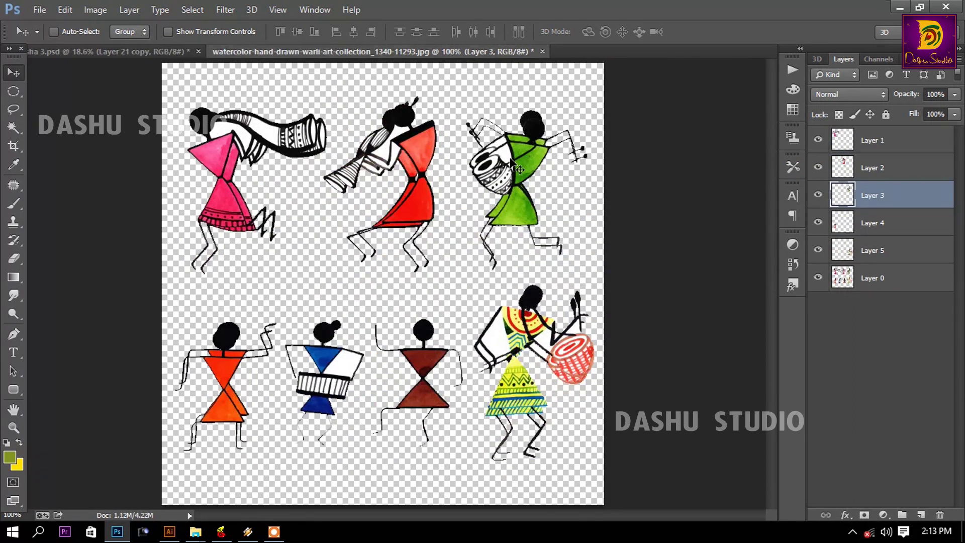
right_click(535, 160)
- Bring the green drummer into the poster and set its layer to Multiply
left_click(552, 169)
mouse_move(536, 166)
left_mouse_down()
mouse_move(320, 209)
mouse_move(475, 371)
left_mouse_up()
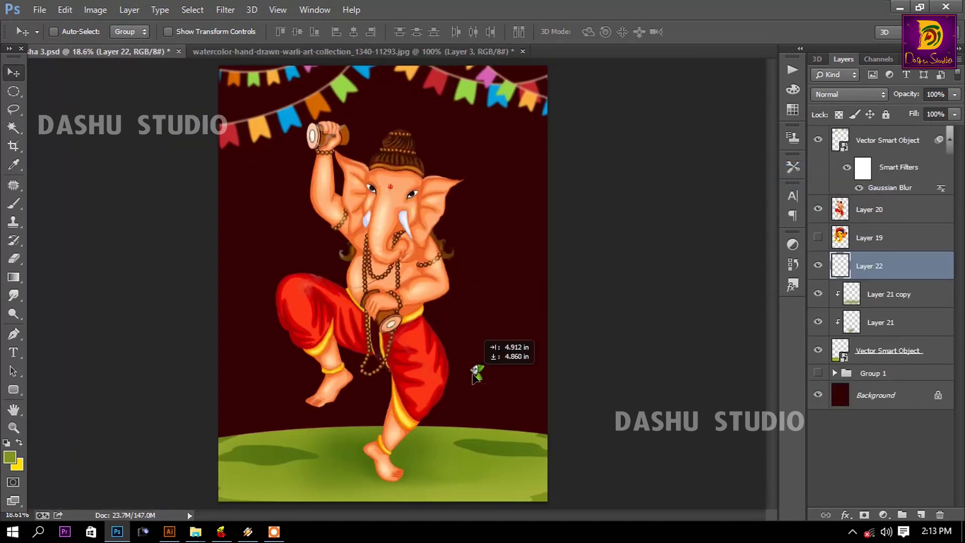
left_click(847, 95)
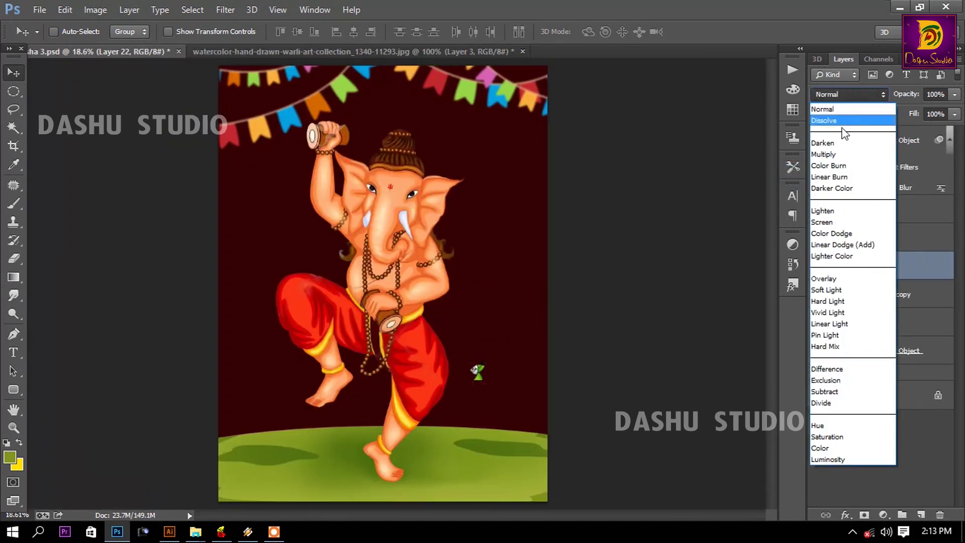
left_click(854, 151)
- Enlarge the dancer, place it on the grass at lower right, and move its layer lower
key("ctrl+t")
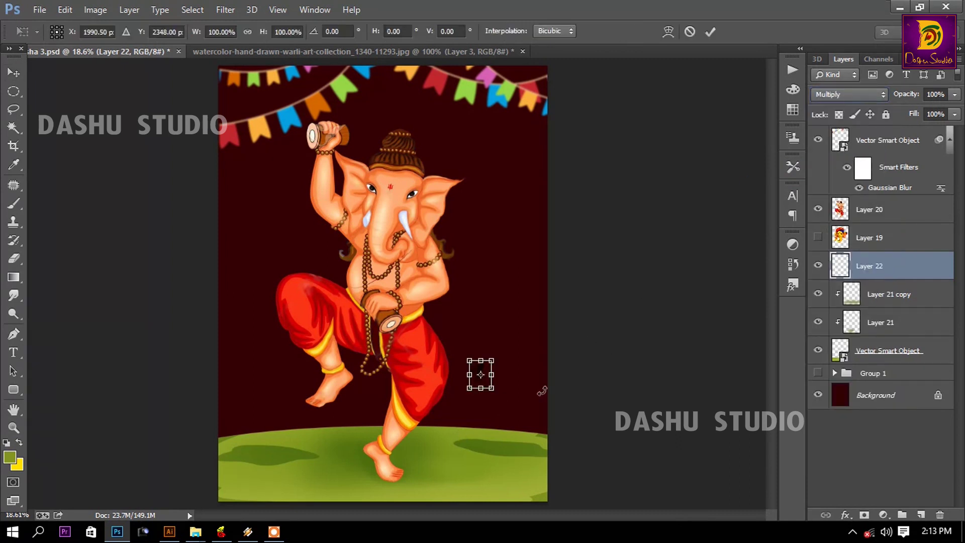
left_click_drag(494, 394, 520, 421)
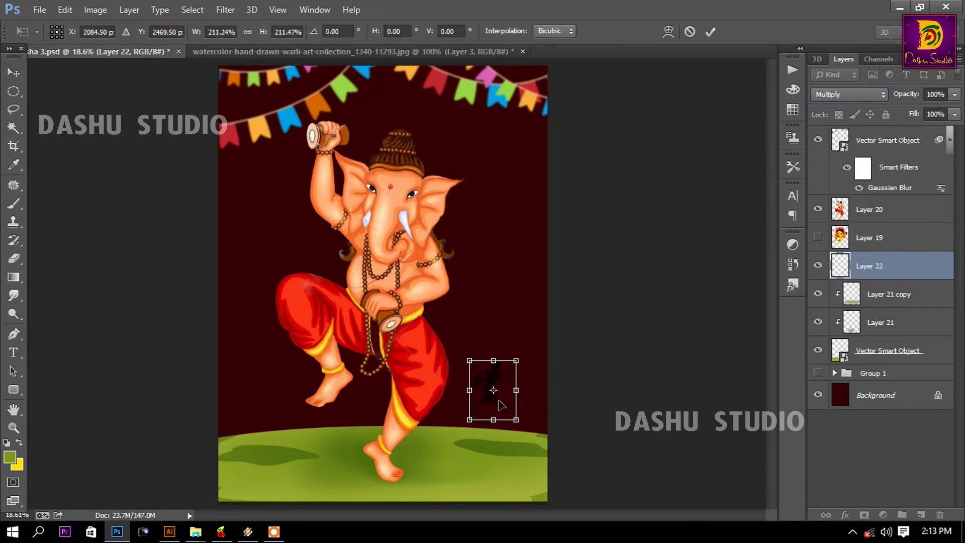
key("Return")
mouse_move(496, 384)
left_mouse_down()
mouse_move(523, 440)
mouse_move(519, 398)
left_mouse_up()
left_click_drag(892, 269, 947, 370)
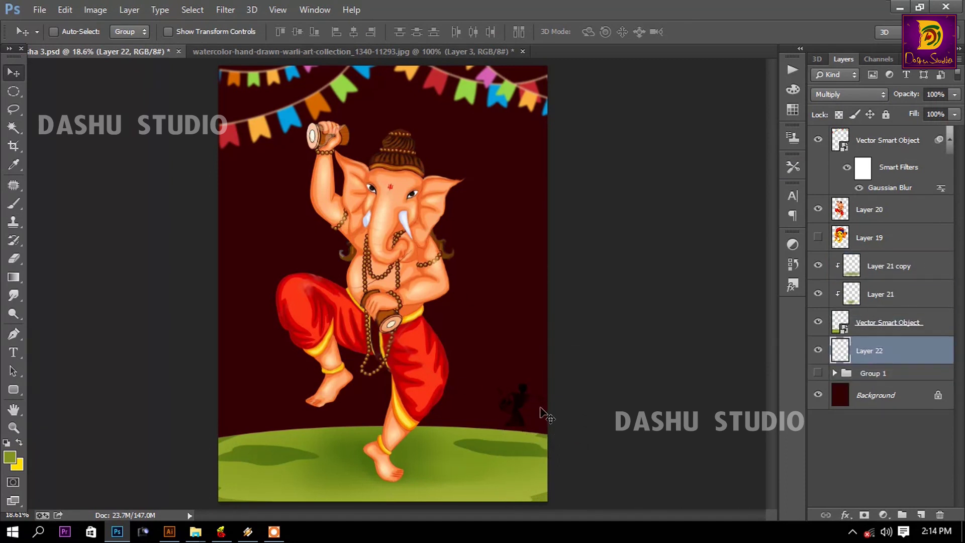
- Bring the drummer figure's layer from the Warli art document into the Ganesha poster
left_click(406, 52)
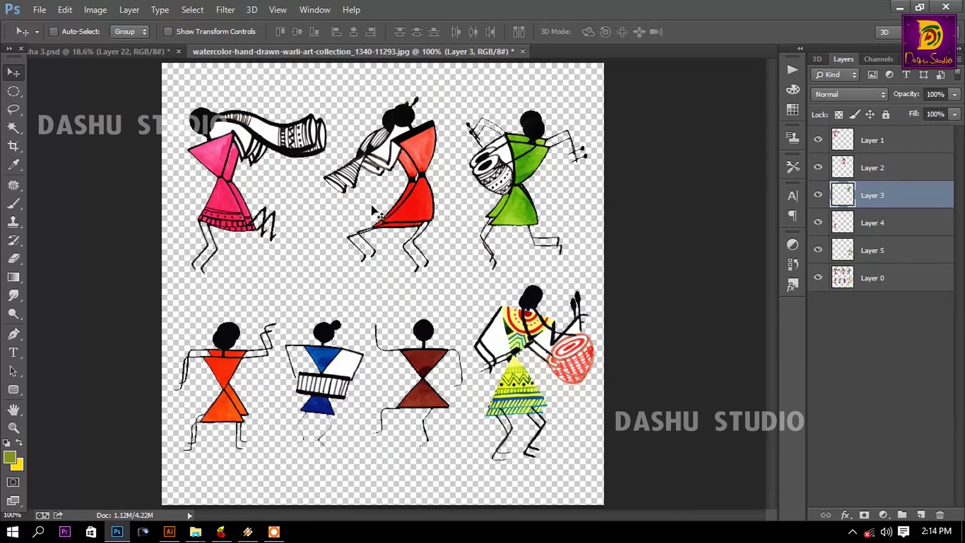
right_click(405, 147)
left_click(438, 155)
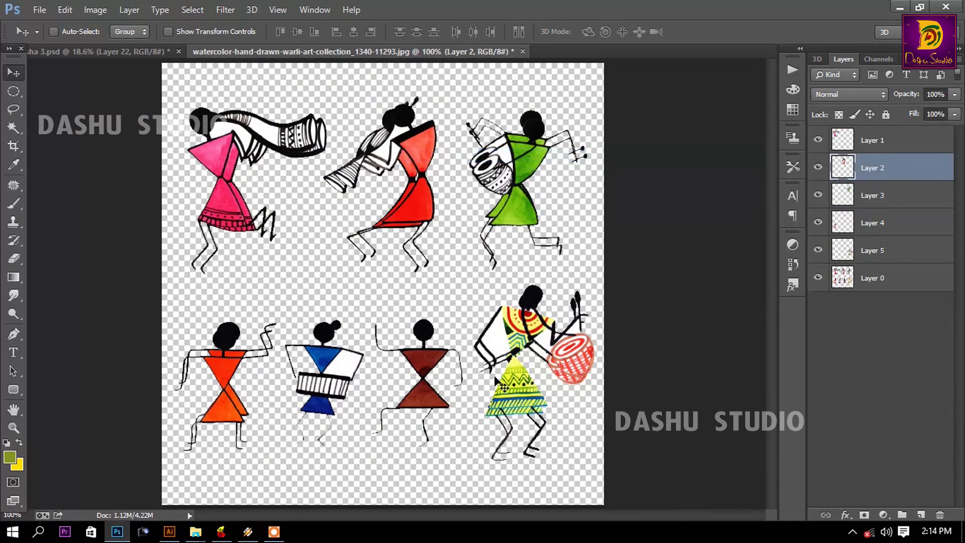
right_click(527, 348)
left_click(527, 352)
mouse_move(537, 355)
left_mouse_down()
mouse_move(132, 52)
mouse_move(272, 372)
left_mouse_up()
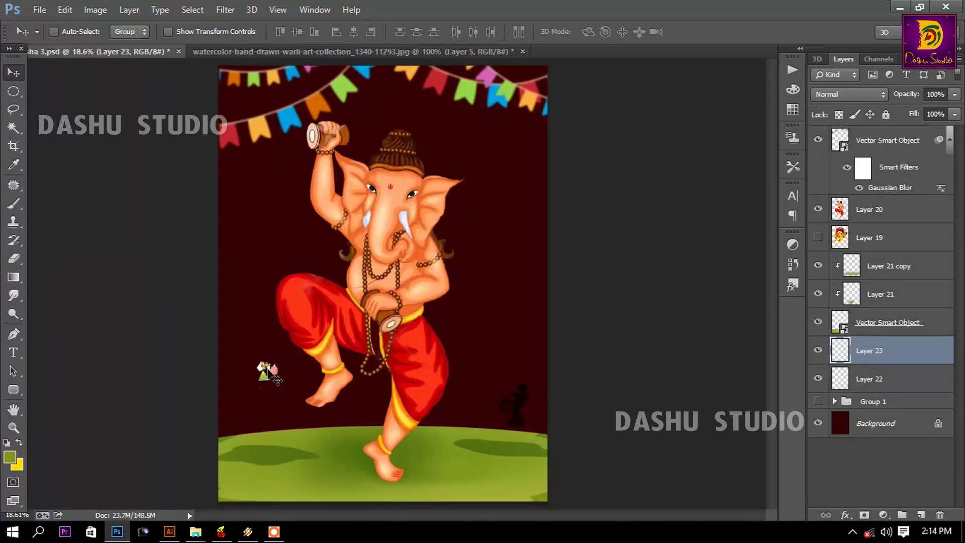
key("Return")
- Set the drummer to Multiply, enlarge it, and place it at the lower left
left_click(872, 95)
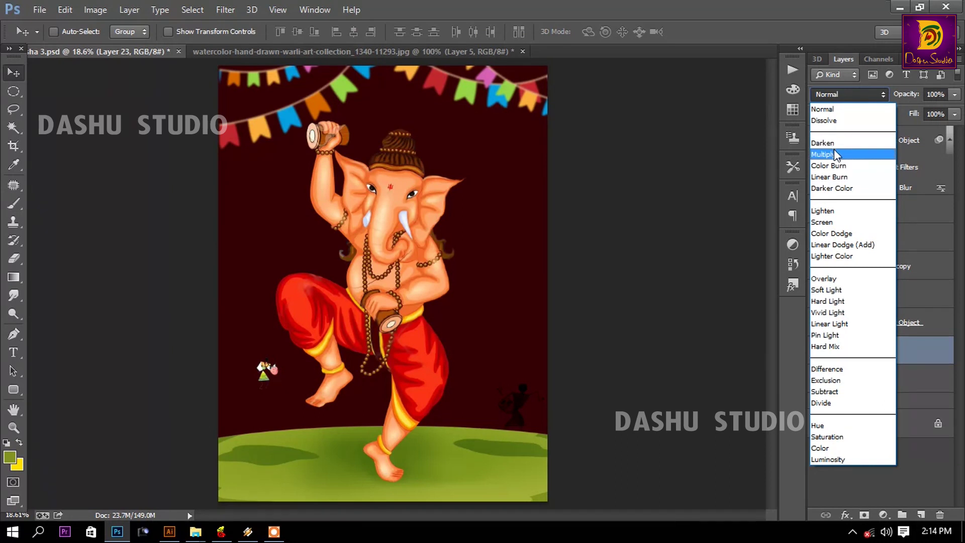
left_click(829, 154)
key("ctrl+t")
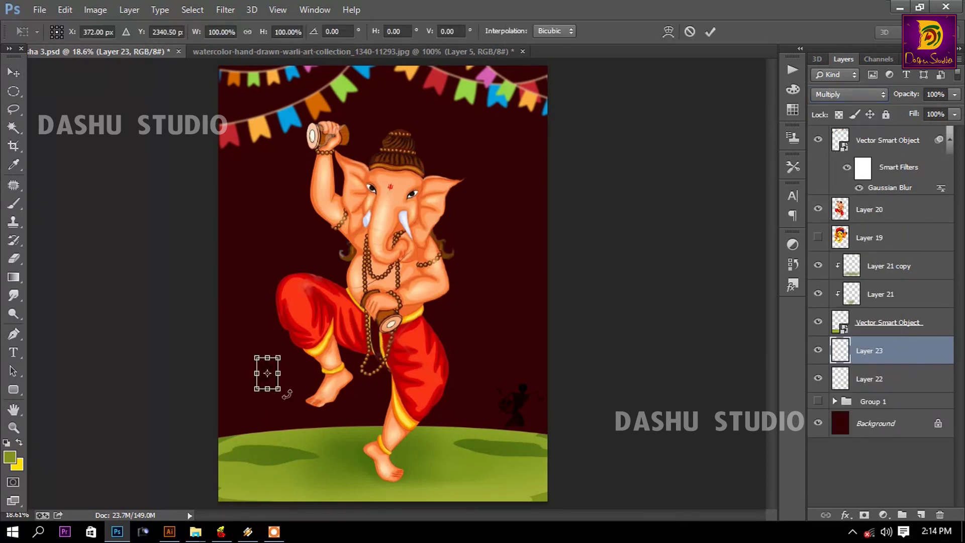
mouse_move(278, 390)
left_mouse_down()
mouse_move(292, 411)
mouse_move(248, 397)
mouse_move(246, 412)
left_mouse_up()
key("Return")
- Zoom in to inspect the drummer, fit the poster on screen, and select Group 1
key("z")
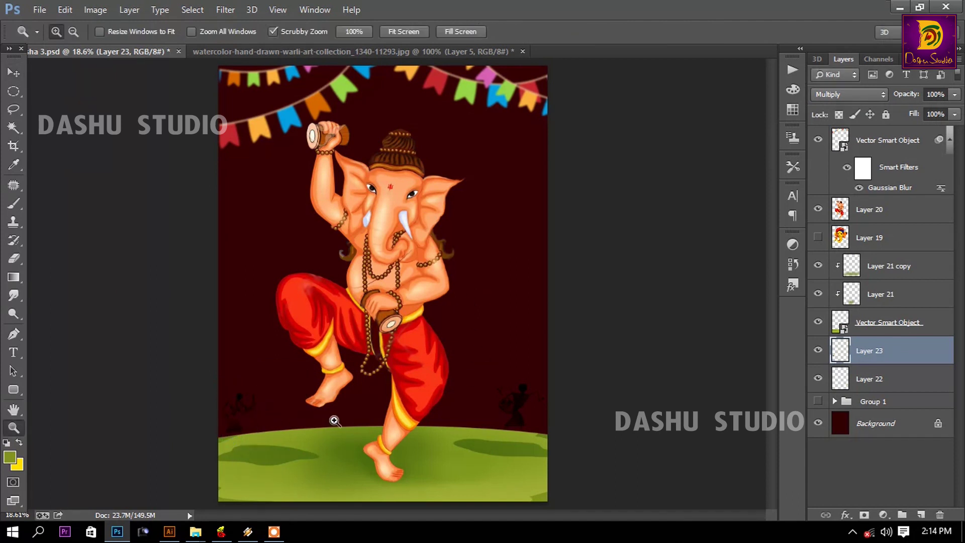
left_click(334, 419)
left_click(334, 419)
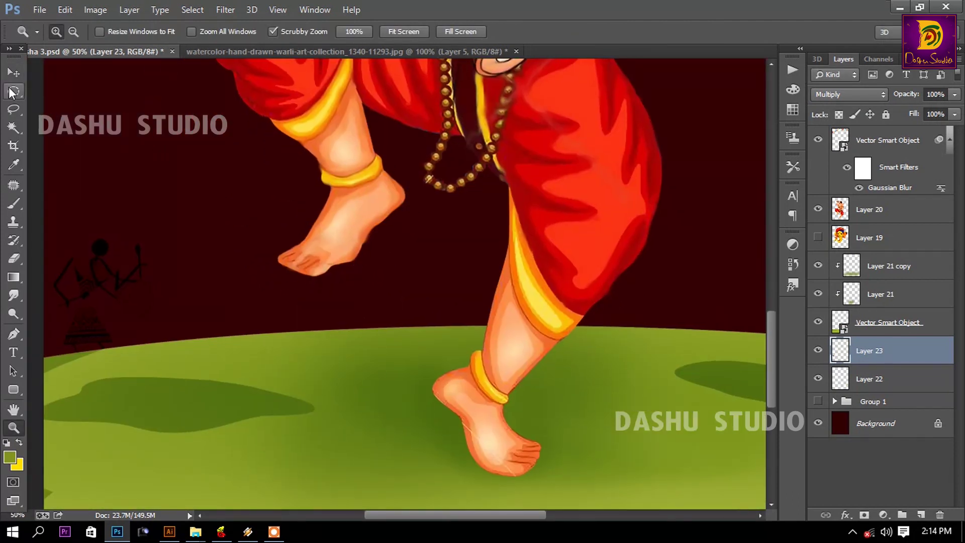
left_click(14, 73)
left_click(403, 50)
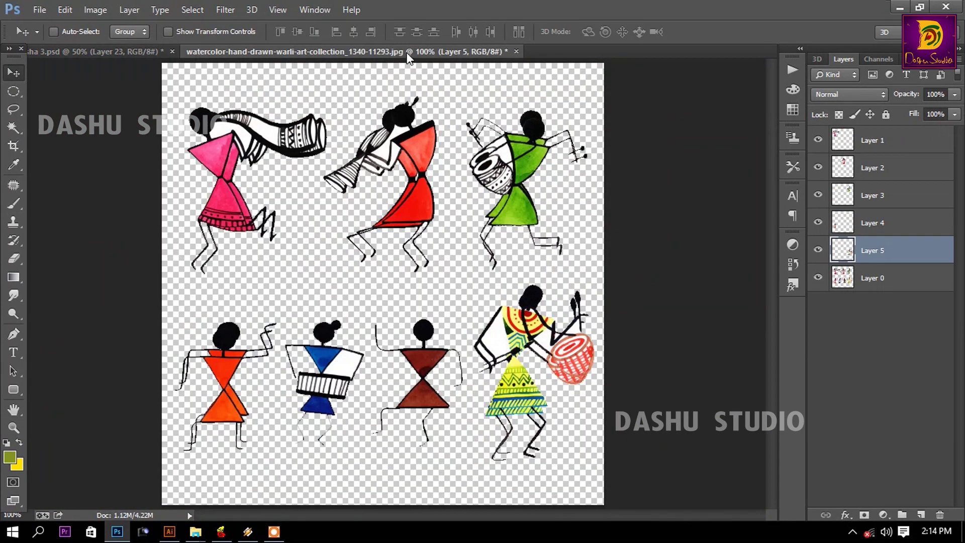
left_click(125, 52)
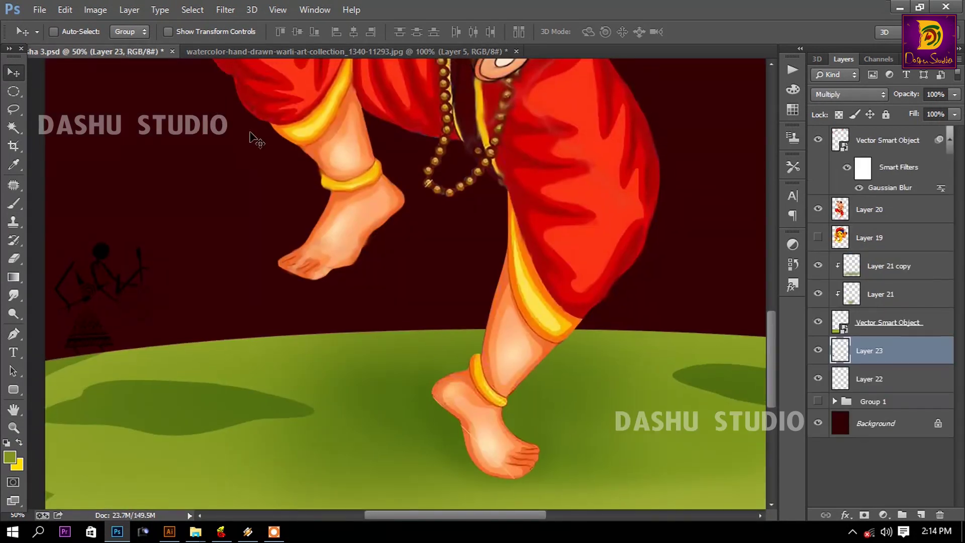
key("ctrl+0")
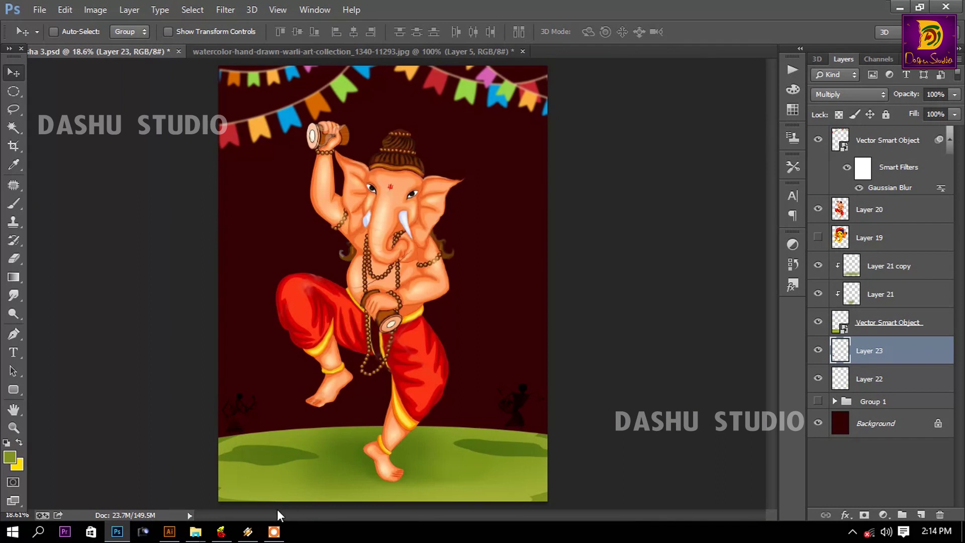
left_click(885, 423)
left_click(875, 401)
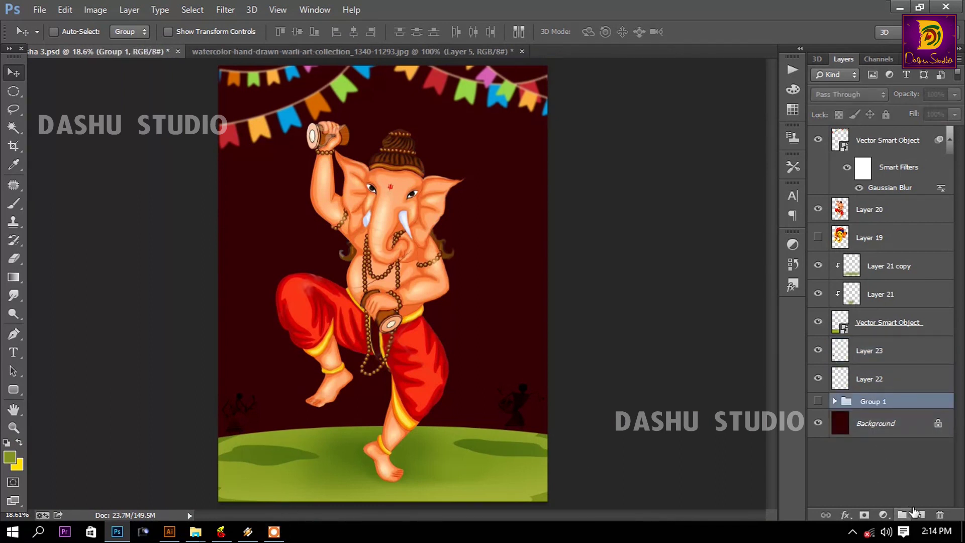
- Add empty Layer 24 above Group 1 and pick the 3460 textured brush preset
left_click(920, 514)
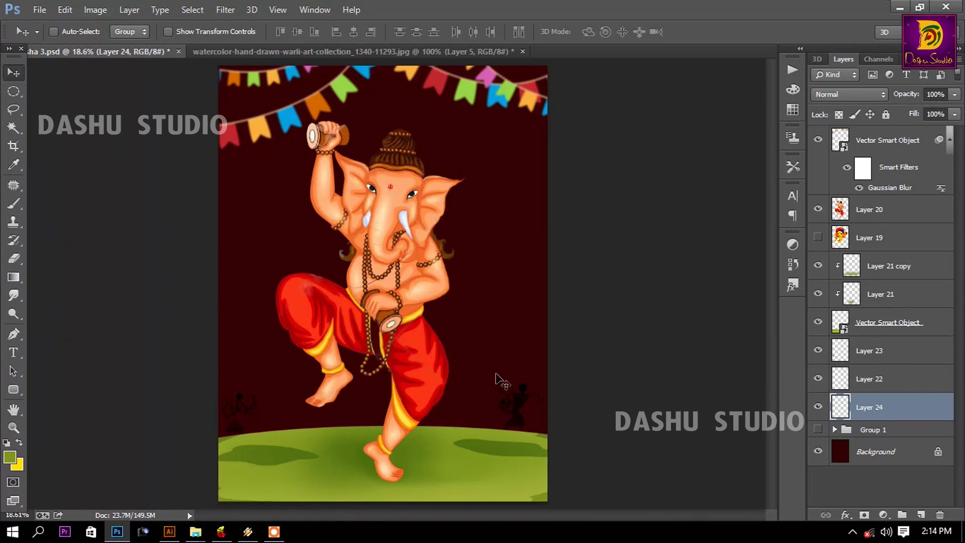
left_click(15, 207)
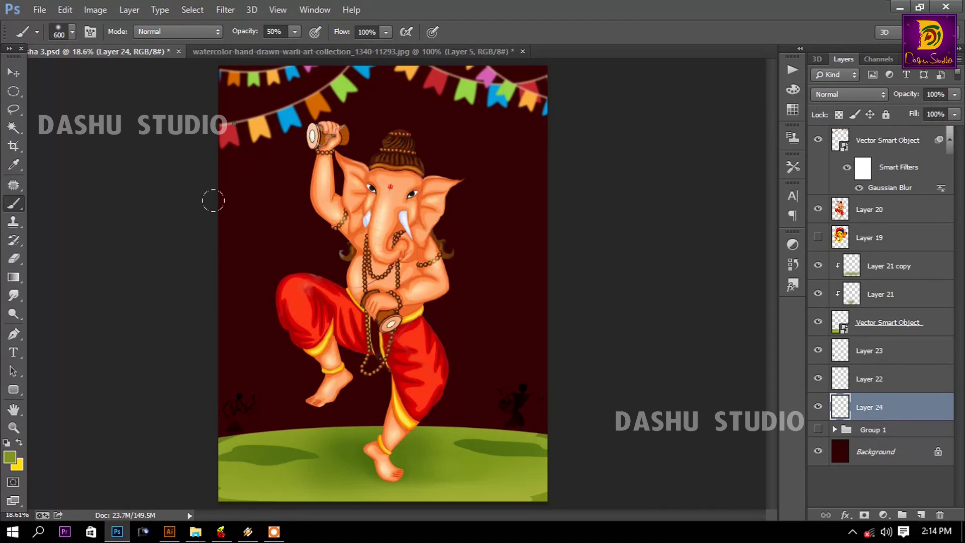
right_click(213, 200)
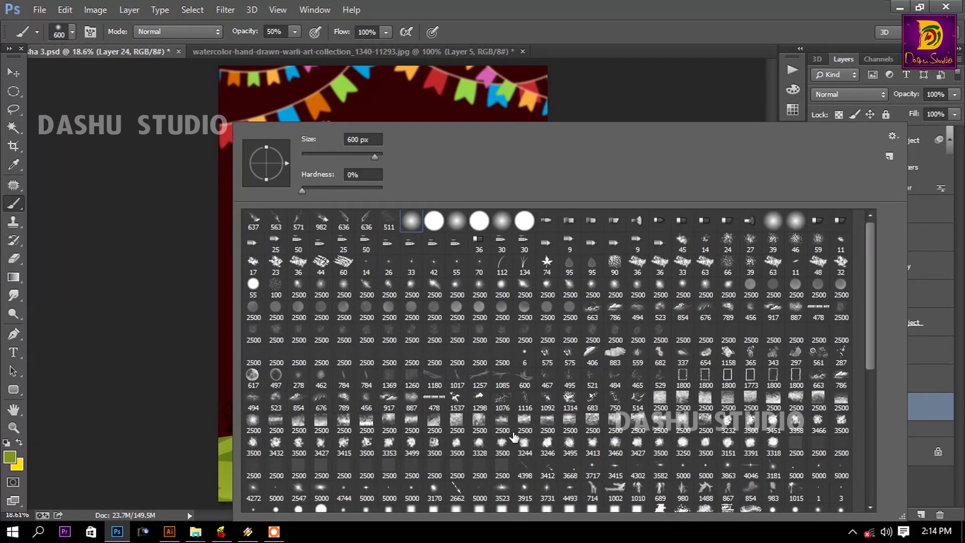
scroll(513, 398, "down", 2)
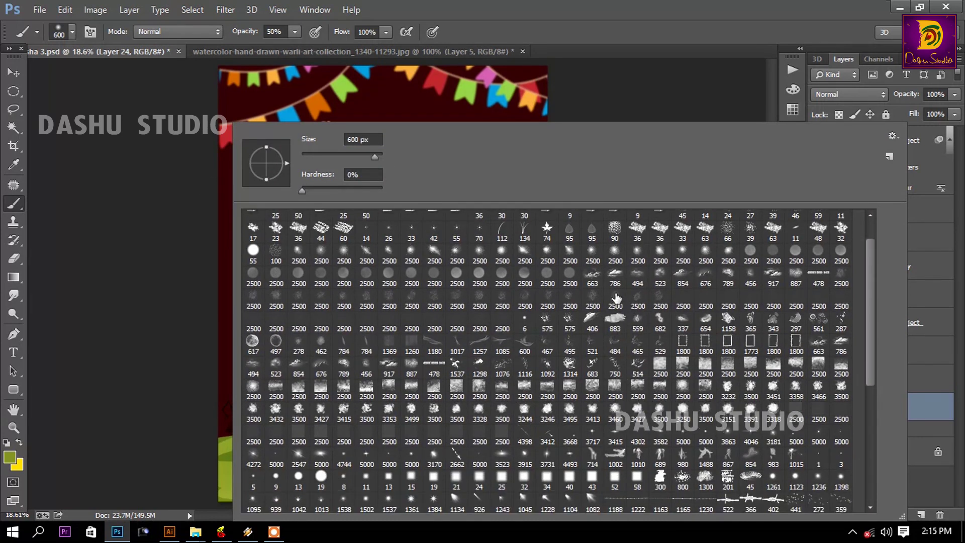
scroll(346, 362, "down", 1)
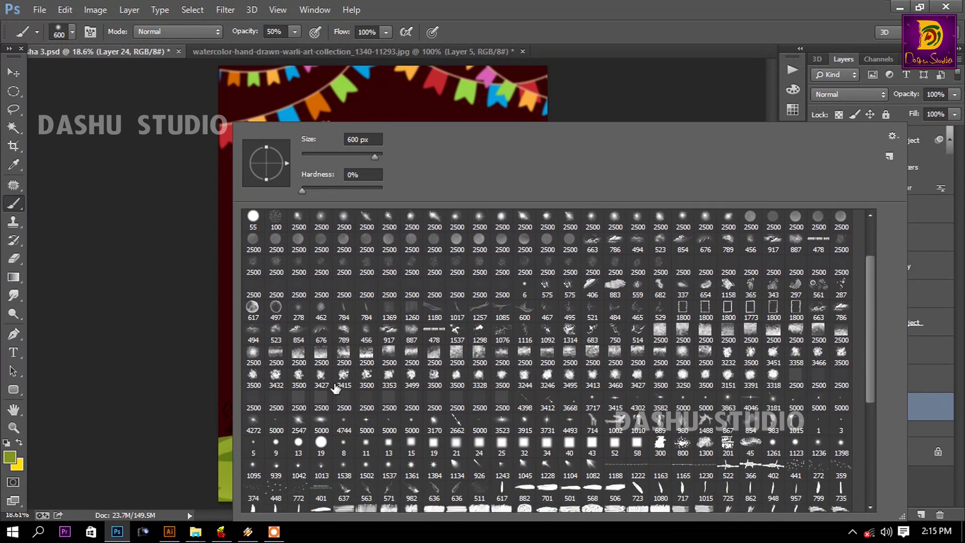
double_click(614, 376)
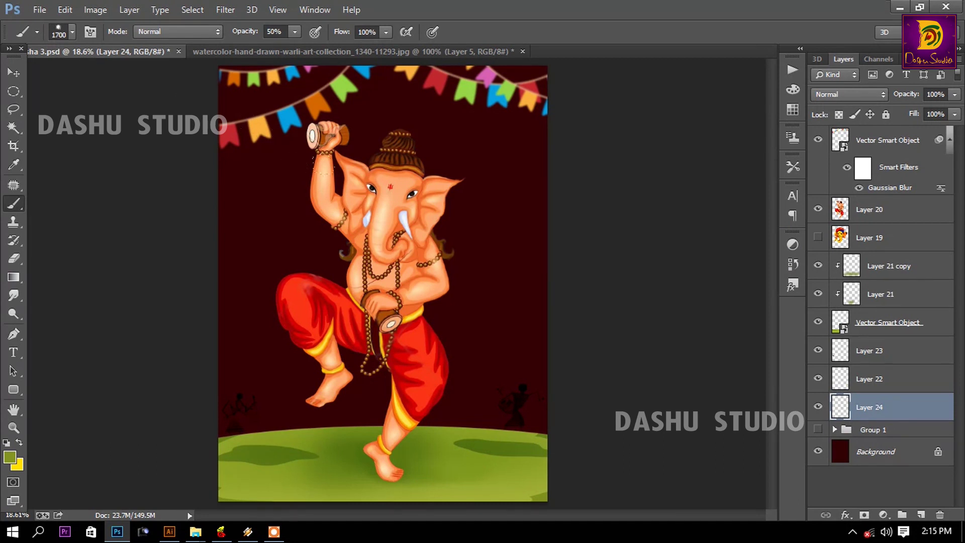
- Sample a peach tone to glow around Ganesha's head, then set a pale yellow paint colour
left_click(407, 276, "alt")
left_click(408, 224)
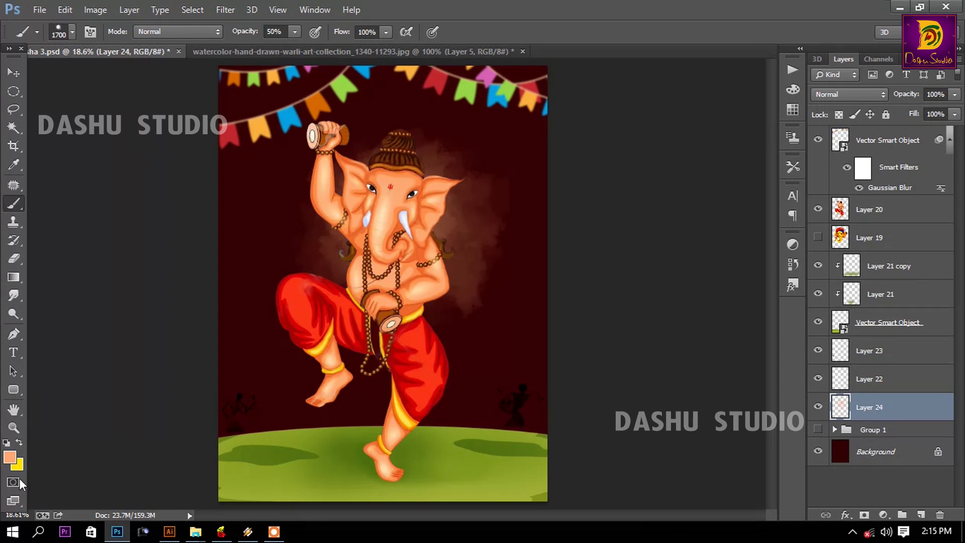
left_click(9, 458)
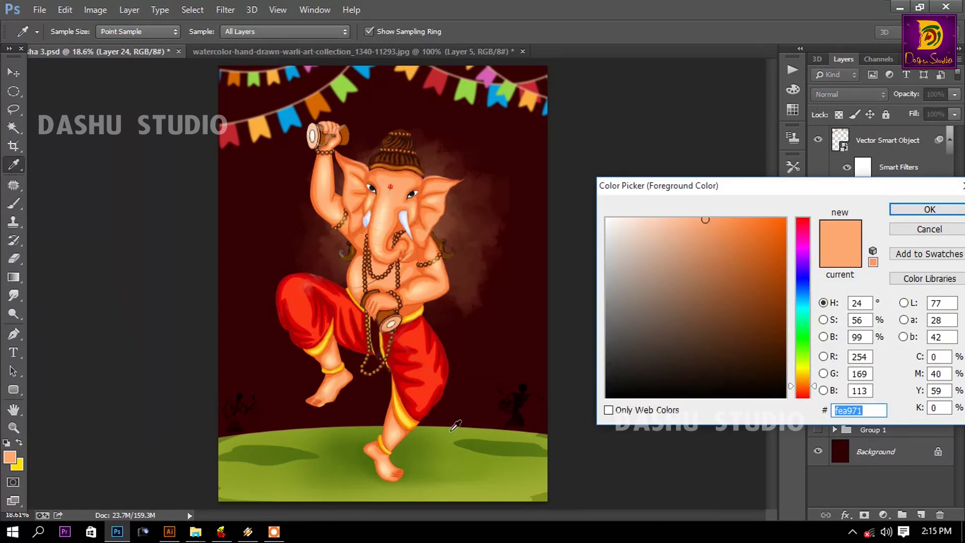
left_click(488, 494)
left_click_drag(716, 222, 682, 220)
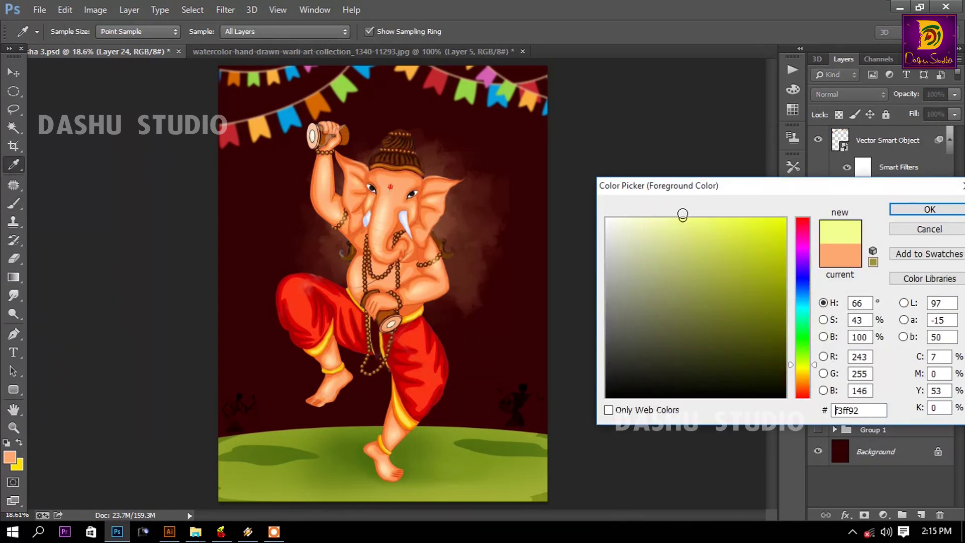
left_click(939, 210)
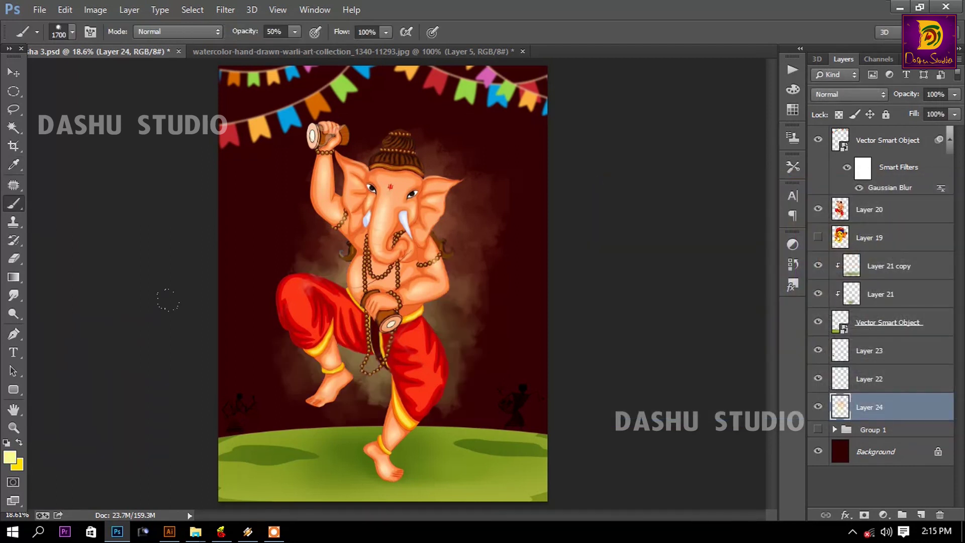
- Brighten the smoke with pale yellow at the right, lower-left, upper-right and left edges
left_click_drag(502, 247, 567, 341)
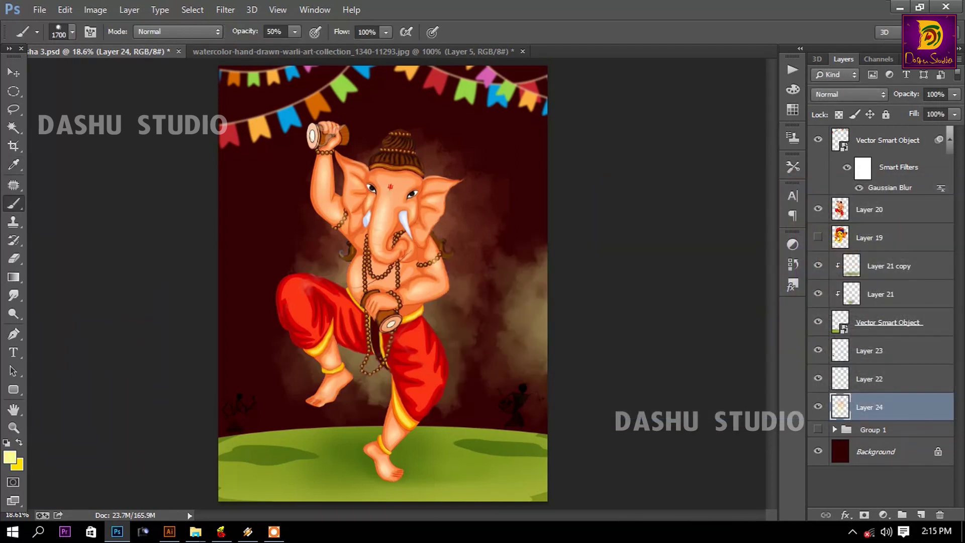
left_click_drag(120, 330, 30, 382)
left_click_drag(412, 388, 537, 430)
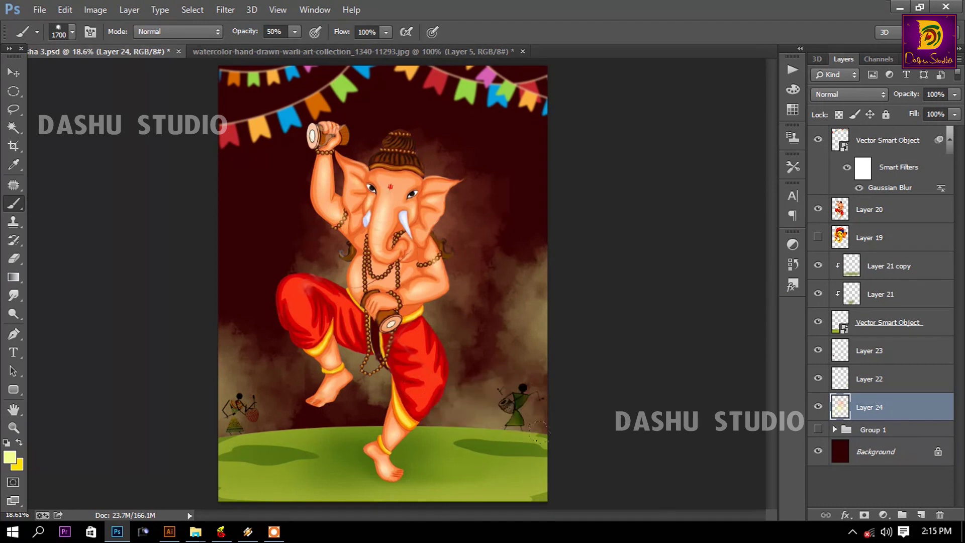
left_click_drag(504, 96, 524, 182)
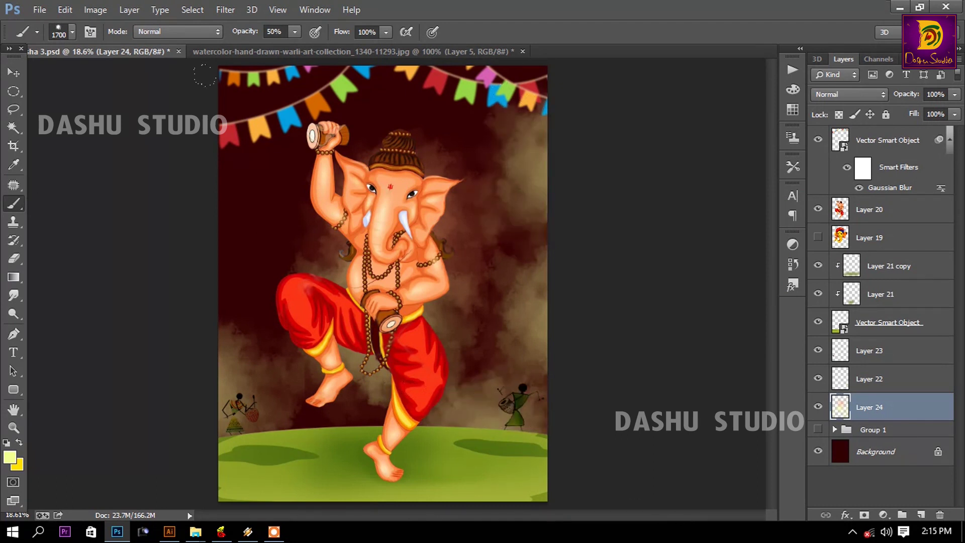
left_click_drag(201, 327, 204, 216)
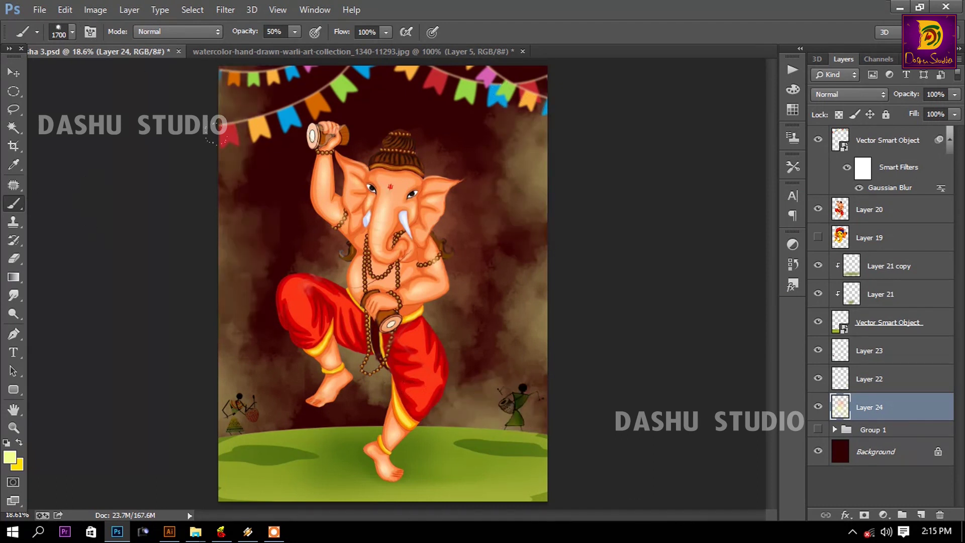
- Tint the upper-left, lower-left and upper-right smoke a soft blue
left_click(296, 110, "alt")
left_click_drag(271, 161, 284, 224)
left_click_drag(295, 286, 241, 337)
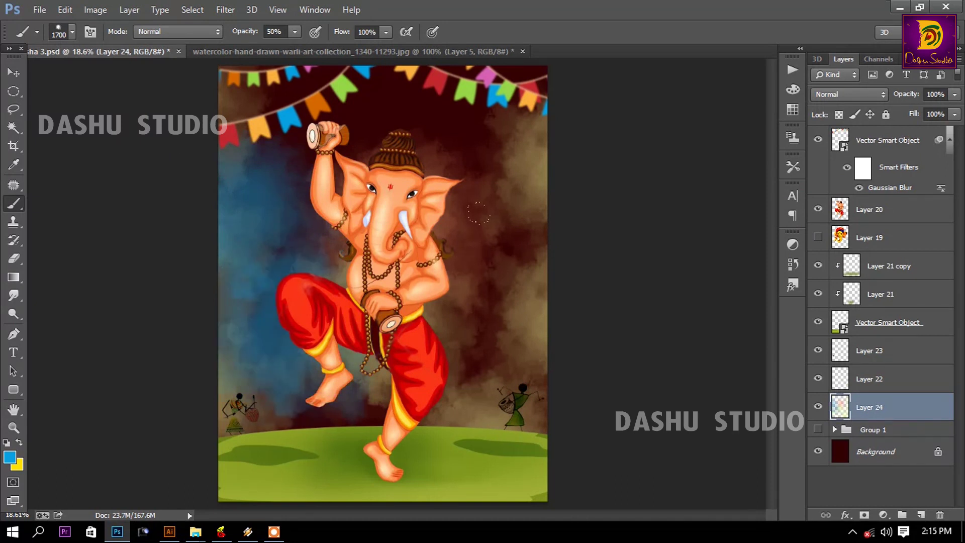
left_click_drag(452, 116, 523, 131)
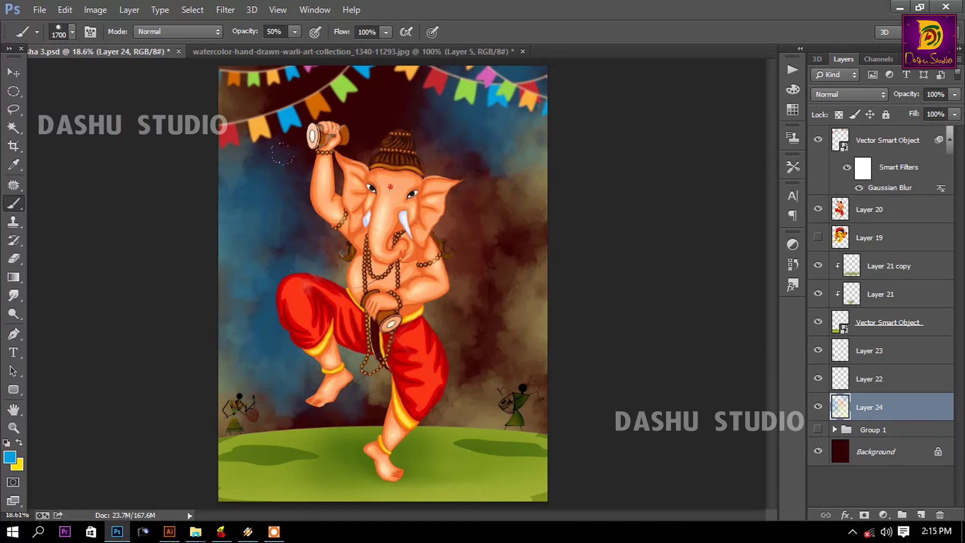
- Warm the dark area behind the flags, the upper-left corner and beside Ganesha's arm with orange
left_click(329, 104, "alt")
left_click_drag(341, 118, 377, 121)
left_click(266, 109)
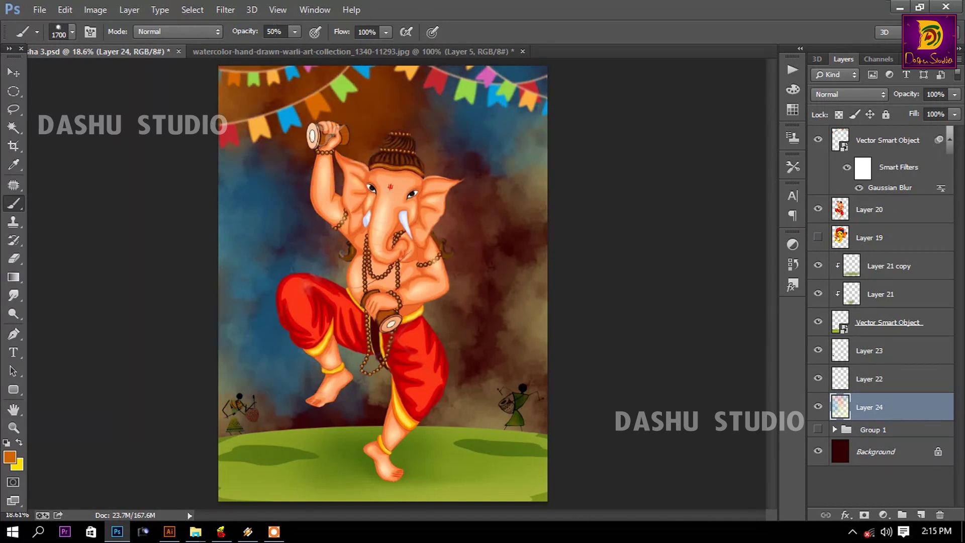
left_click_drag(316, 211, 332, 274)
- Paint orange glows around Ganesha's legs, his right side, the right dancer and the upper bunting
left_click_drag(324, 346, 452, 382)
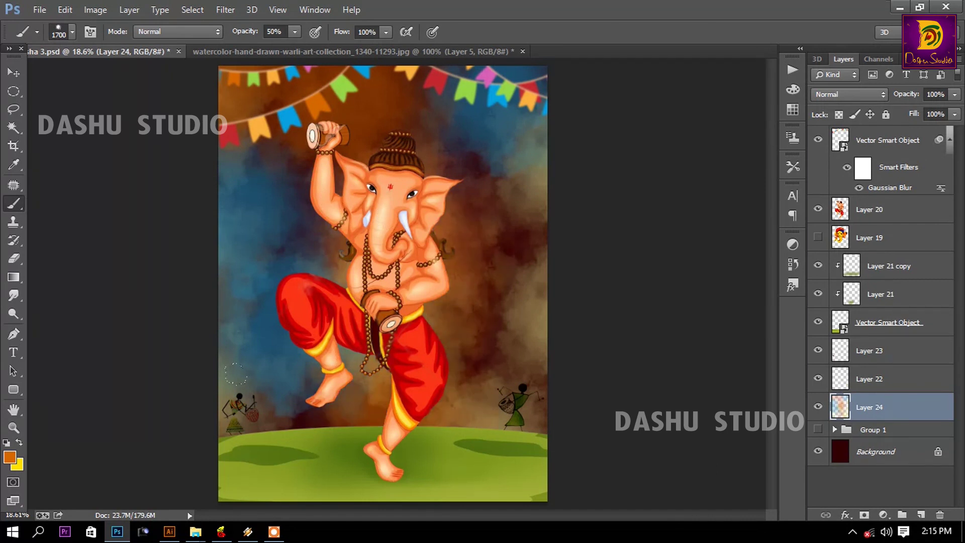
left_click_drag(372, 392, 262, 402)
left_click_drag(486, 186, 517, 306)
left_click_drag(472, 347, 657, 392)
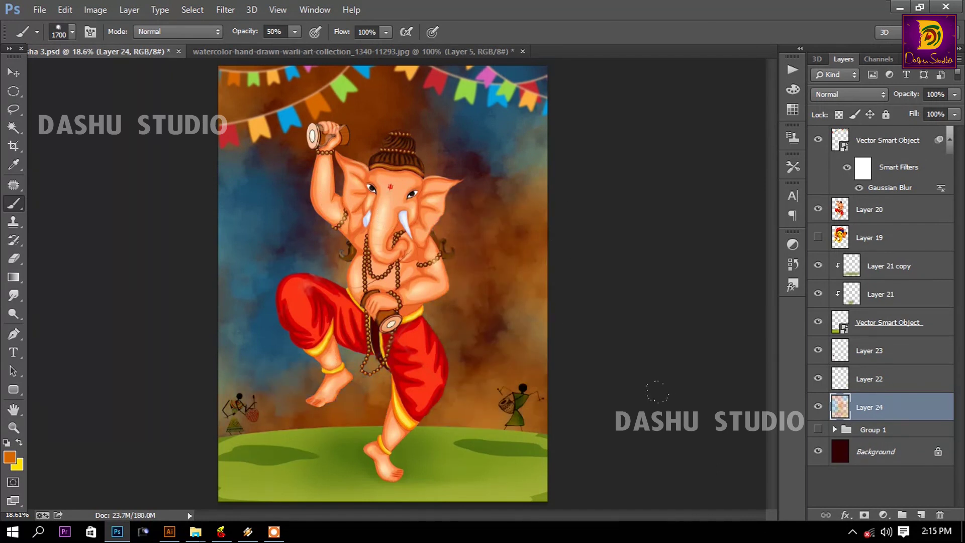
left_click_drag(475, 22, 502, 111)
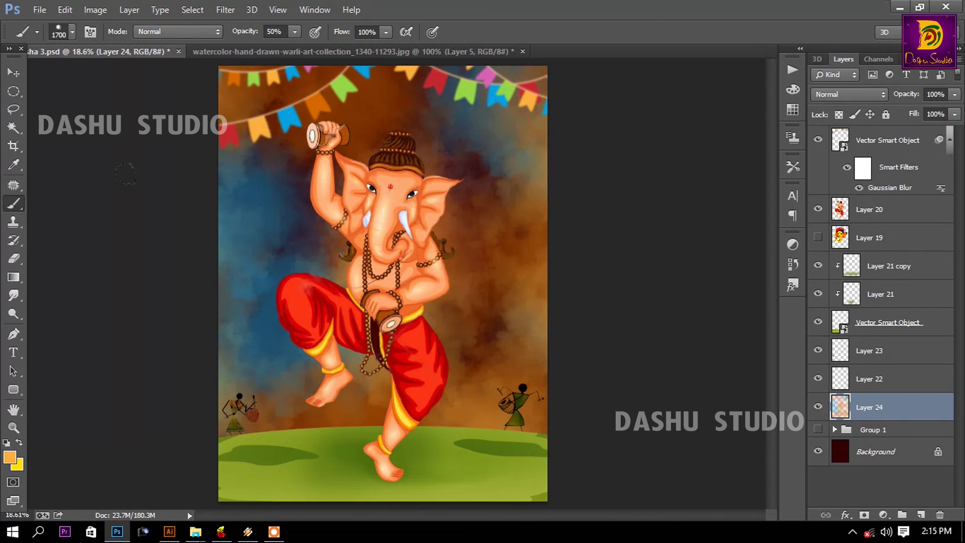
- Warm the left and lower-left edges of the background and clear the selection
left_click(125, 173)
left_click_drag(103, 199, 99, 185)
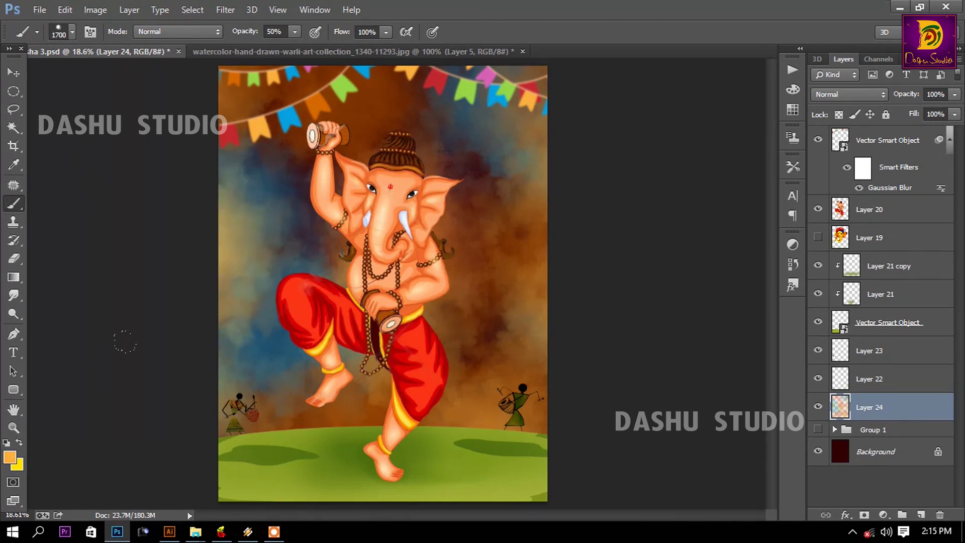
left_click_drag(125, 342, 35, 387)
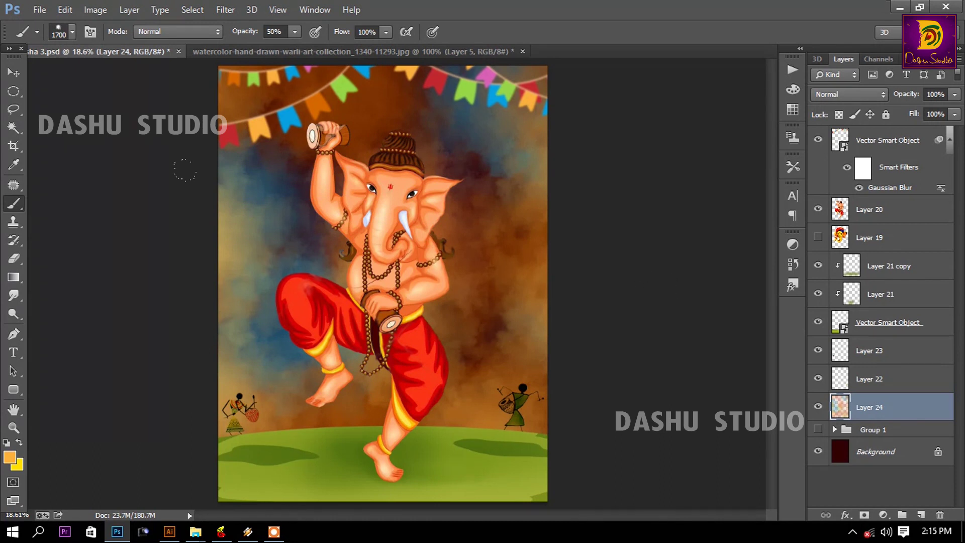
key("ctrl+d")
- Add Layer 25 and load a large 2500 px watercolour brush preset
left_click(920, 515)
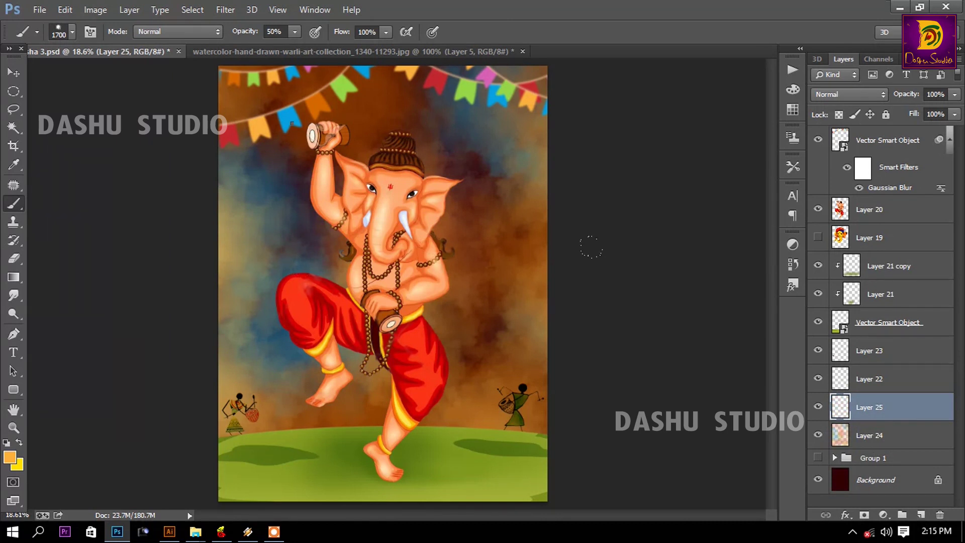
right_click(591, 246)
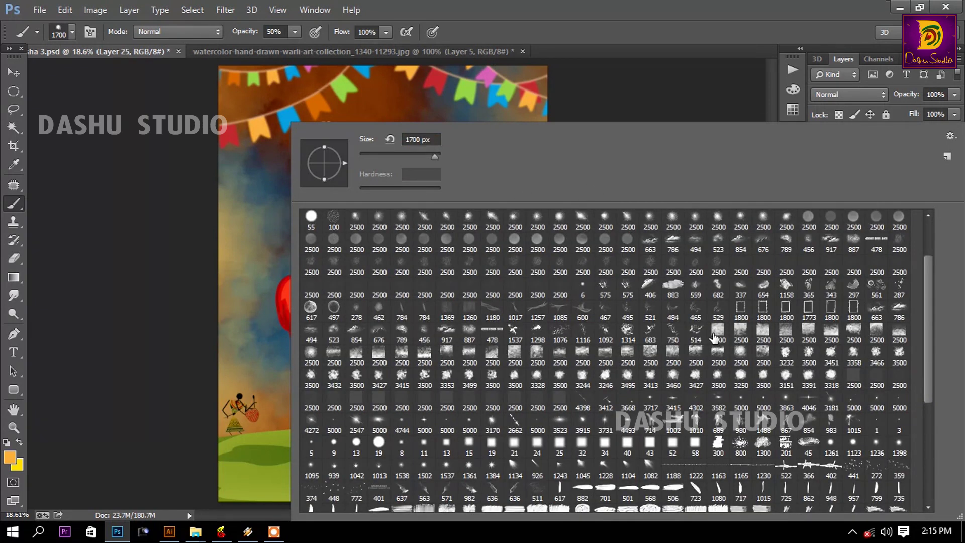
scroll(690, 413, "down", 1)
scroll(678, 434, "down", 1)
scroll(667, 456, "down", 1)
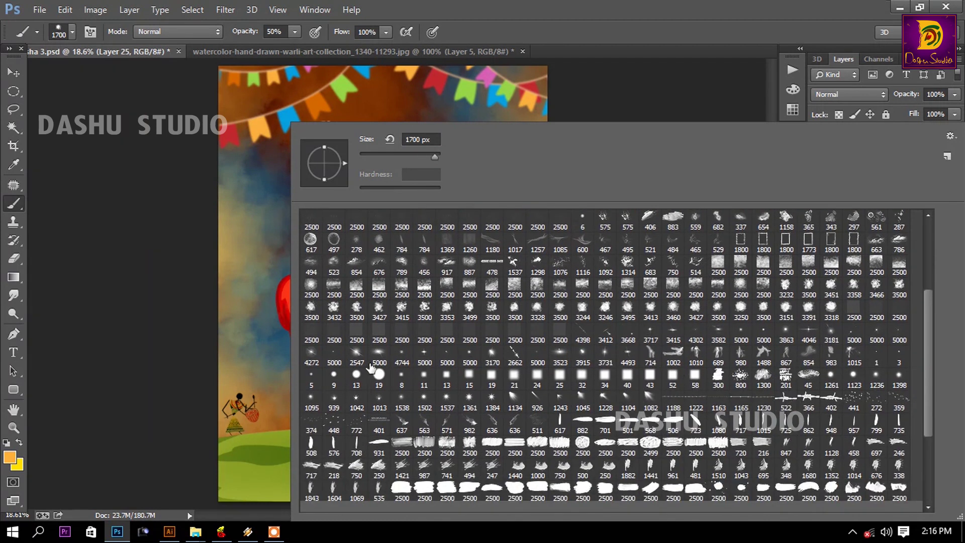
scroll(645, 500, "down", 1)
scroll(654, 482, "down", 2)
scroll(668, 459, "down", 2)
scroll(681, 437, "down", 1)
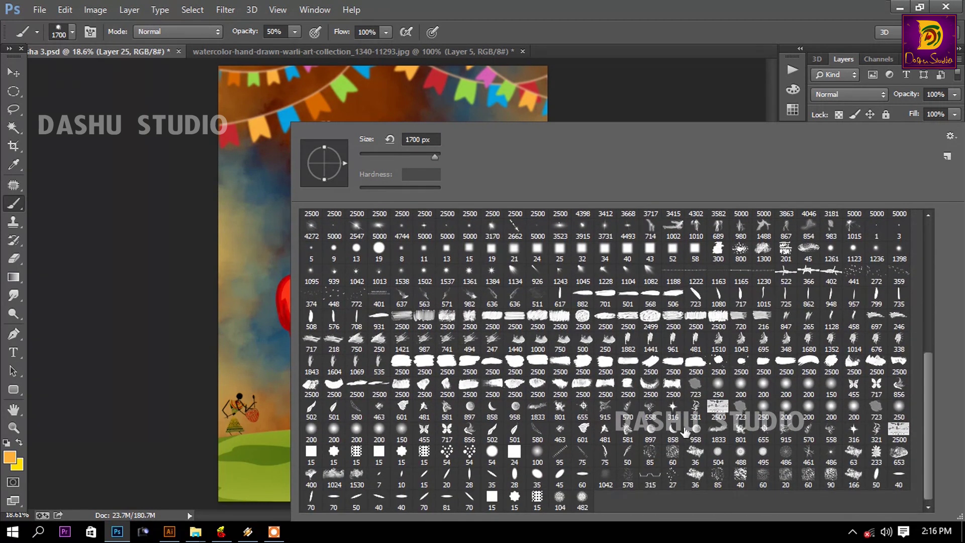
double_click(834, 363)
- Test watercolour stamps along the right edge and undo all of them
left_click(588, 164)
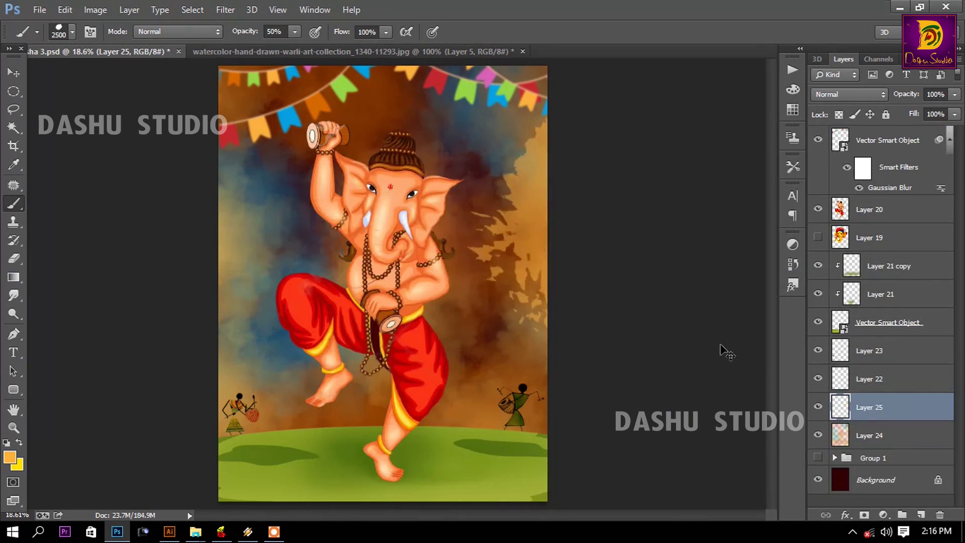
key("ctrl+z")
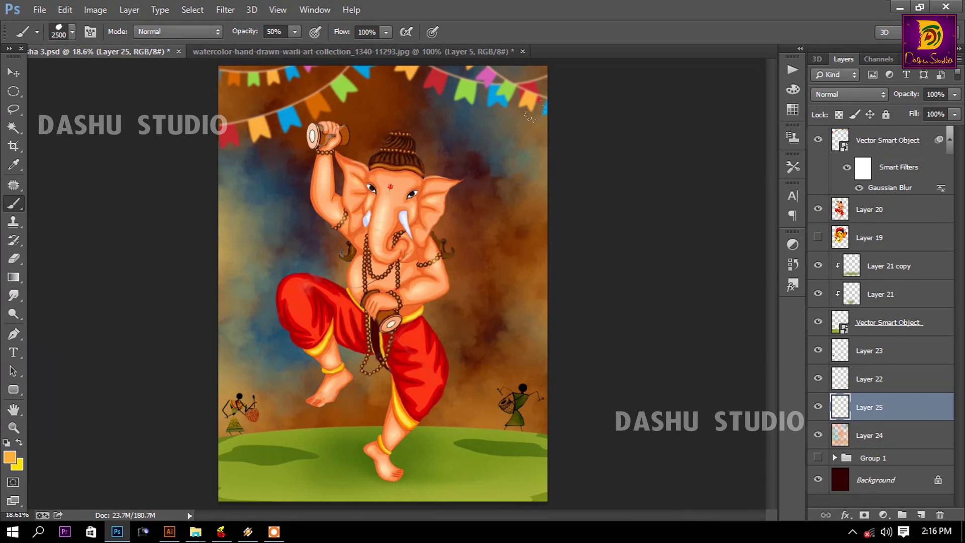
left_click(623, 279)
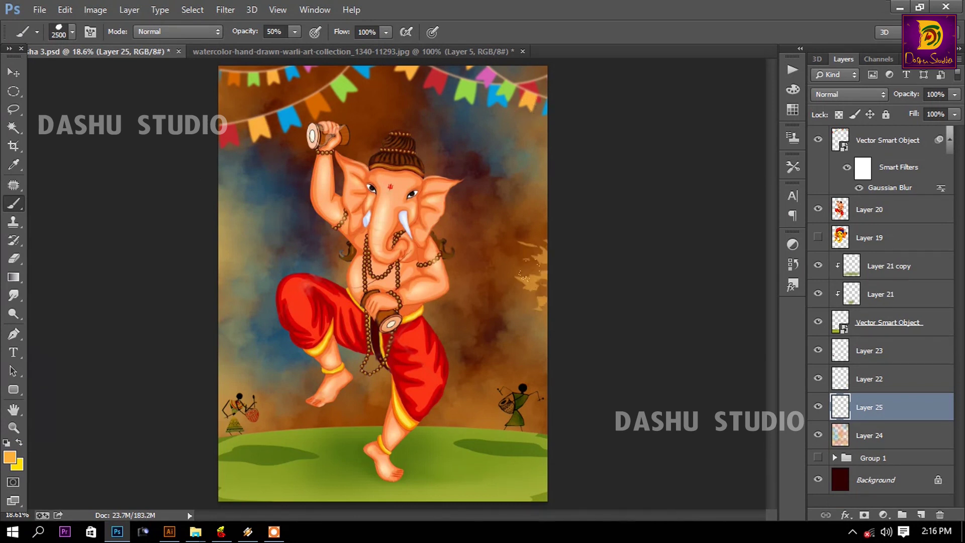
left_click(628, 397)
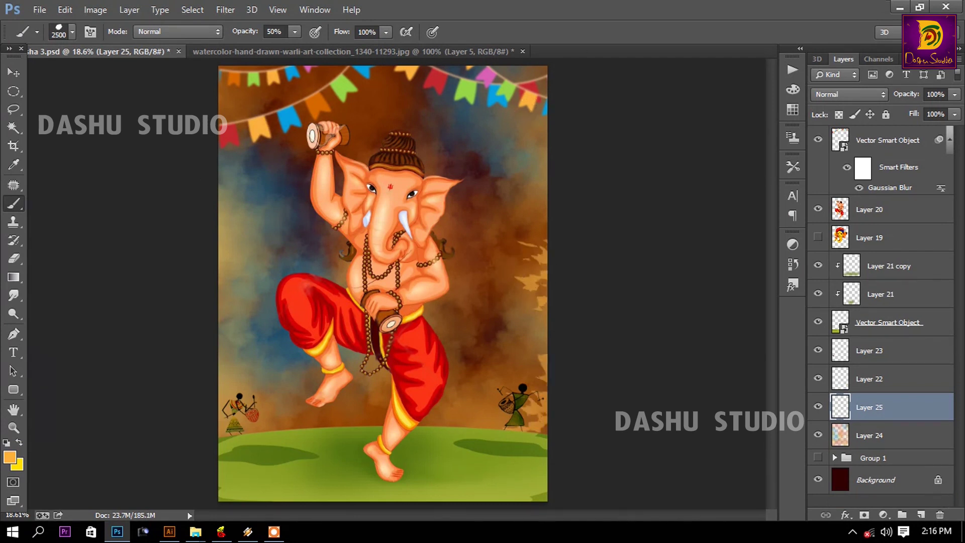
left_click(623, 125)
key("ctrl+alt+z")
key("ctrl+alt+z")
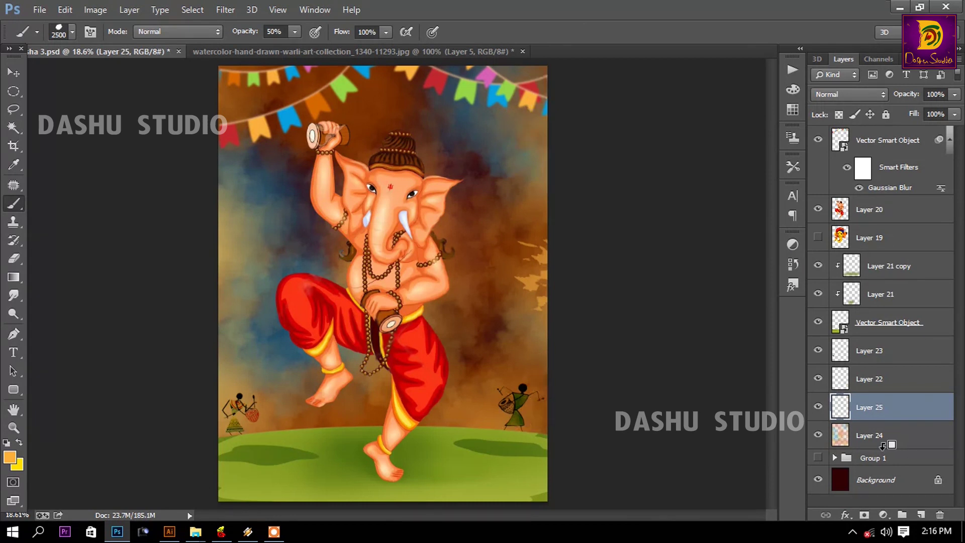
key("ctrl+alt+z")
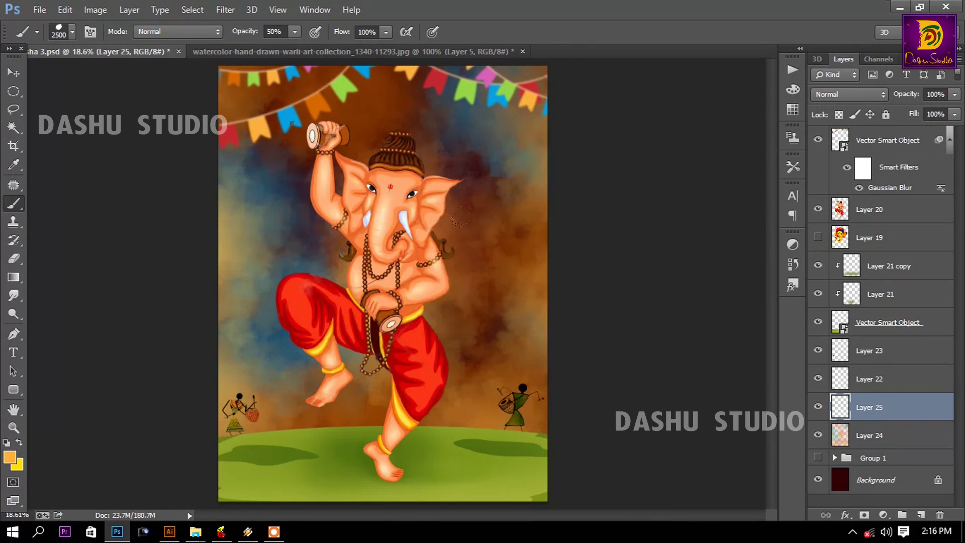
- Switch to a stroke-shaped brush preset and undo its streaky test stroke
right_click(461, 216)
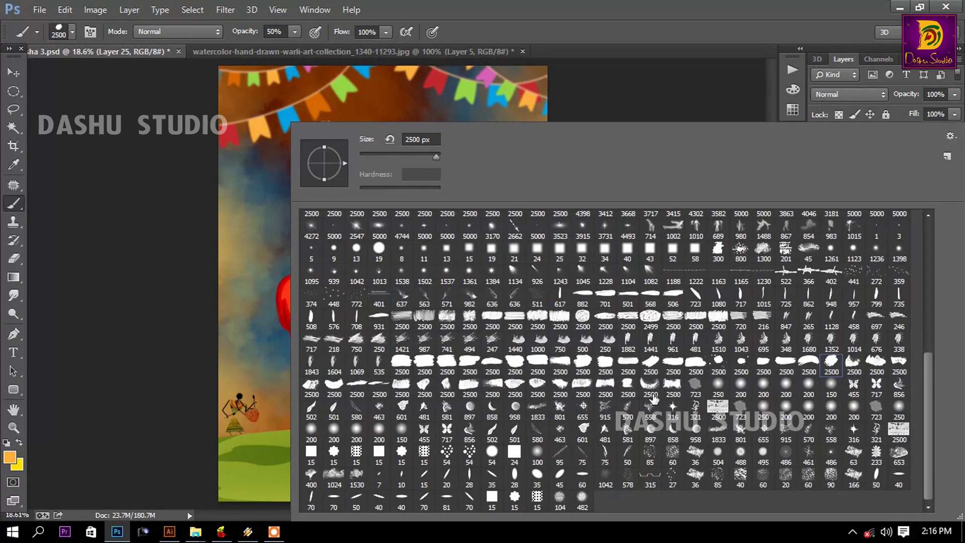
double_click(417, 320)
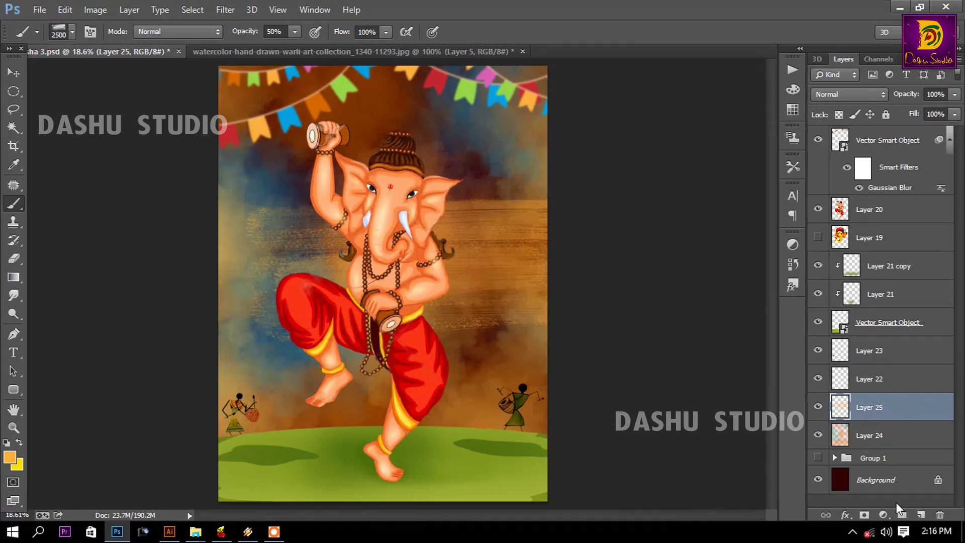
key("ctrl+z")
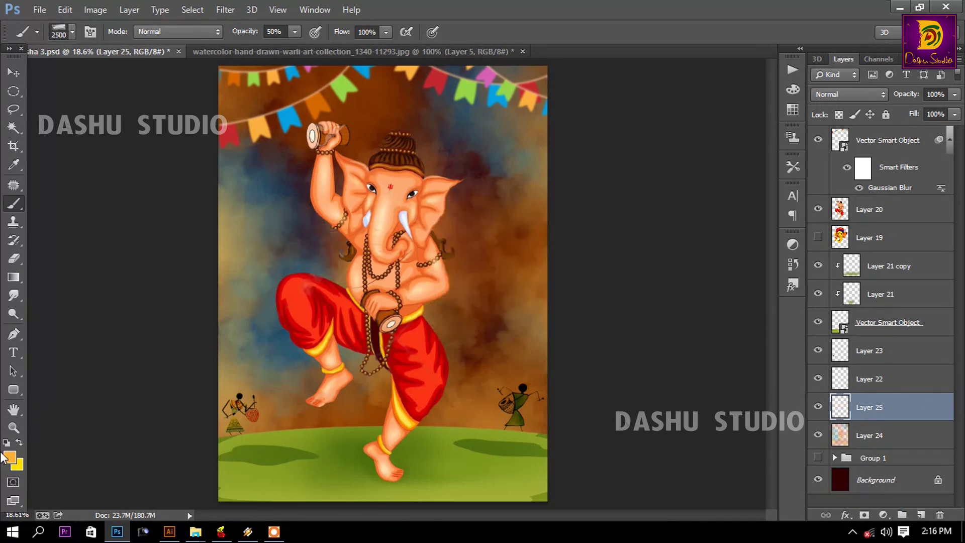
- Set the paint colour to gold-yellow c5be06 and brush streaks across the background
left_click(6, 457)
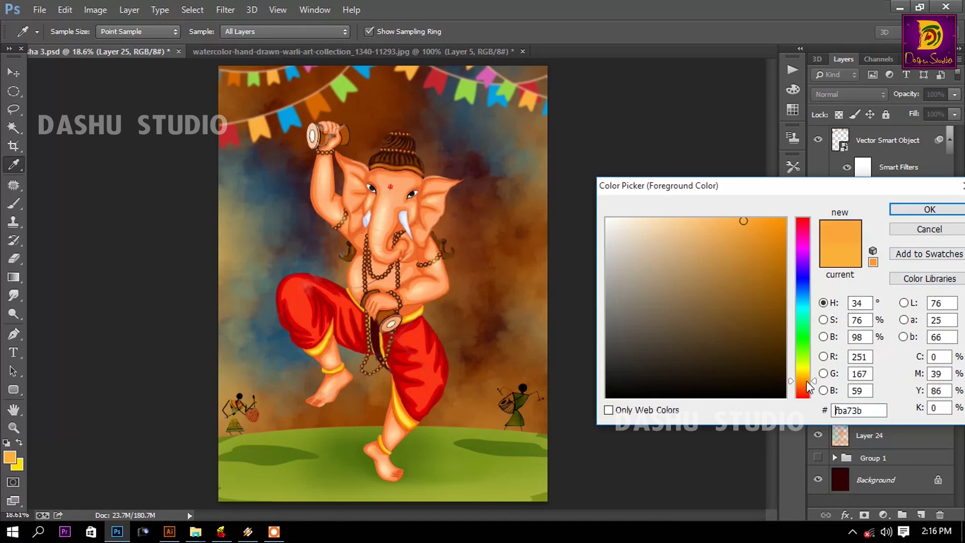
left_click_drag(806, 381, 804, 369)
left_click(780, 259)
left_click(805, 376)
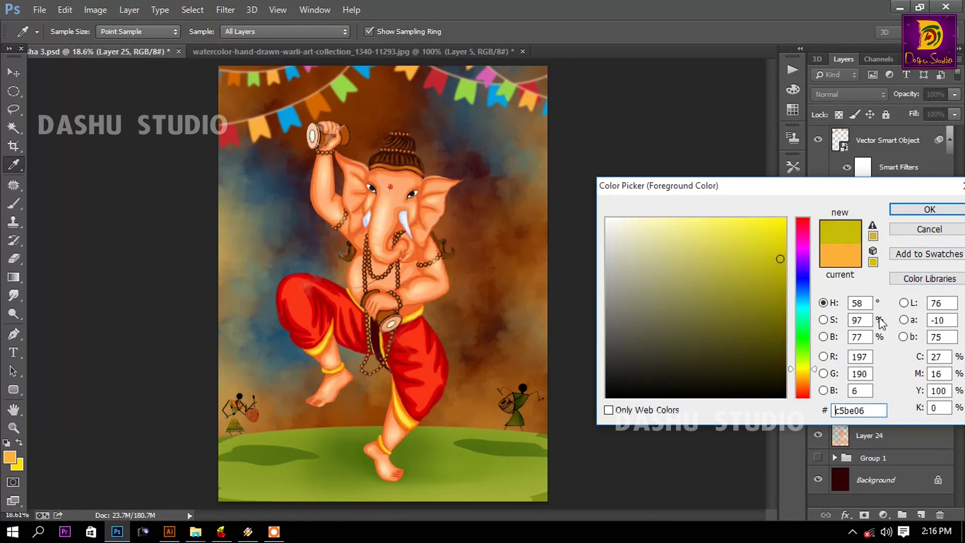
left_click(895, 209)
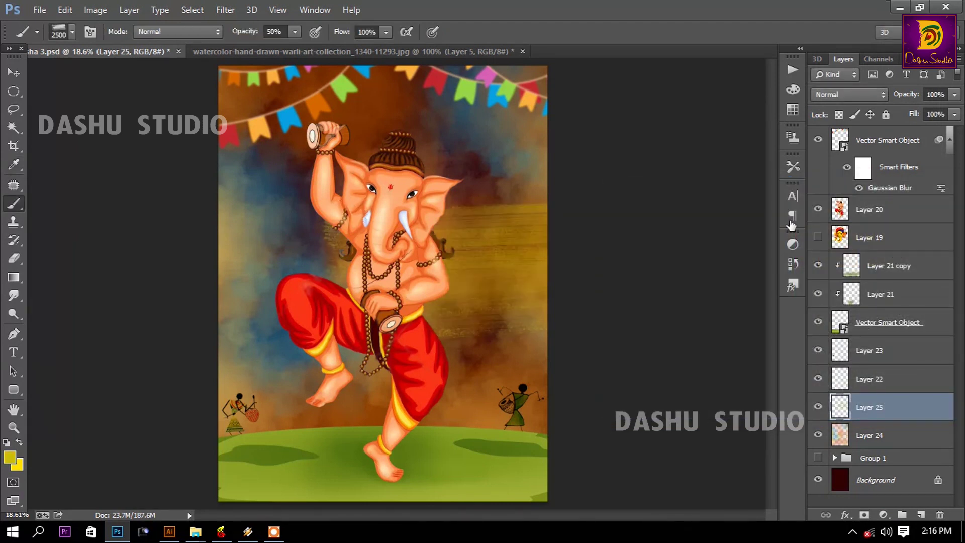
left_click_drag(51, 341, 348, 357)
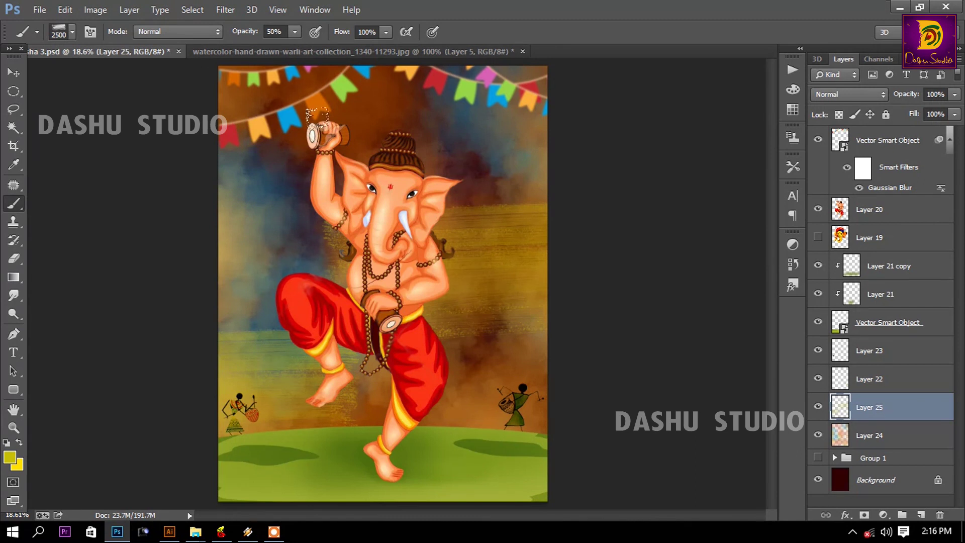
- Zoom to 25% around Ganesha's face and bring the poster top into view
key("ctrl+minus")
key("ctrl+minus")
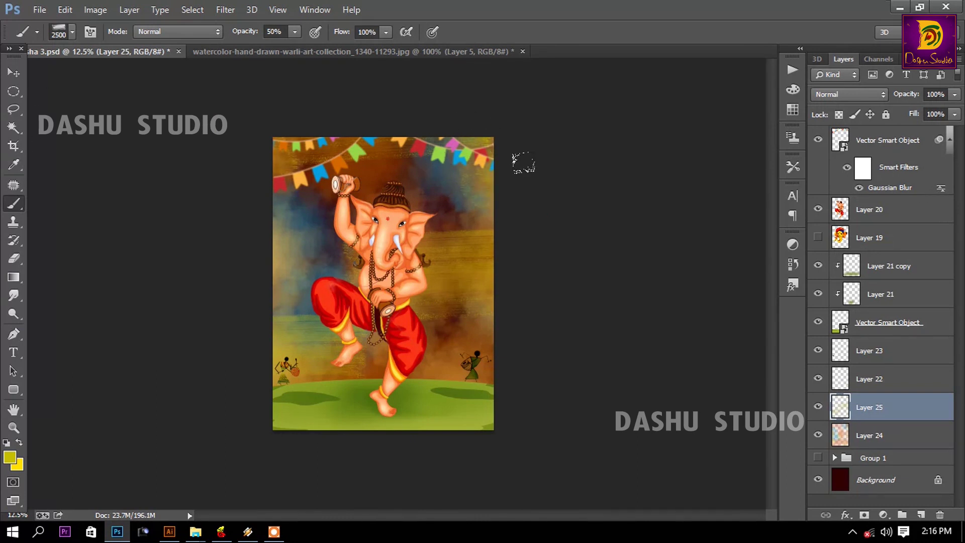
key("z")
left_click(372, 260)
left_click_drag(421, 146, 397, 285)
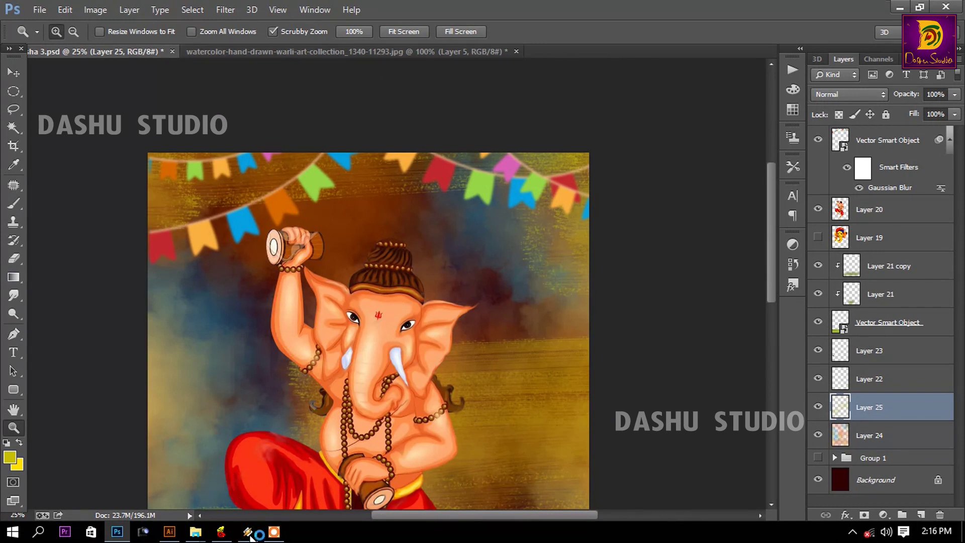
- Paste the sparkle graphic, enlarge it and spread it around Ganesha's head
key("ctrl+v")
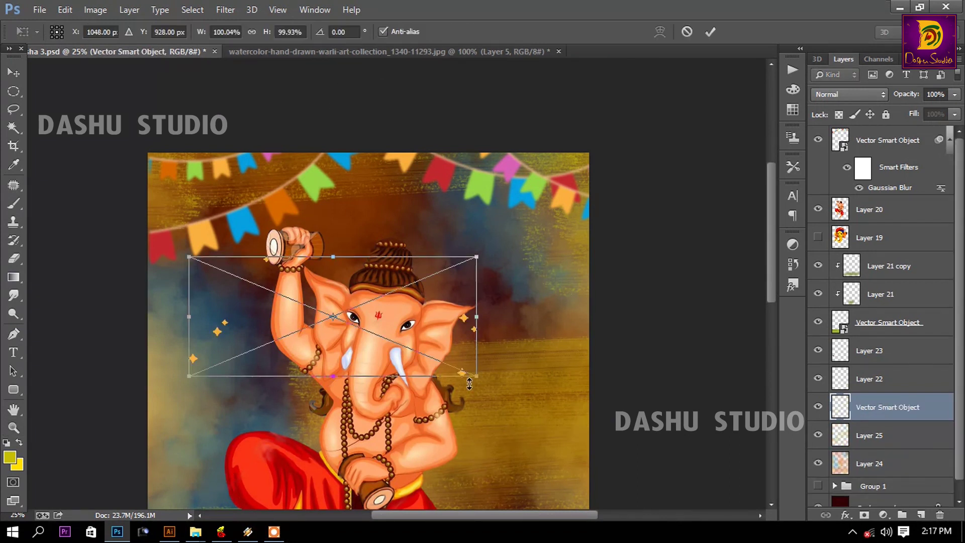
left_click_drag(475, 384, 520, 424)
left_click_drag(443, 370, 491, 349)
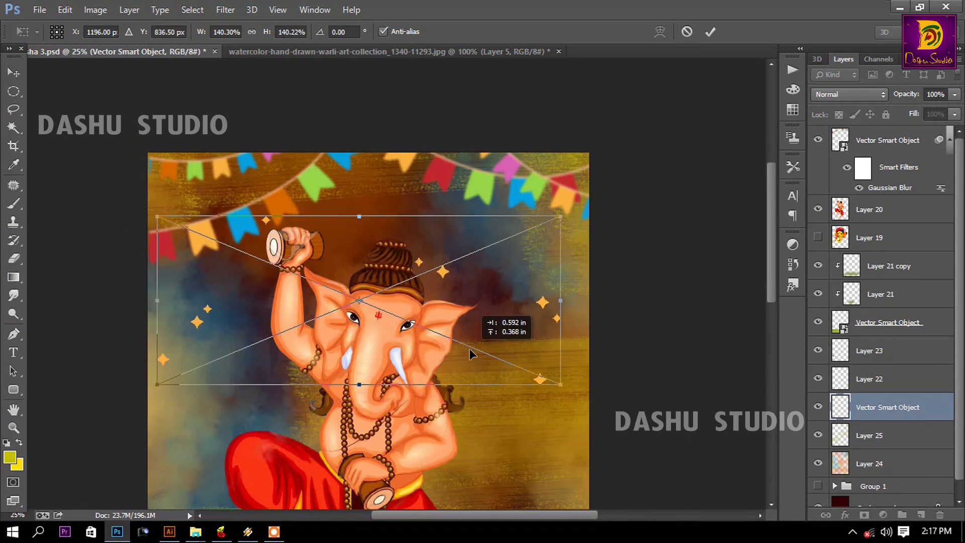
key("Return")
key("z")
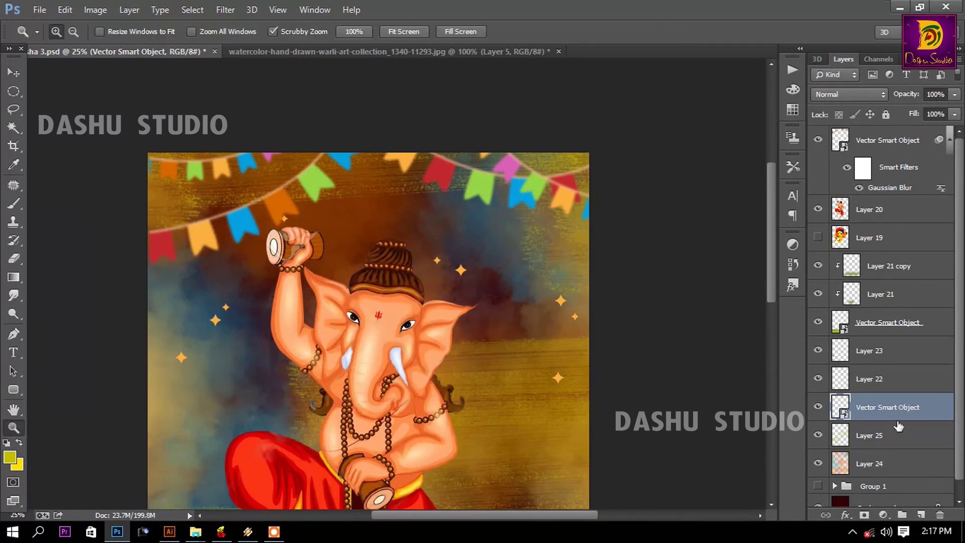
- Apply Gaussian Blur to the stars layer and rasterize it
left_click(225, 9)
left_click(251, 24)
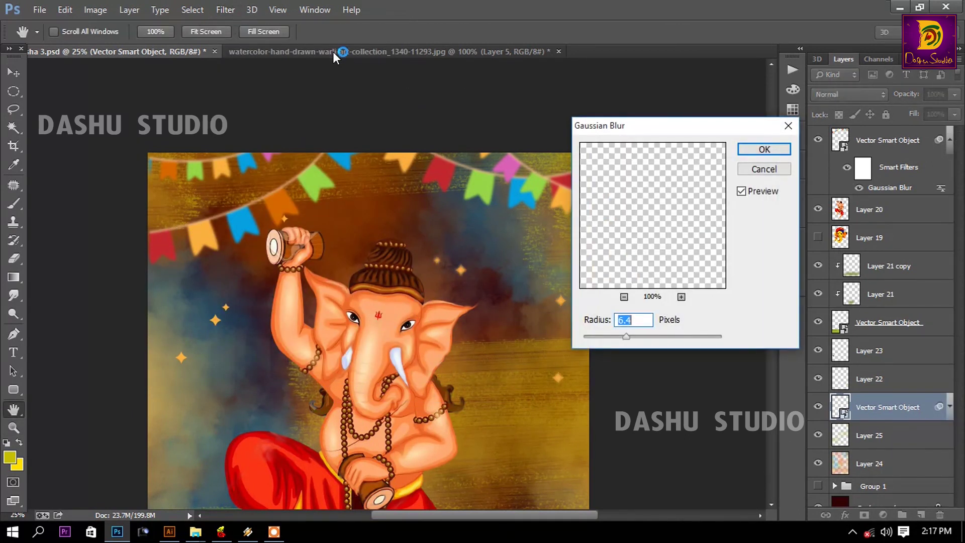
left_click(764, 150)
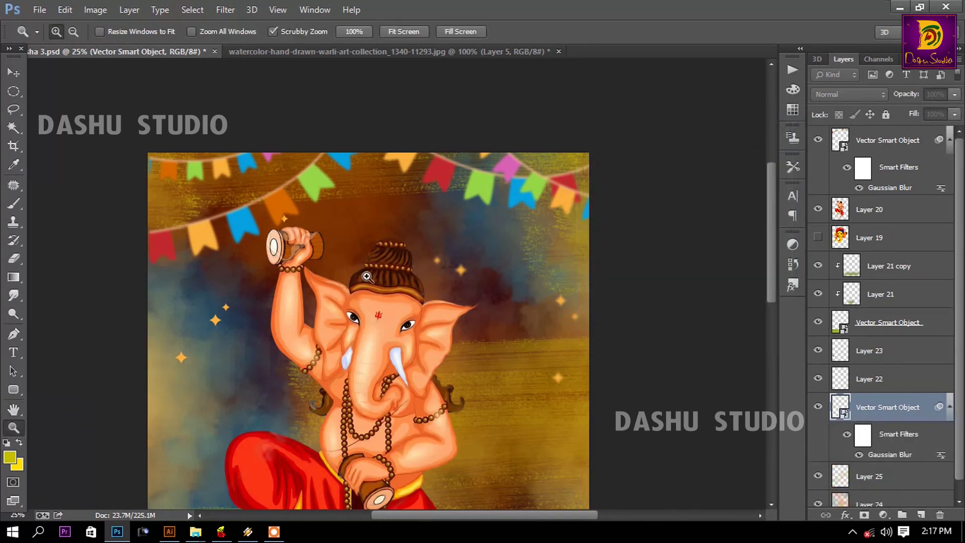
right_click(867, 178)
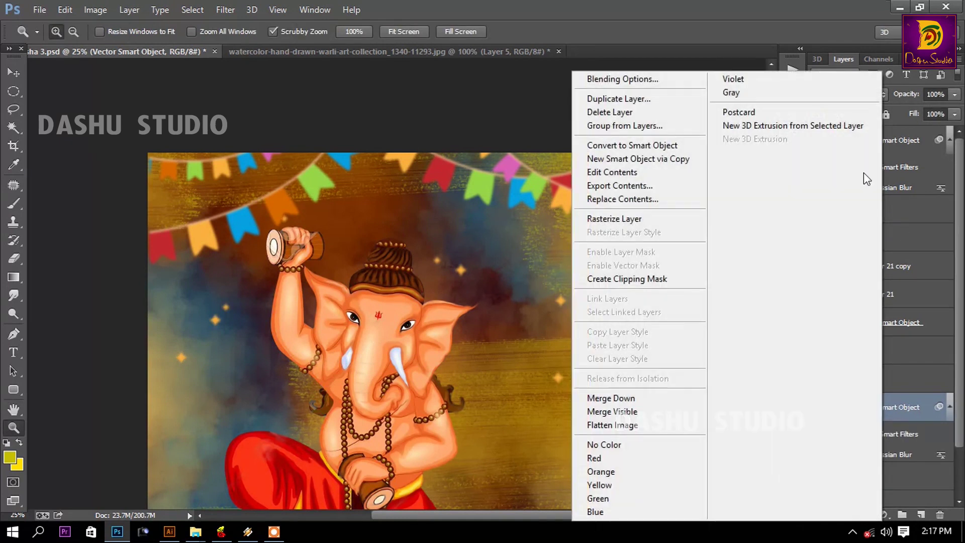
left_click(631, 219)
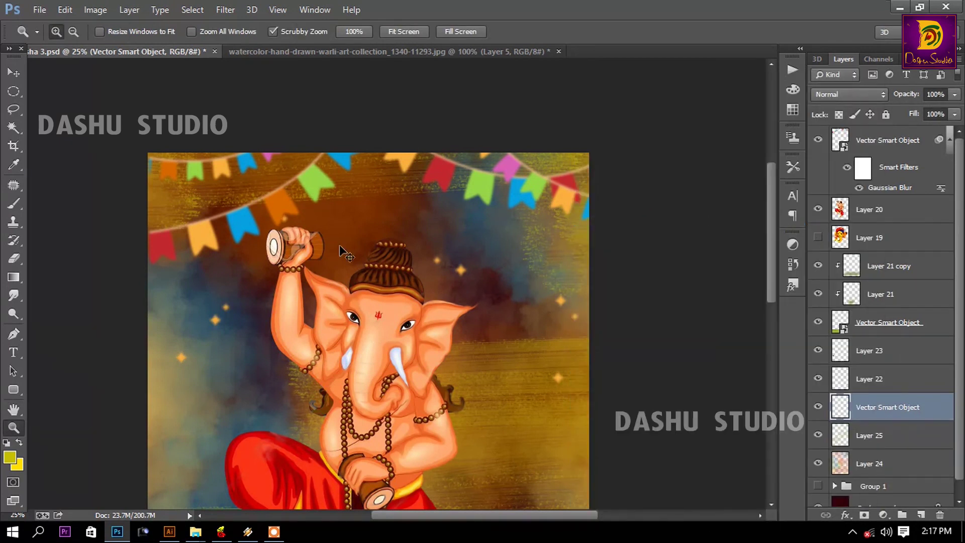
- Duplicate the stars three times, moving copies to new spots around the poster
key("v")
key("ctrl+j")
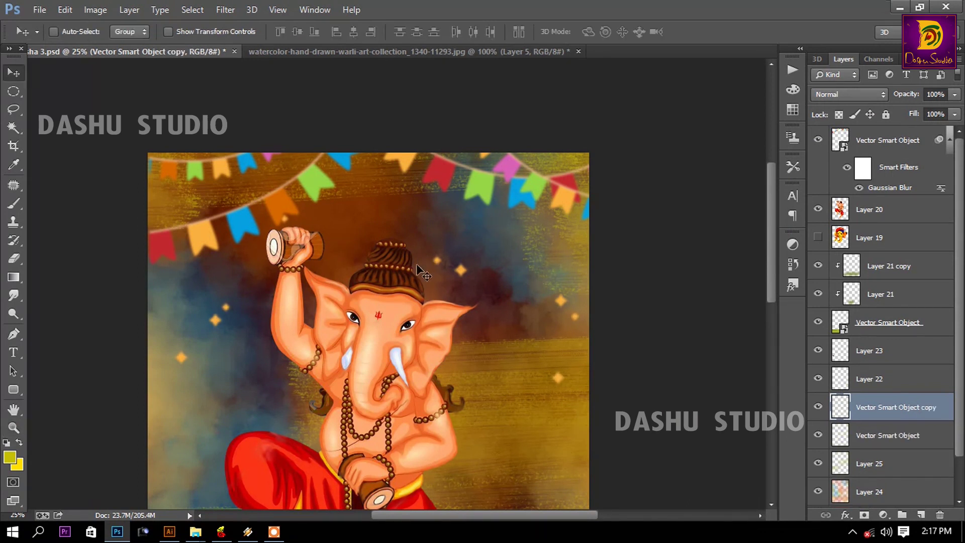
left_click_drag(417, 265, 618, 403)
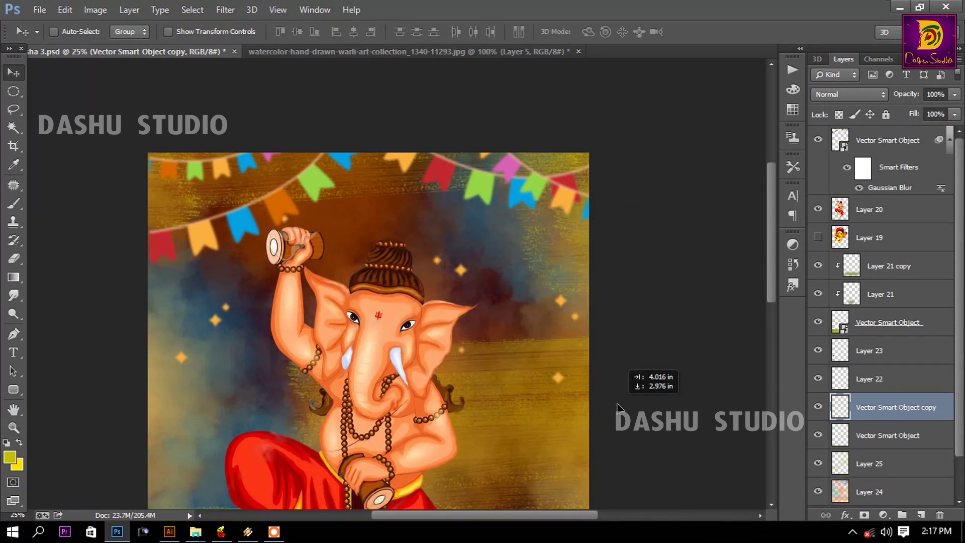
key("ctrl+j")
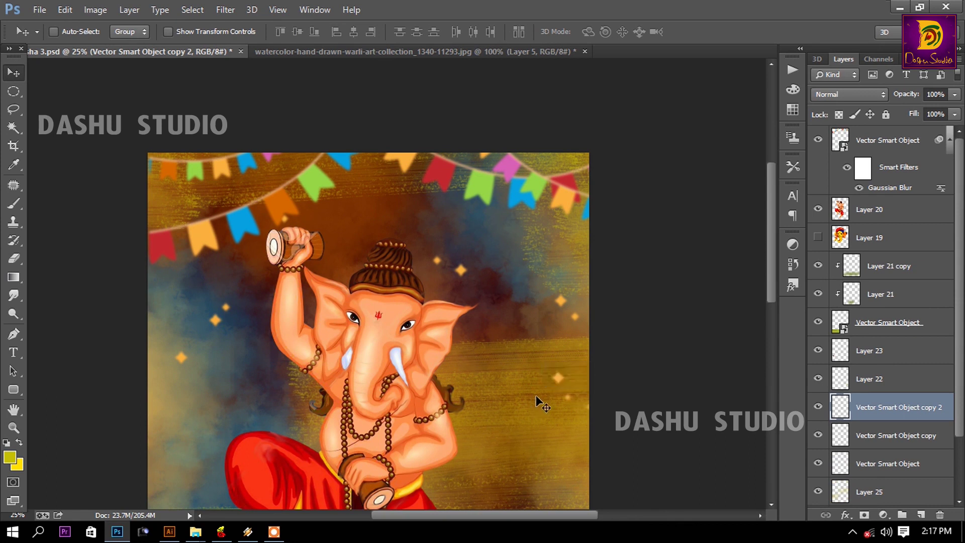
left_click_drag(536, 395, 223, 121)
key("ctrl+j")
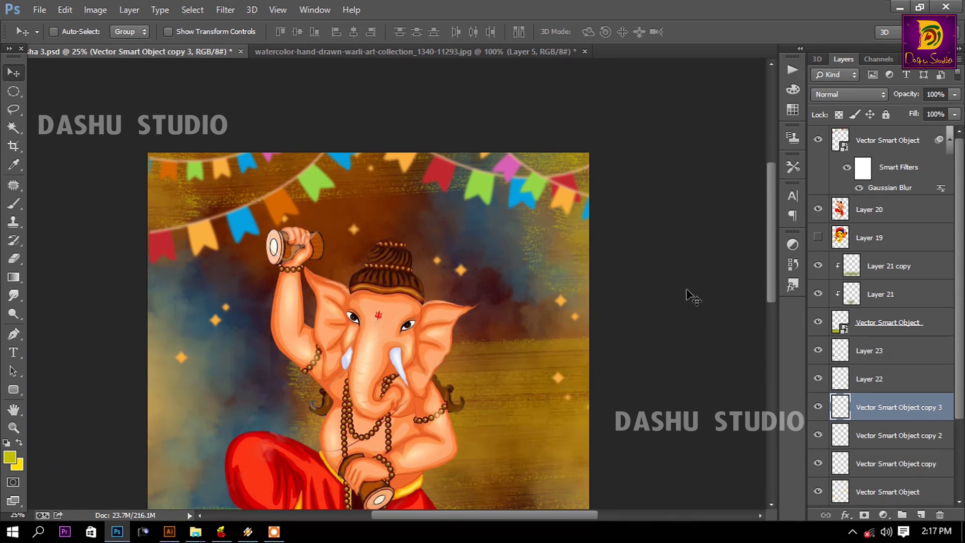
- Reapply Gaussian Blur to the second stars copy, save the poster and fit it on screen
scroll(880, 397, "down", 3)
left_click(903, 354)
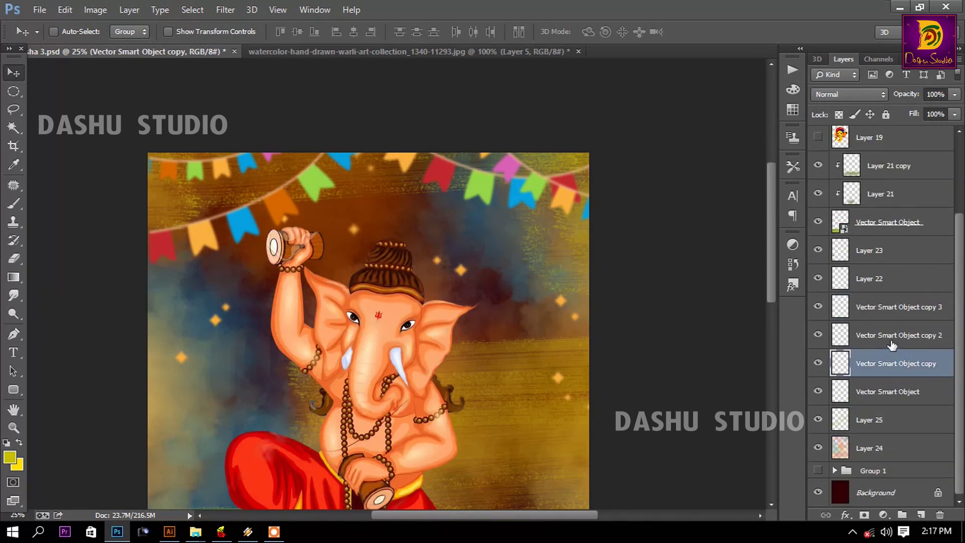
left_click(893, 336)
left_click(226, 9)
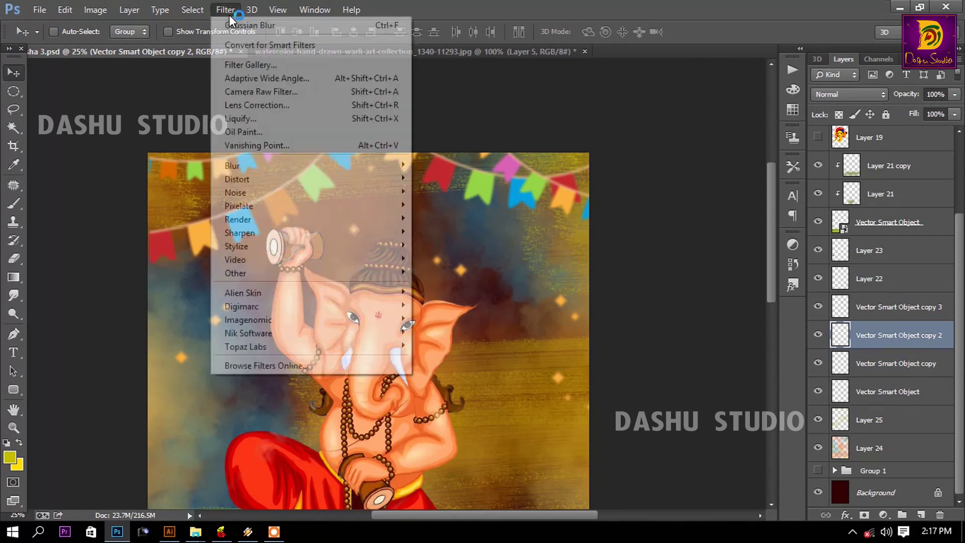
left_click(251, 23)
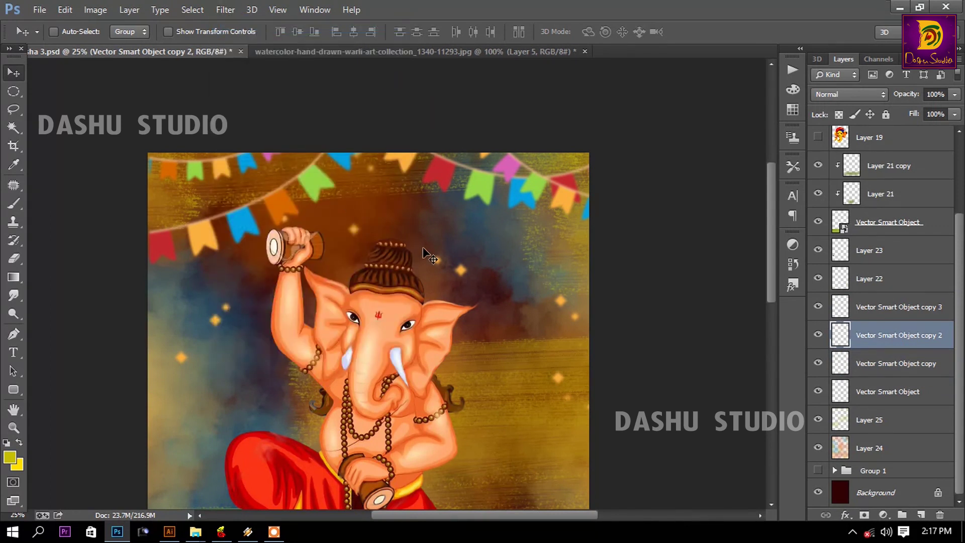
key("ctrl+s")
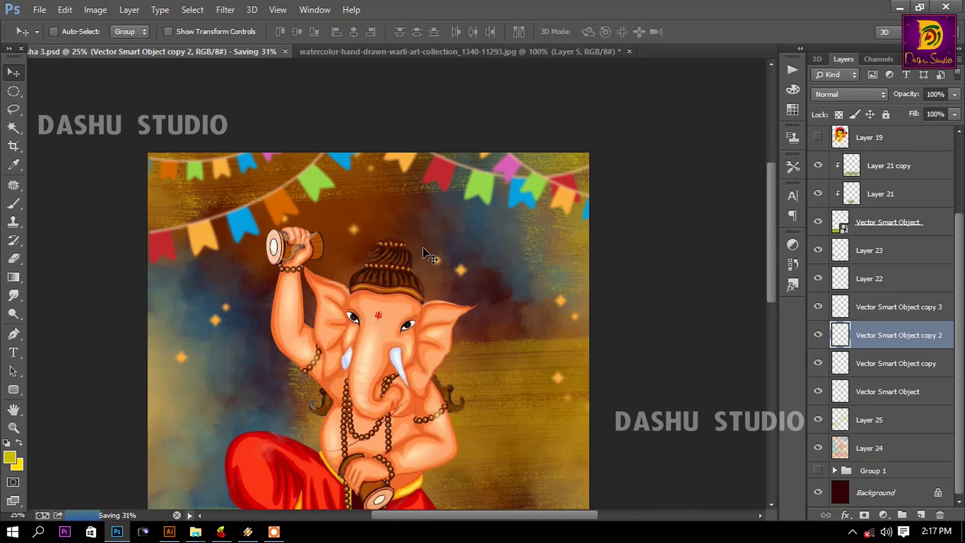
key("ctrl+0")
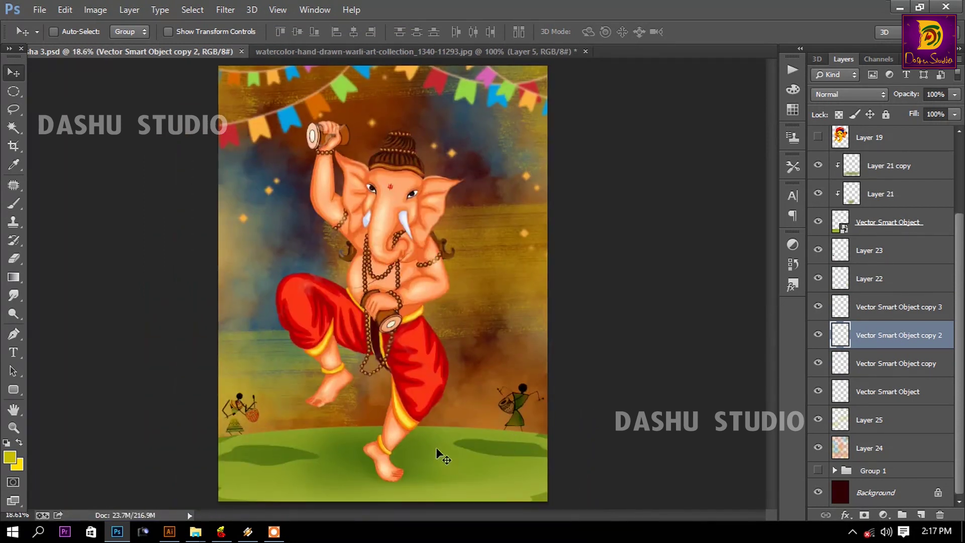
mouse_move(195, 532)
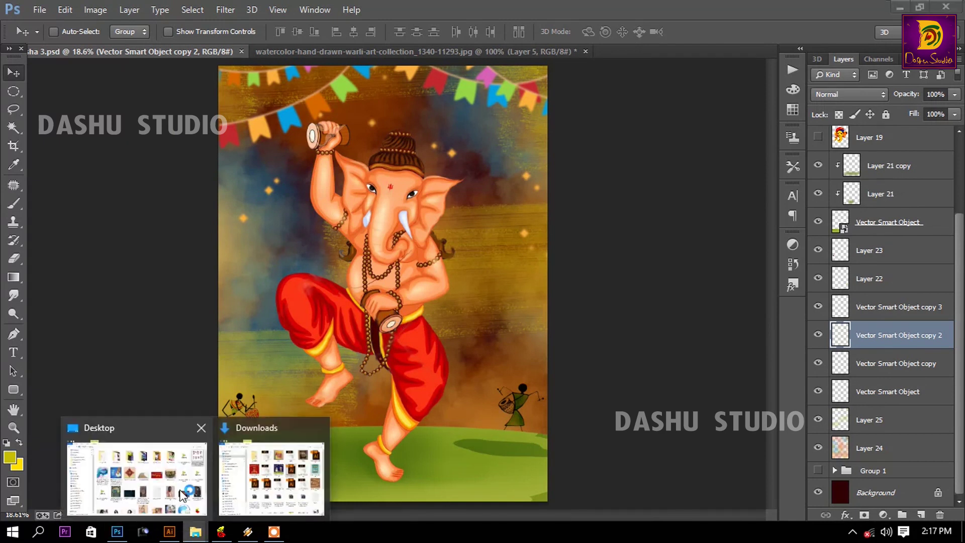
- Browse in File Explorer to Desktop > Movie Backgrounds > Backgrounds festivall
left_click(163, 478)
scroll(402, 259, "down", 3)
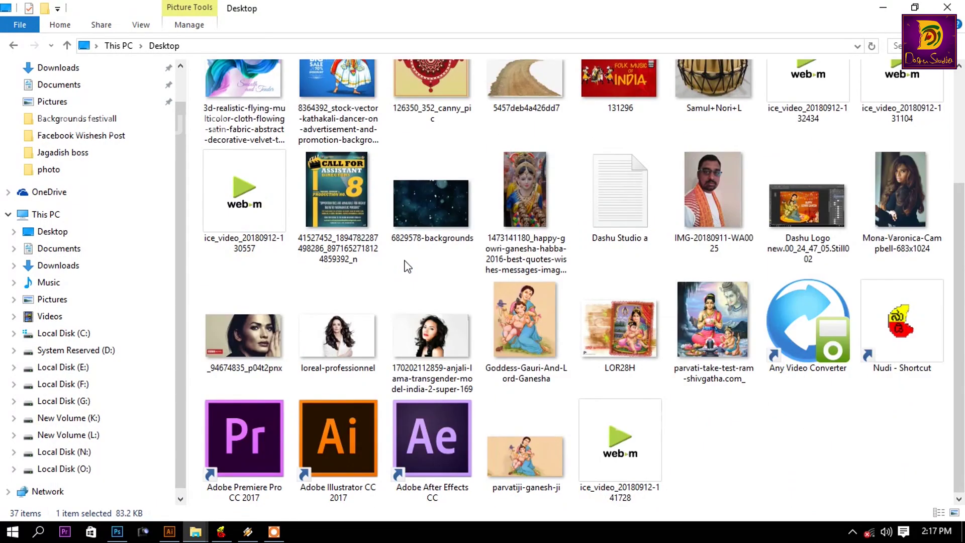
scroll(407, 267, "up", 3)
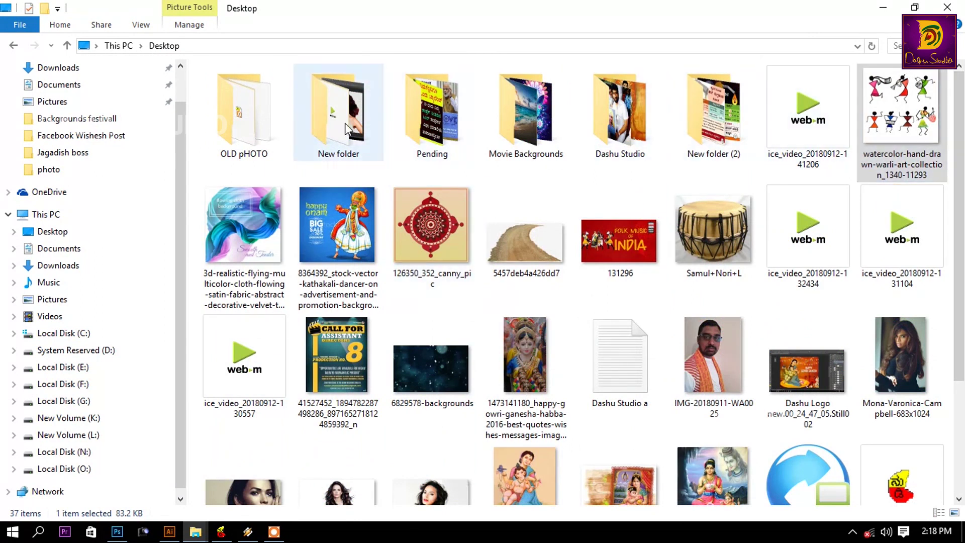
double_click(532, 113)
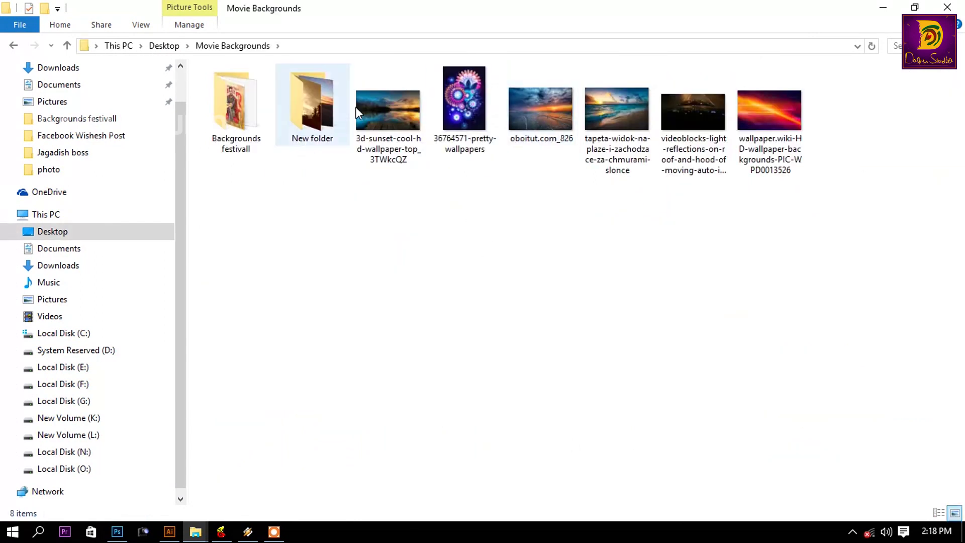
double_click(235, 105)
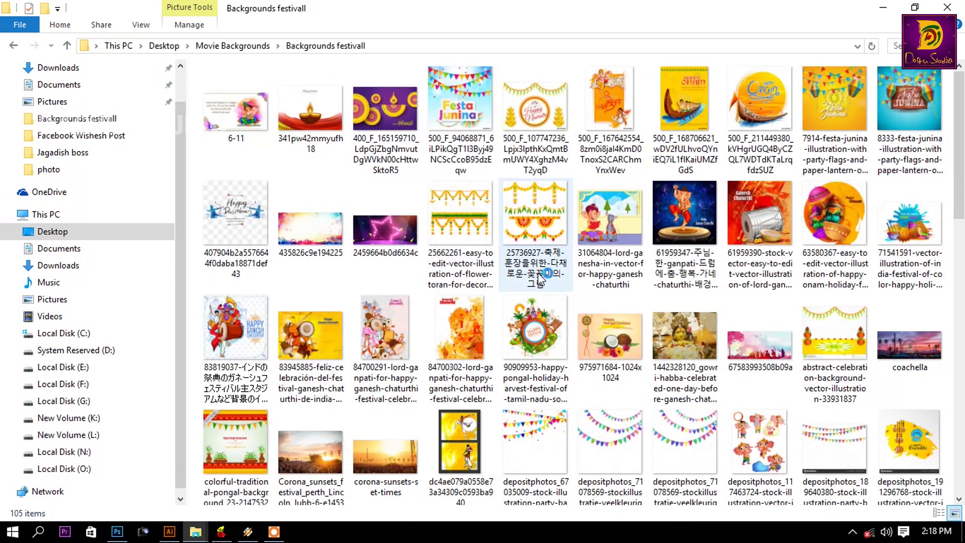
scroll(539, 276, "down", 2)
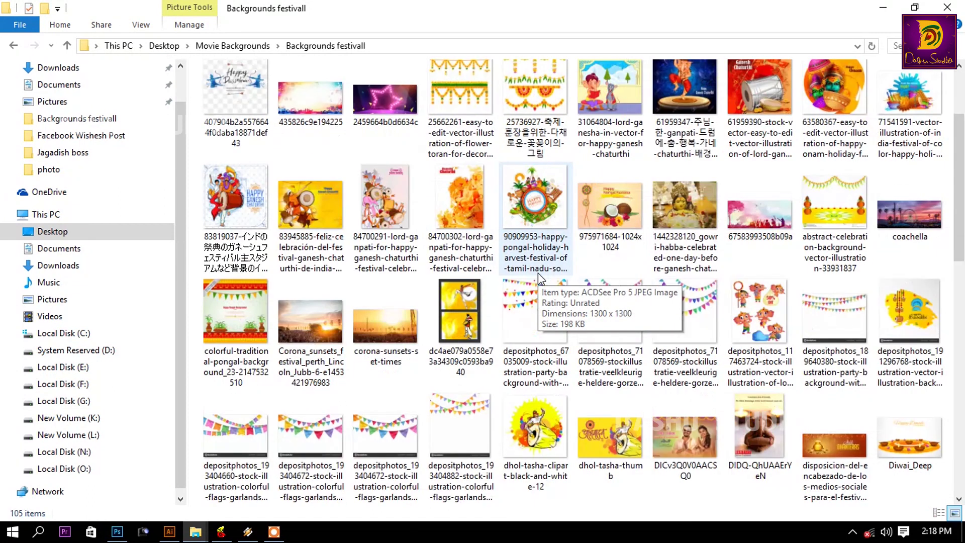
scroll(539, 274, "down", 3)
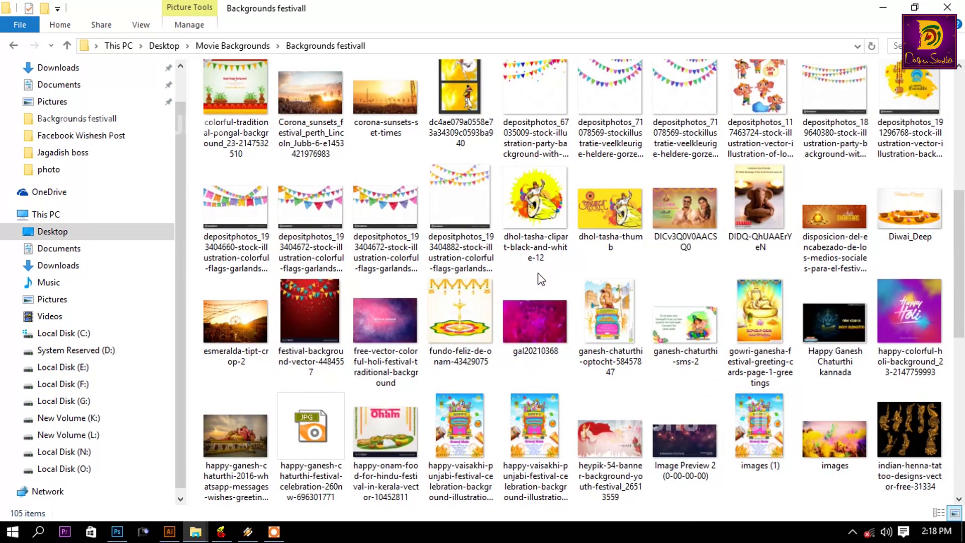
scroll(538, 276, "up", 5)
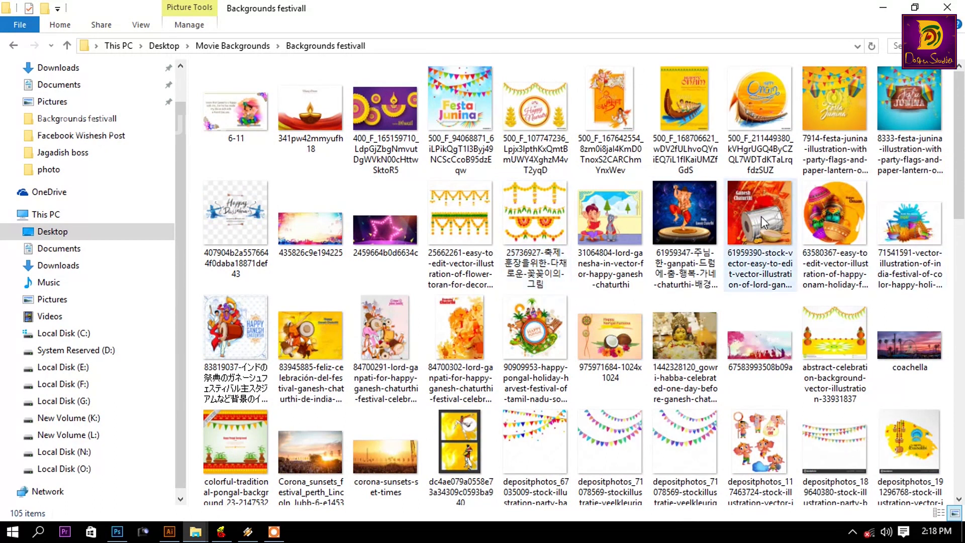
- Preview the Ganesh Chaturthi drum, festa junina and Happy greeting card images
double_click(780, 218)
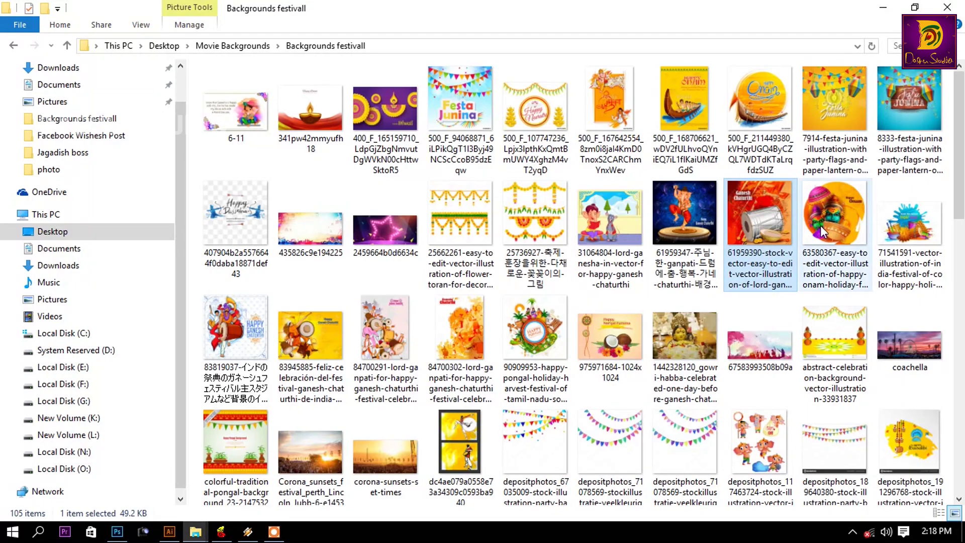
double_click(840, 83)
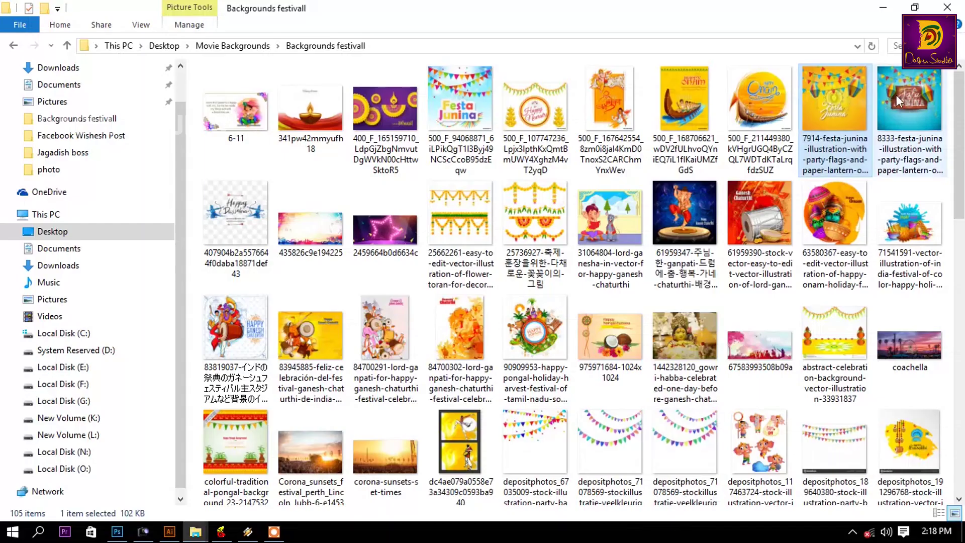
double_click(897, 93)
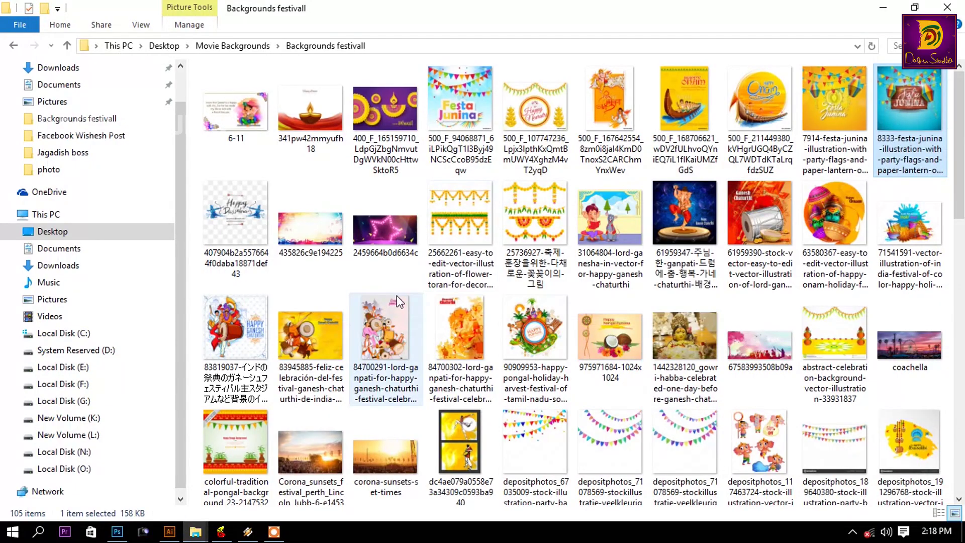
left_click(246, 216)
double_click(246, 217)
key("Escape")
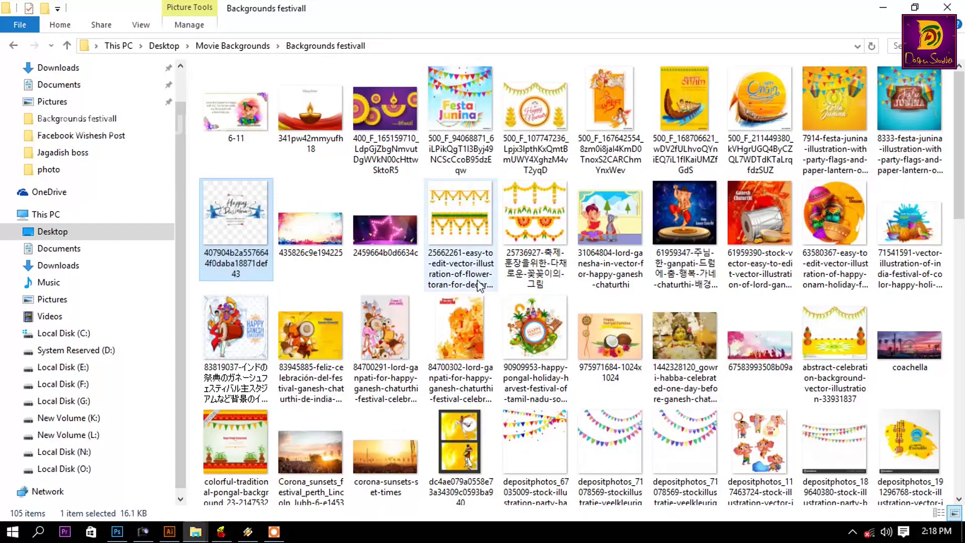
- Preview the Ganesh Chaturthi procession image, then open the red festival bunting background
scroll(484, 286, "down", 5)
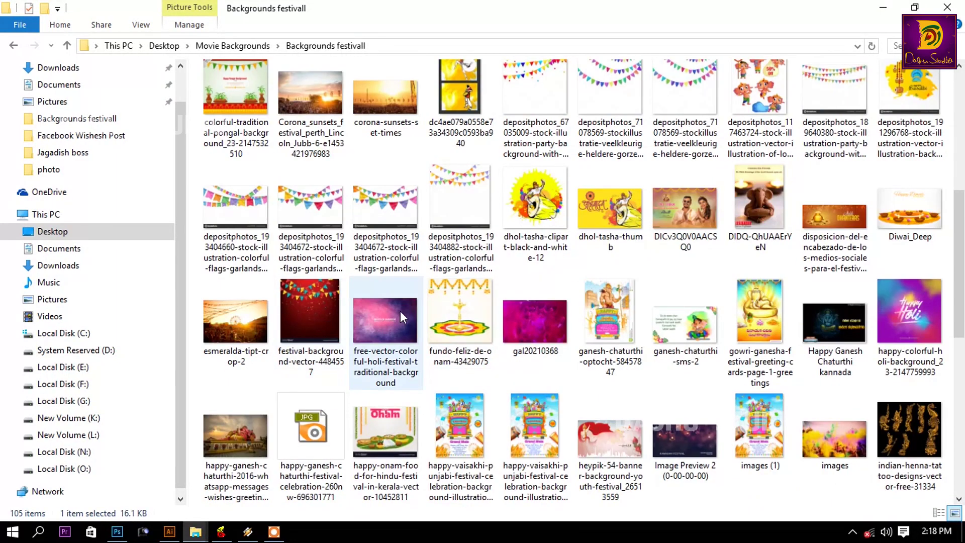
double_click(614, 326)
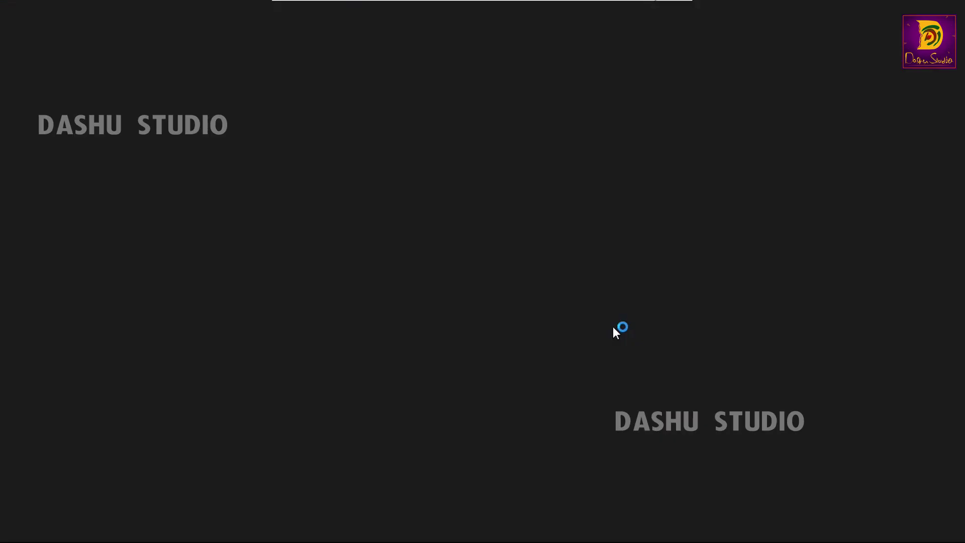
key("Escape")
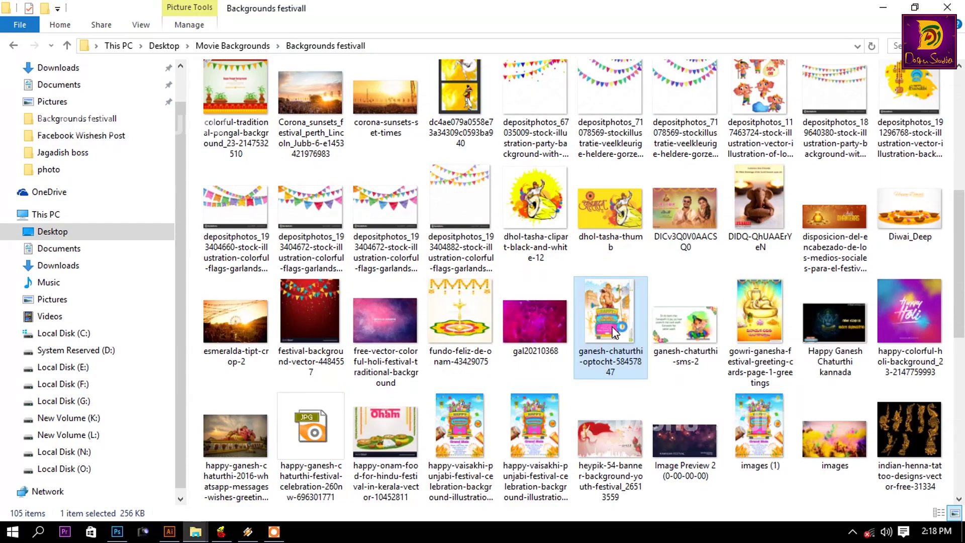
scroll(605, 325, "down", 5)
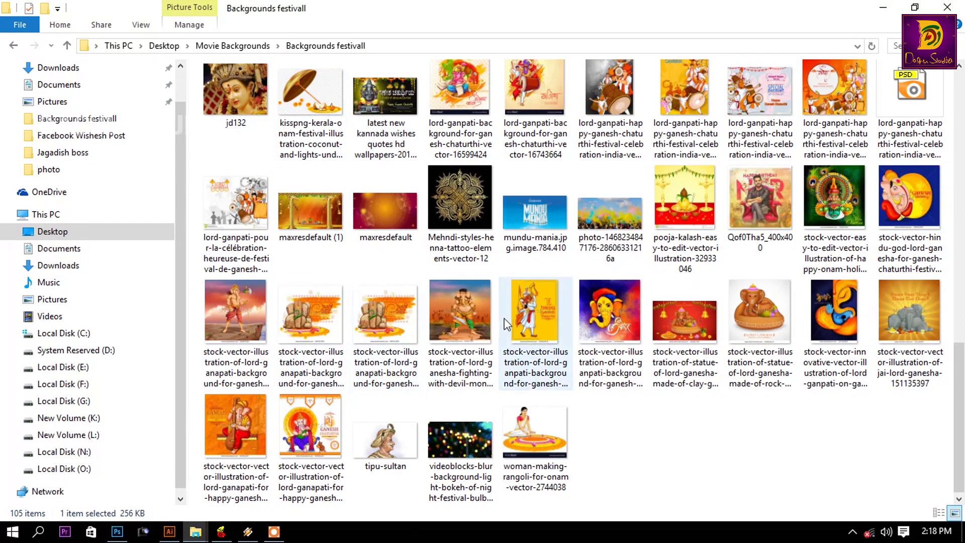
mouse_move(534, 309)
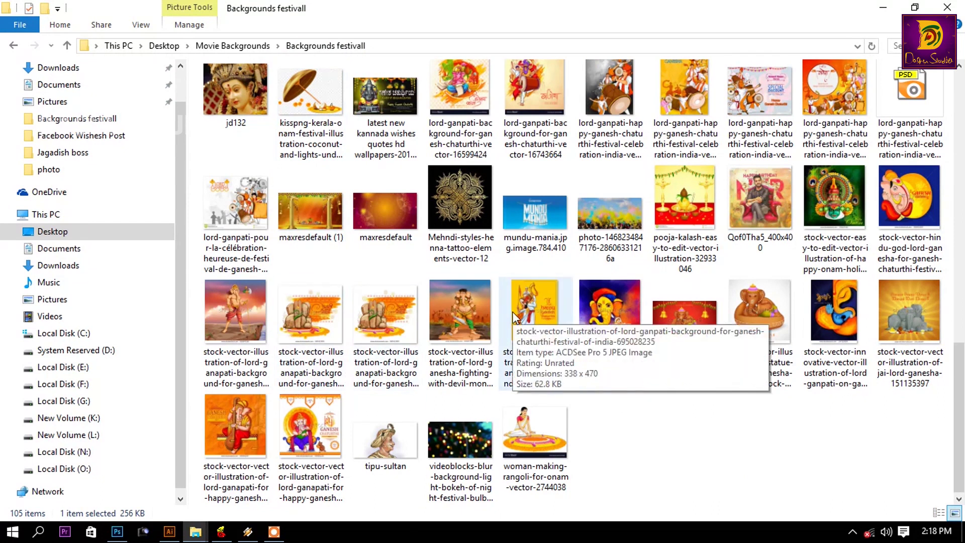
scroll(513, 318, "up", 2)
scroll(513, 318, "up", 3)
scroll(513, 317, "up", 1)
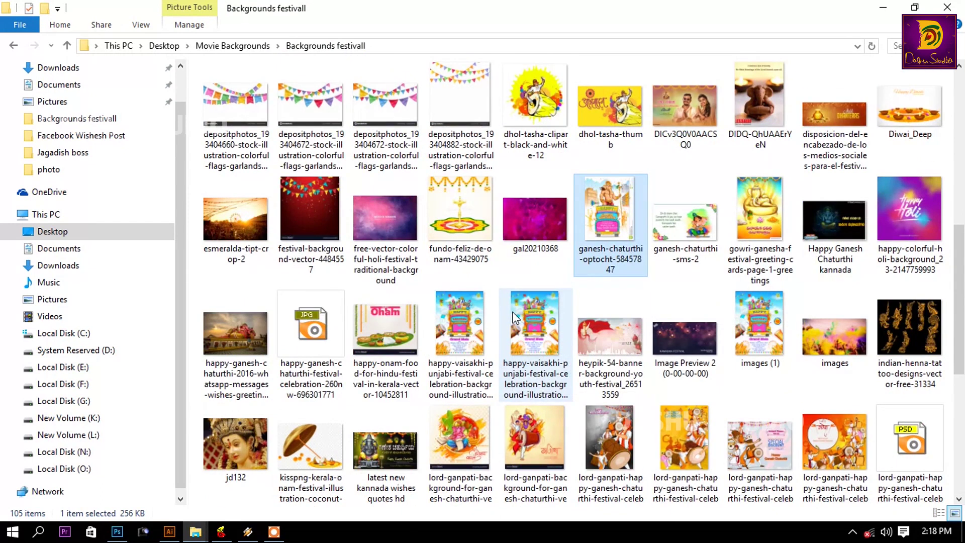
double_click(315, 210)
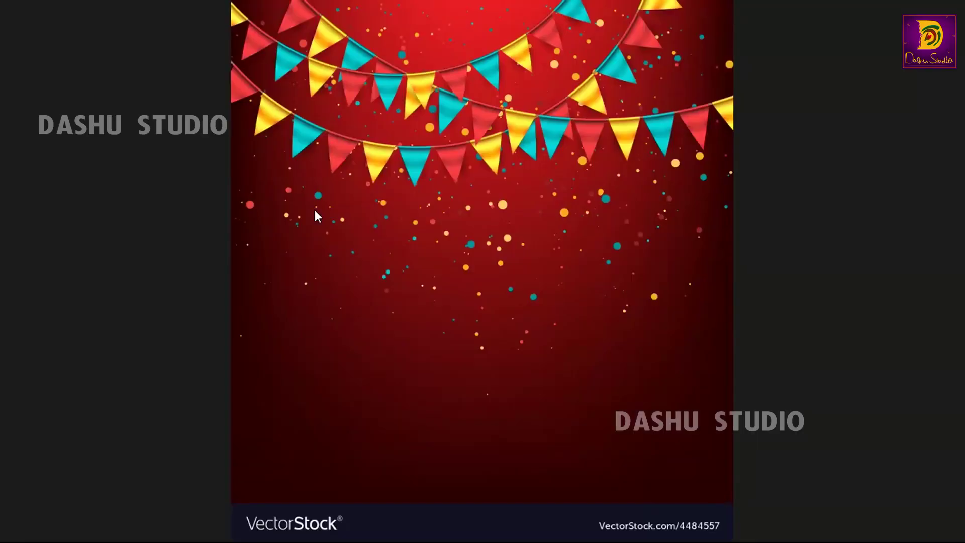
- Bring the red bunting background into Photoshop and copy a large elliptical area to a new layer
key("Escape")
mouse_move(314, 216)
left_mouse_down()
mouse_move(123, 535)
mouse_move(852, 388)
left_mouse_up()
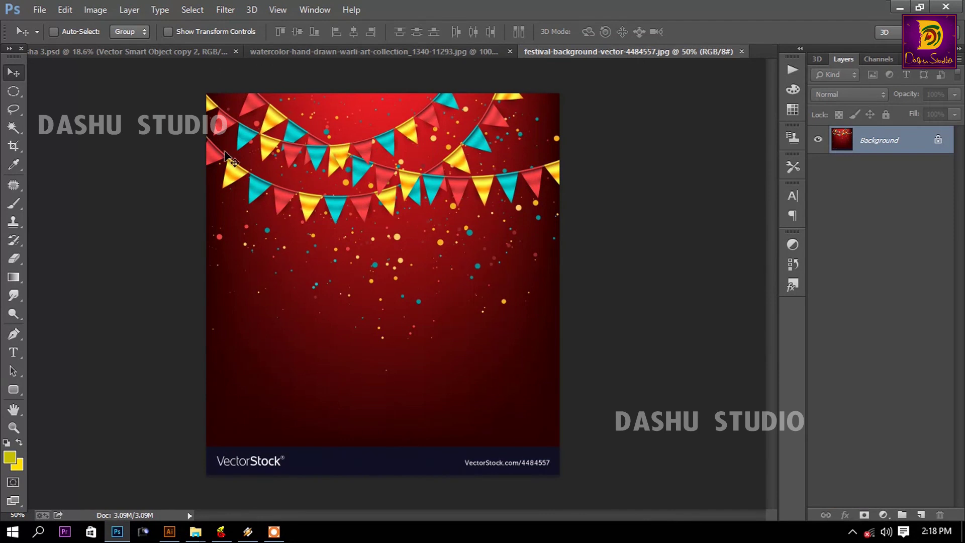
key("m")
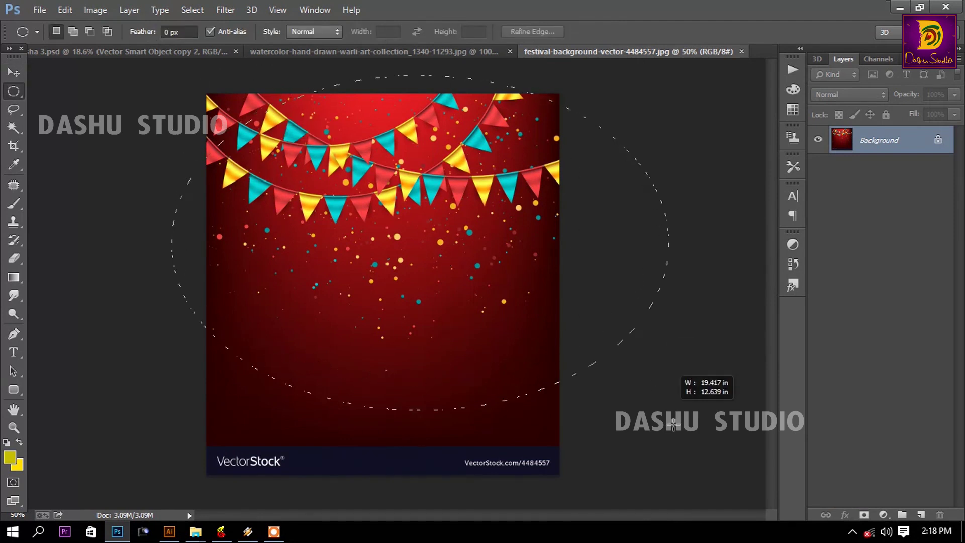
left_click_drag(172, 75, 689, 427)
mouse_move(596, 359)
left_mouse_down()
mouse_move(534, 296)
mouse_move(106, 31)
left_mouse_up()
left_click_drag(444, 203, 466, 206)
key("ctrl+j")
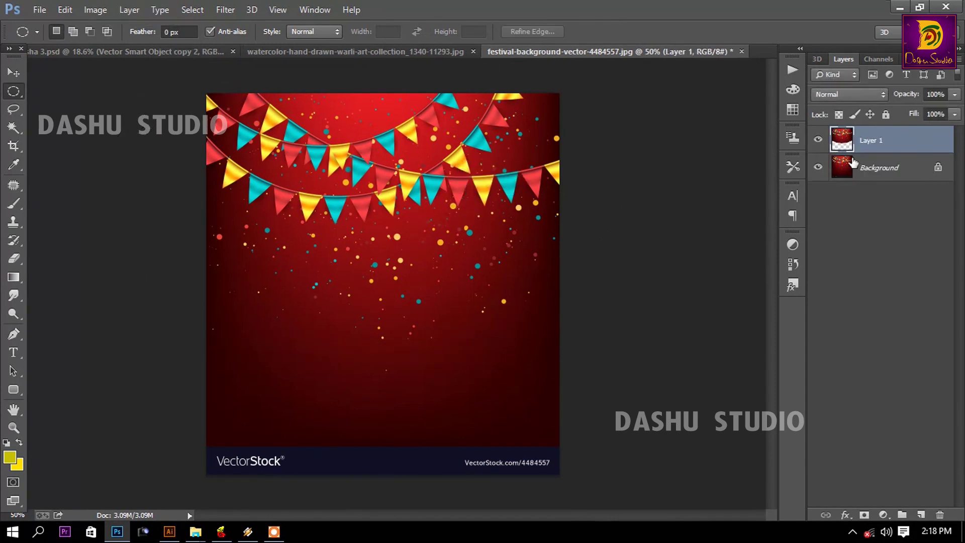
- Hide the original, Magic Wand-select the red backdrop and copy the bunting and confetti to their own layer
left_click(820, 167)
key("w")
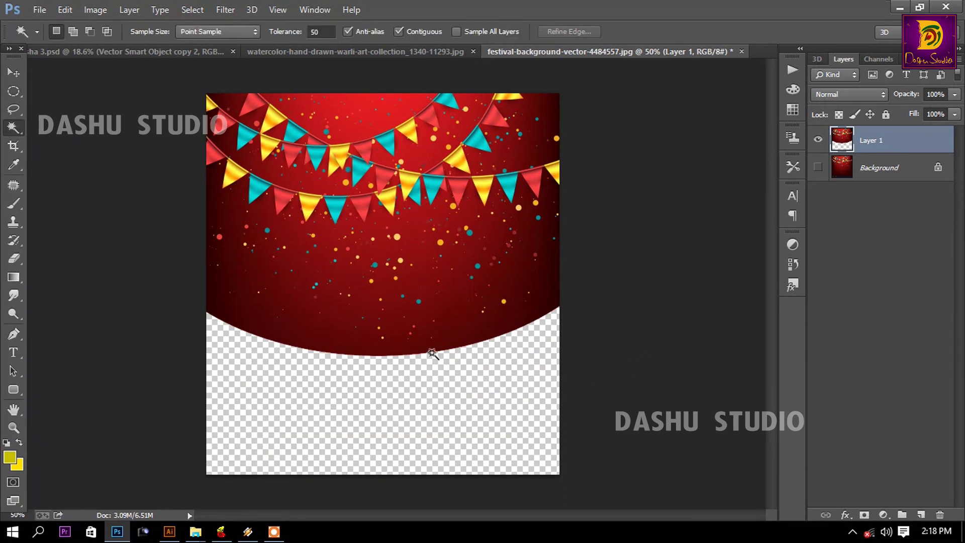
left_click(472, 336)
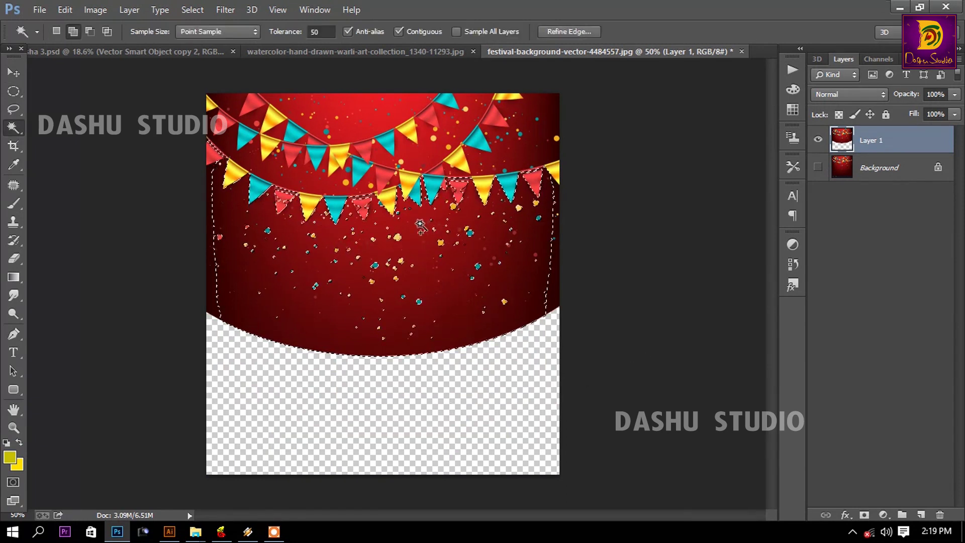
left_click(426, 140)
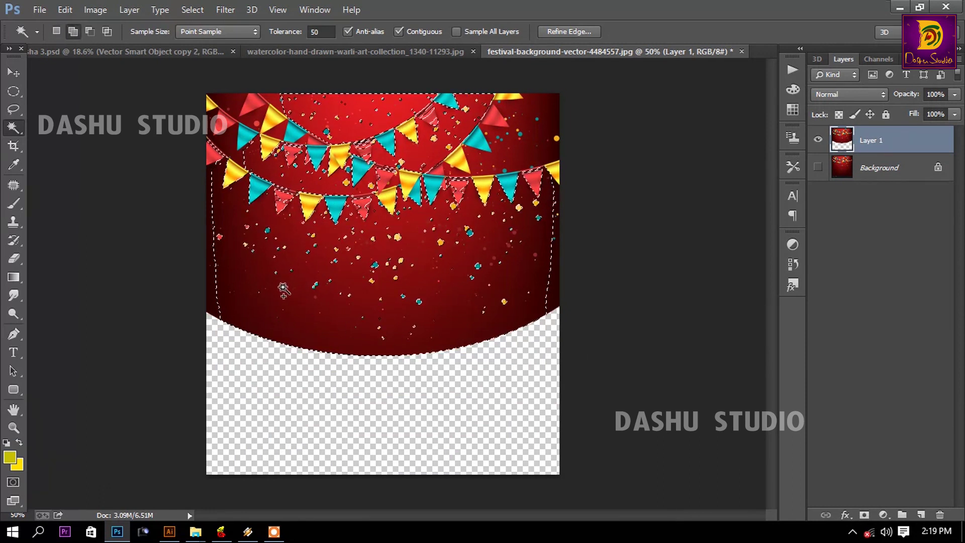
left_click(263, 299, "shift")
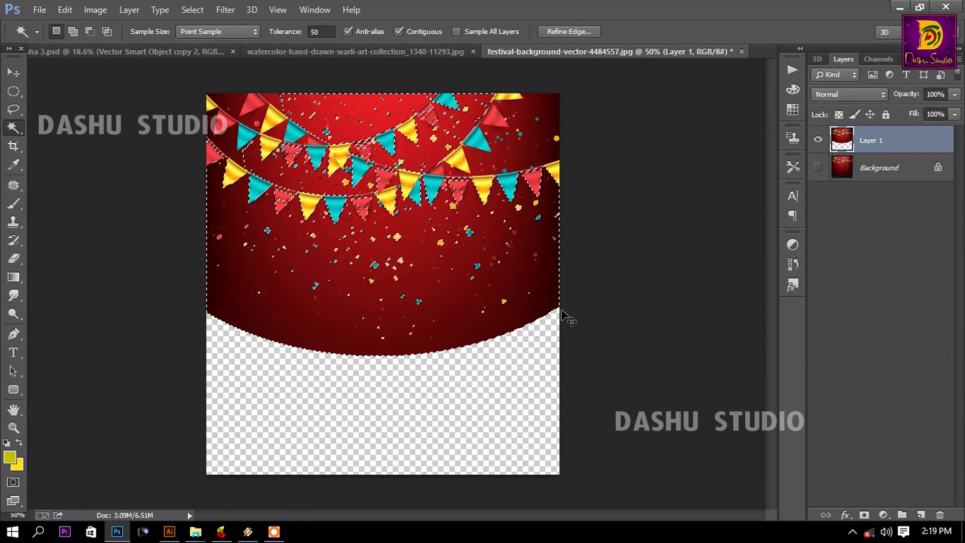
key("ctrl+j")
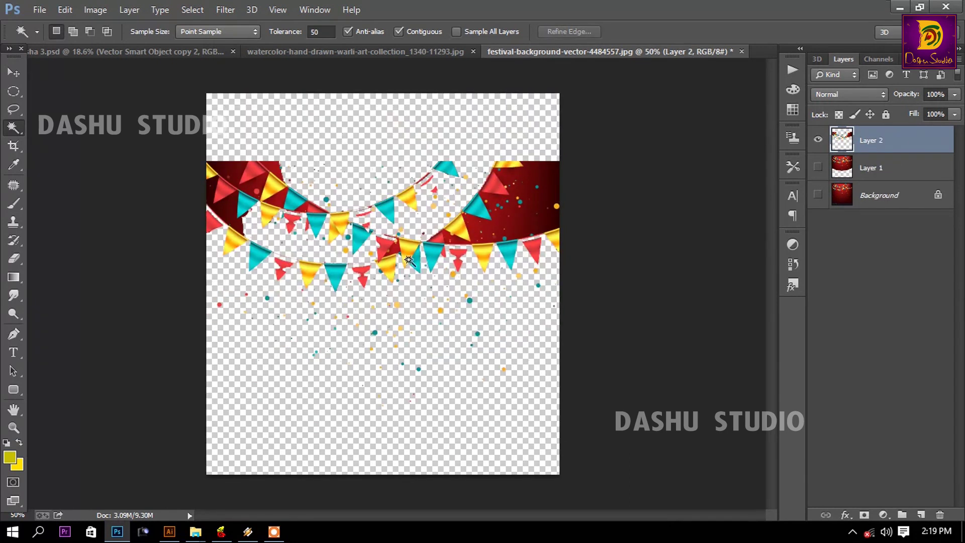
- Lasso and delete the bunting rows and leftover scrap, keeping only the confetti
key("l")
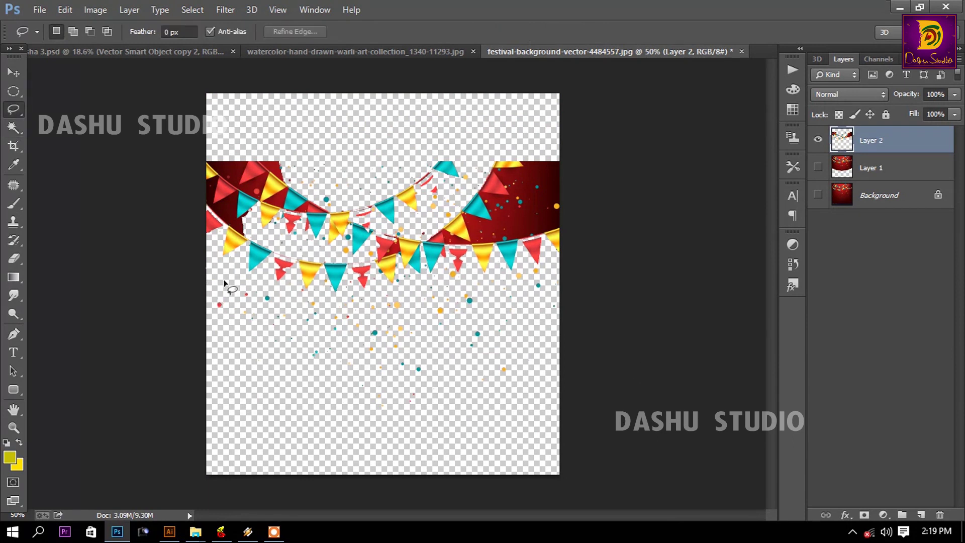
left_click_drag(206, 271, 323, 298)
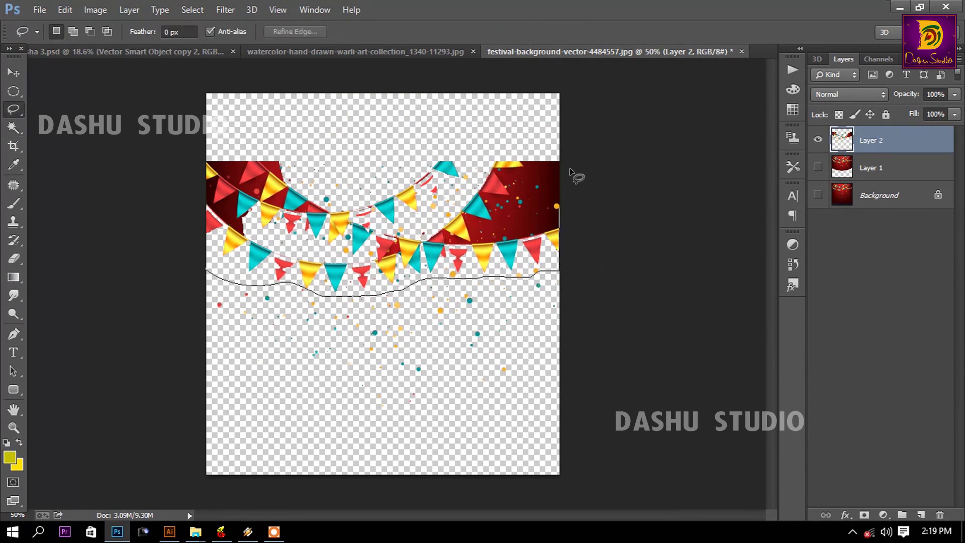
left_click_drag(401, 291, 180, 165)
key("Delete")
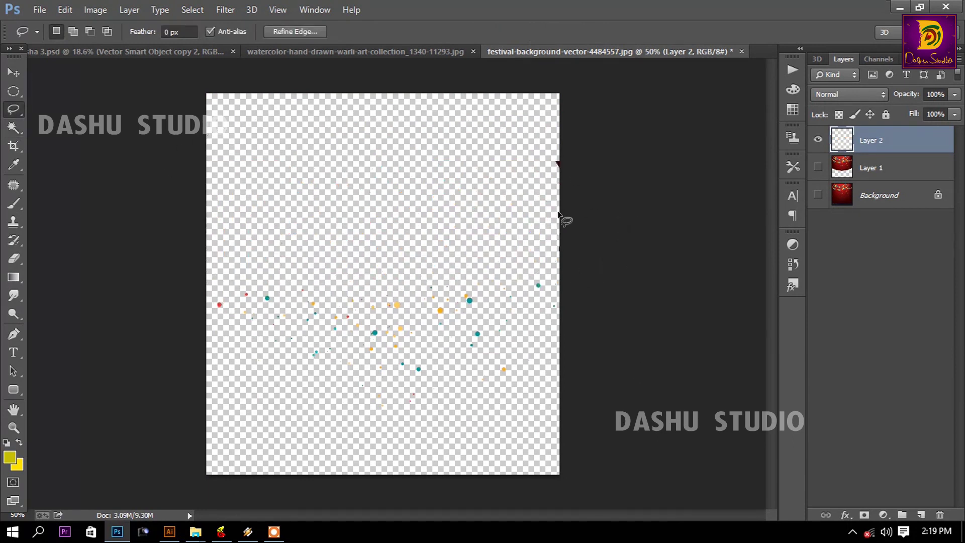
left_click_drag(565, 218, 723, 206)
key("ctrl+d")
- Move the confetti layer into the Ganesha poster and start resizing it
key("v")
mouse_move(323, 312)
left_mouse_down()
mouse_move(224, 58)
mouse_move(449, 302)
mouse_move(561, 364)
left_mouse_up()
key("ctrl+t")
- Enlarge the confetti layer (Layer 26) to about 251% across the poster
left_click_drag(484, 292, 453, 305)
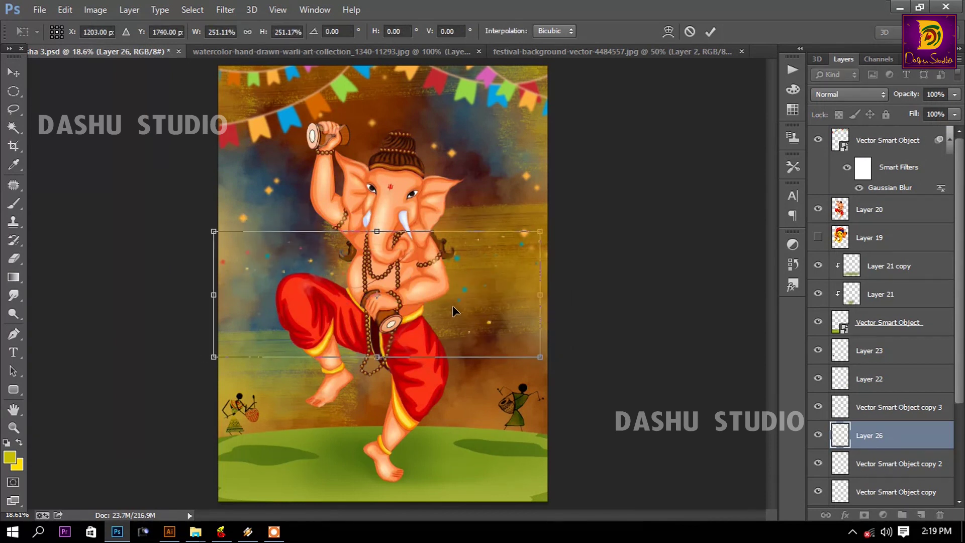
key("Return")
key("z")
left_click(455, 289)
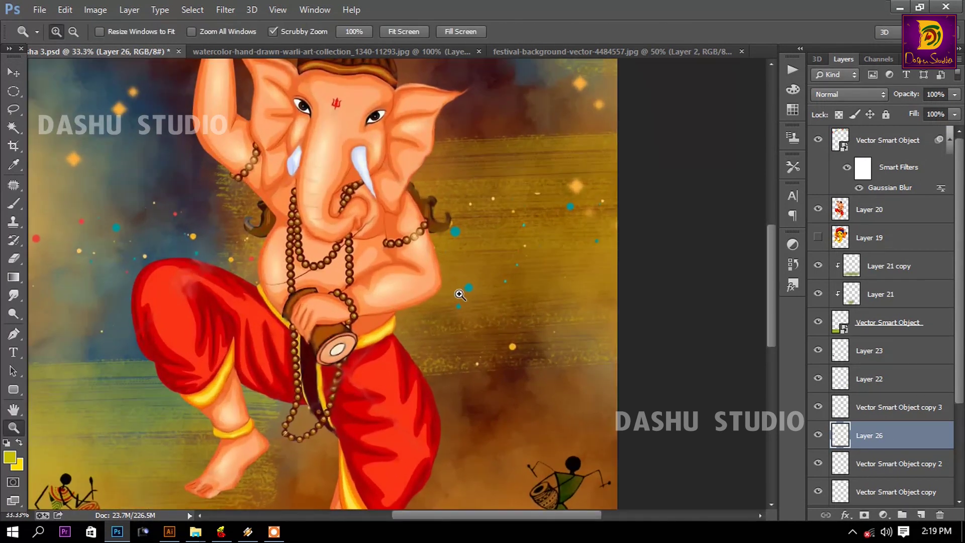
left_click(223, 10)
left_click(250, 25)
- Set the confetti layer's blend mode to Pin Light
left_click(849, 94)
left_click(834, 187)
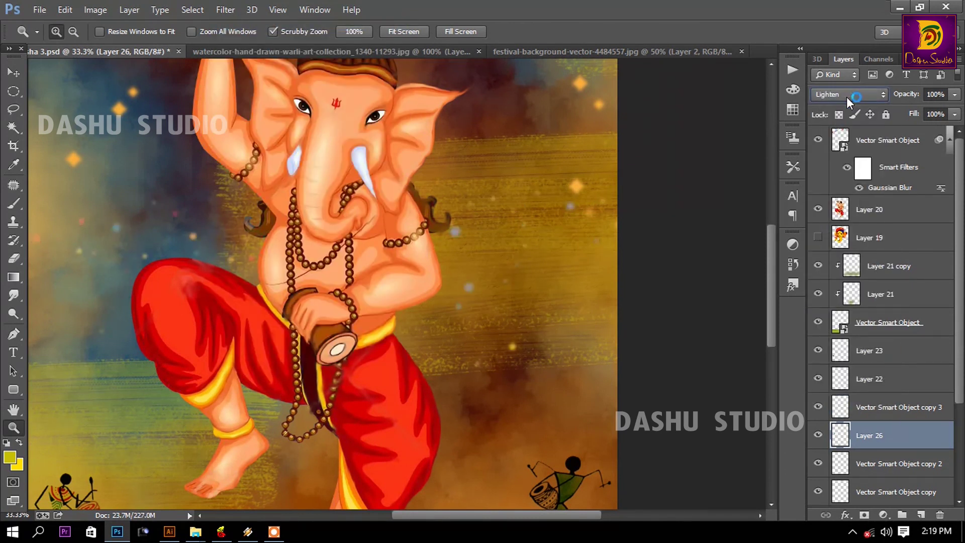
scroll(846, 97, "down", 2)
scroll(846, 96, "down", 2)
scroll(846, 96, "down", 2)
scroll(846, 96, "down", 2)
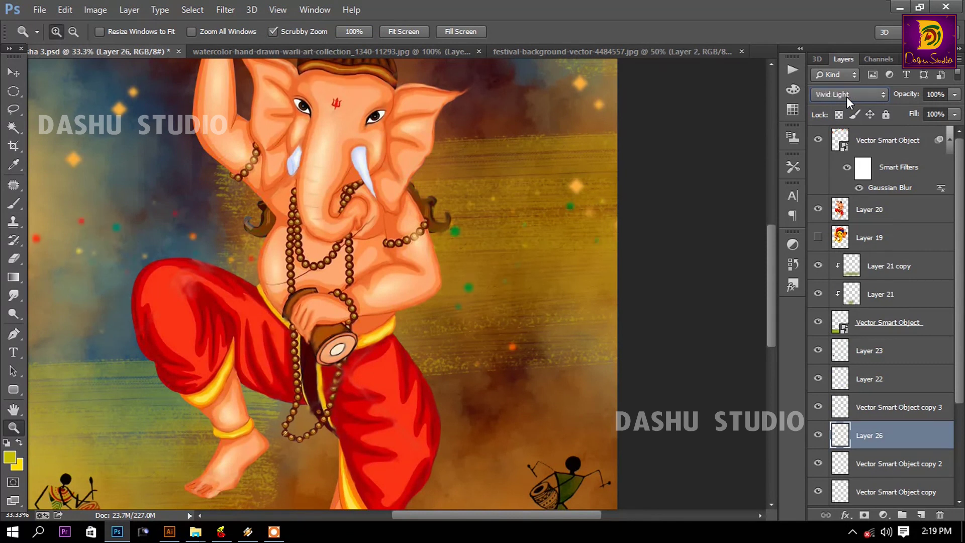
scroll(846, 96, "up", 1)
left_click(698, 125, "alt")
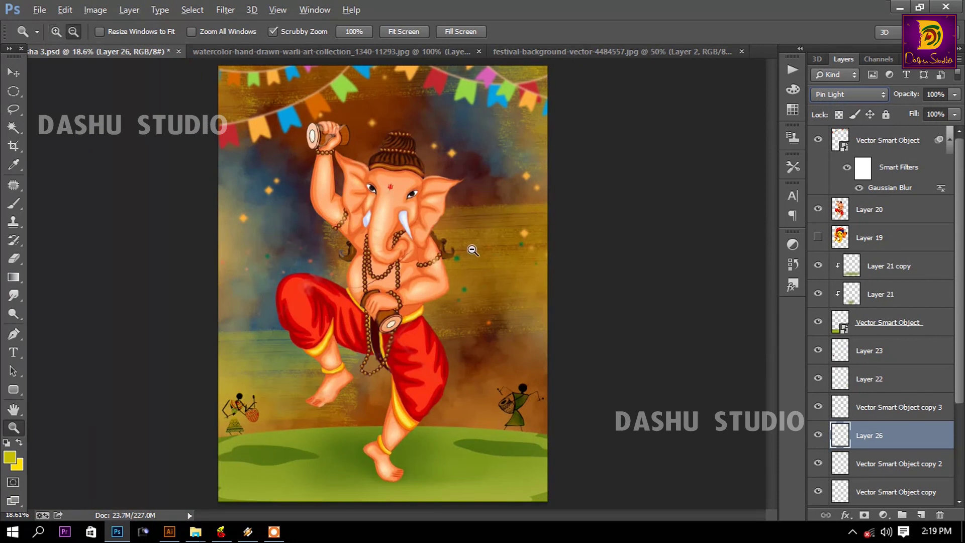
- Move the confetti higher on the poster and Alt-drag a copy lower down
key("v")
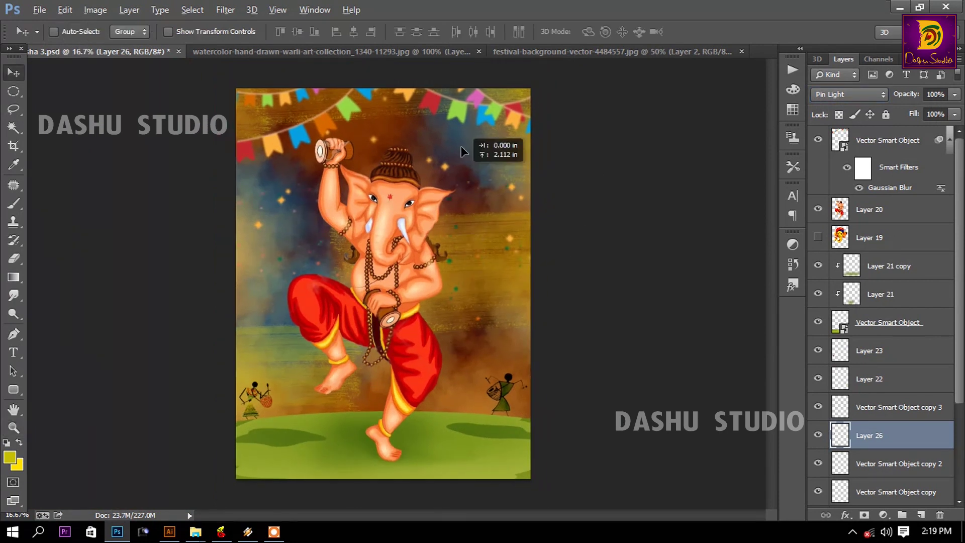
mouse_move(467, 282)
left_mouse_down()
mouse_move(455, 119)
mouse_move(434, 111)
mouse_move(331, 230)
mouse_move(441, 427)
mouse_move(469, 390)
mouse_move(568, 357)
mouse_move(280, 356)
left_mouse_up()
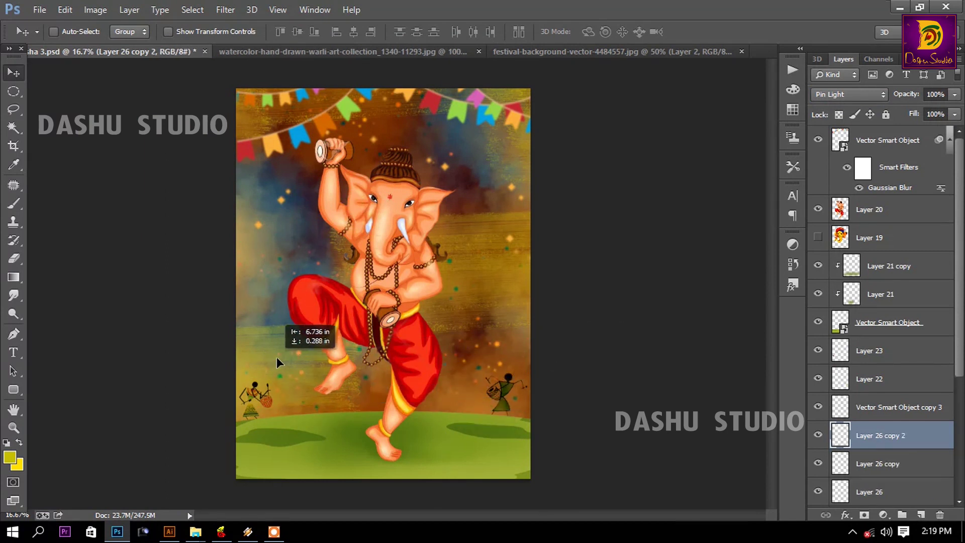
left_click_drag(592, 421, 729, 438)
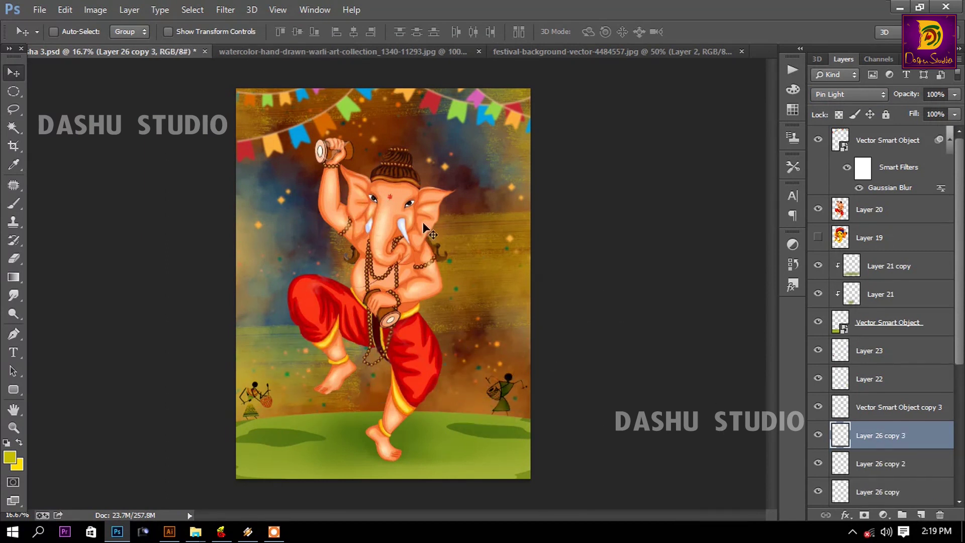
- Select Layer 20, the Ganesha figure, from the canvas layer list
right_click(385, 210)
left_click(456, 233)
right_click(404, 215)
left_click(436, 224)
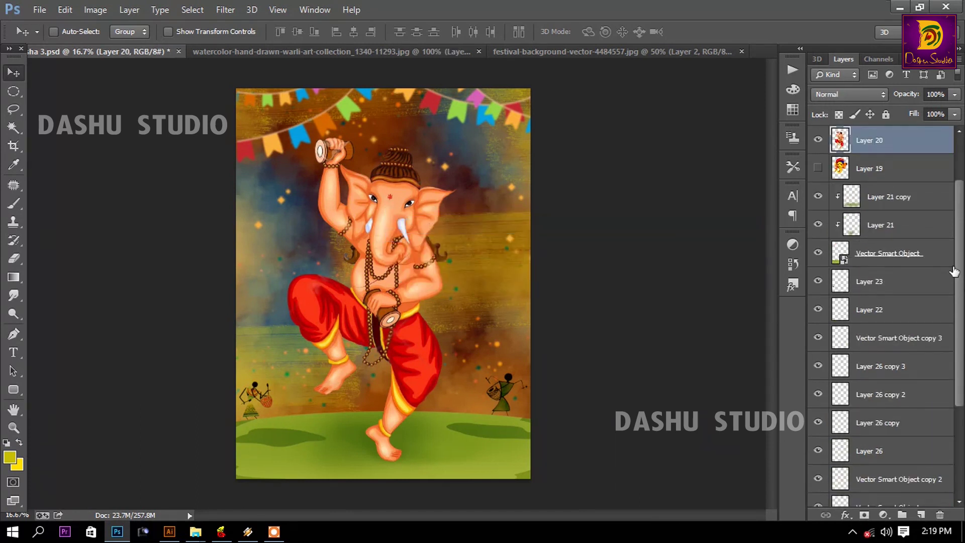
- Duplicate Layer 20 and apply a Maximum filter with Radius 1 and Roundness
key("ctrl+j")
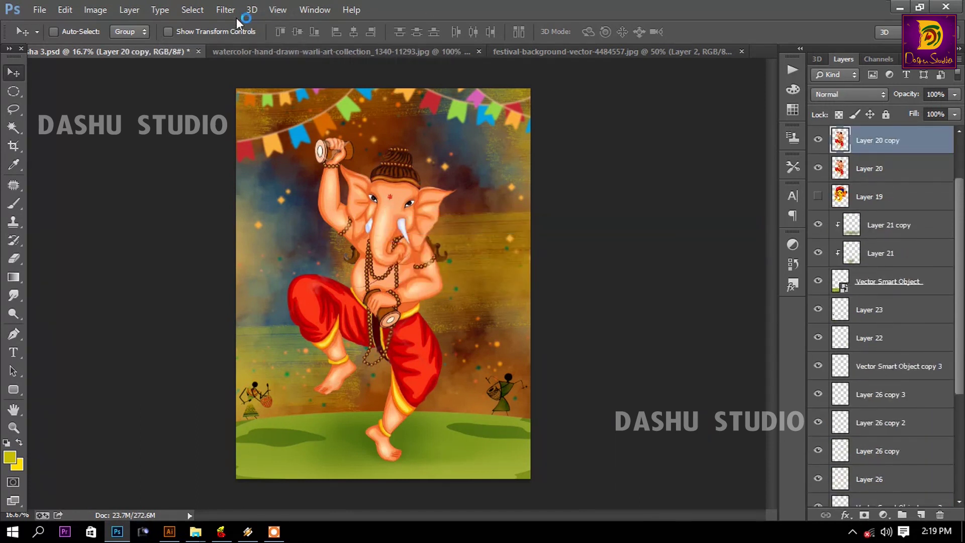
left_click(227, 10)
mouse_move(311, 273)
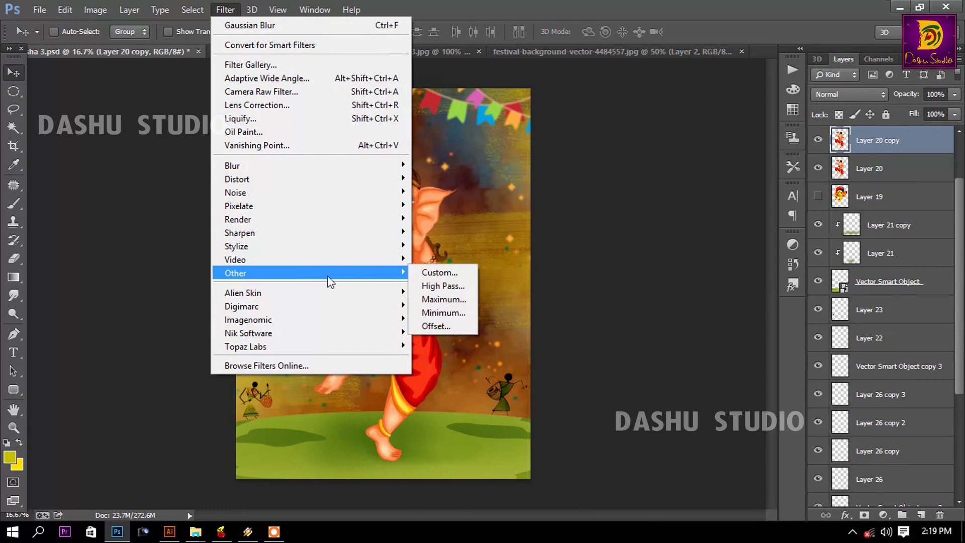
left_click(444, 299)
left_click_drag(439, 186, 455, 211)
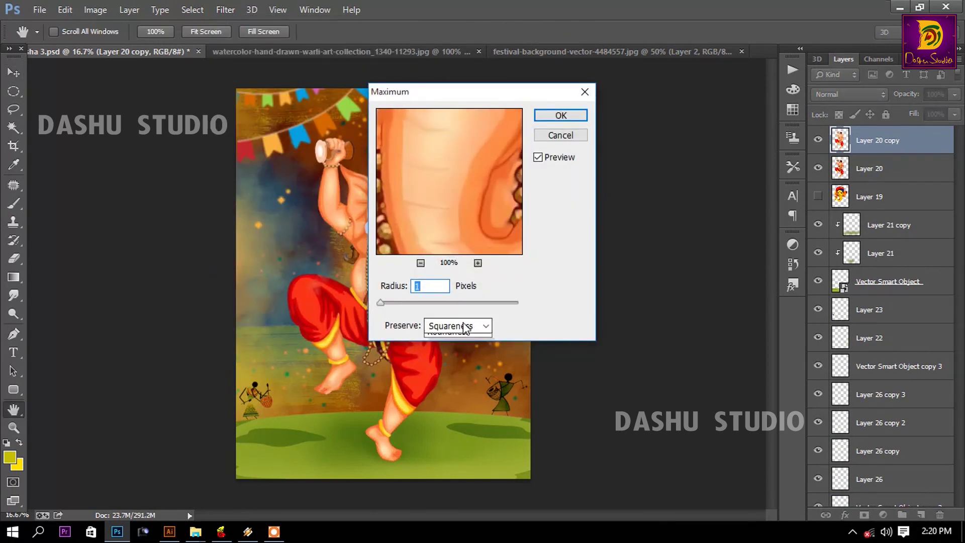
left_click(466, 349)
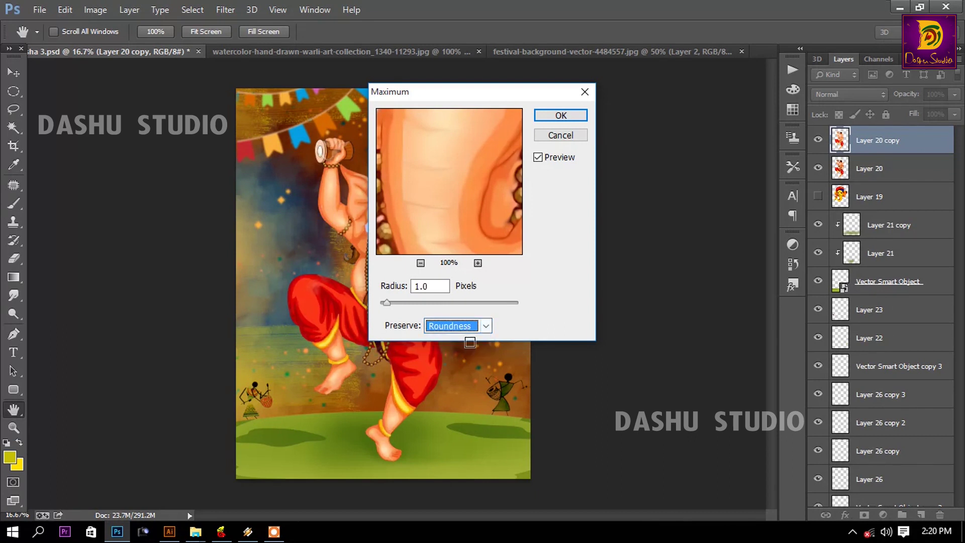
left_click(560, 118)
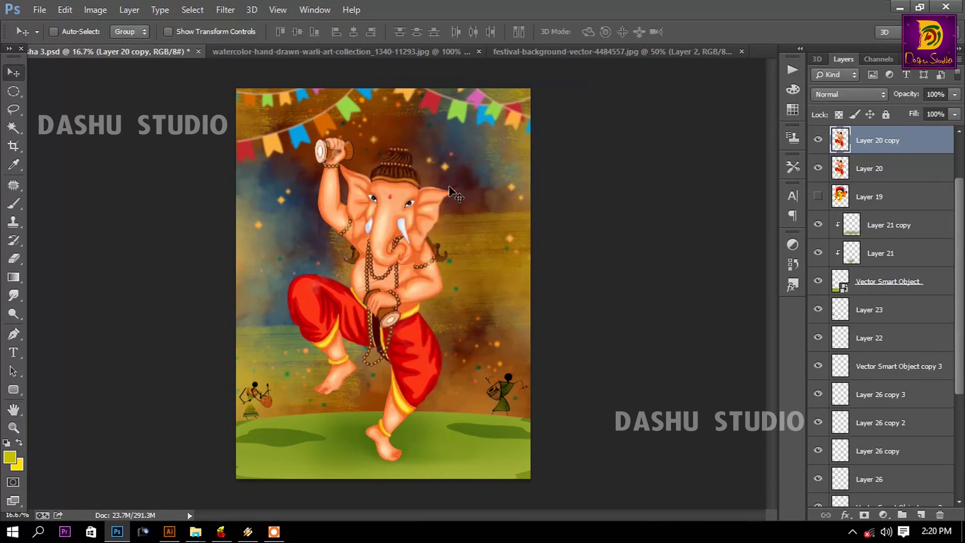
- Apply a 9.4-pixel High Pass filter to Layer 20 copy
key("z")
left_click_drag(424, 221, 500, 246)
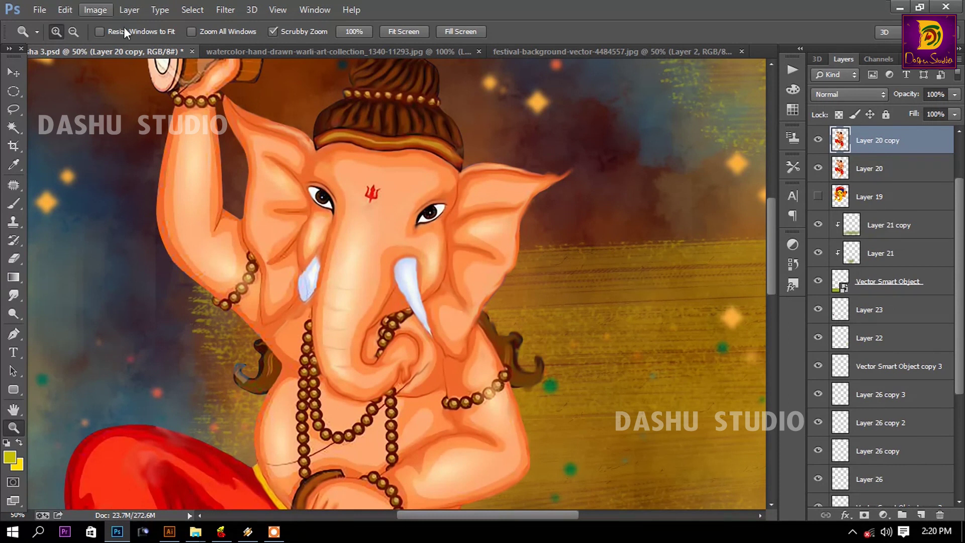
left_click(225, 10)
mouse_move(235, 273)
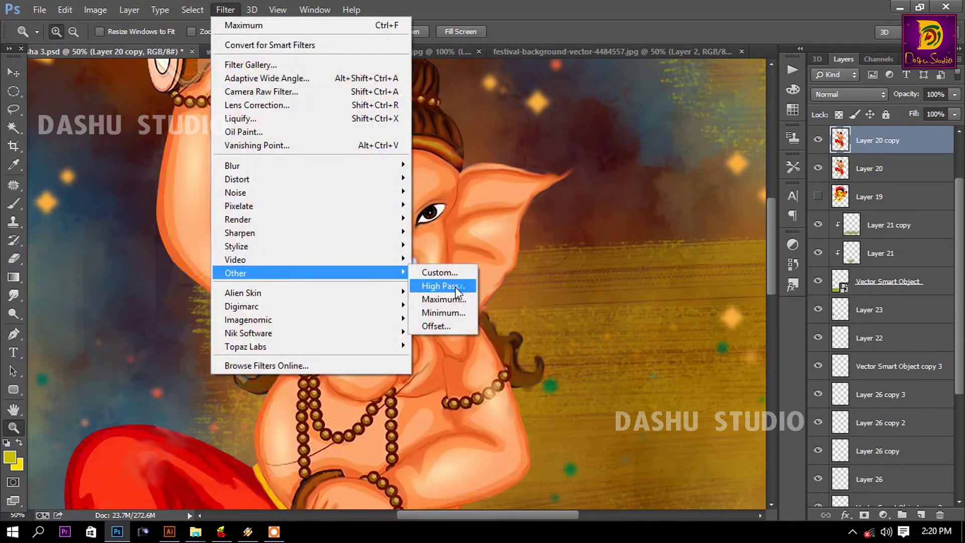
left_click(443, 285)
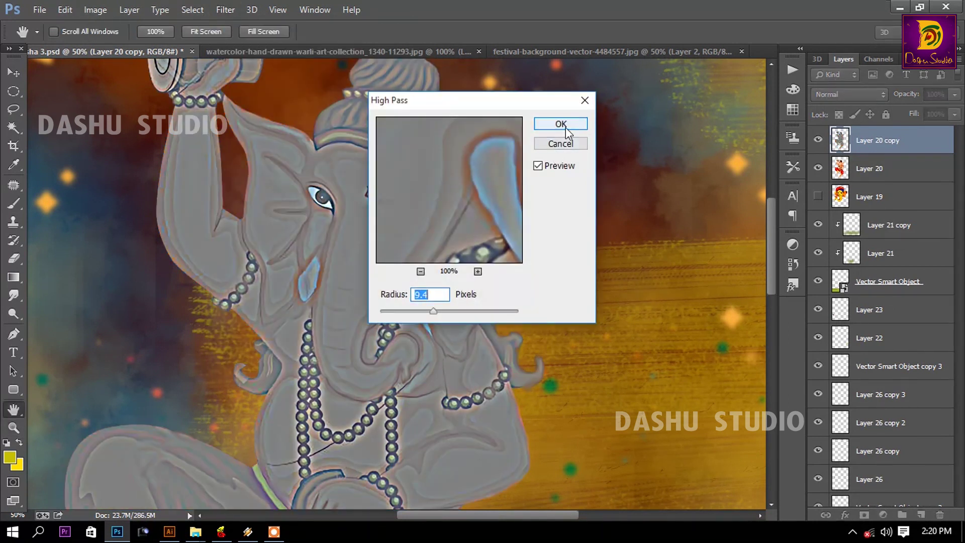
left_click(566, 125)
- Blend Layer 20 copy as Overlay and clip it to Layer 20
left_click(824, 94)
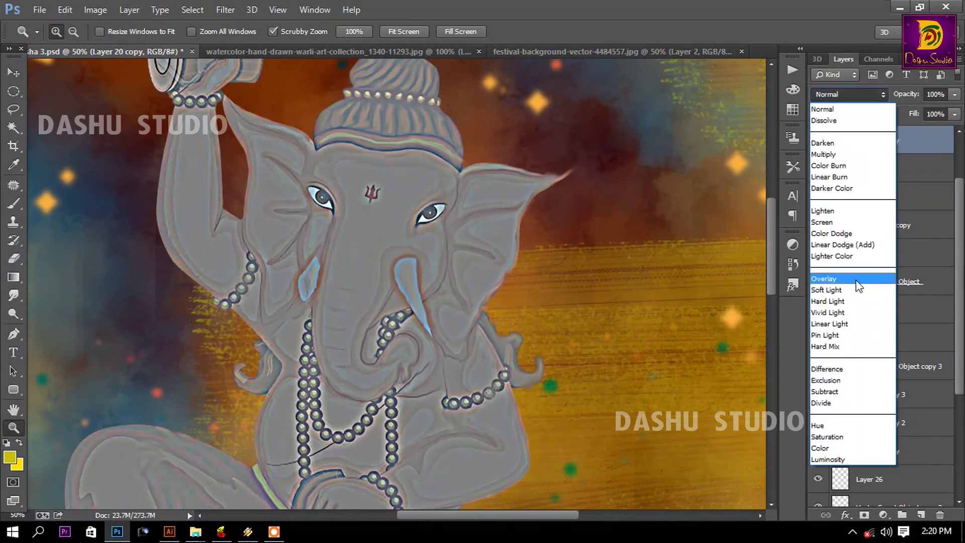
left_click(857, 281)
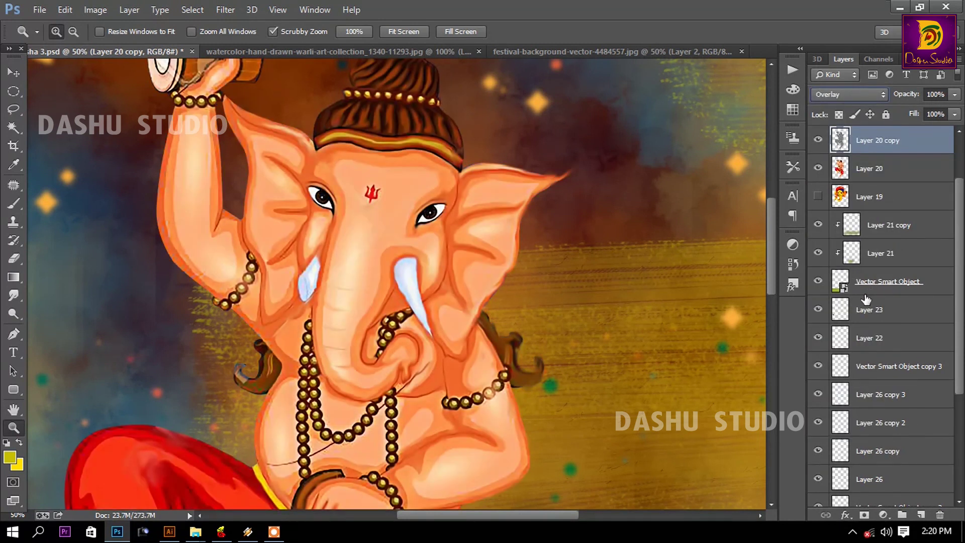
key("ctrl+0")
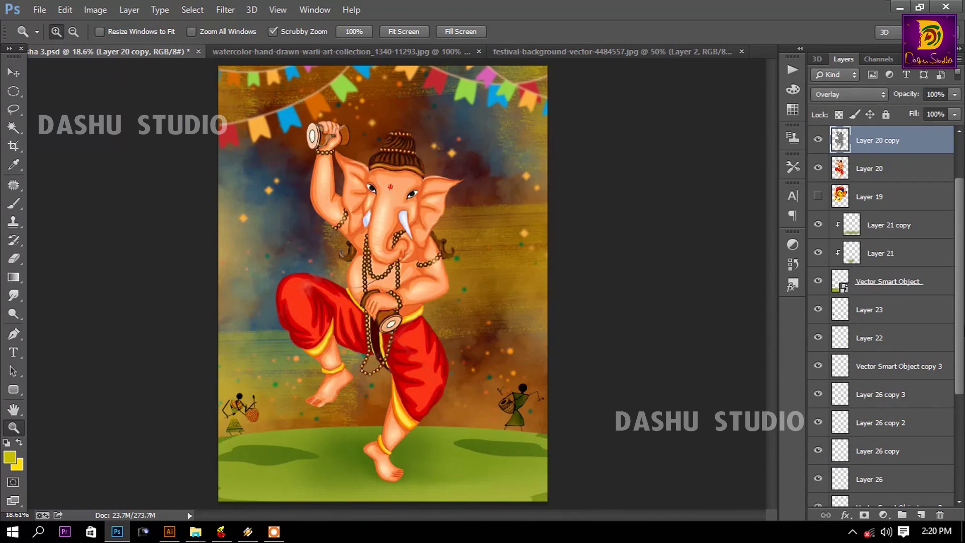
left_click(928, 154, "alt")
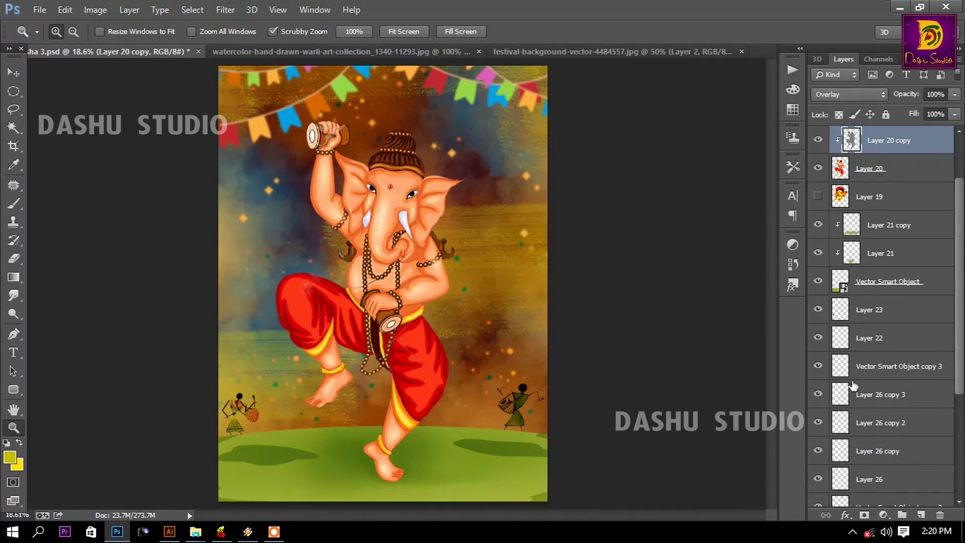
- Add a Brightness/Contrast adjustment clipped to Layer 20 copy with Brightness -5 and Contrast 15
left_click(883, 515)
left_click(668, 261)
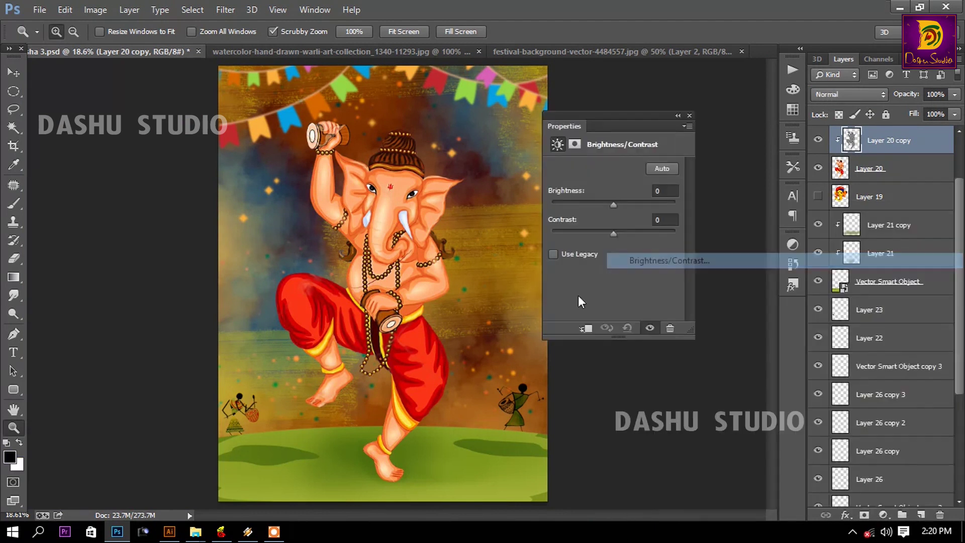
left_click(586, 327)
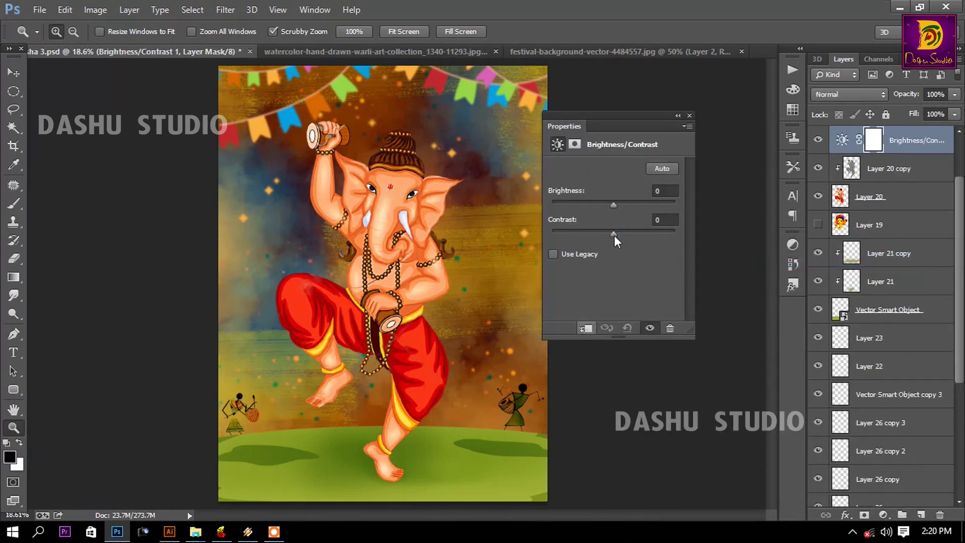
left_click(586, 328)
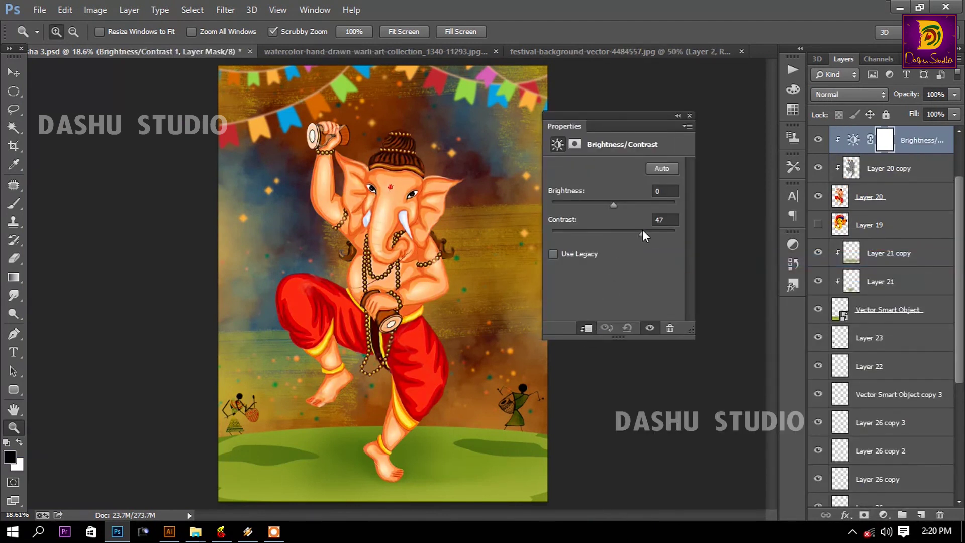
mouse_move(643, 232)
left_mouse_down()
mouse_move(622, 232)
mouse_move(610, 203)
left_mouse_up()
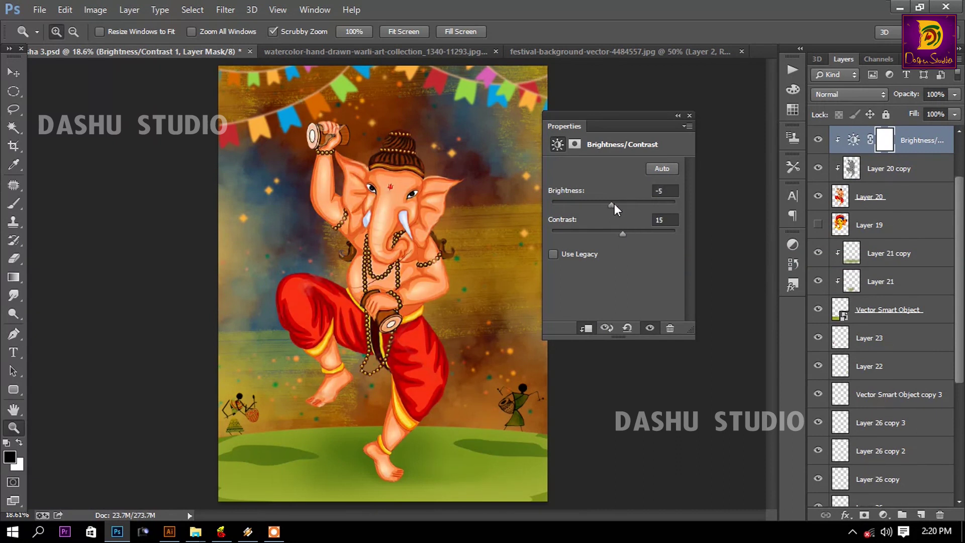
left_click(689, 115)
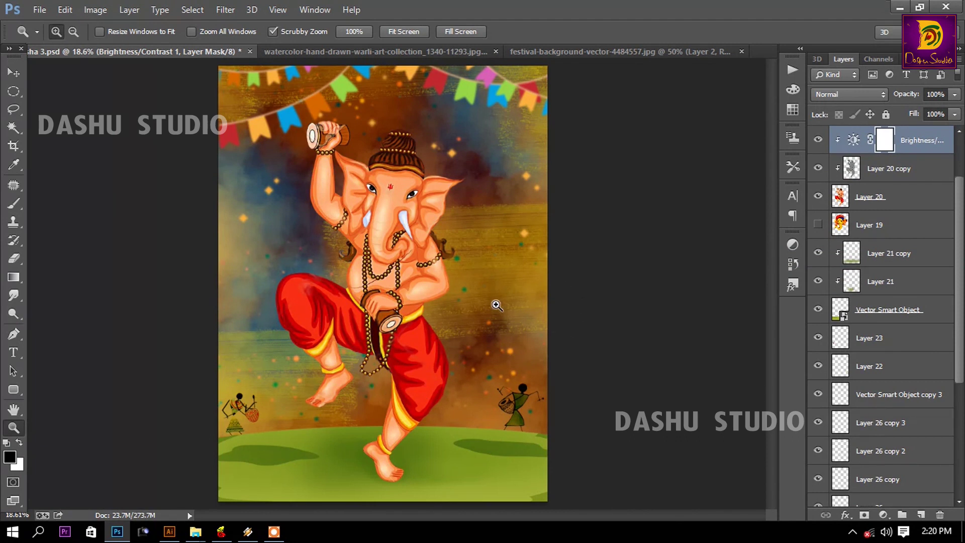
left_click(14, 72)
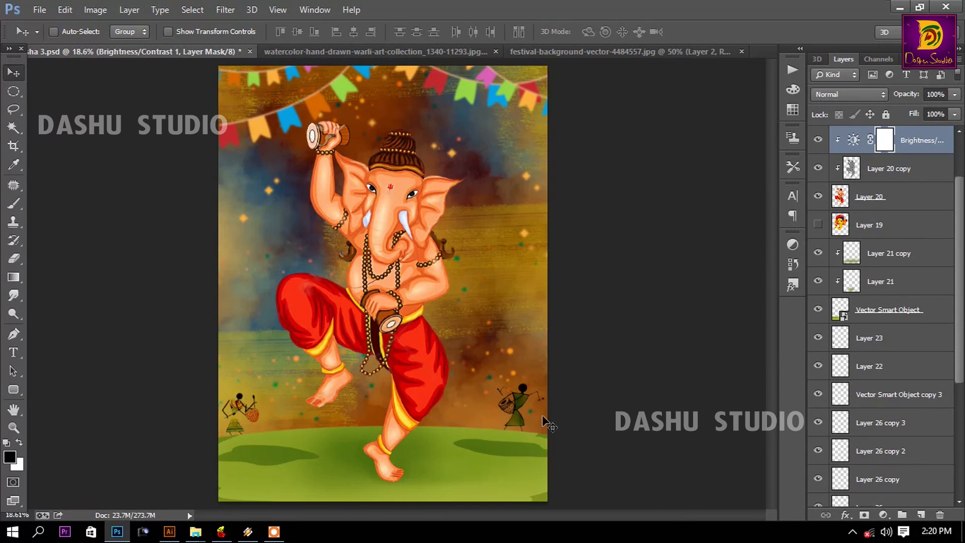
mouse_move(195, 531)
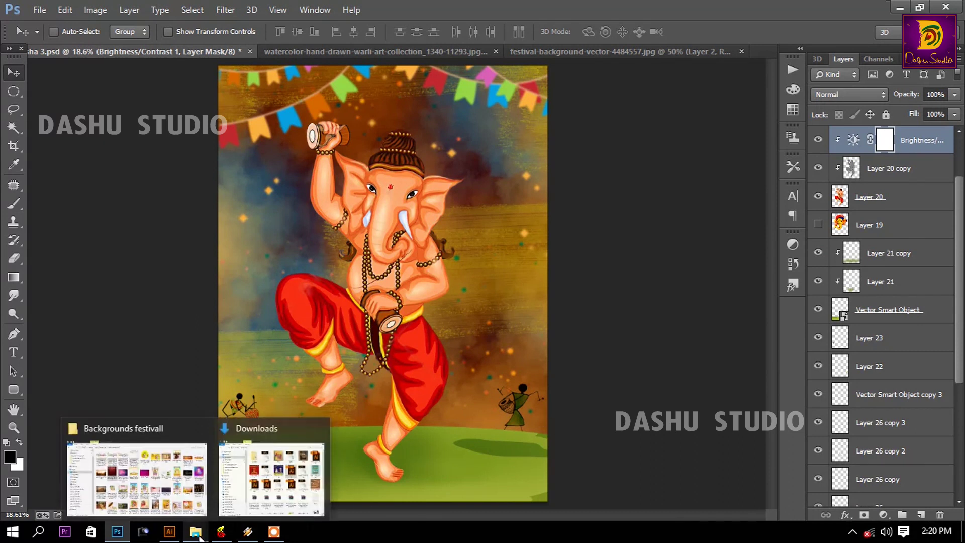
- Drag the lord-ganpati dhol-tasha PSD from the Backgrounds festivall folder into Photoshop
left_click(148, 485)
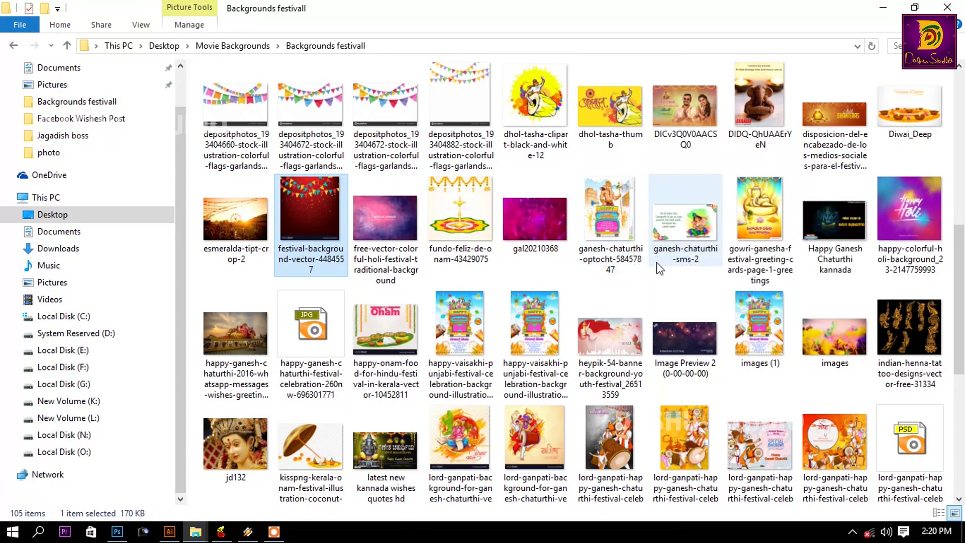
scroll(583, 328, "down", 2)
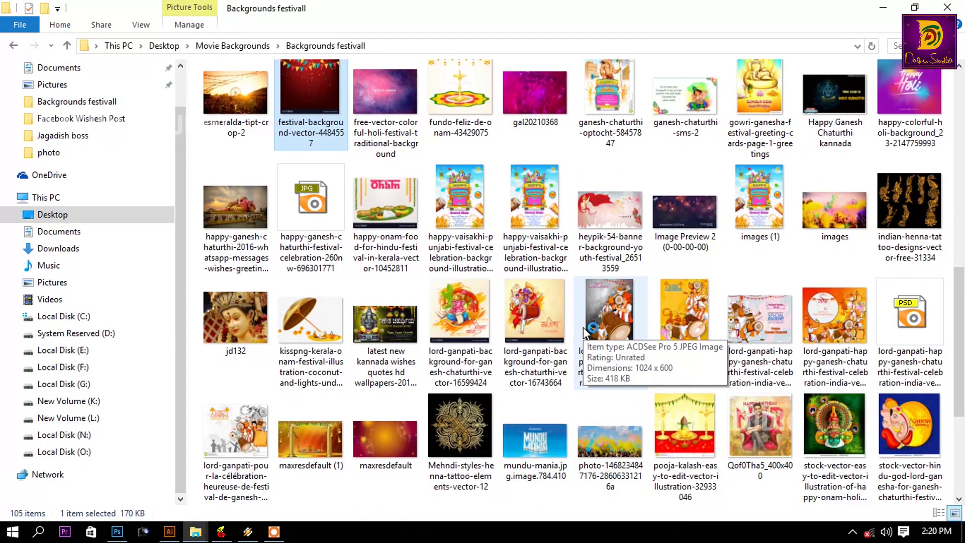
scroll(732, 379, "down", 3)
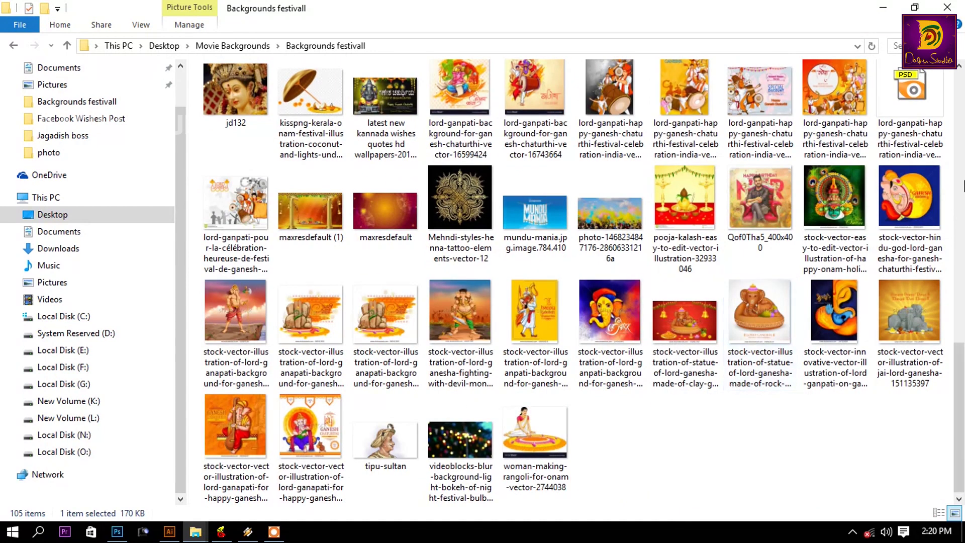
mouse_move(910, 90)
left_mouse_down()
mouse_move(121, 525)
mouse_move(863, 384)
left_mouse_up()
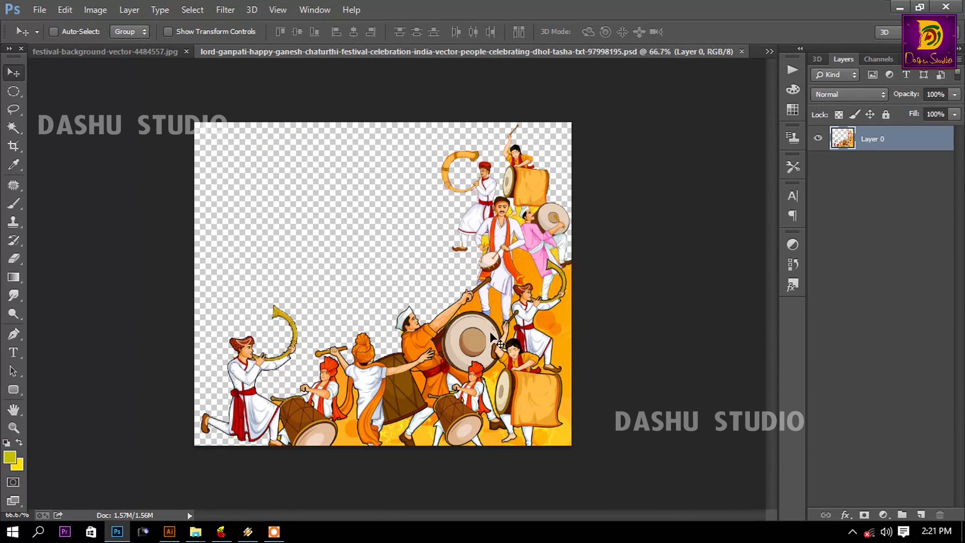
- Bring the drummers Layer 0 into the Ganesha poster, closing the warli and festival documents unsaved
right_click(490, 334)
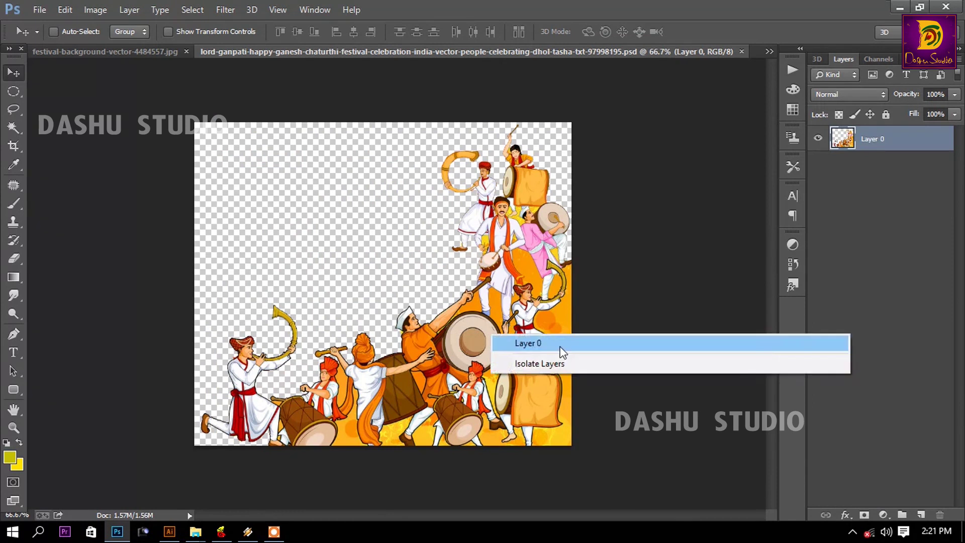
mouse_move(454, 325)
left_mouse_down()
mouse_move(82, 58)
mouse_move(309, 211)
left_mouse_up()
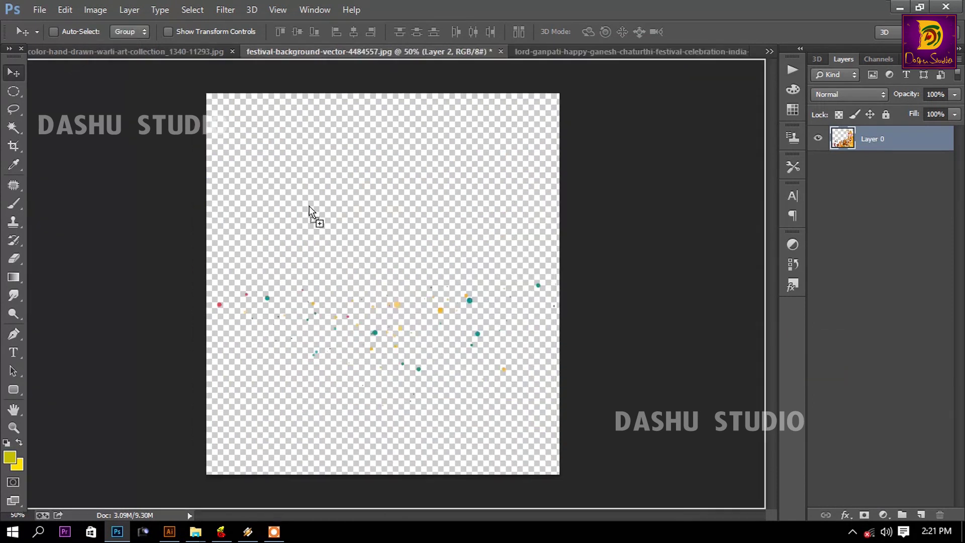
mouse_move(370, 297)
left_mouse_down()
mouse_move(124, 64)
mouse_move(430, 198)
left_mouse_up()
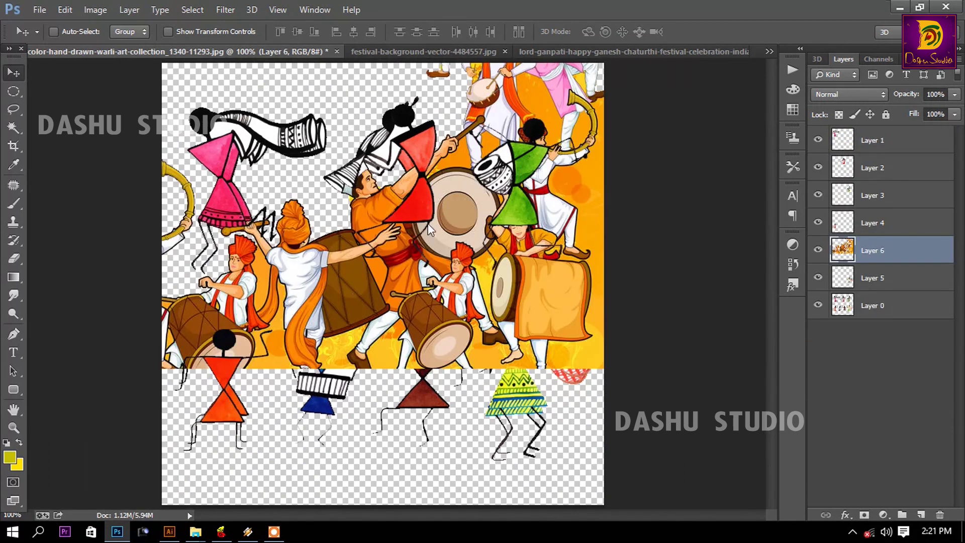
key("ctrl+w")
left_click(566, 262)
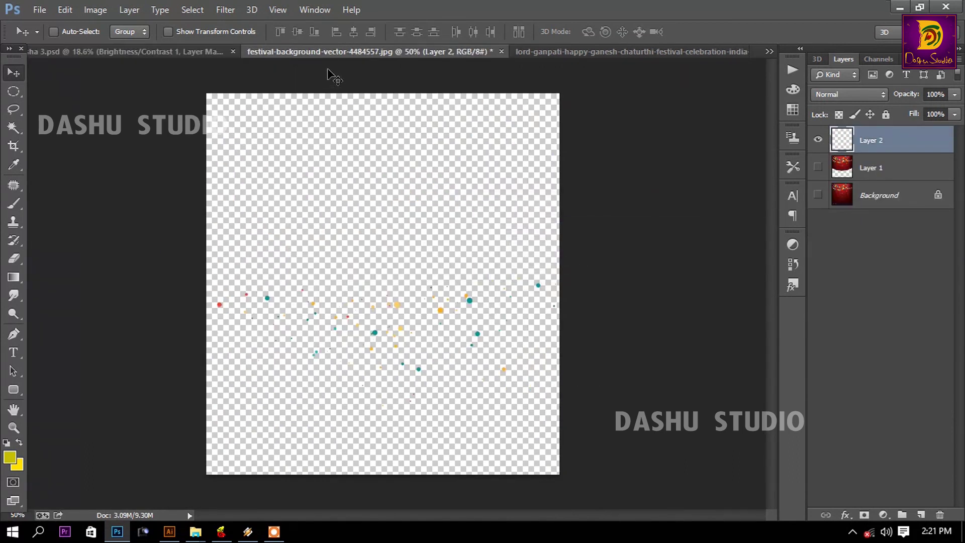
key("ctrl+w")
left_click(585, 266)
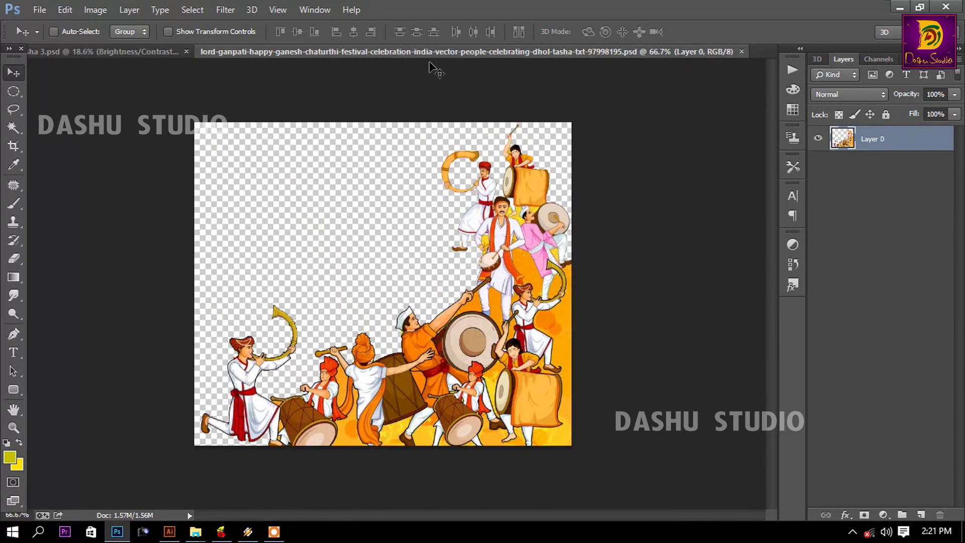
mouse_move(430, 63)
left_mouse_down()
mouse_move(396, 212)
mouse_move(547, 460)
left_mouse_up()
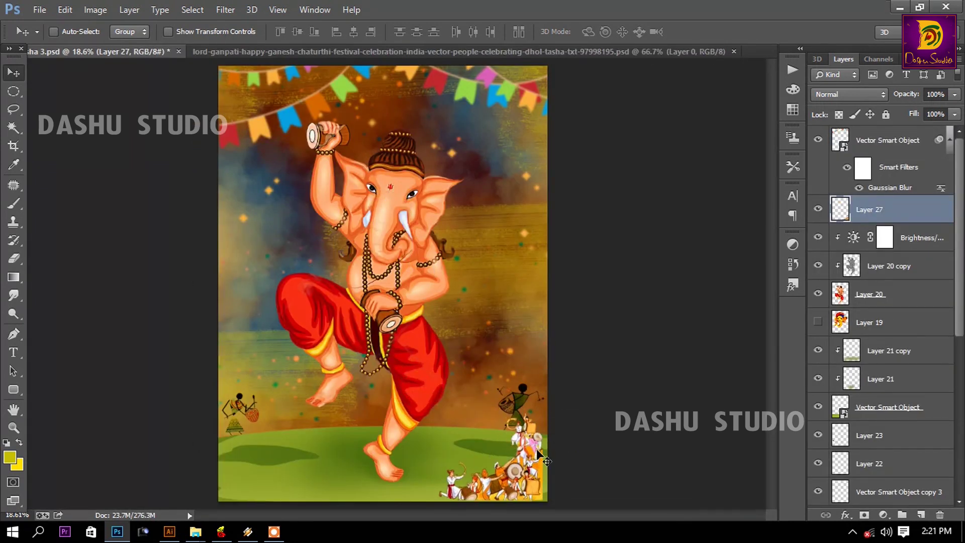
- Enlarge the drummer crowd at the bottom right and blend it with Multiply
key("ctrl+t")
left_click_drag(540, 409, 547, 402)
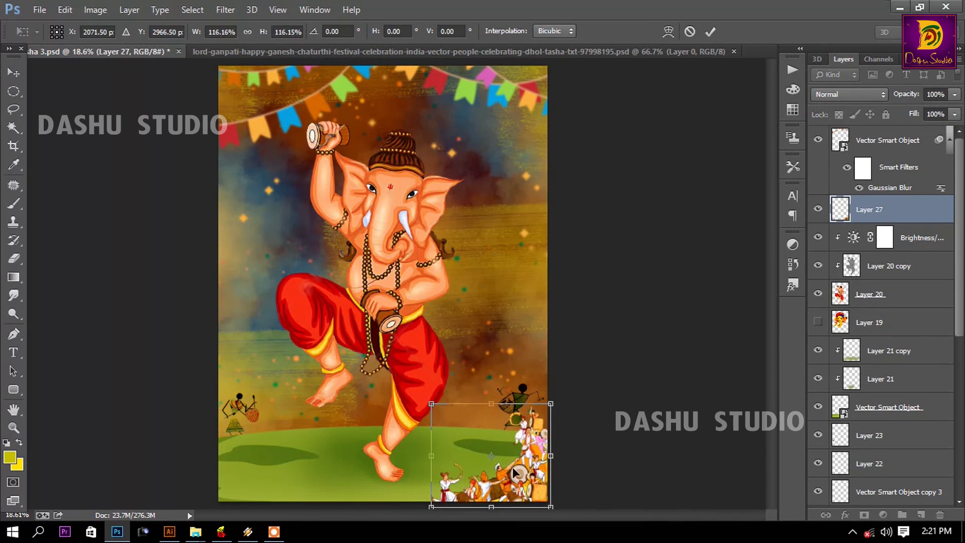
key("Return")
key("z")
left_click(532, 466)
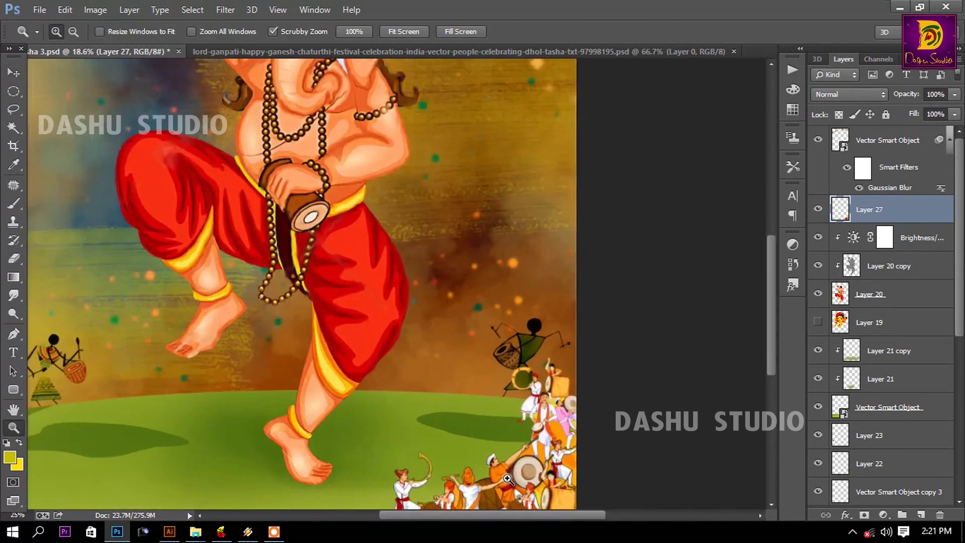
left_click(849, 94)
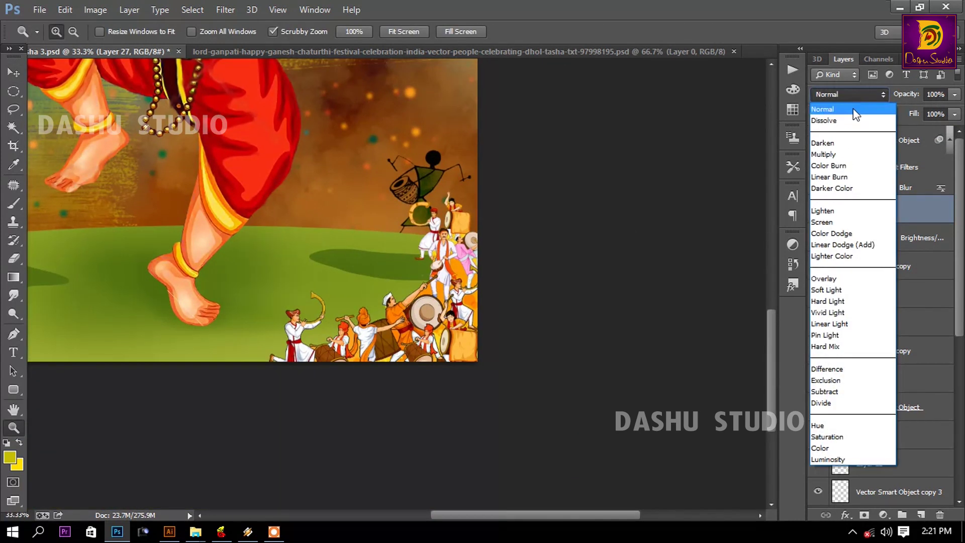
left_click(830, 153)
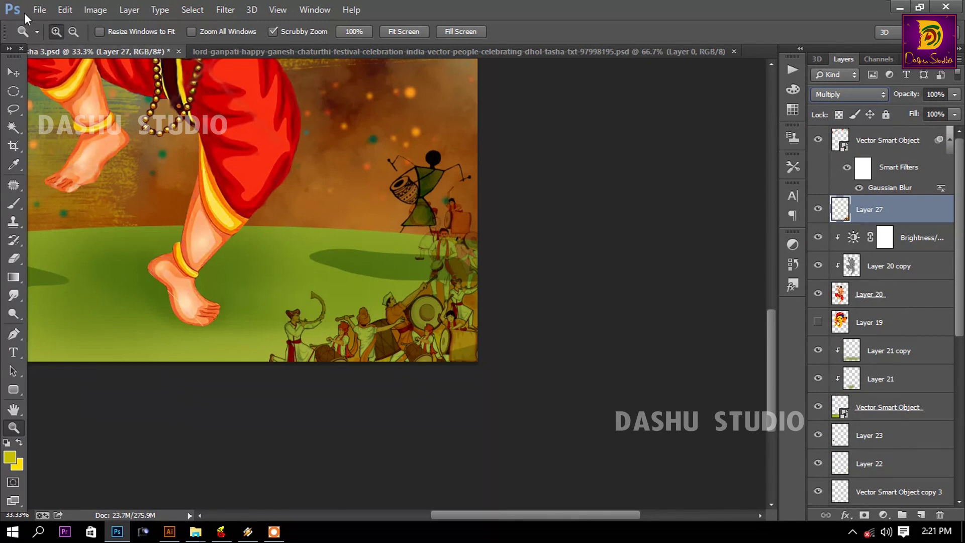
- Shift the right Warli dancer (Layer 22) left, clear of the crowd
left_click(14, 72)
right_click(427, 179)
left_click(432, 184)
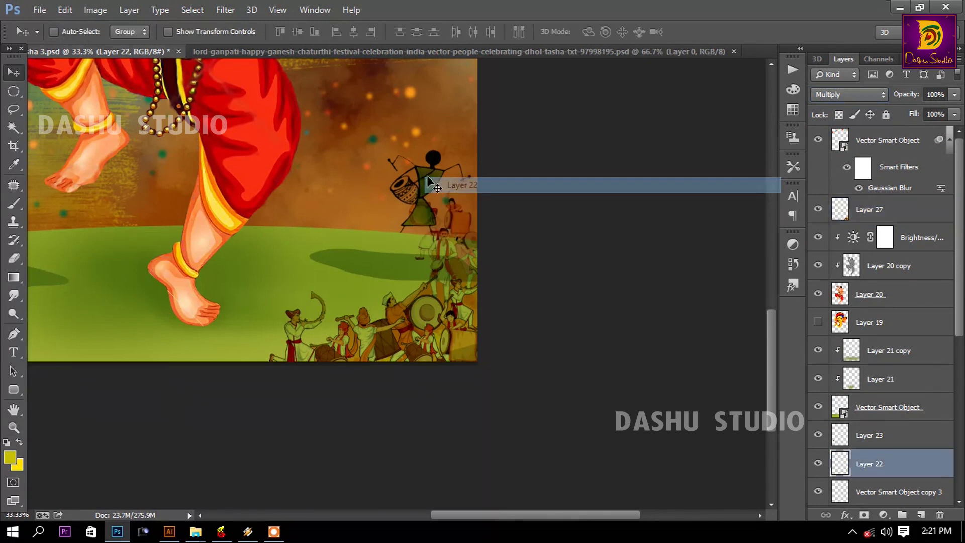
left_click_drag(428, 180, 366, 181)
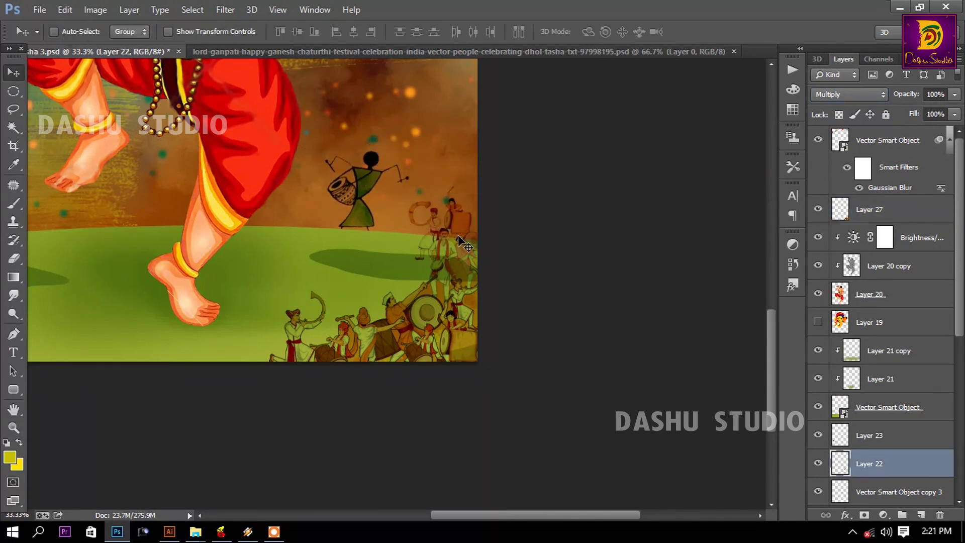
- Slide the drummer crowd (Layer 27) along the bottom edge
scroll(918, 370, "down", 3)
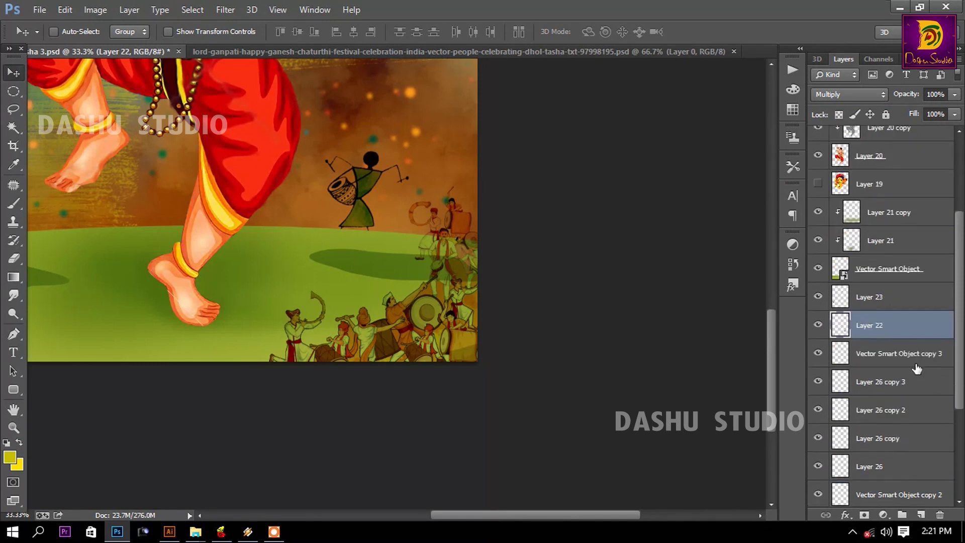
right_click(421, 315)
left_click(490, 324)
left_click_drag(436, 298, 248, 298)
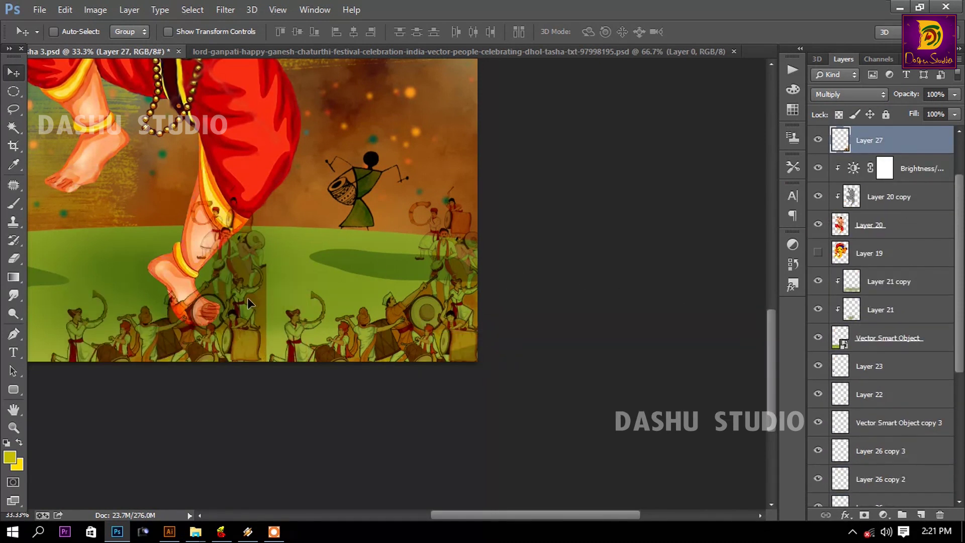
- Duplicate the drummer crowd, flip it horizontally, and place it at the bottom-left corner
key("ctrl+j")
key("ctrl+t")
right_click(281, 288)
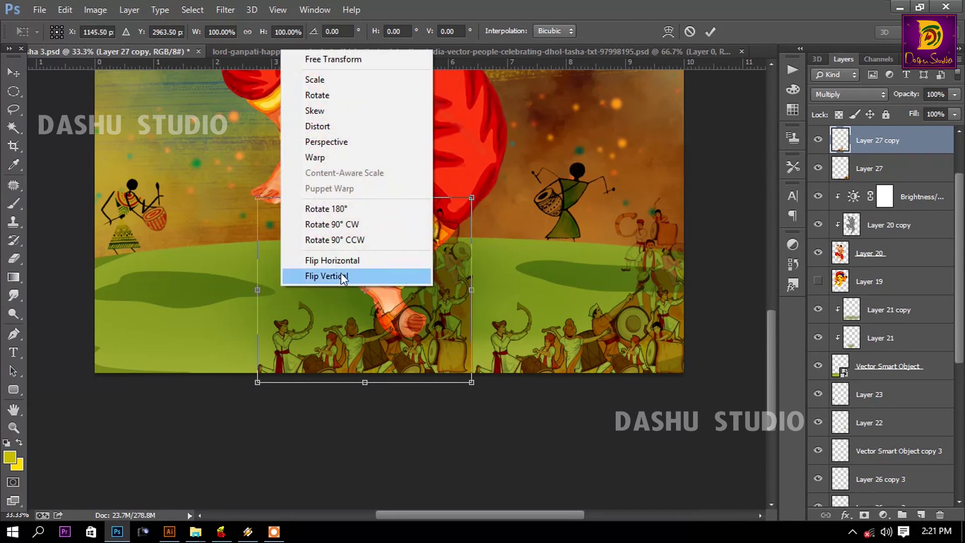
left_click(332, 260)
left_click_drag(415, 302, 238, 305)
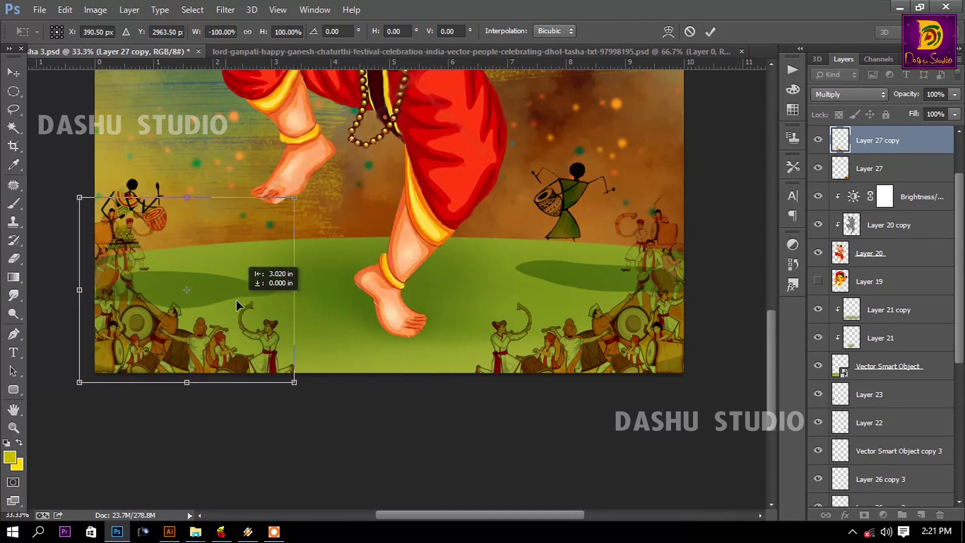
key("Return")
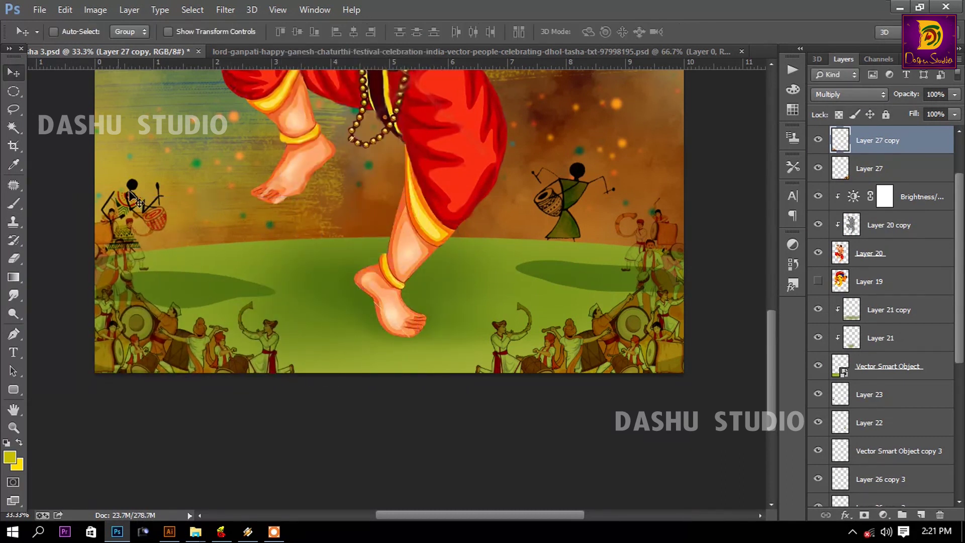
- Move the left Warli dancer (Layer 23) to the right
right_click(132, 196)
left_click(168, 201)
left_click_drag(134, 191, 238, 186)
key("ctrl+0")
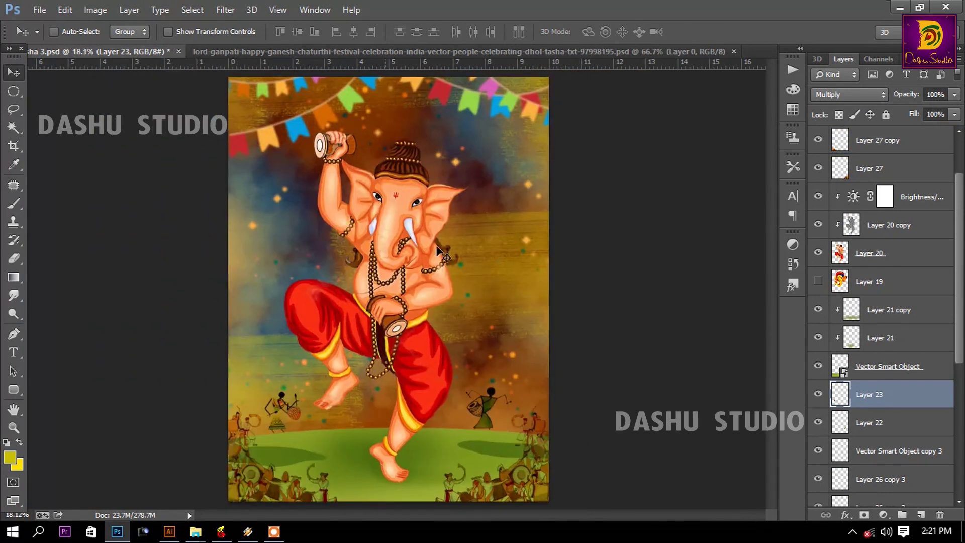
- Select Layers 22 and 23 and try restacking them, undoing the move
left_click(891, 415, "shift")
scroll(891, 352, "down", 5)
mouse_move(899, 176)
left_mouse_down()
mouse_move(919, 397)
mouse_move(913, 439)
left_mouse_up()
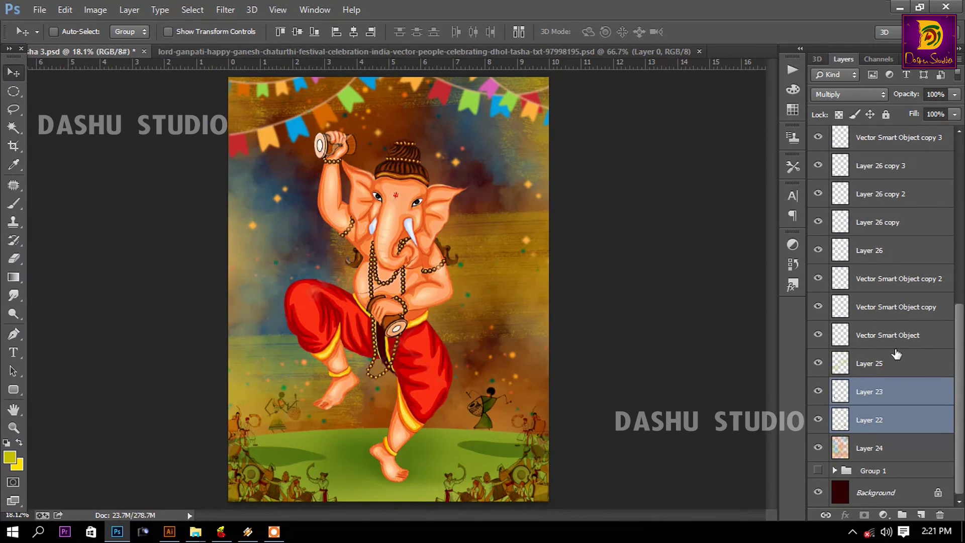
left_click_drag(897, 354, 895, 347)
key("ctrl+z")
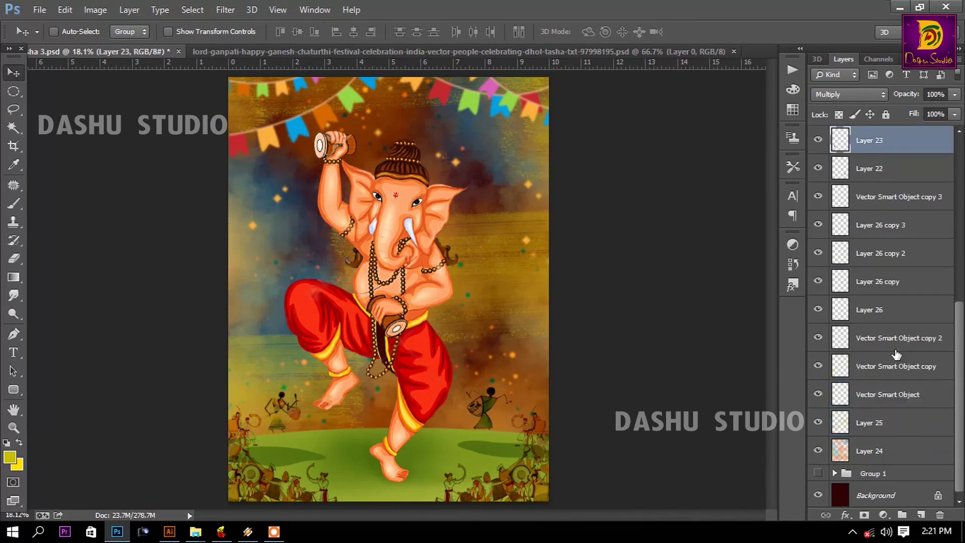
- Raise the drummer crowd layers (Layer 27 and its copy) to sit along the horizon
right_click(265, 475)
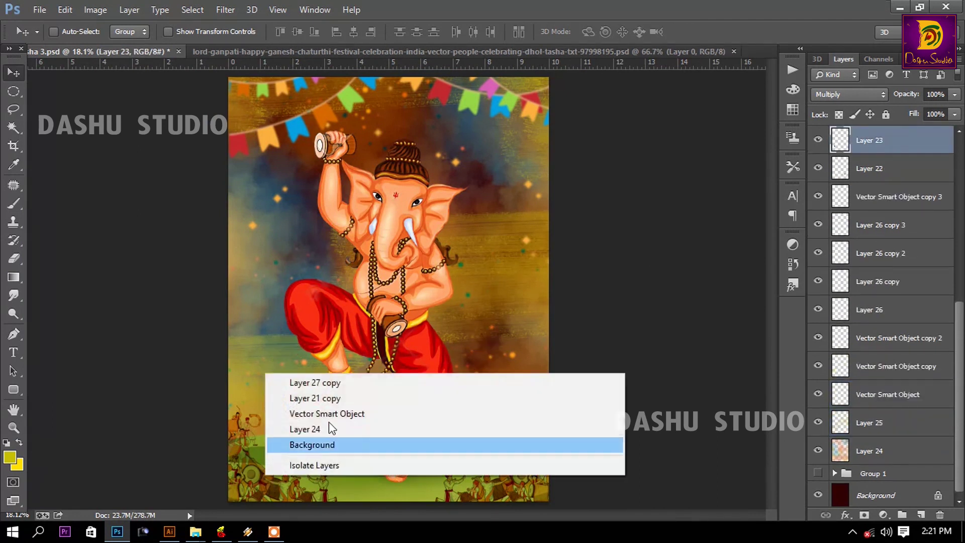
left_click(326, 382)
scroll(919, 246, "up", 3)
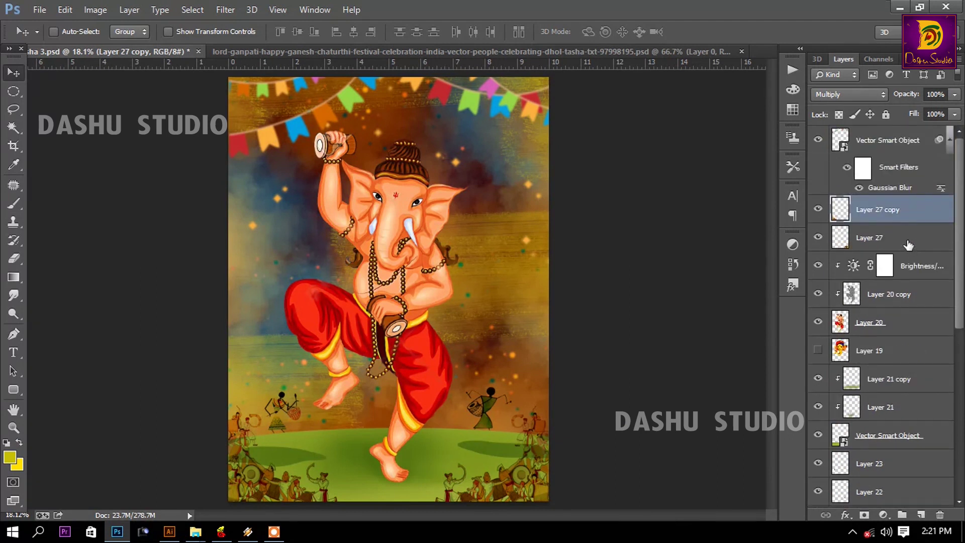
scroll(908, 245, "down", 3)
scroll(915, 189, "down", 5)
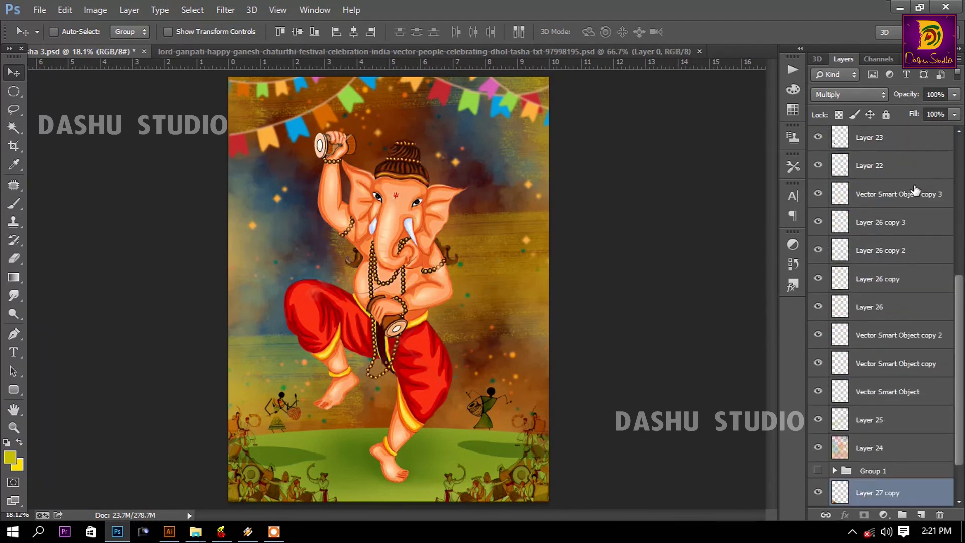
scroll(915, 189, "down", 1)
scroll(915, 190, "down", 1)
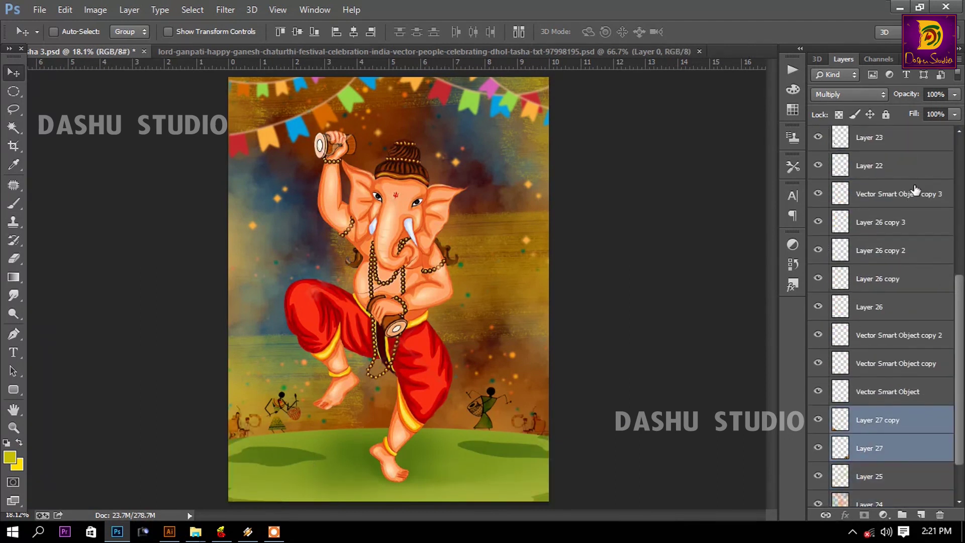
mouse_move(521, 389)
left_mouse_down()
mouse_move(499, 332)
mouse_move(511, 337)
left_mouse_up()
- Zoom in on Ganesha's foot and the ground to check placement, then fit the poster on screen
key("z")
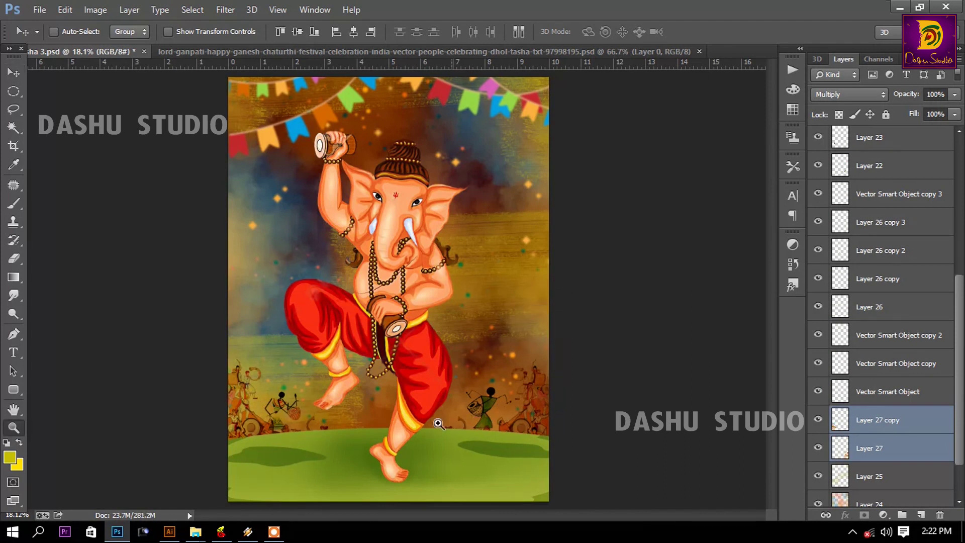
mouse_move(397, 402)
left_mouse_down()
mouse_move(498, 188)
mouse_move(514, 227)
left_mouse_up()
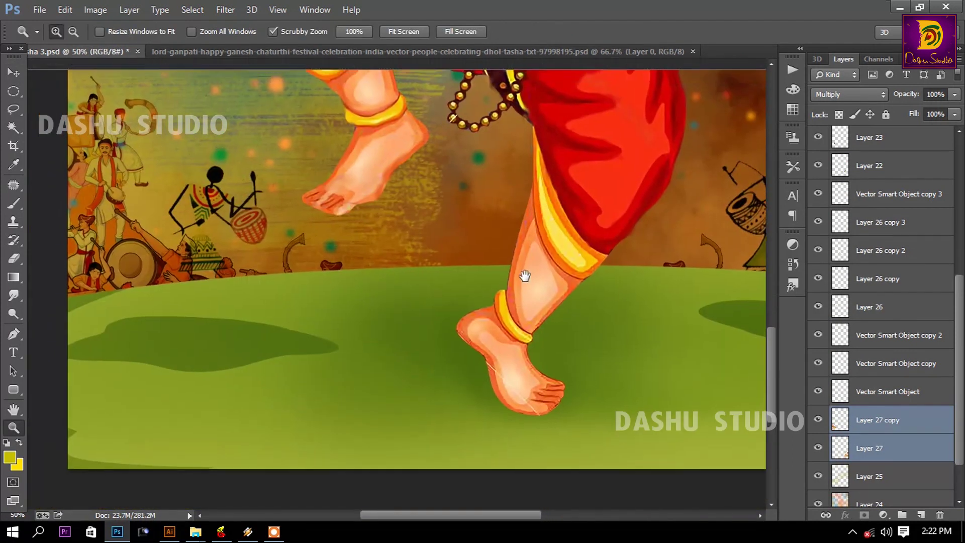
right_click(199, 197)
left_click(235, 206)
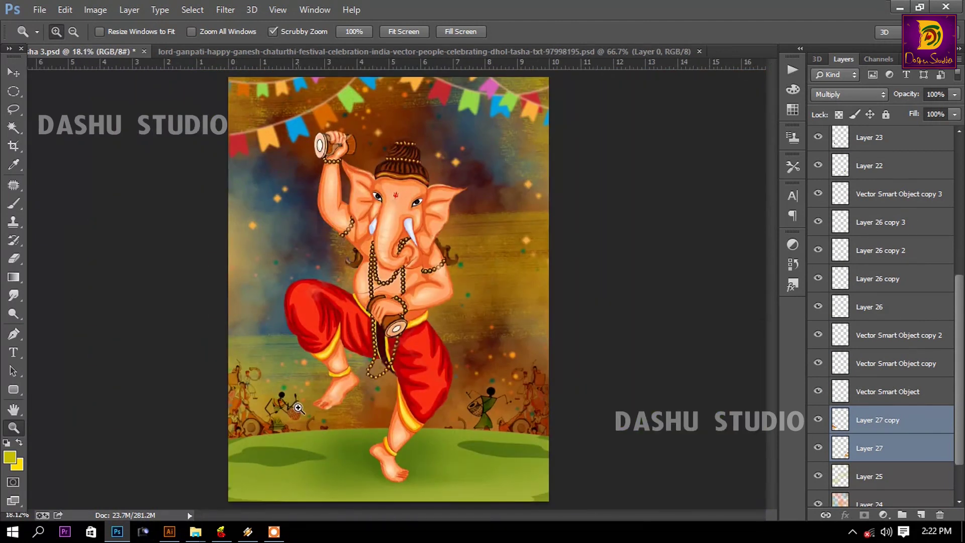
key("v")
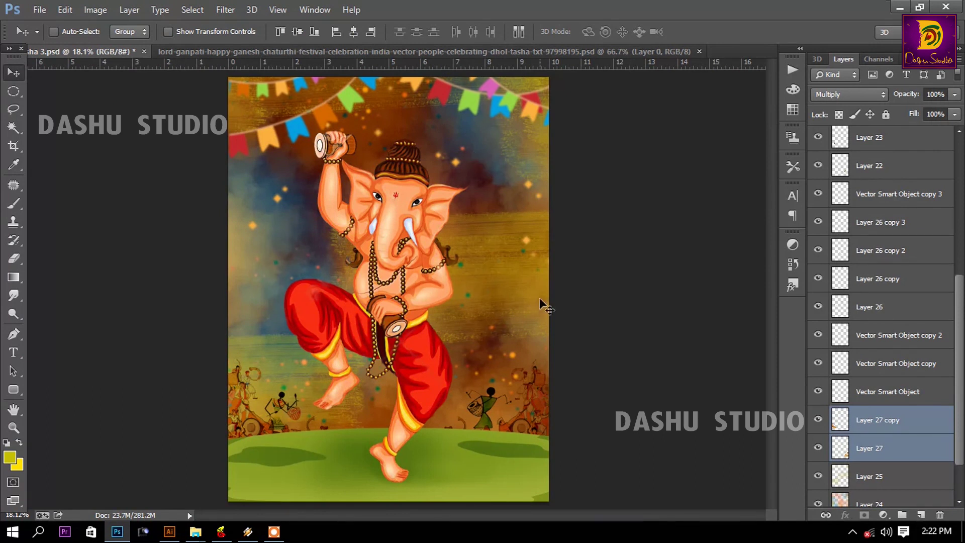
scroll(919, 334, "up", 5)
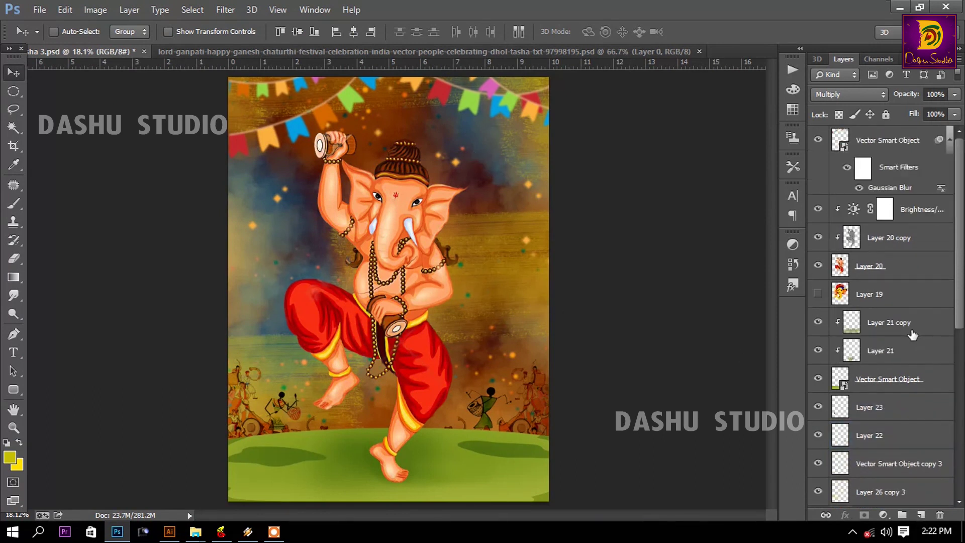
- Scale the Ganesha layers, Brightness/Contrast through Layer 20, to about 94% and move them down
left_click(914, 215)
left_click(909, 268, "shift")
key("ctrl+t")
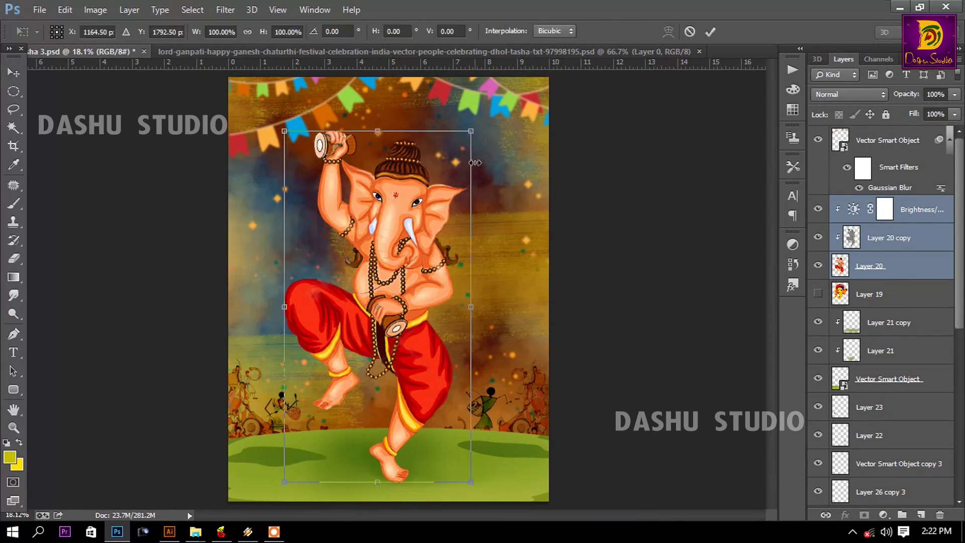
left_click_drag(472, 134, 466, 145)
left_click_drag(400, 277, 402, 301)
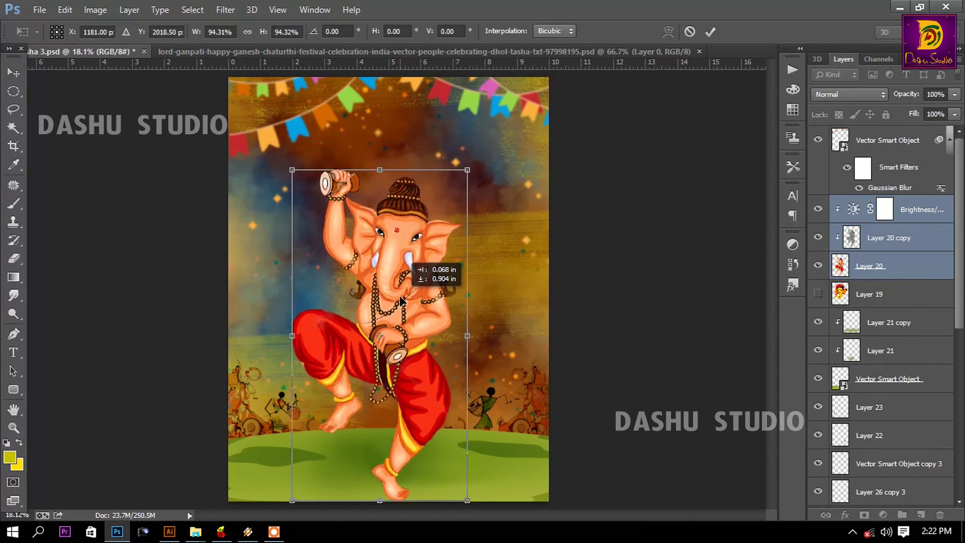
key("Return")
- Reposition Layer 21 and Layer 21 copy artwork slightly lower on the poster
left_click(890, 327)
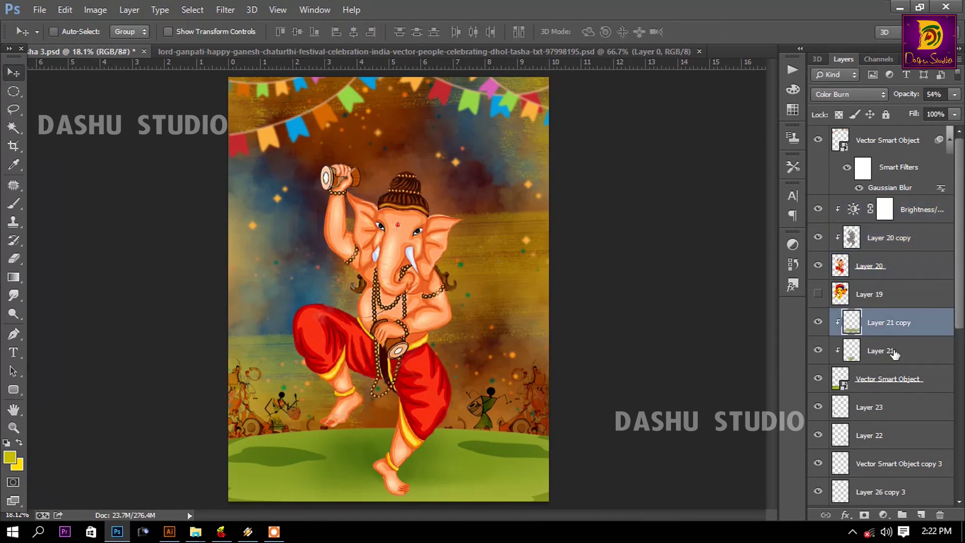
left_click(884, 351, "shift")
left_click_drag(419, 446, 411, 460)
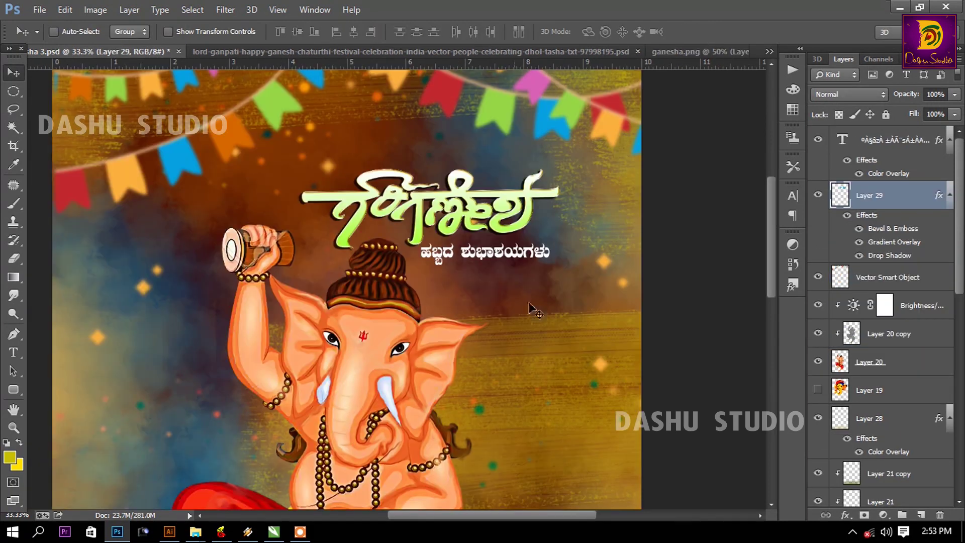
- Duplicate the greeting text layer
left_click(884, 141)
right_click(885, 141)
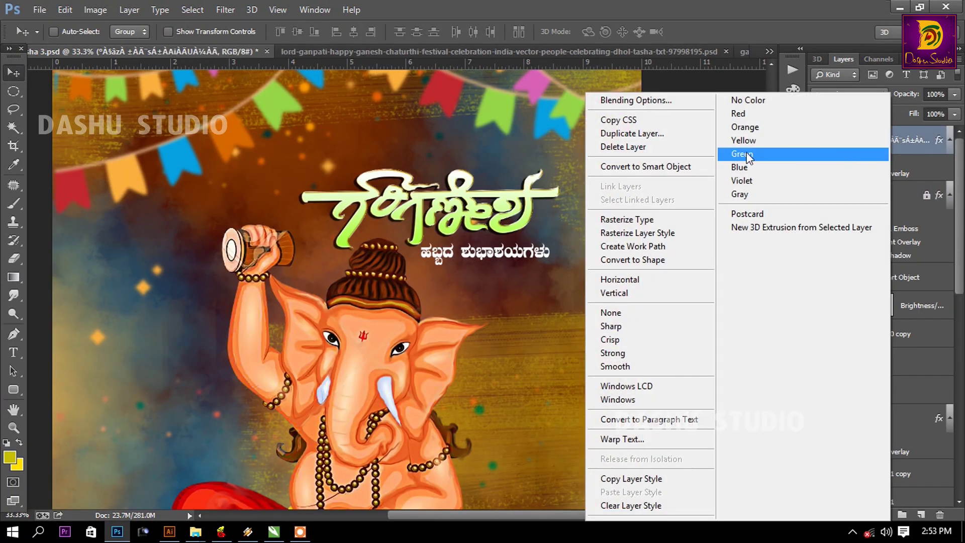
left_click(645, 134)
- Confirm the duplicate greeting layer and move it above the title
key("Return")
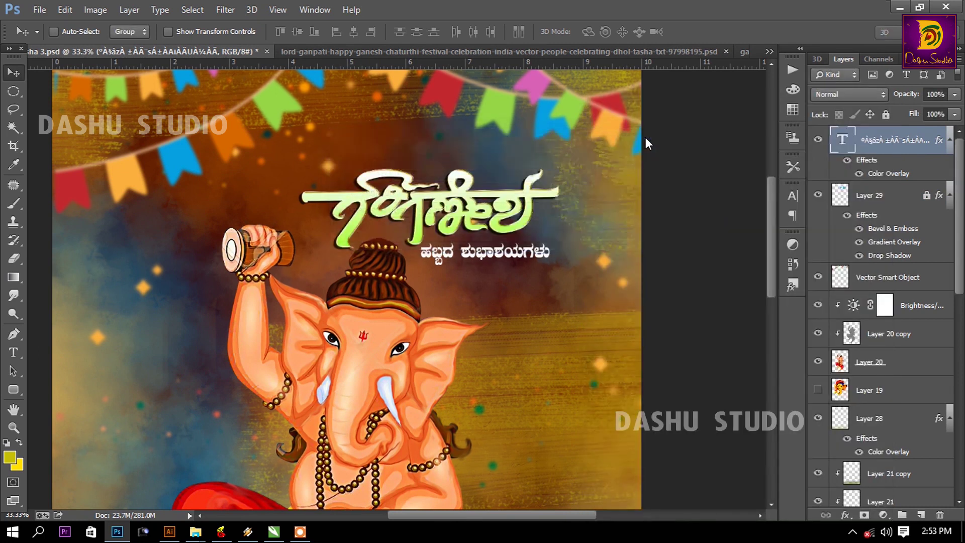
left_click_drag(485, 257, 407, 151)
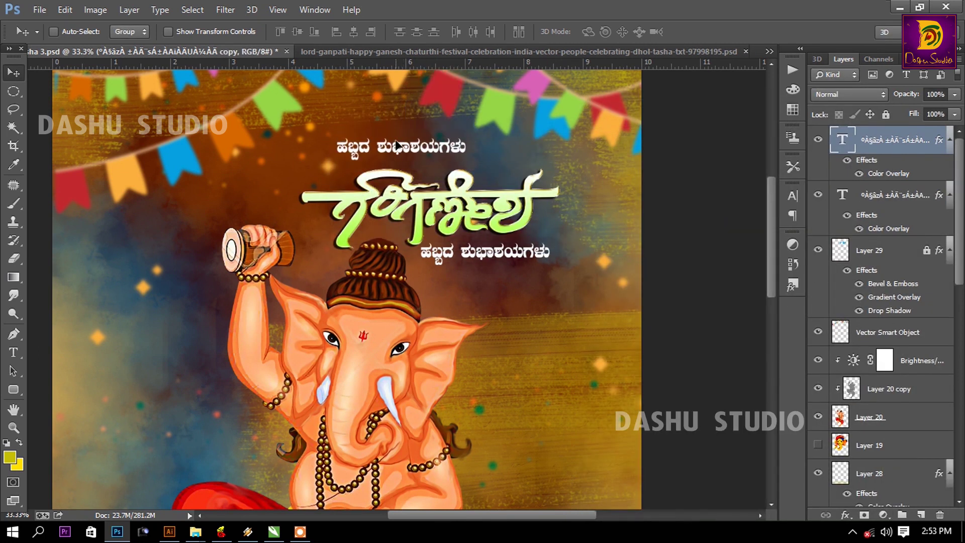
key("z")
left_click(355, 110)
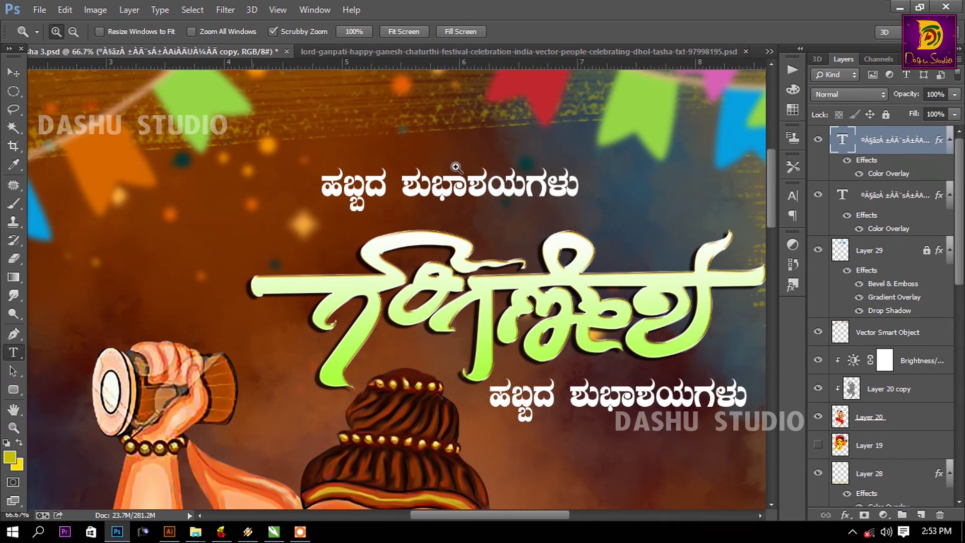
- Change the duplicated line's text to 'ನಿಮಗೂ ನಿಮ್ಮ ಕುಟುಂಬದವರಿಗೂ' and nudge it slightly down
key("t")
left_click(415, 185)
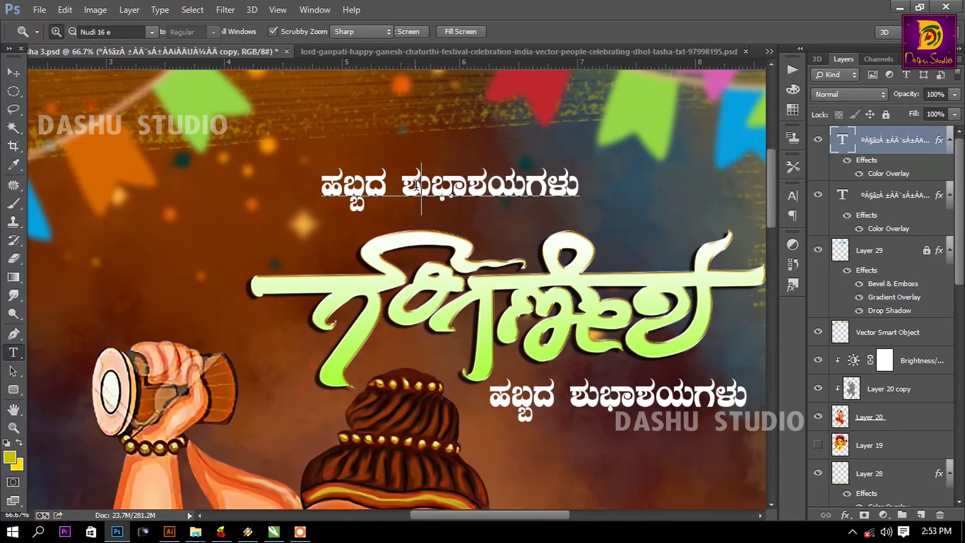
key("ctrl+a")
key("ctrl+v")
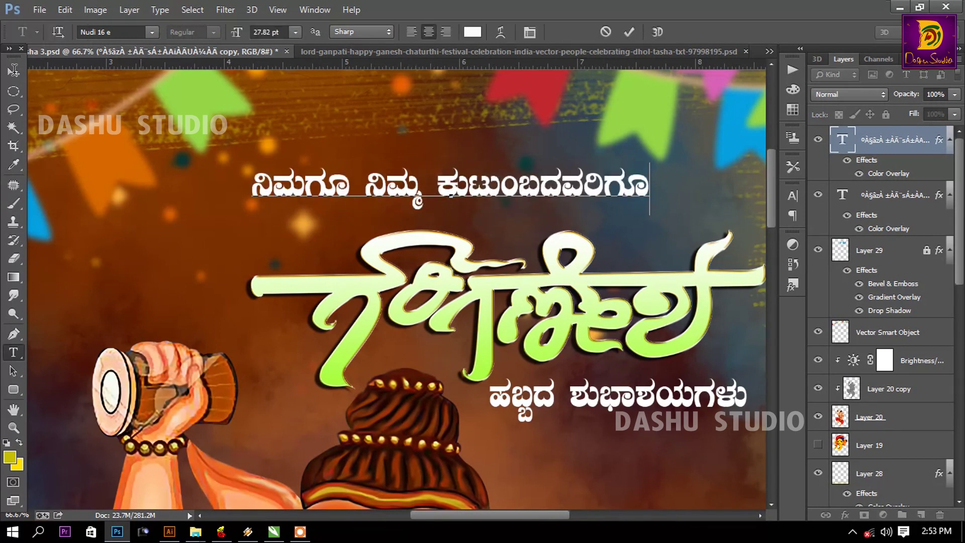
left_click(13, 72)
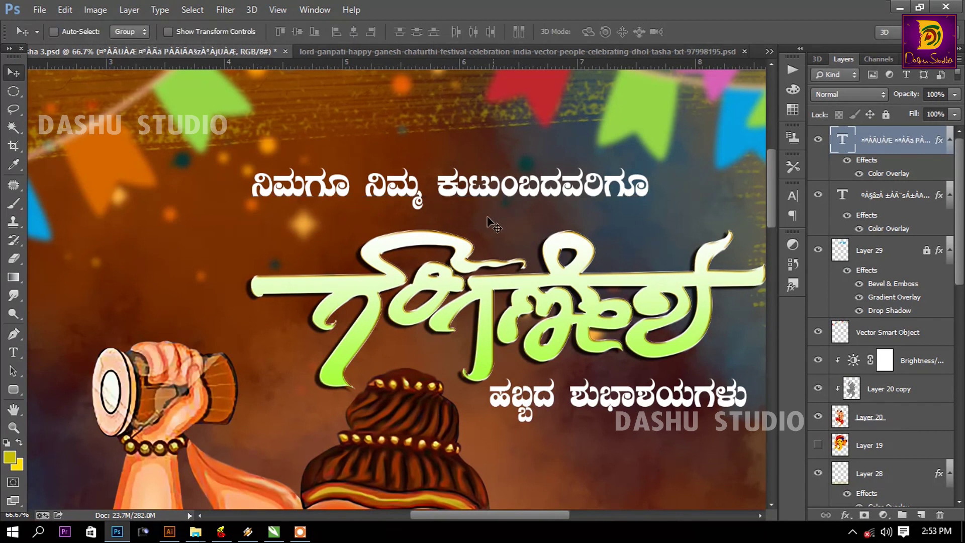
left_click_drag(418, 182, 412, 198)
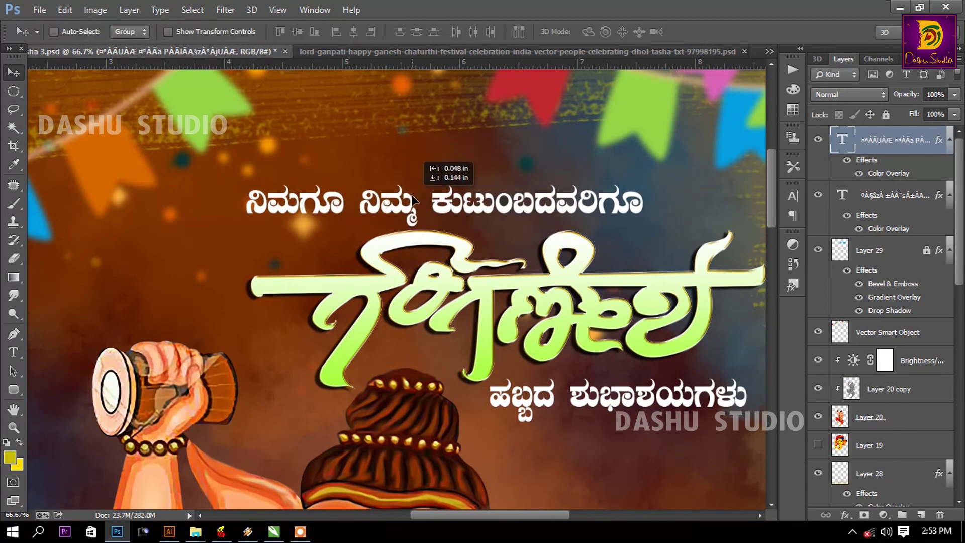
key("ctrl+0")
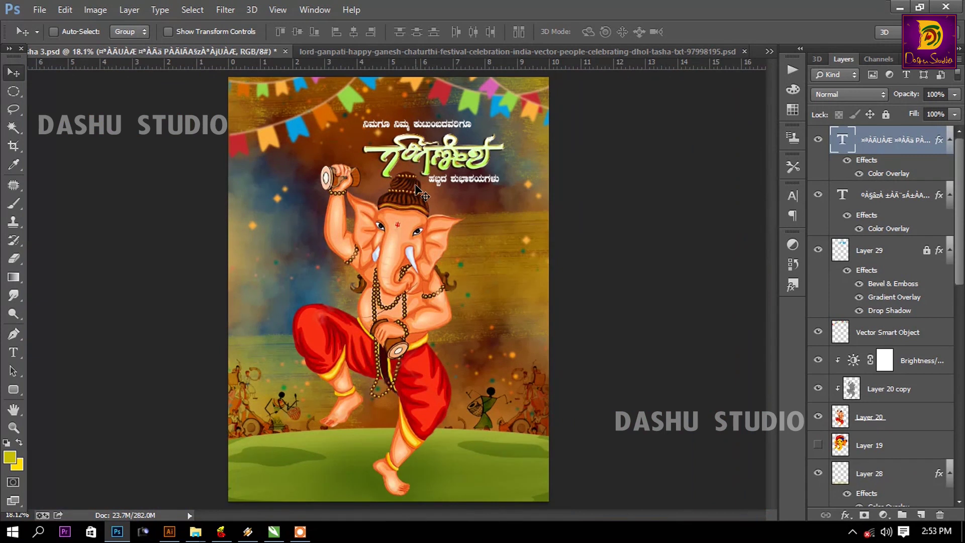
- Try to transform the text layers with Layer 29, dismissing each locked-layer alert
left_click(900, 257, "shift")
key("ctrl+t")
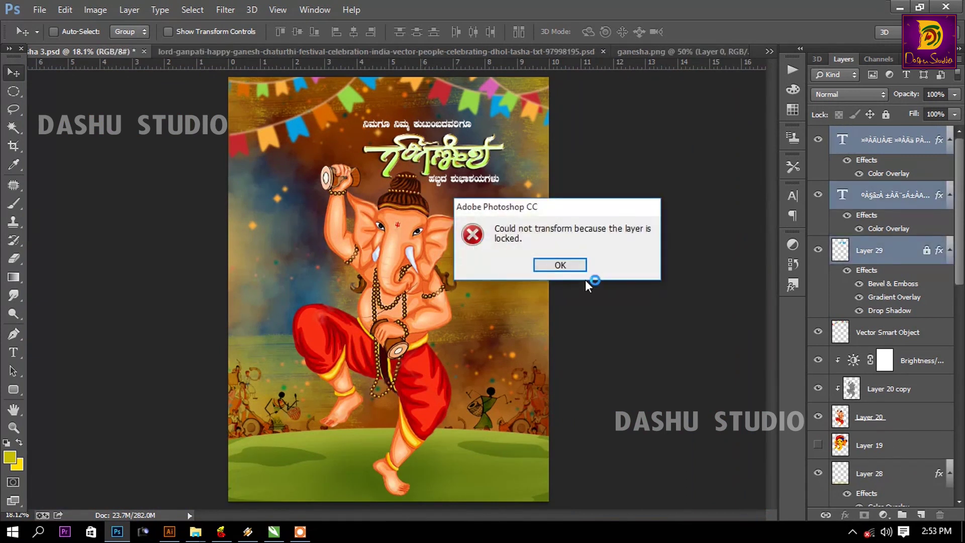
left_click(562, 263)
key("ctrl+s")
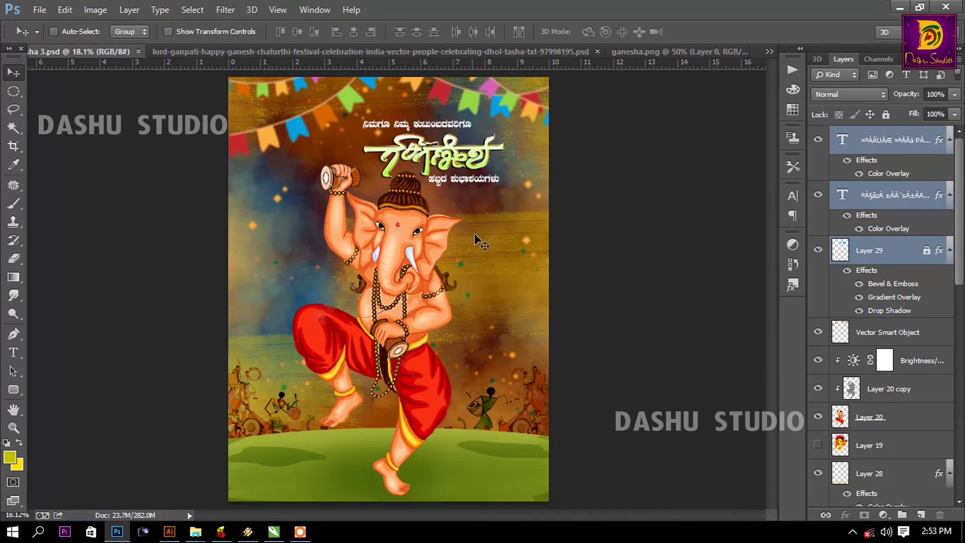
key("ctrl+t")
left_click(578, 264)
left_click(14, 92)
left_click(14, 72)
key("ctrl+t")
left_click(558, 264)
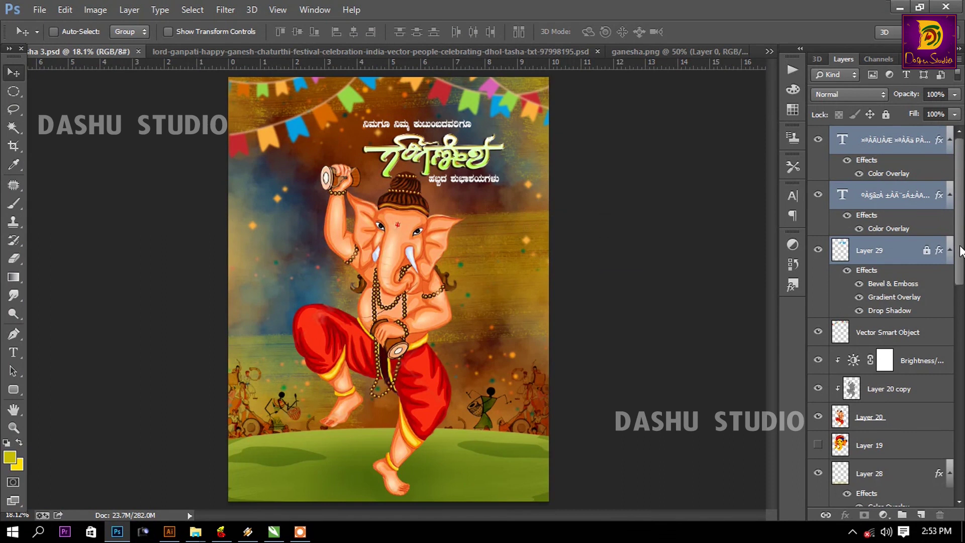
- Scale Layer 29 and both text layers to about 106 percent, then undo it
left_click(948, 198)
left_click(905, 197)
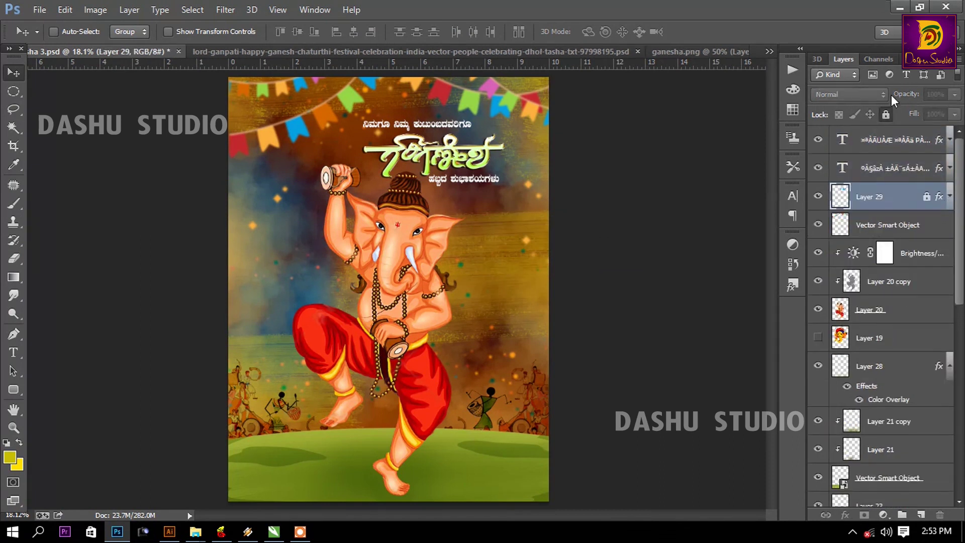
left_click(913, 147, "shift")
key("ctrl+t")
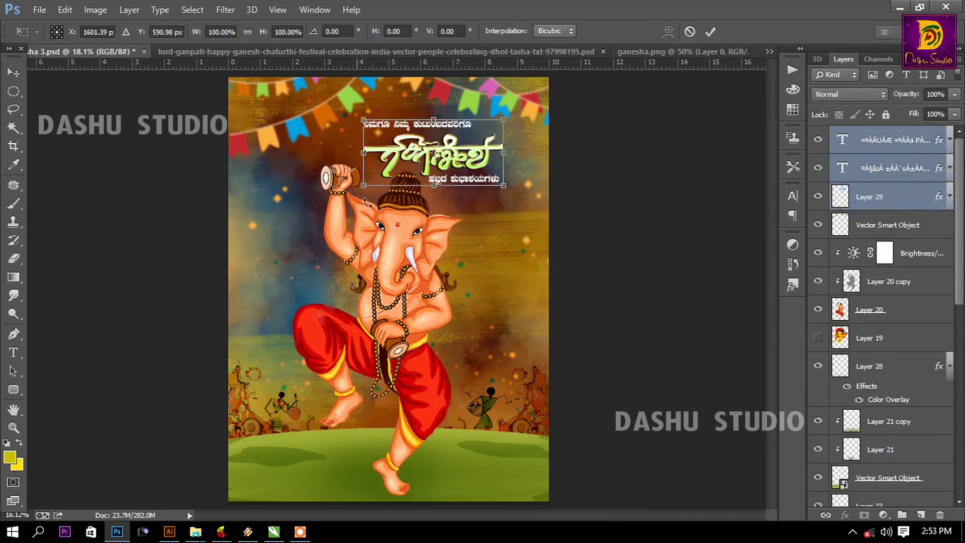
left_click_drag(503, 186, 365, 472)
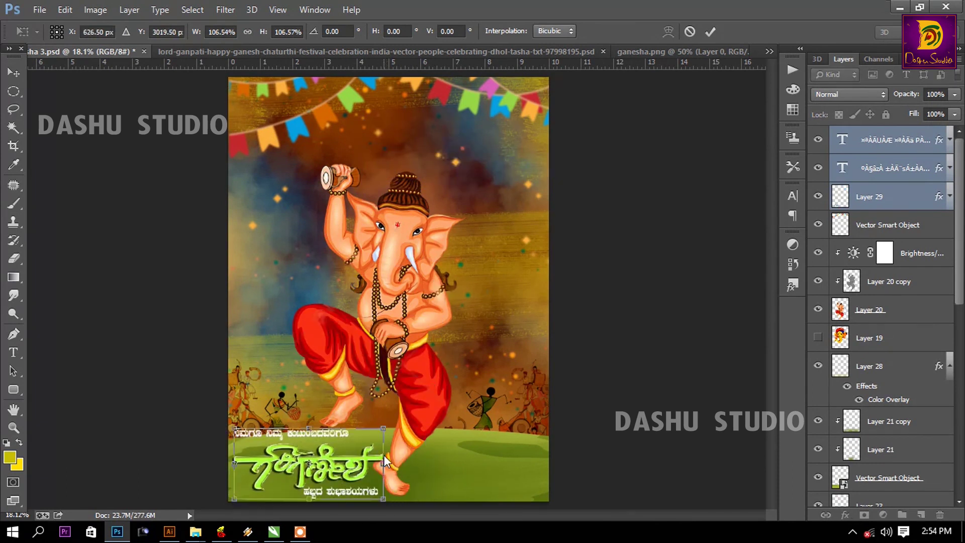
key("Return")
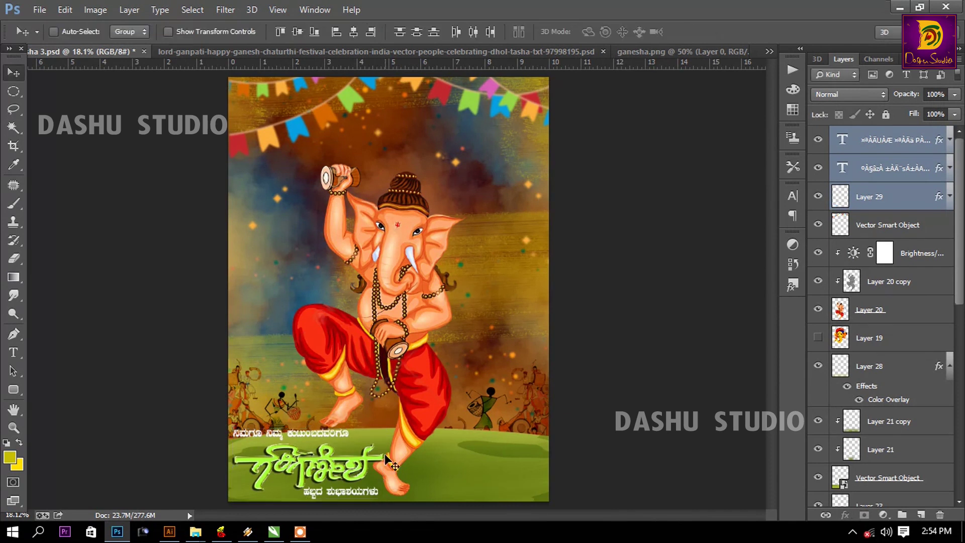
key("ctrl+z")
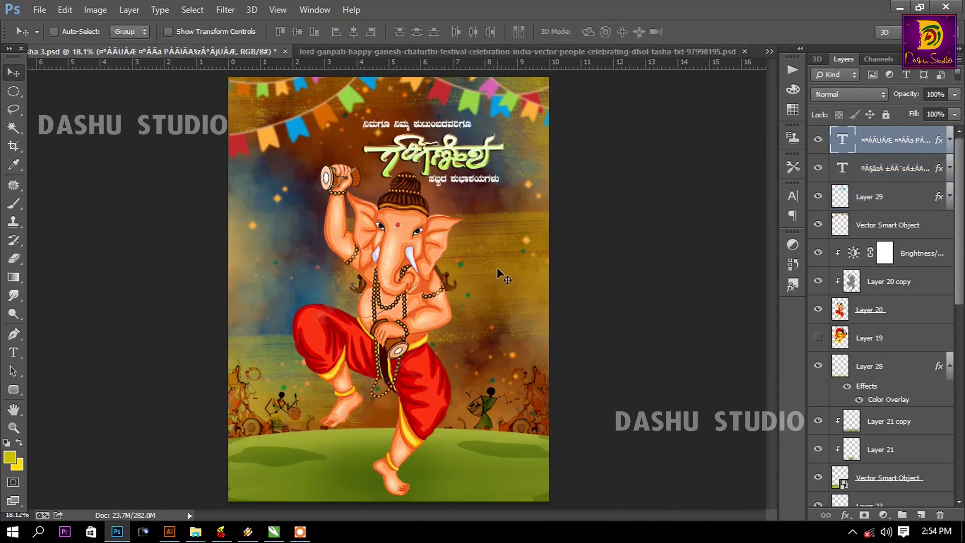
- Save the poster as the layered PSD 'ganesha 3'
key("ctrl+shift+s")
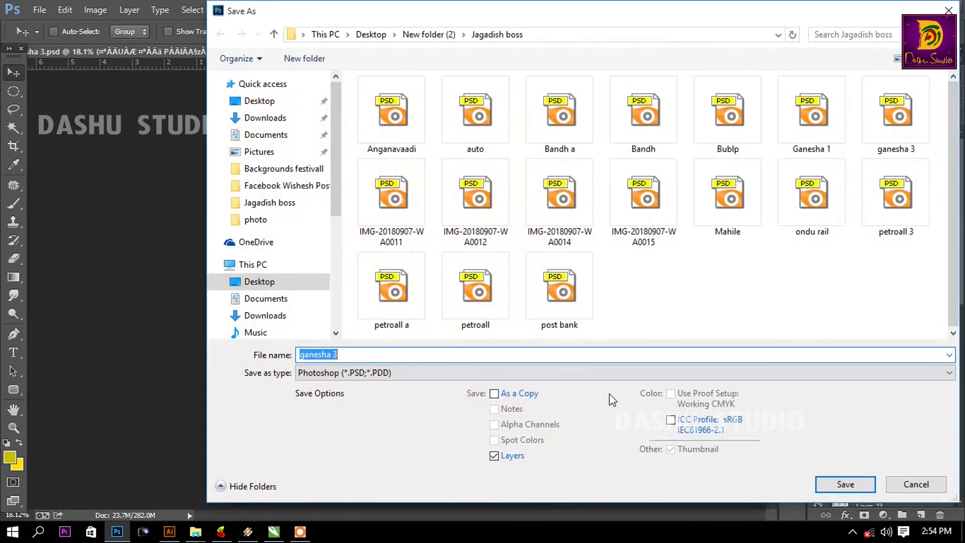
left_click(916, 484)
key("ctrl+s")
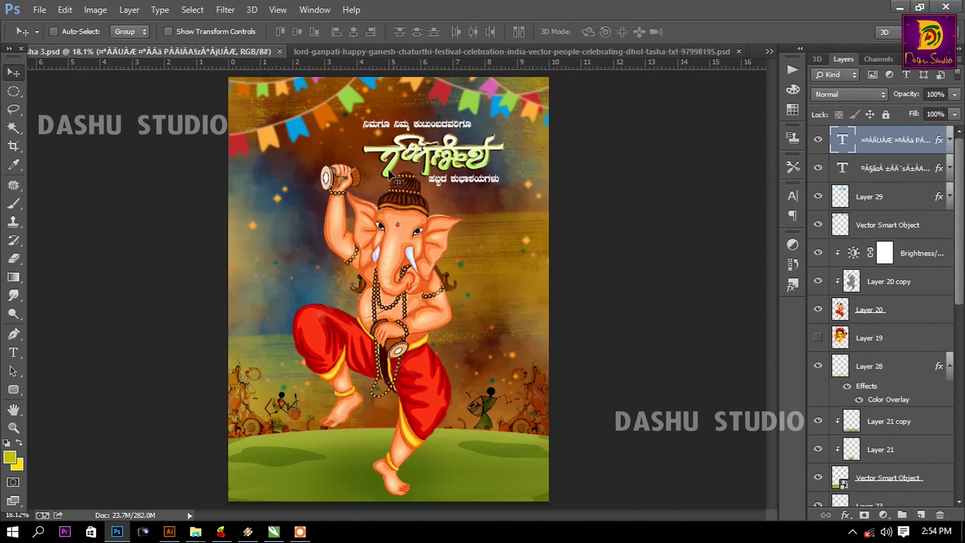
- Stamp Layers 29 through 24 into one merged layer
scroll(909, 352, "down", 5)
scroll(907, 311, "down", 3)
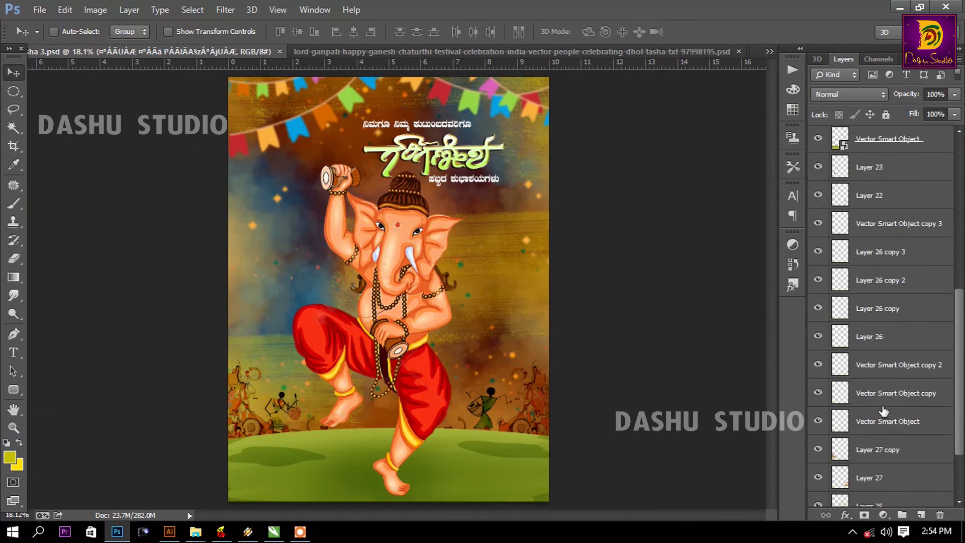
scroll(902, 262, "up", 7)
scroll(898, 221, "up", 1)
left_click(900, 209)
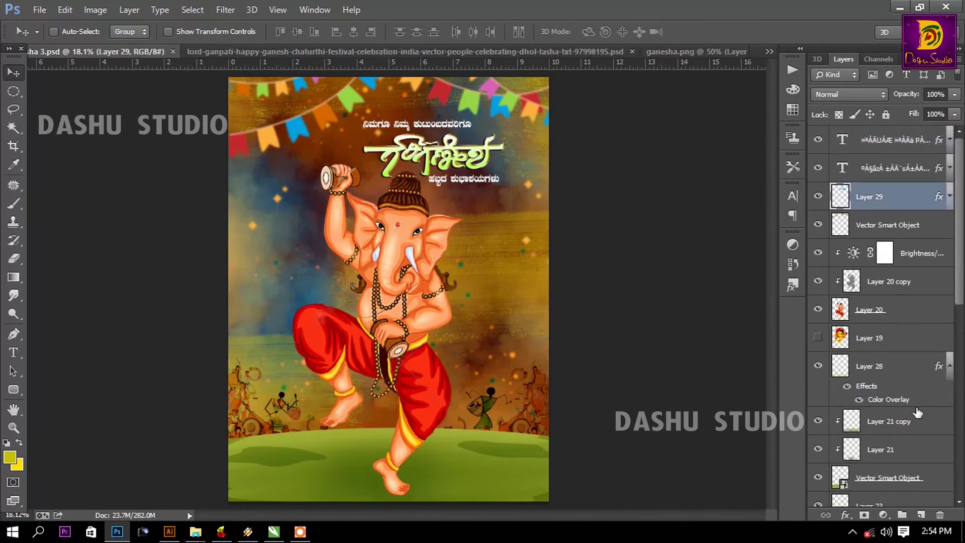
scroll(895, 352, "down", 5)
scroll(889, 432, "down", 5)
left_click(908, 455, "shift")
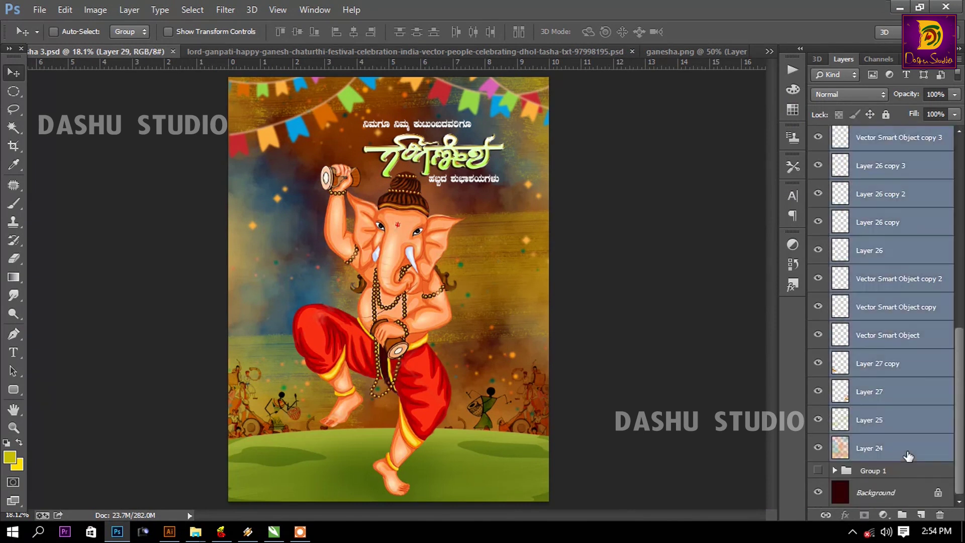
key("ctrl+alt+e")
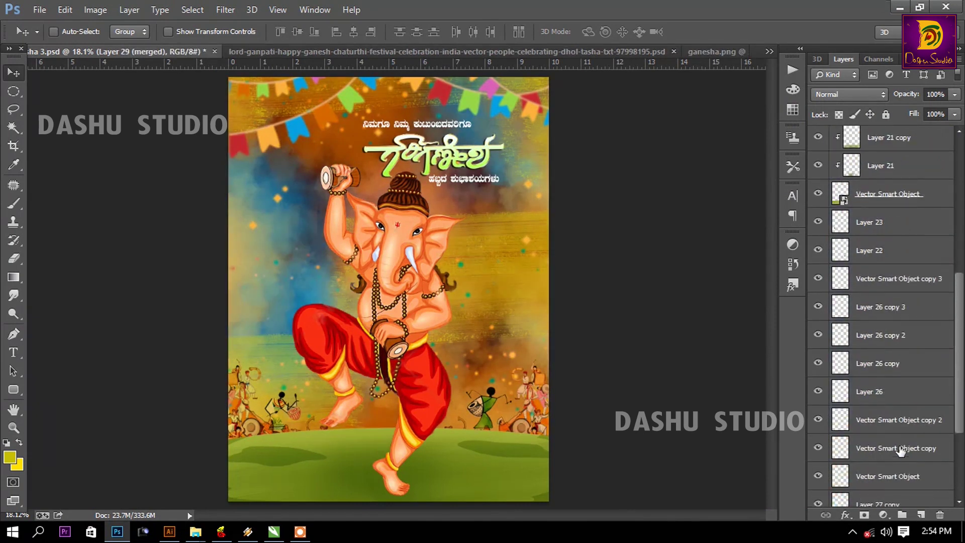
scroll(895, 437, "up", 5)
scroll(887, 433, "up", 5)
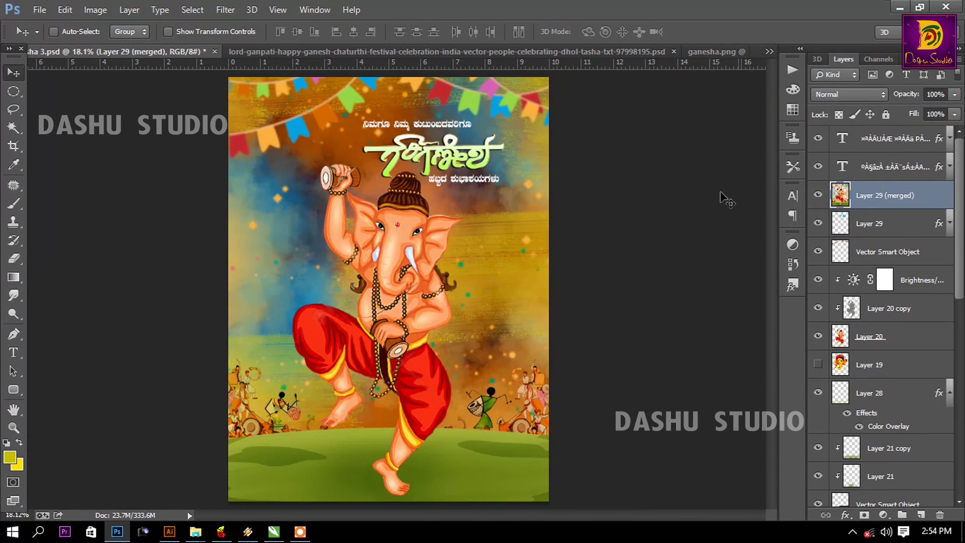
- Rectangle-select the whole poster, copy it to a new layer, then undo the copy
key("ctrl+minus")
key("m")
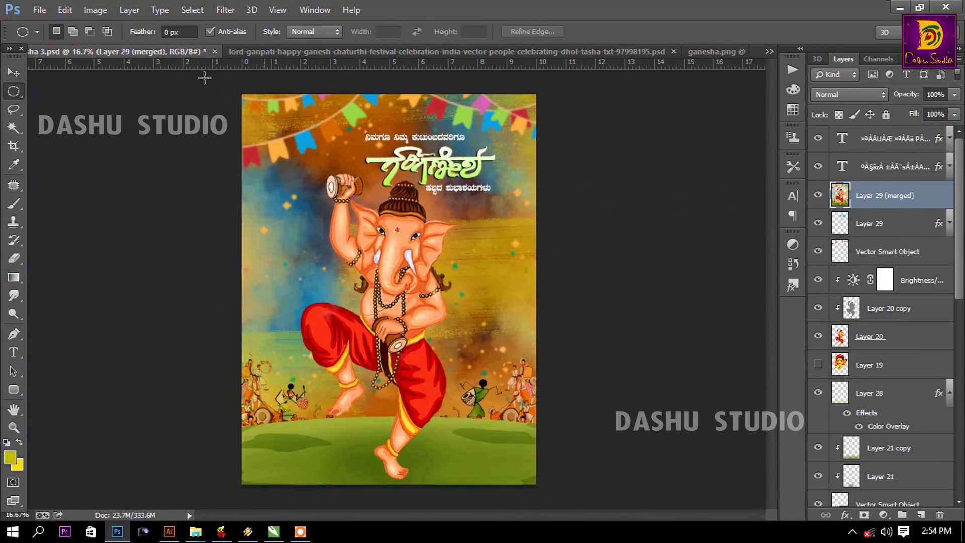
left_click_drag(215, 78, 583, 522)
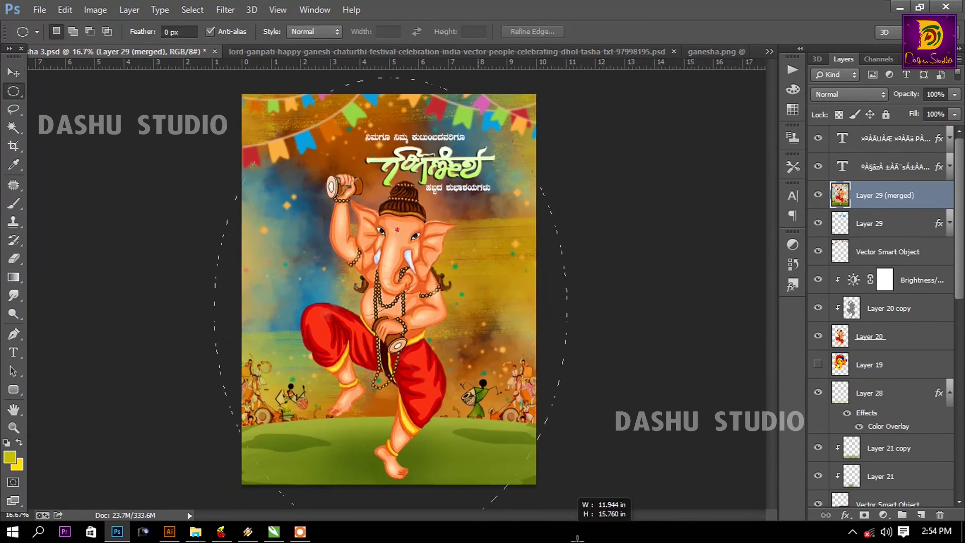
right_click(13, 91)
left_click(65, 88)
left_click_drag(237, 90, 642, 537)
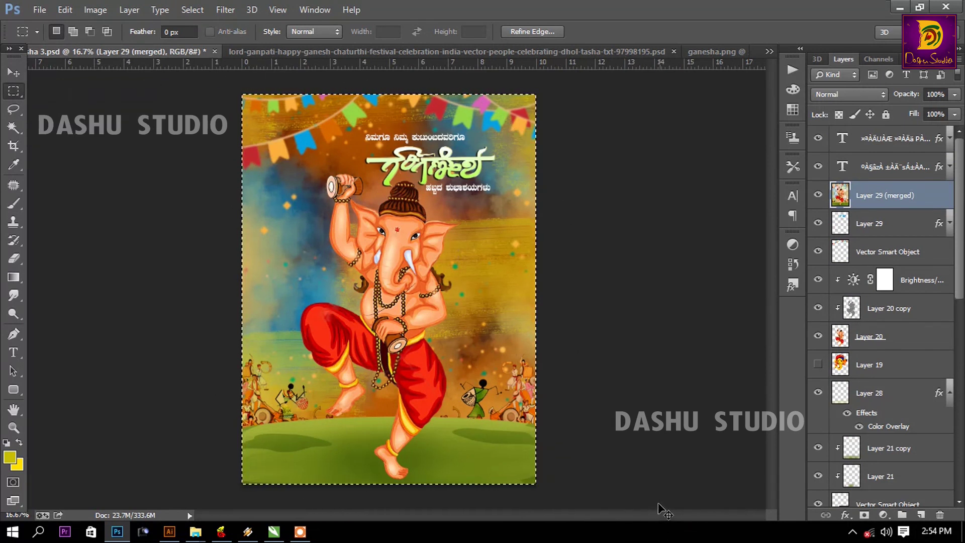
key("ctrl+j")
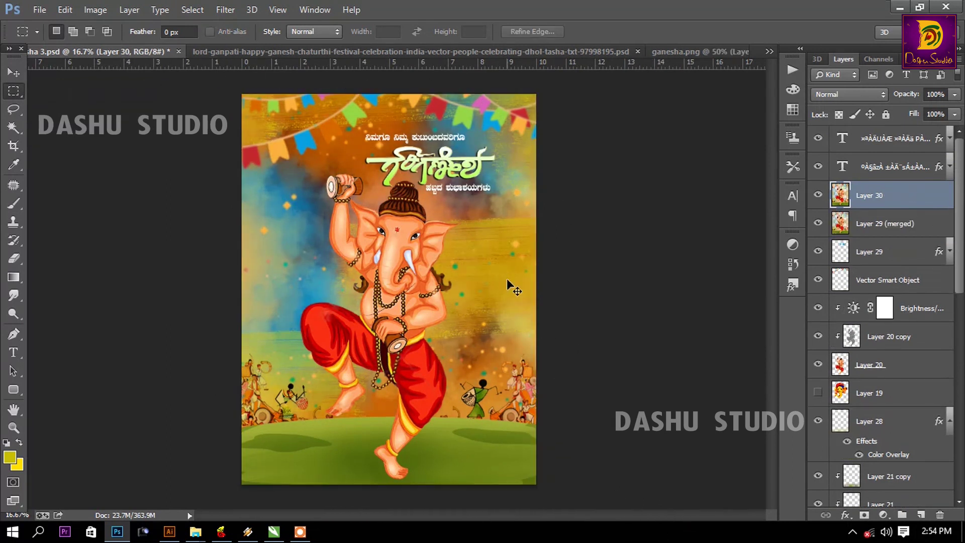
key("ctrl+z")
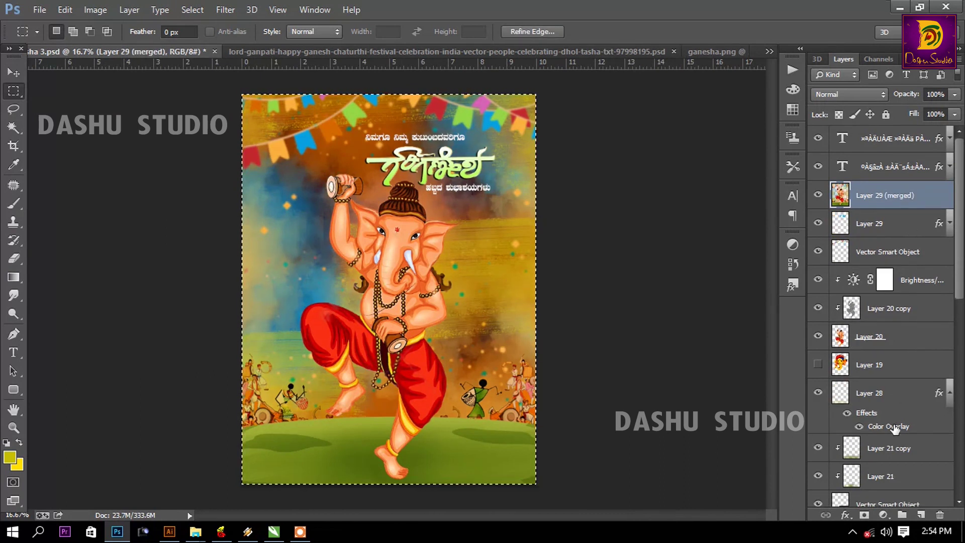
- Merge all layers down to Background, compare its visibility, then delete the merged layer
scroll(894, 428, "down", 5)
scroll(889, 453, "down", 5)
left_click(884, 495, "shift")
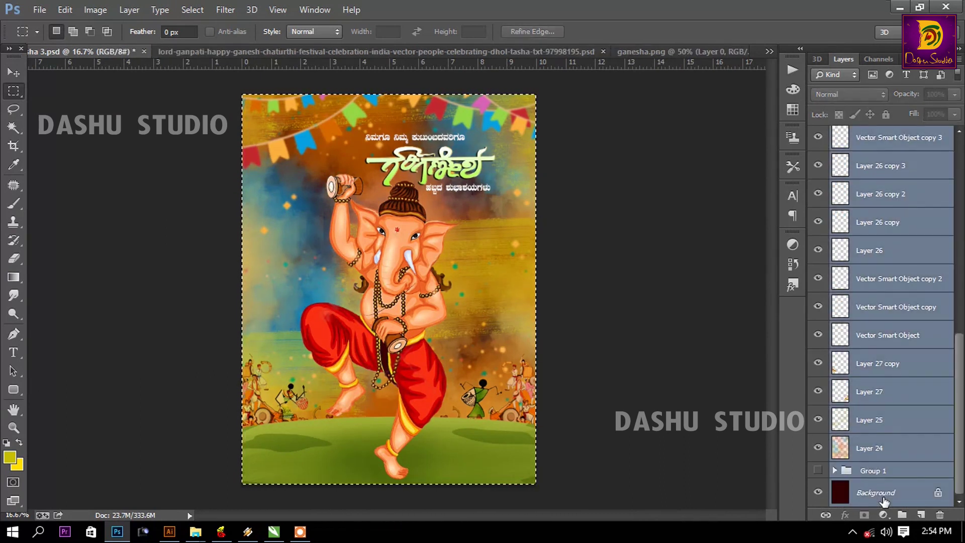
key("ctrl+e")
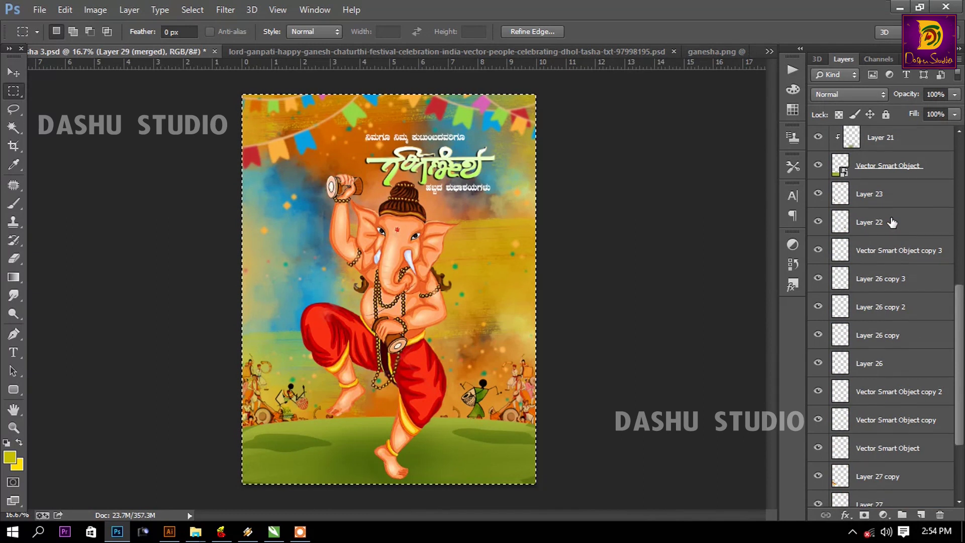
scroll(892, 222, "up", 5)
scroll(889, 229, "up", 5)
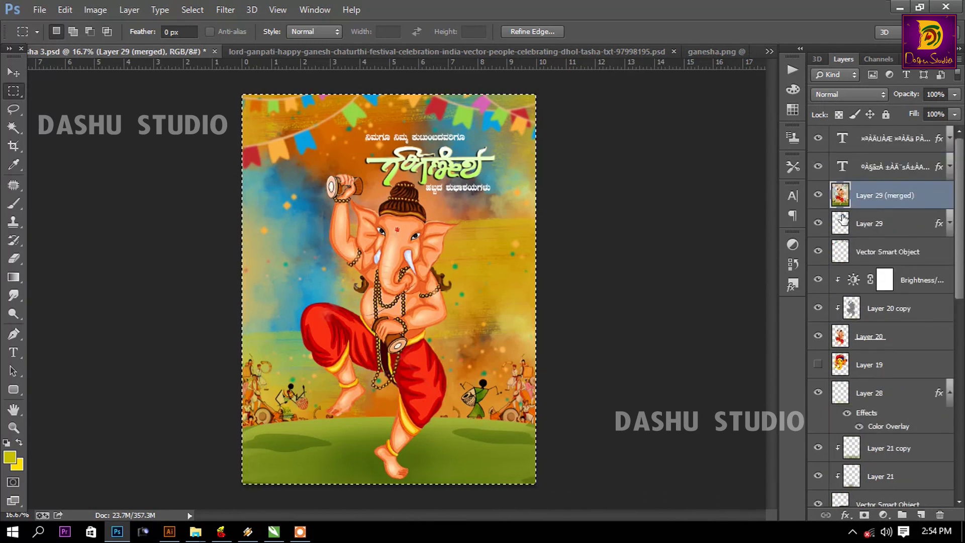
left_click(818, 195)
left_click(818, 195)
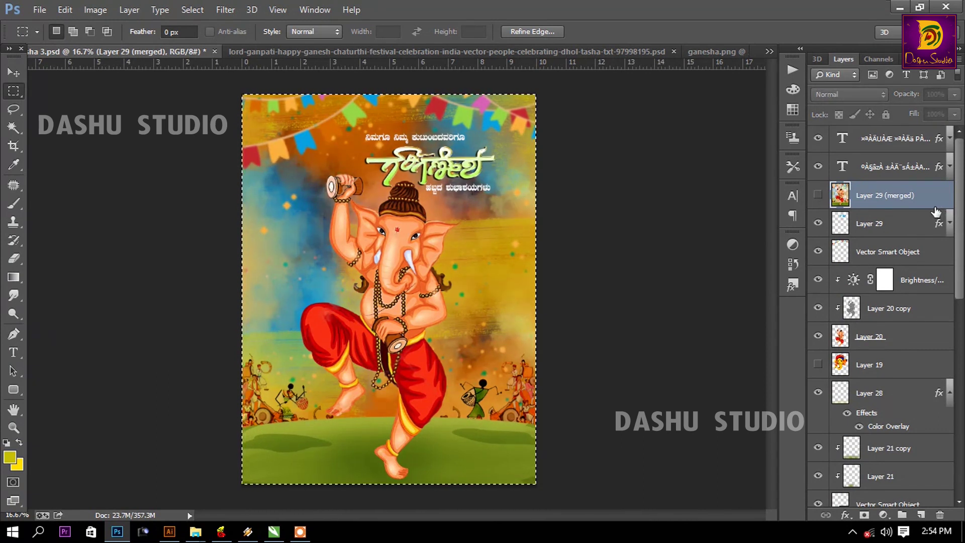
left_click(446, 139)
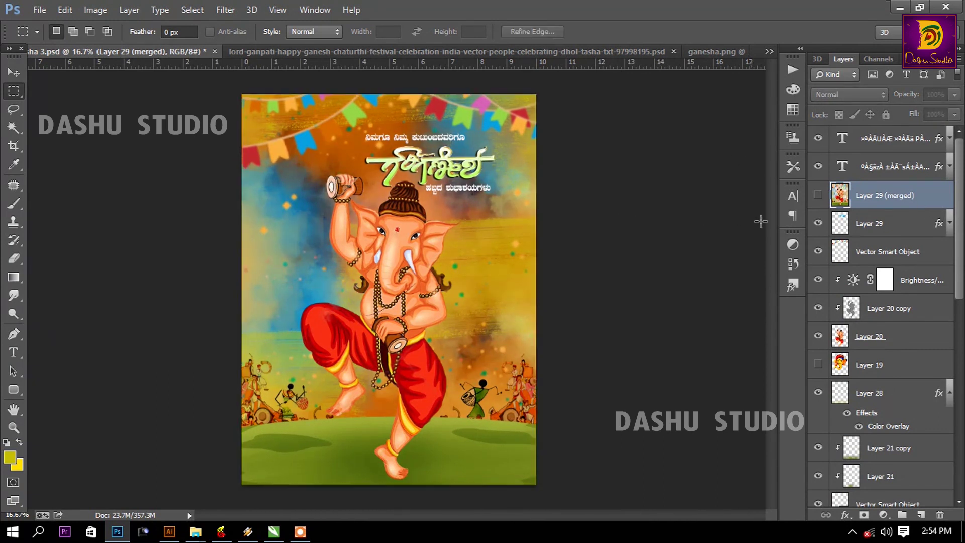
key("Delete")
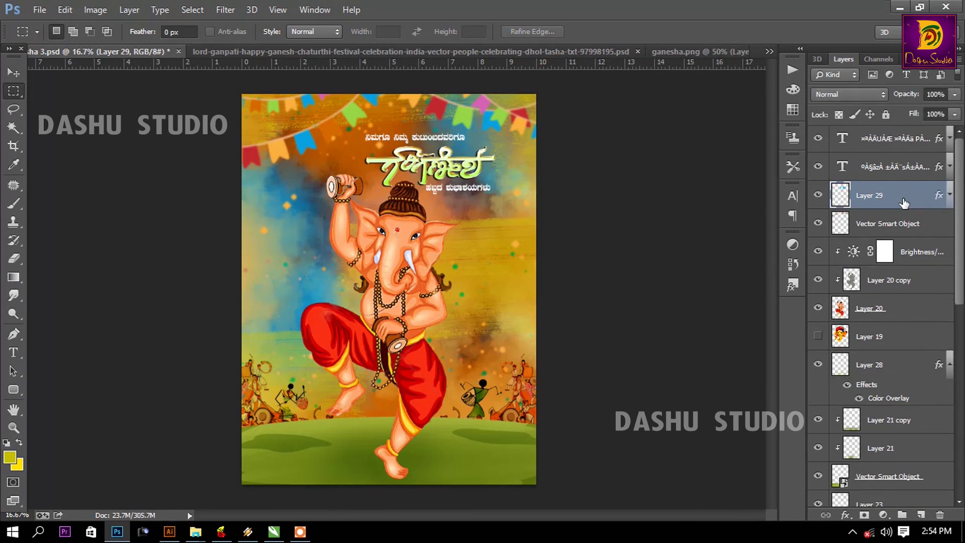
key("ctrl+alt+z")
key("ctrl+alt+z")
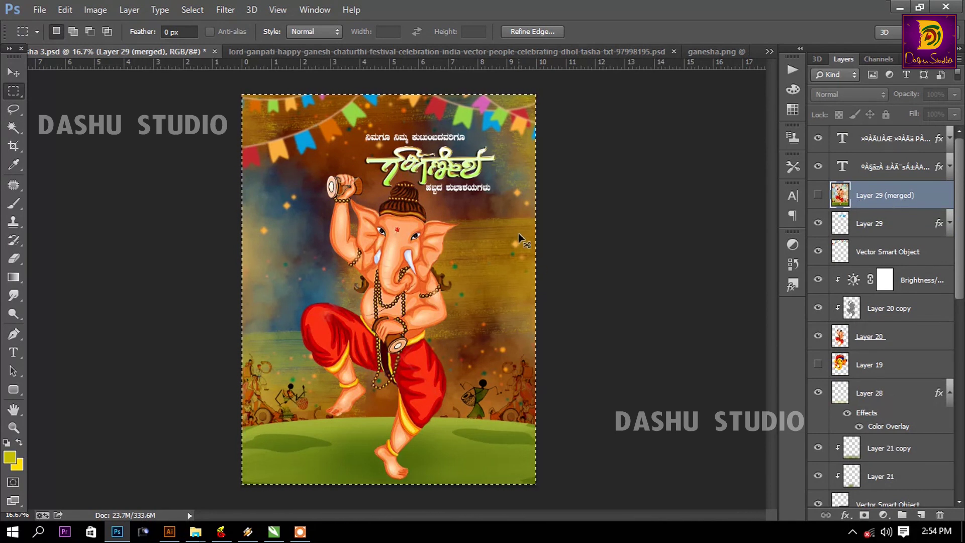
key("ctrl+d")
key("Delete")
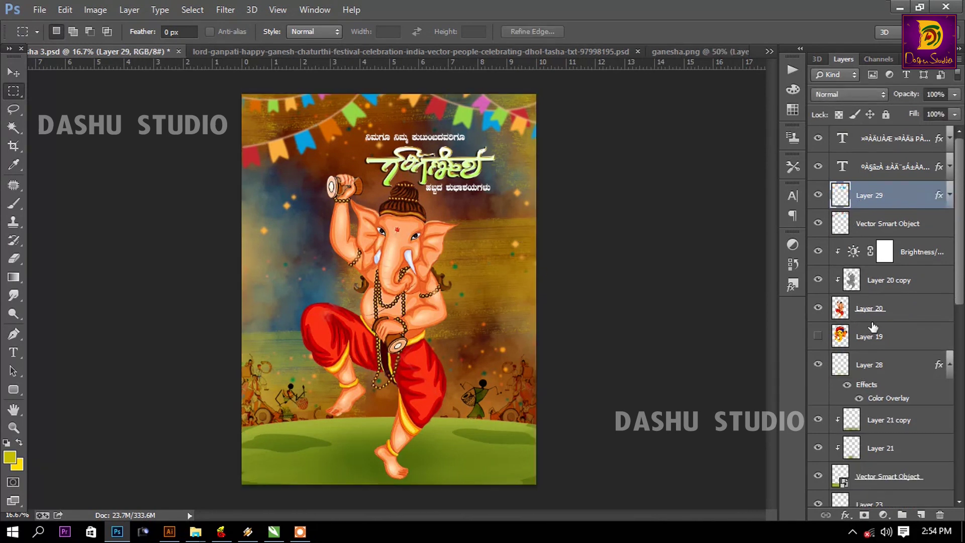
- Unlock Background as Layer 0 and move Group 1 below it
scroll(865, 335, "down", 5)
scroll(865, 335, "down", 4)
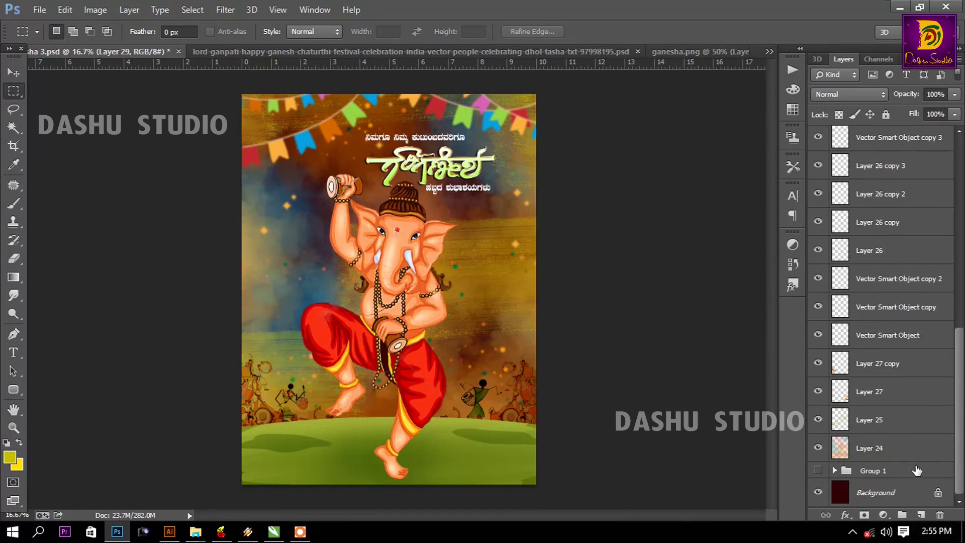
left_click(919, 469)
double_click(919, 494)
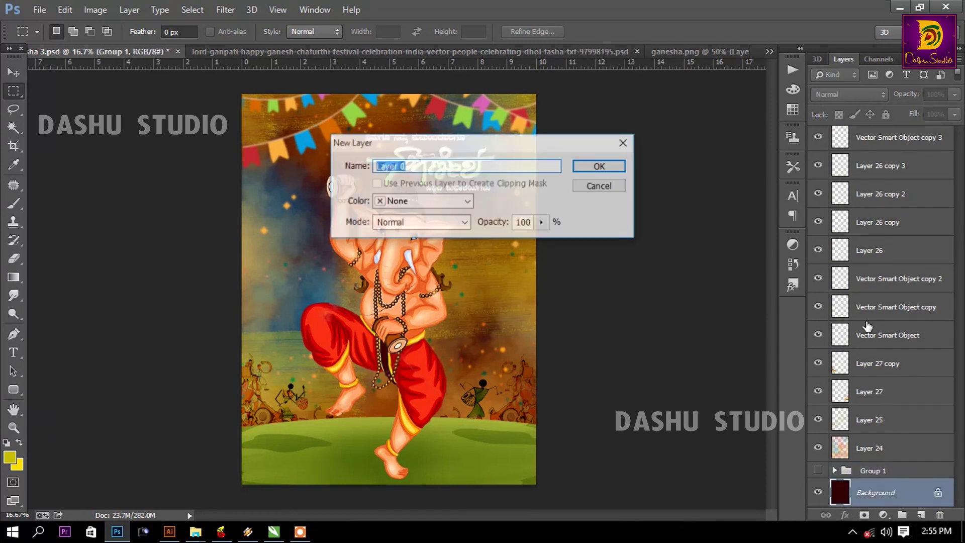
left_click(623, 167)
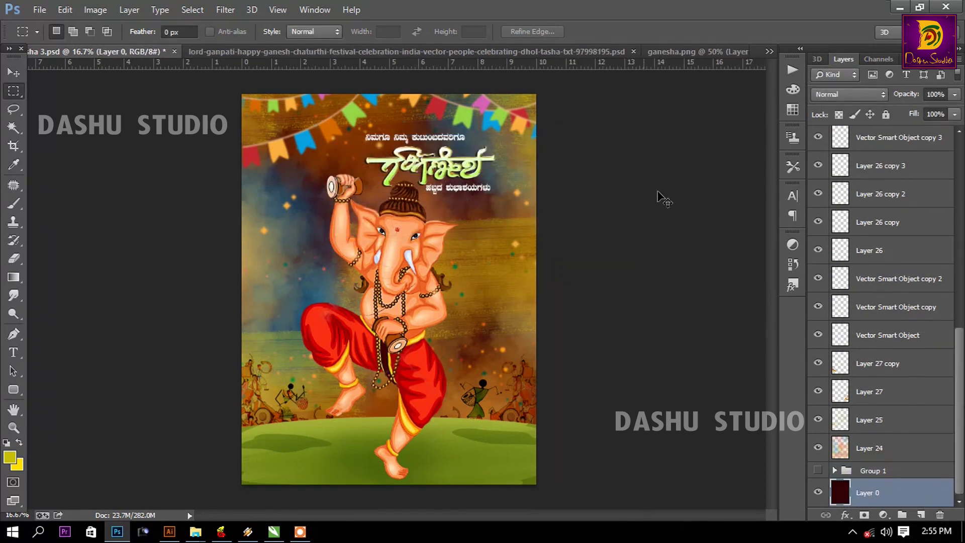
left_click(890, 457)
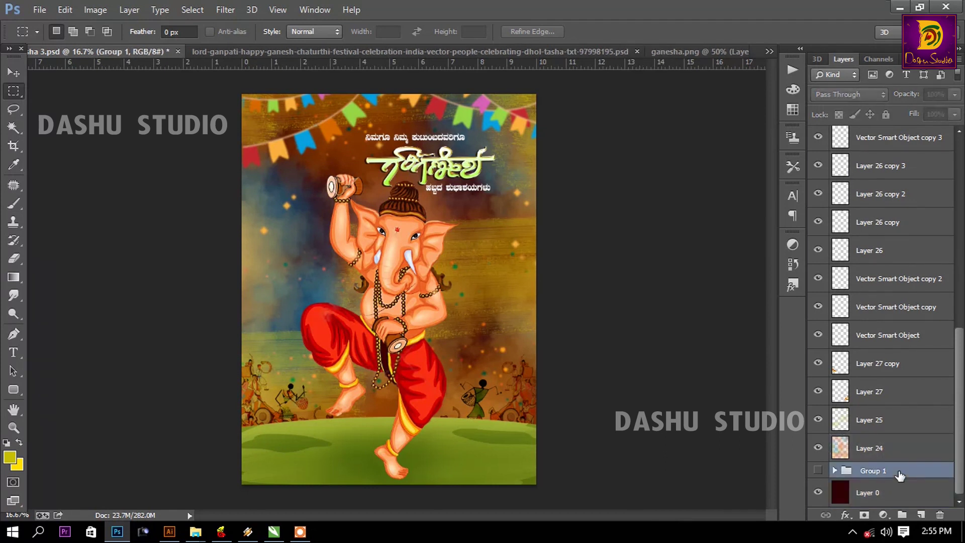
key("ctrl+bracketleft")
- Stamp all layers from Layer 29 to Layer 0 into a new merged layer
left_click(899, 476)
scroll(834, 277, "up", 5)
scroll(834, 277, "up", 5)
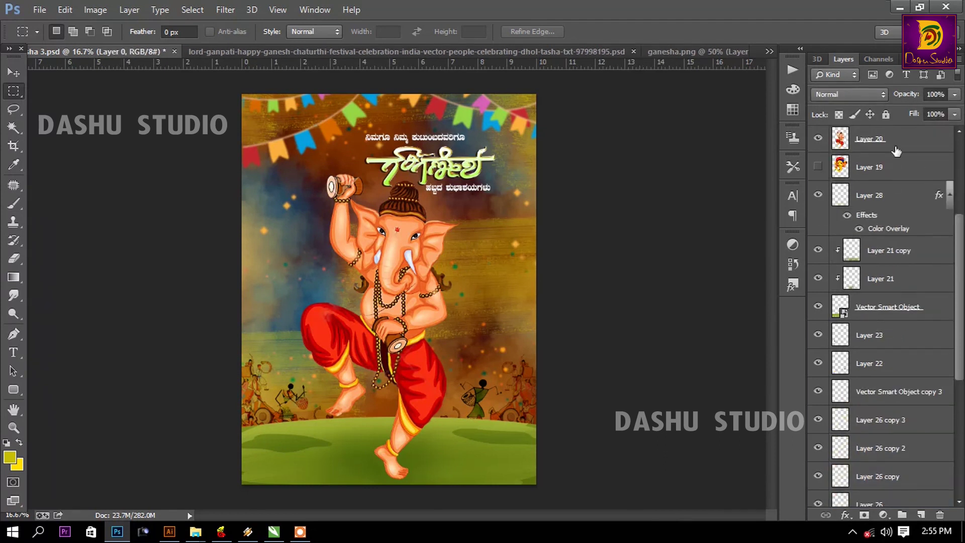
scroll(895, 211, "up", 5)
left_click(894, 206, "shift")
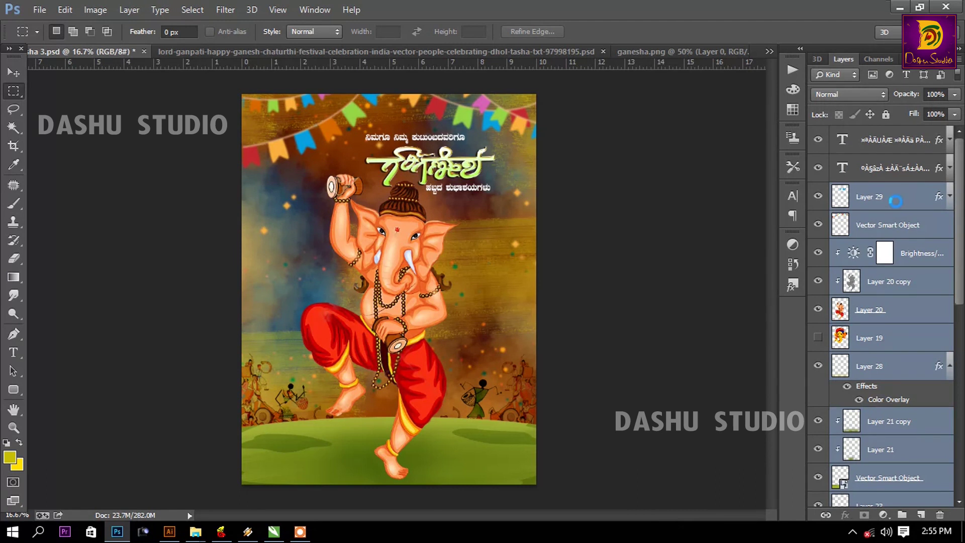
key("ctrl+alt+e")
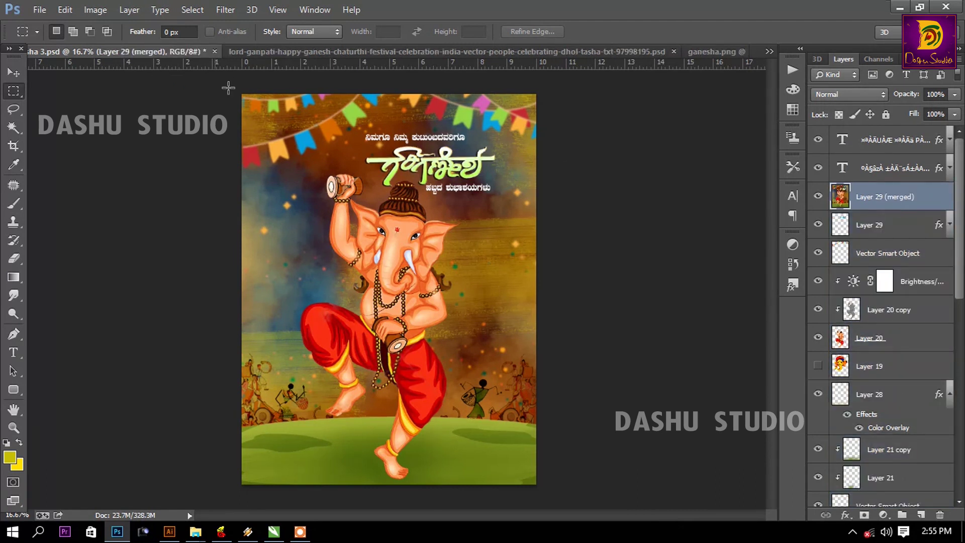
- Copy the whole poster area to a new layer and run Color Efex Pro 4 on it
mouse_move(234, 84)
left_mouse_down()
mouse_move(352, 287)
mouse_move(596, 520)
left_mouse_up()
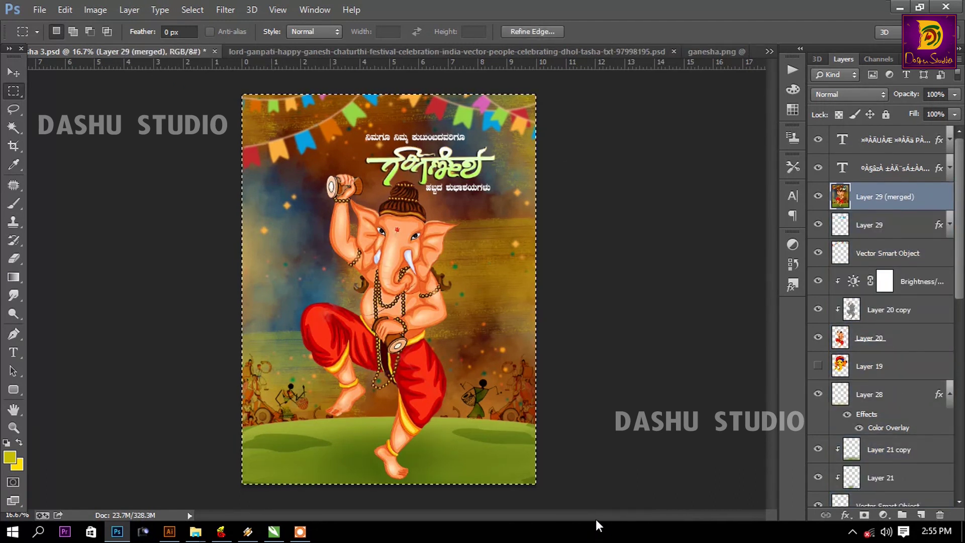
key("ctrl+j")
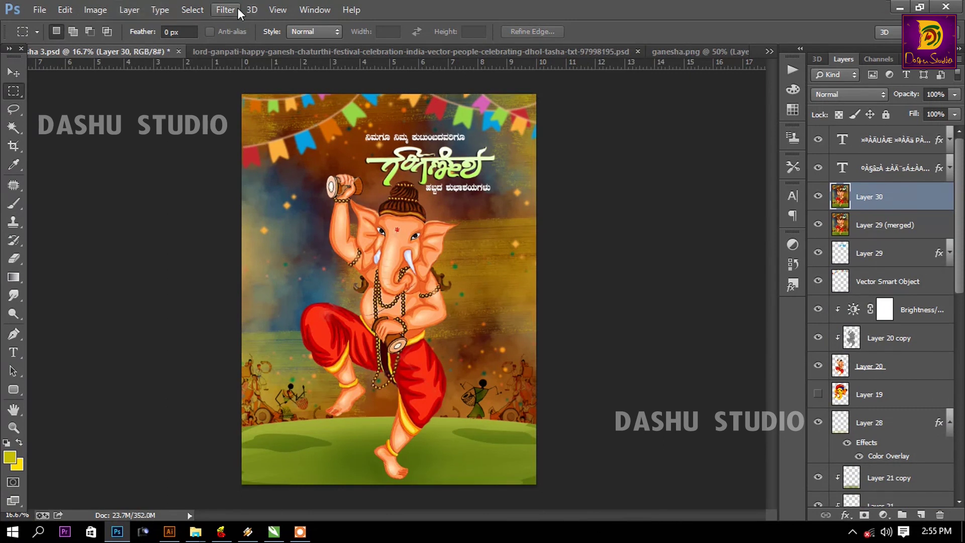
left_click(236, 9)
left_click(476, 330)
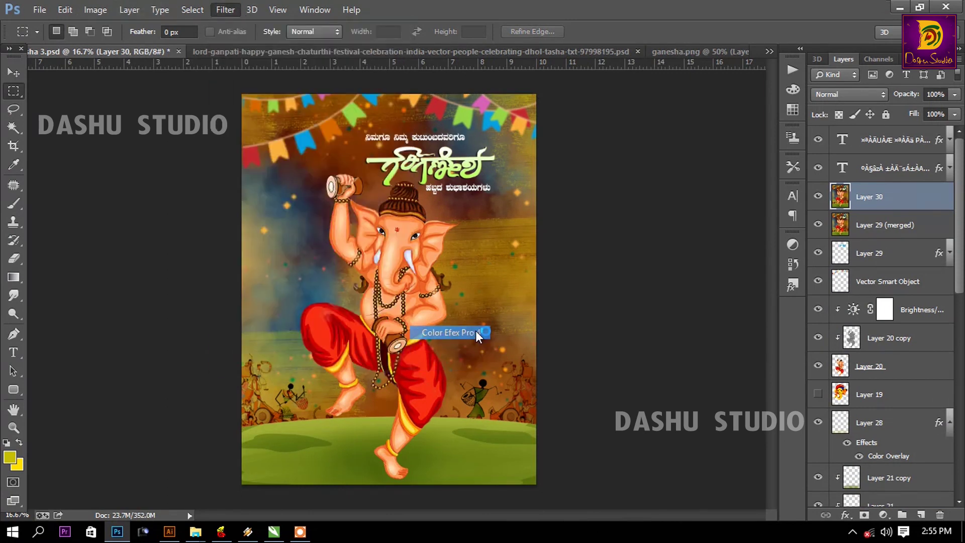
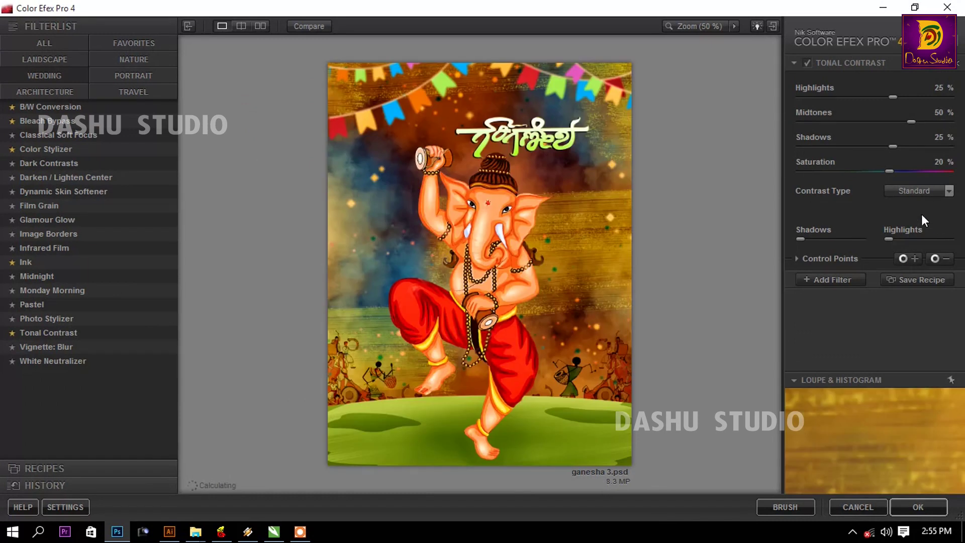
- Add a Cross Processing filter after Tonal Contrast using the L05 method
left_click(837, 279)
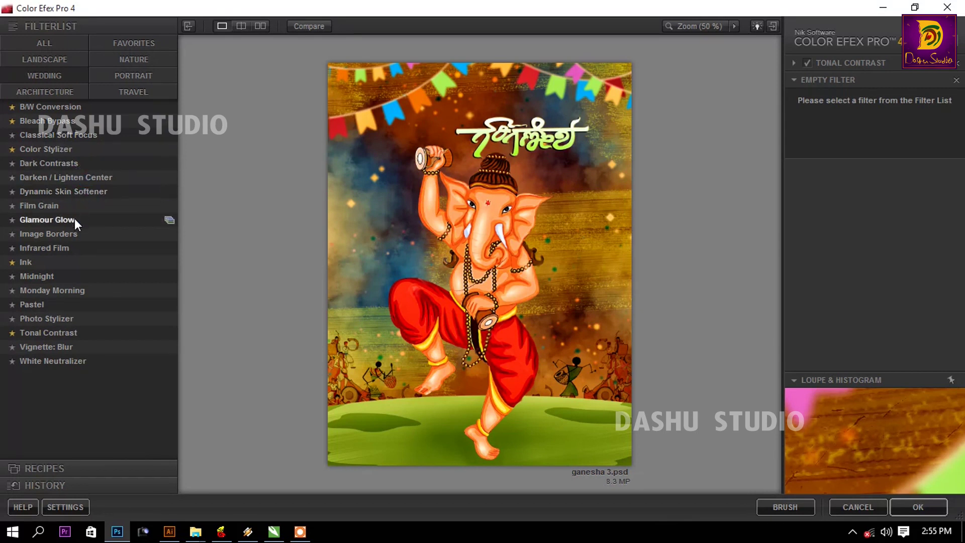
left_click(44, 41)
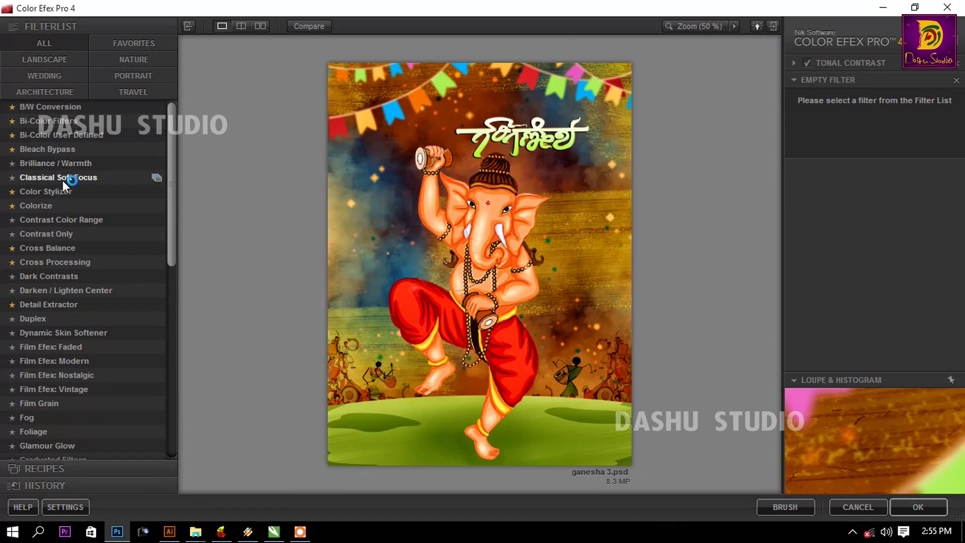
left_click(77, 262)
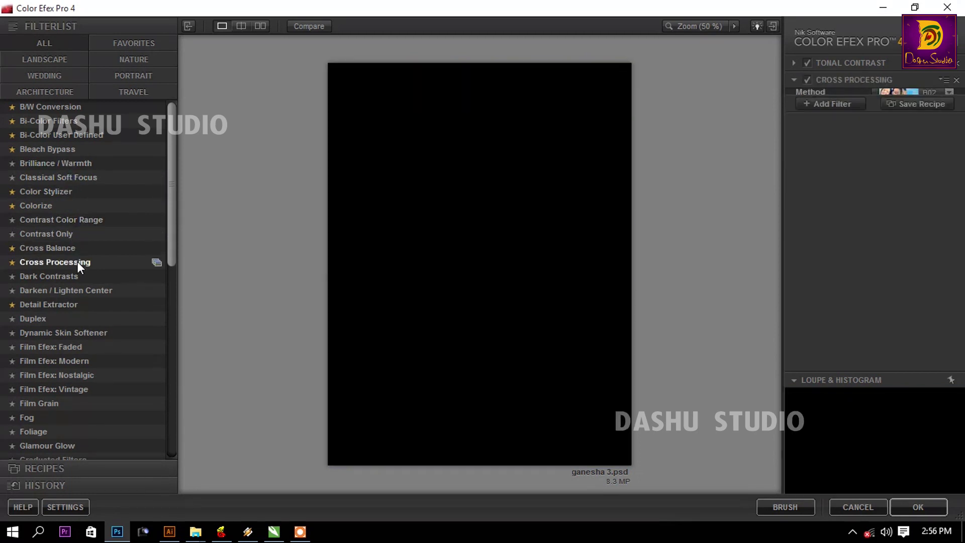
left_click(906, 108)
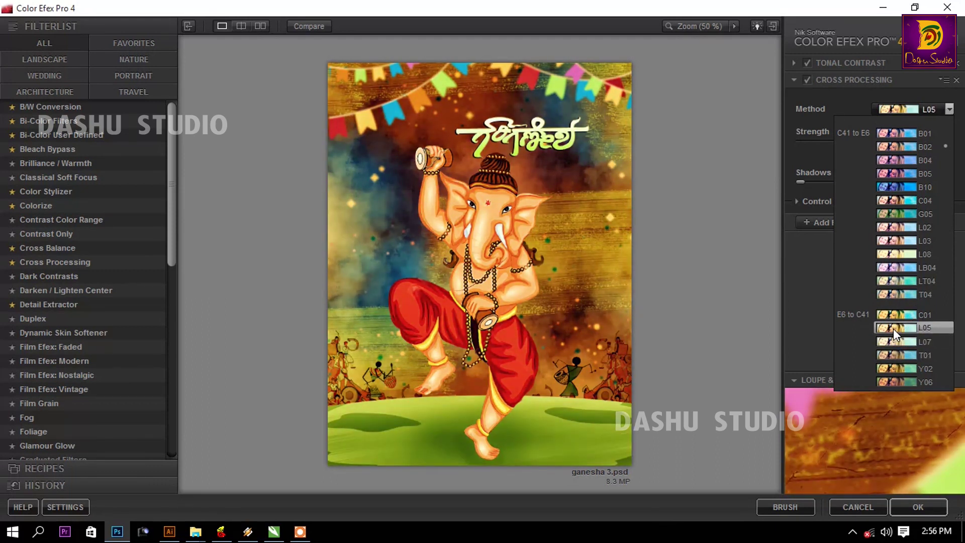
left_click(894, 327)
- Add a second Cross Processing filter using Y02 and apply the stack to Layer 30
left_click(841, 222)
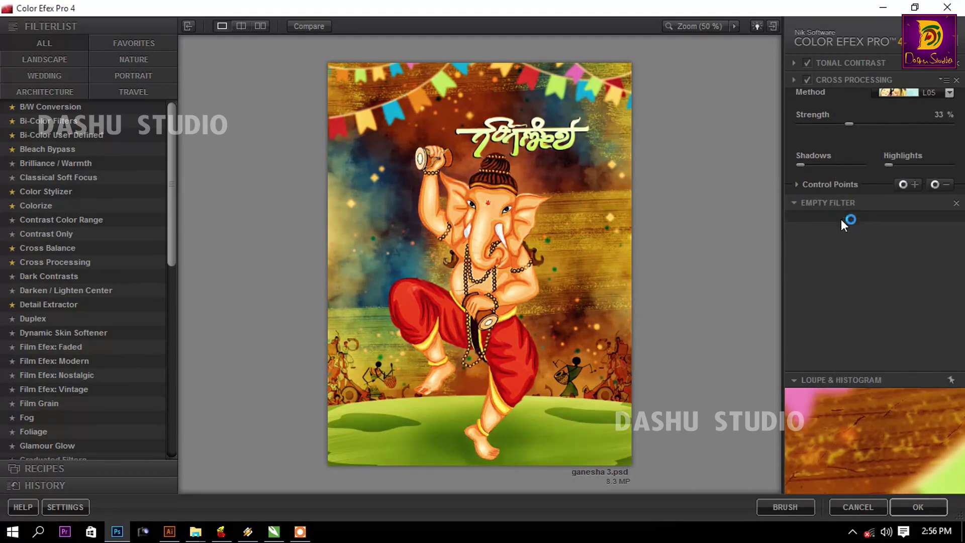
left_click(101, 261)
left_click(915, 127)
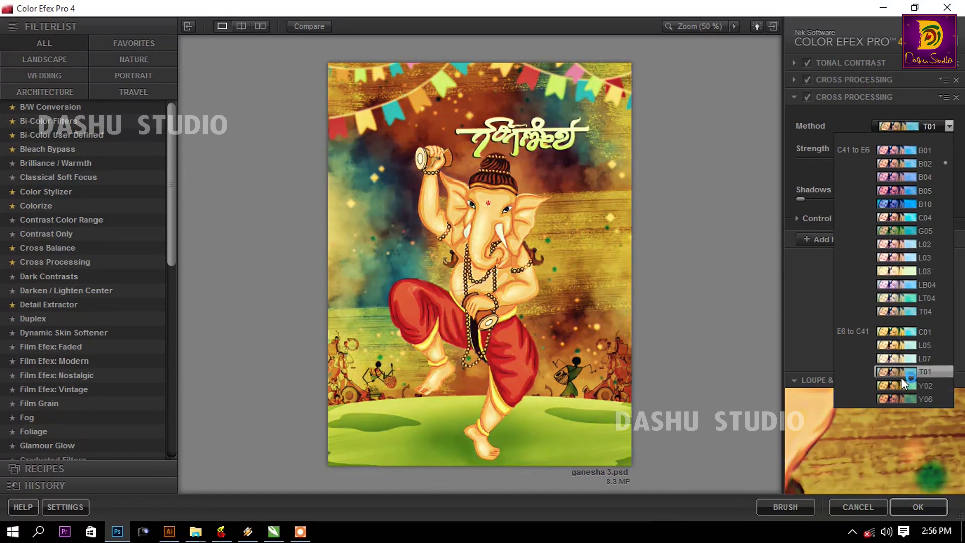
left_click(901, 385)
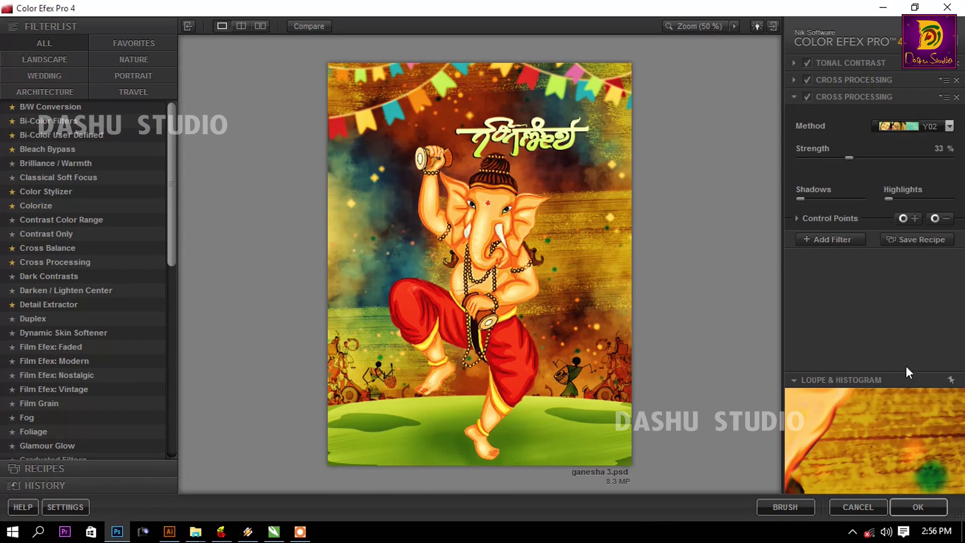
left_click(918, 507)
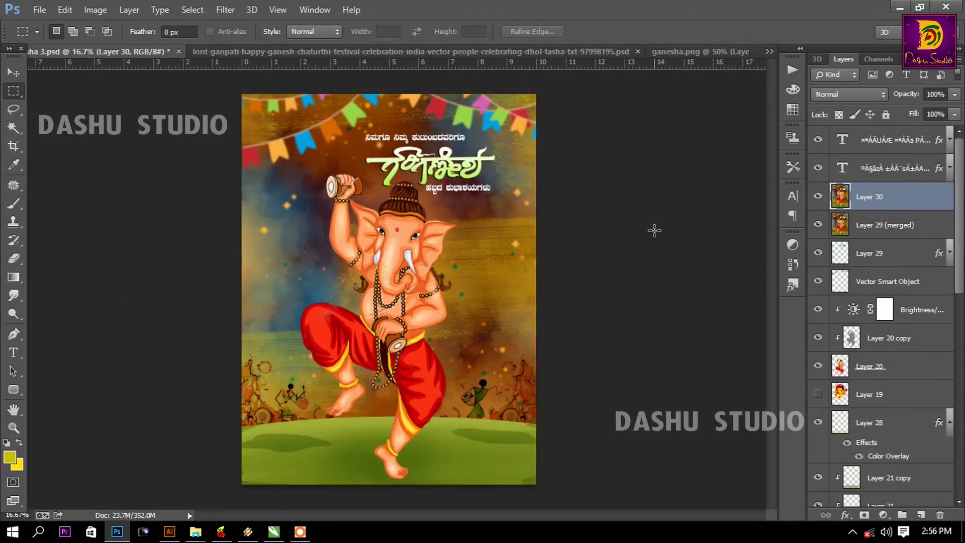
- Save the document, lower Layer 30's opacity, and toggle its visibility to compare
key("ctrl+s")
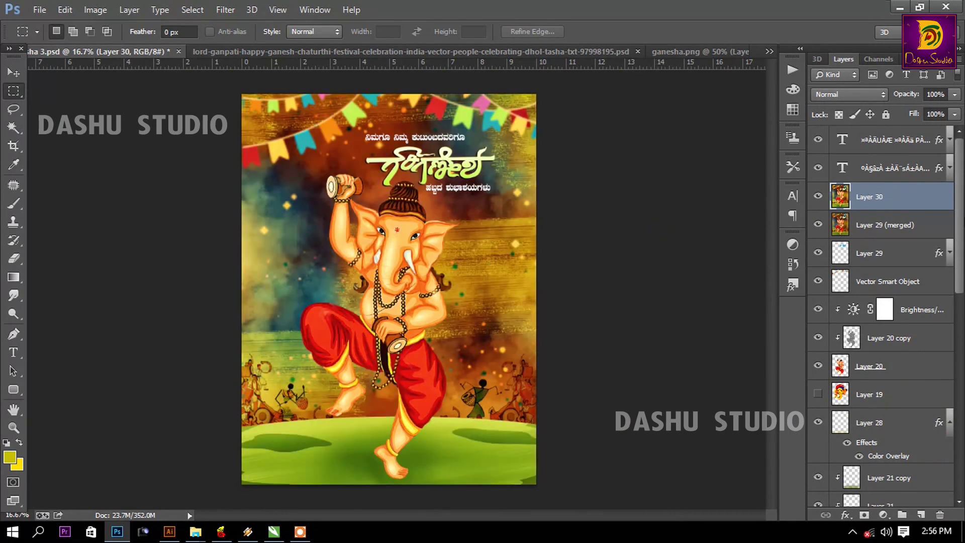
left_click(955, 94)
left_click_drag(953, 110, 930, 118)
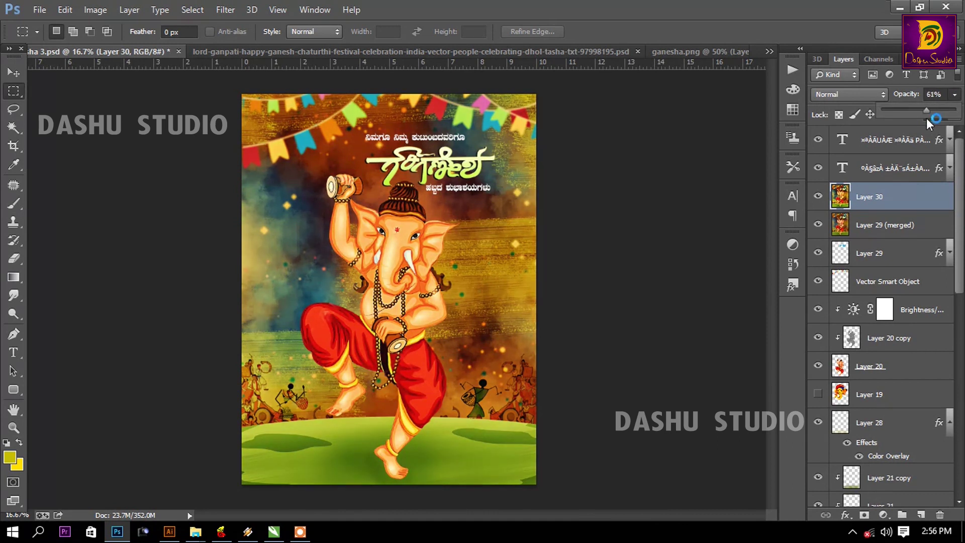
left_click(819, 198)
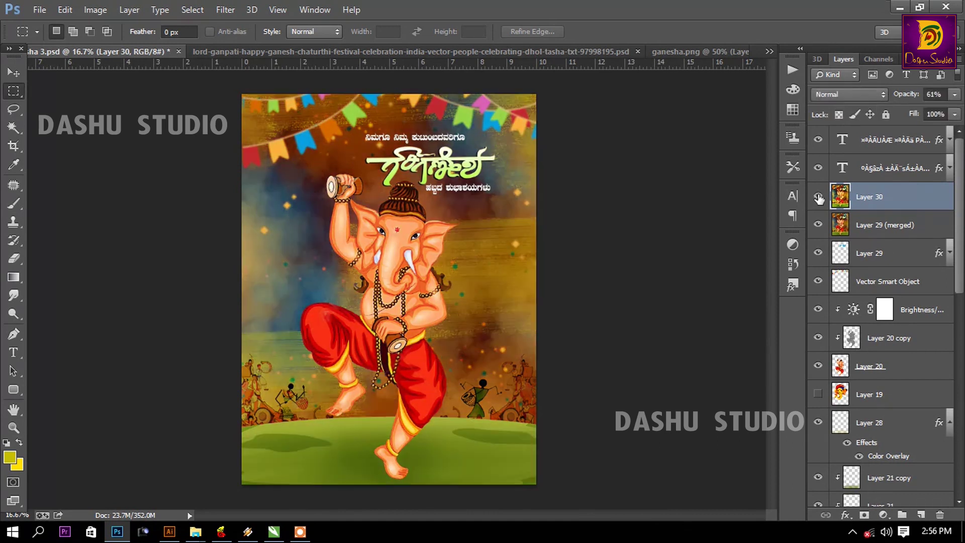
left_click(819, 197)
left_click(819, 198)
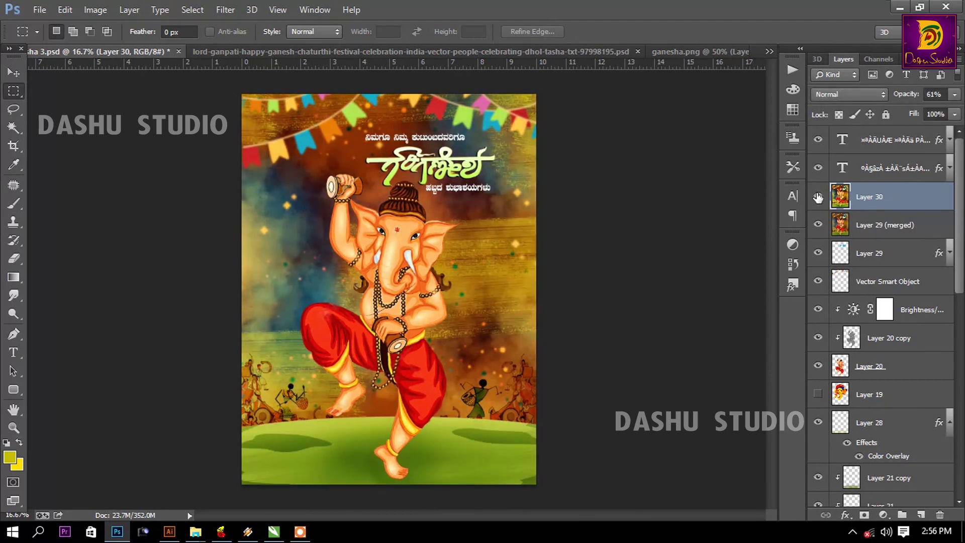
- Settle Layer 30 at 50% opacity and toggle it off and on to compare the blend
left_click(955, 96)
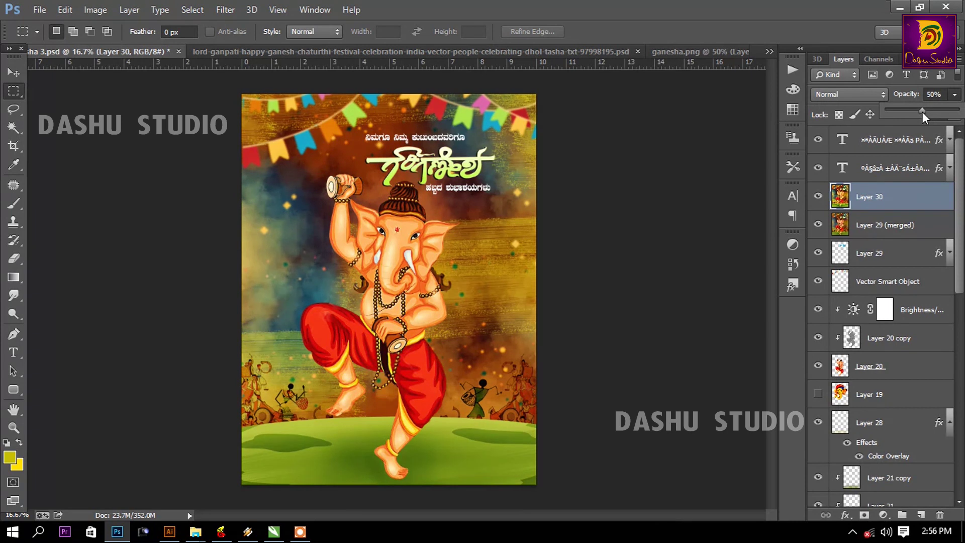
left_click(818, 196)
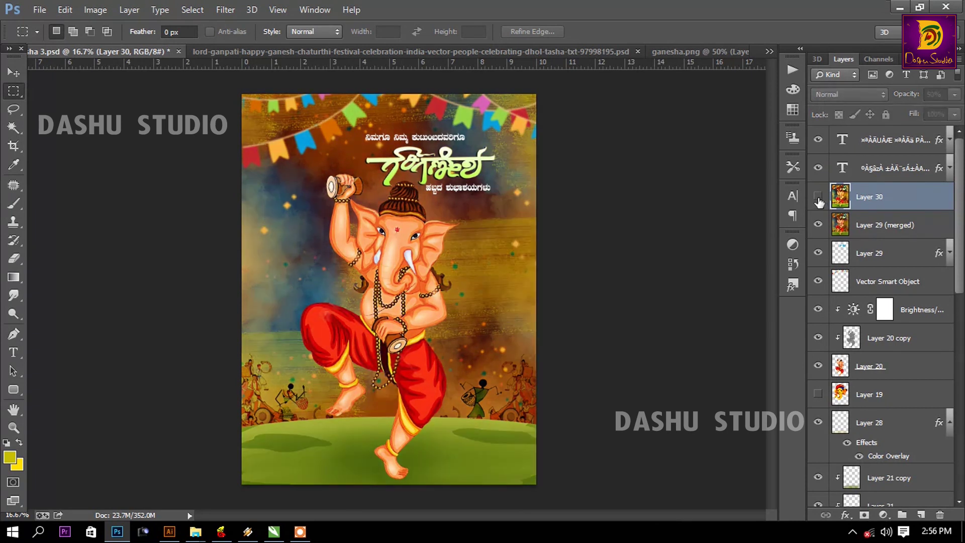
left_click(819, 196)
left_click(819, 196)
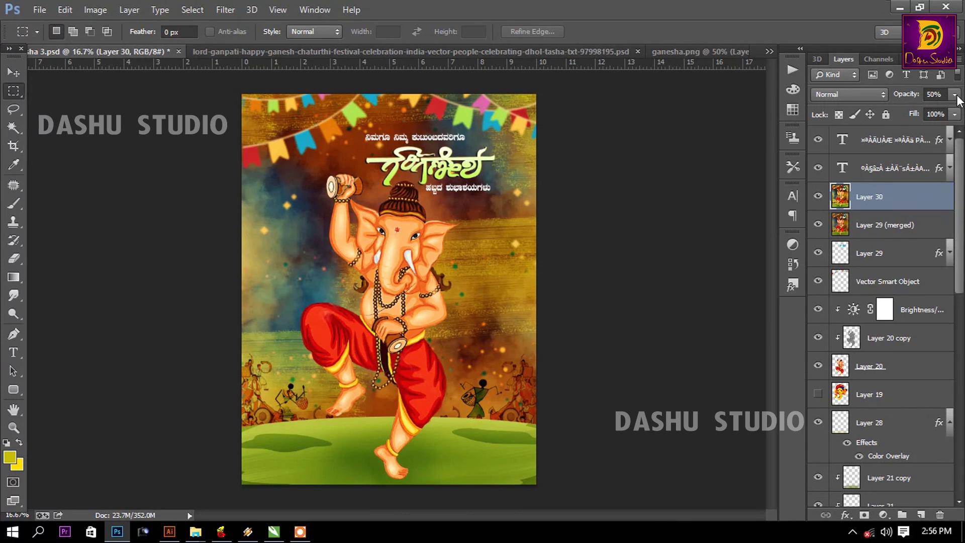
key("ctrl+shift+s")
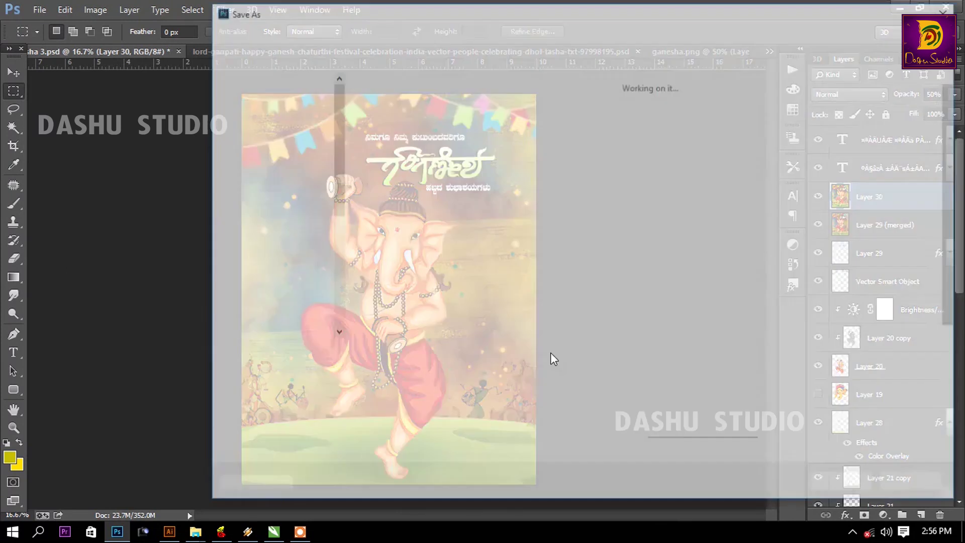
left_click(916, 484)
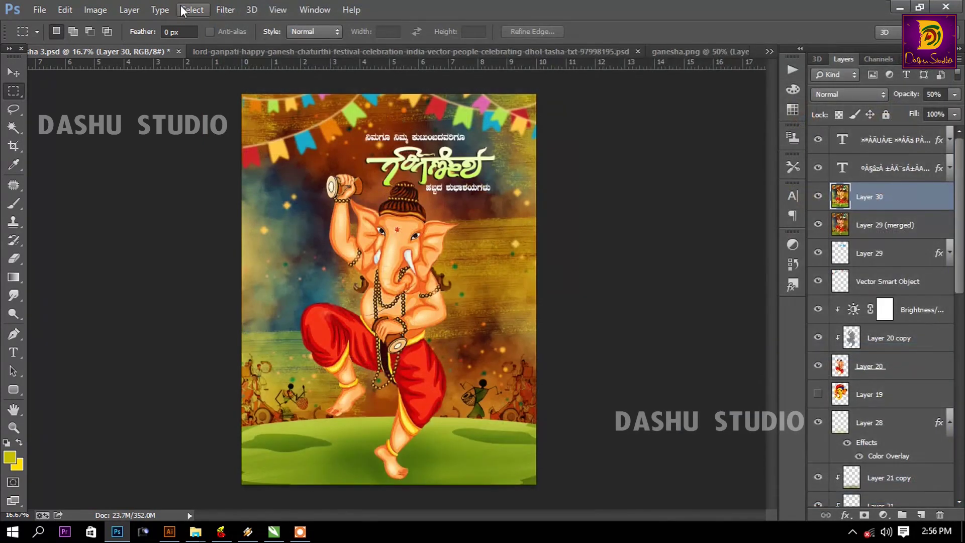
left_click(300, 531)
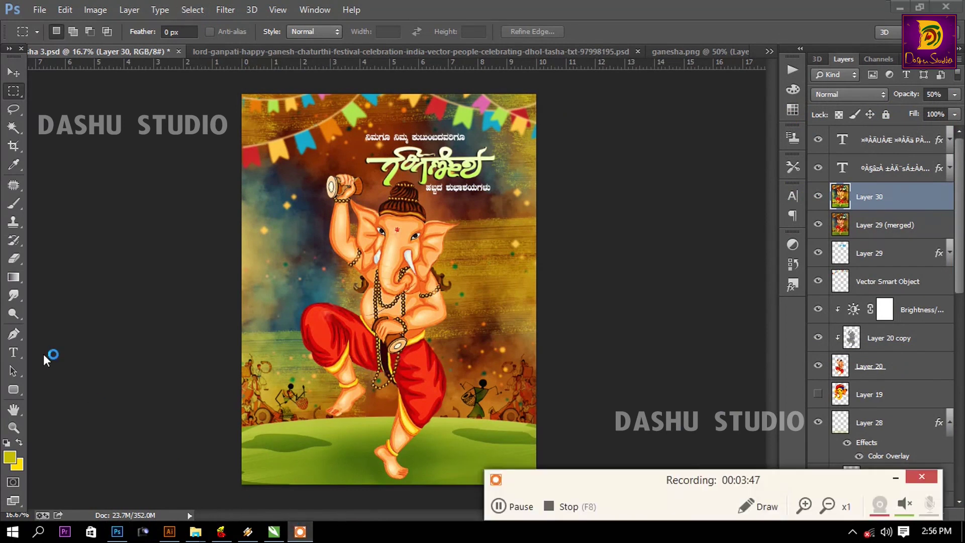
left_click(592, 280)
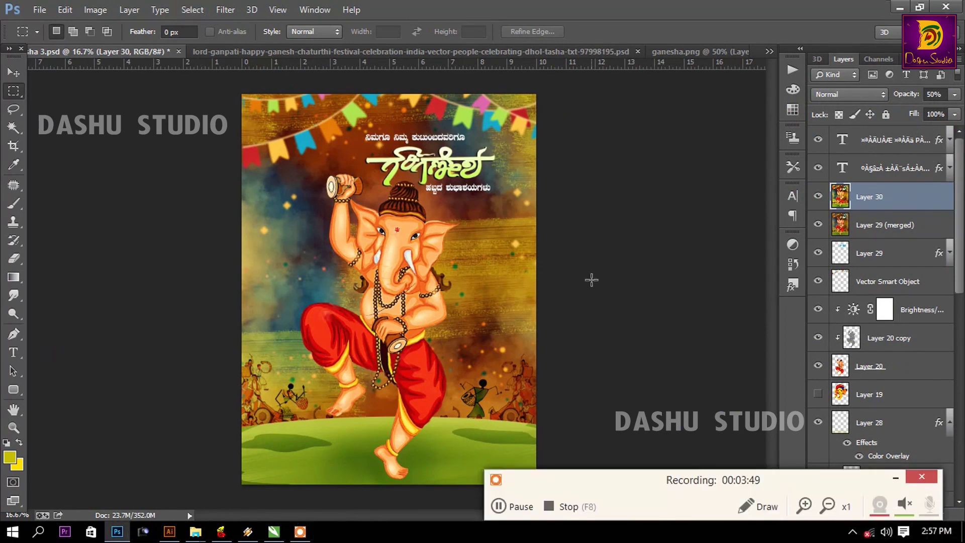
key("f")
key("f")
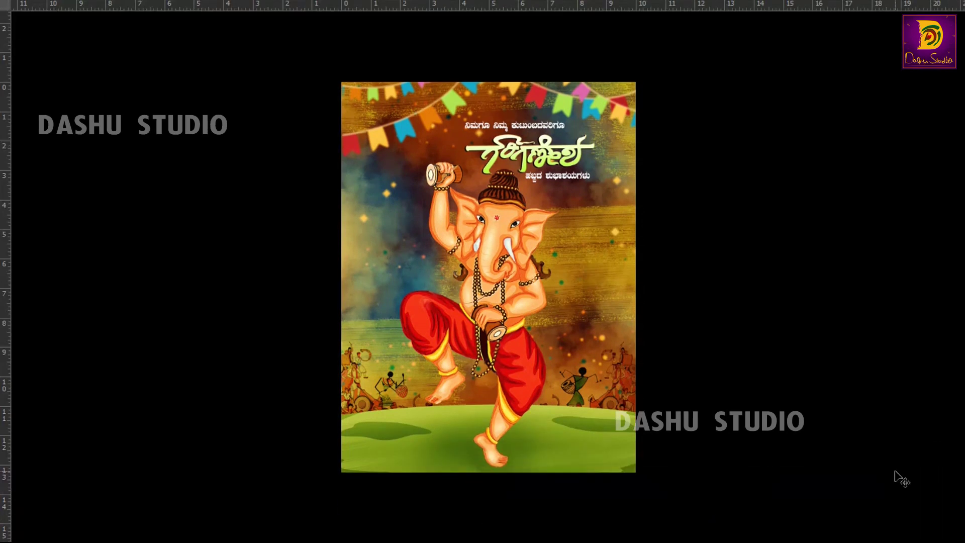
key("ctrl+plus")
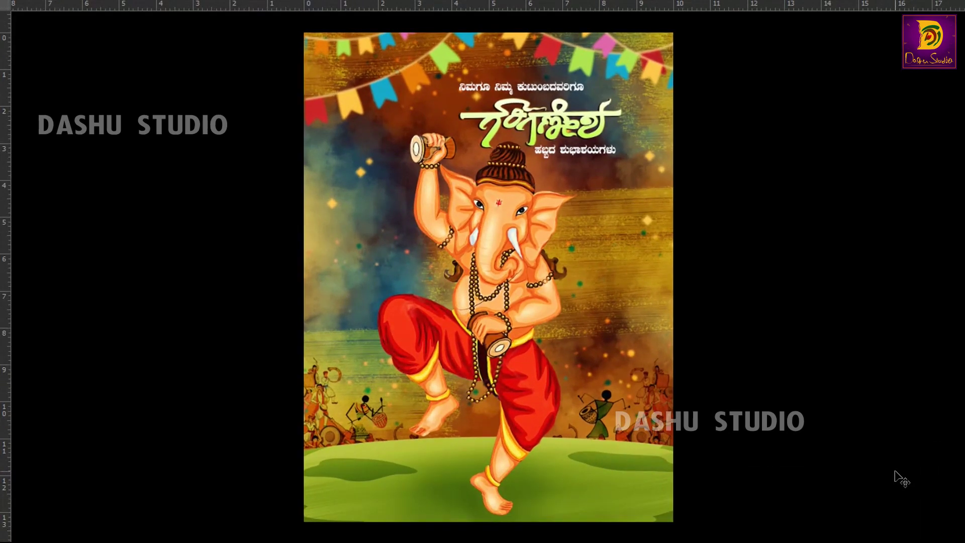
key("ctrl+r")
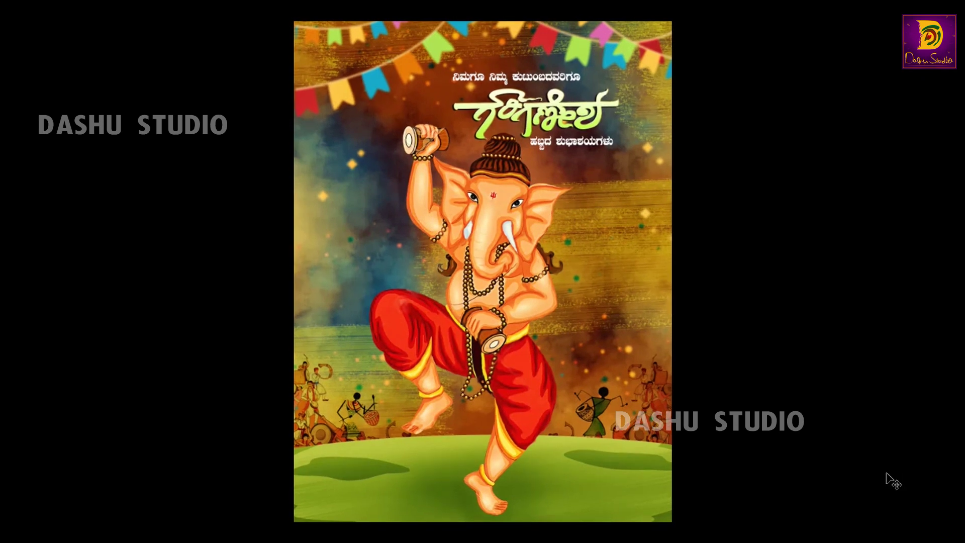
key("m")
key("f")
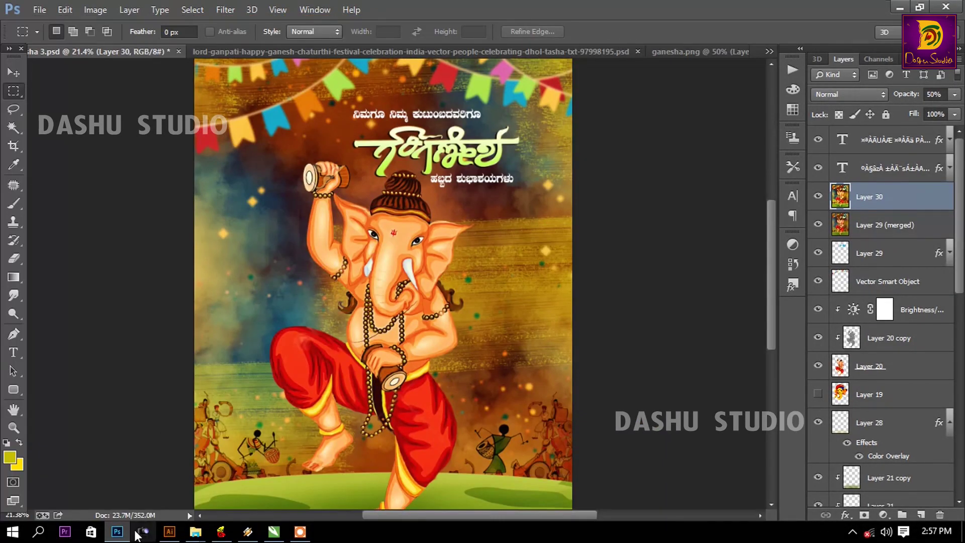
left_click(302, 533)
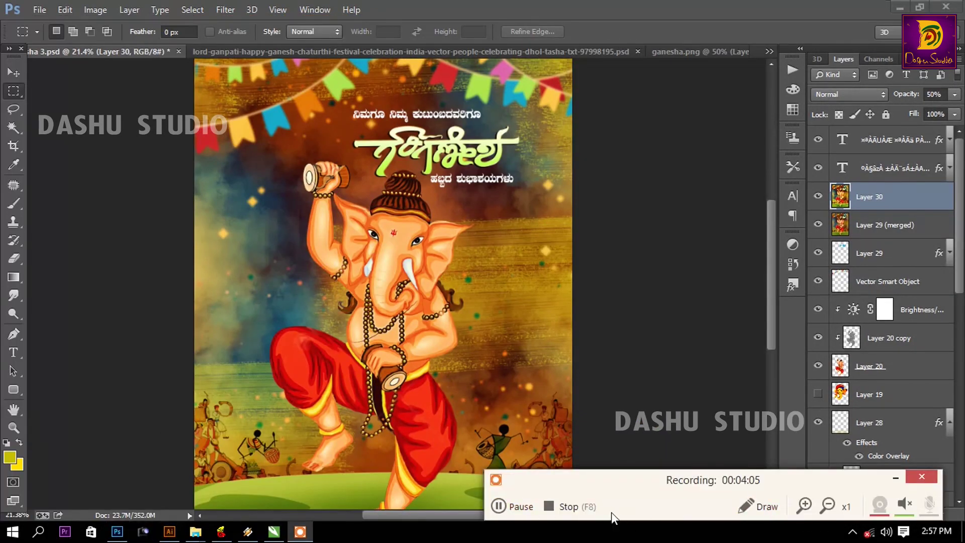